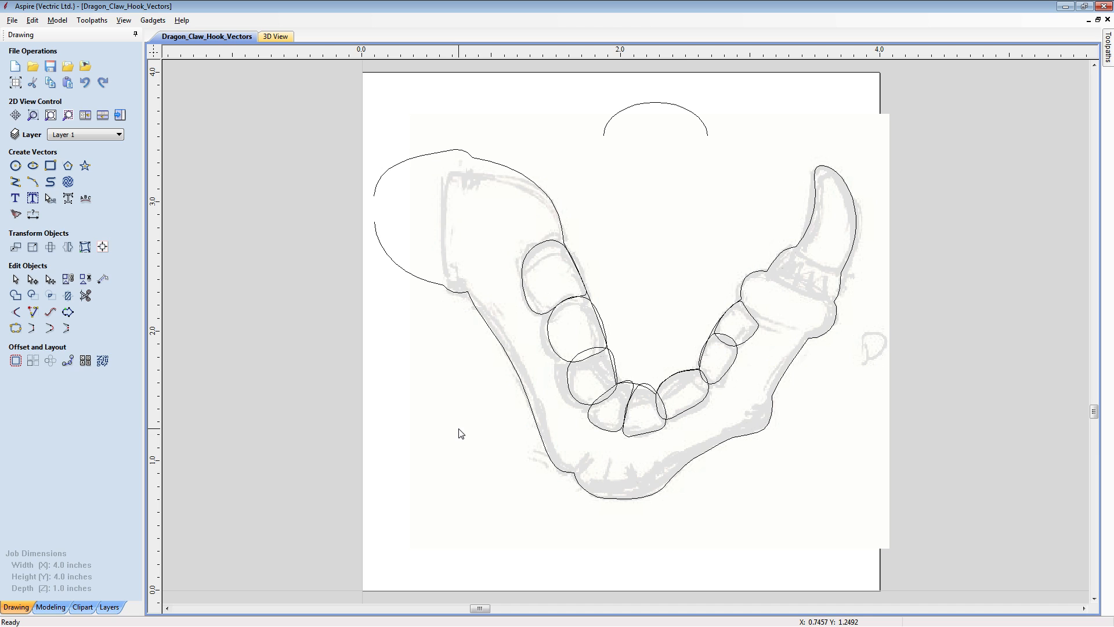
# - Hide Layer 1, add a new layer, and select the scanned sketch bitmap
pyautogui.click(106, 137)
pyautogui.click(54, 163)
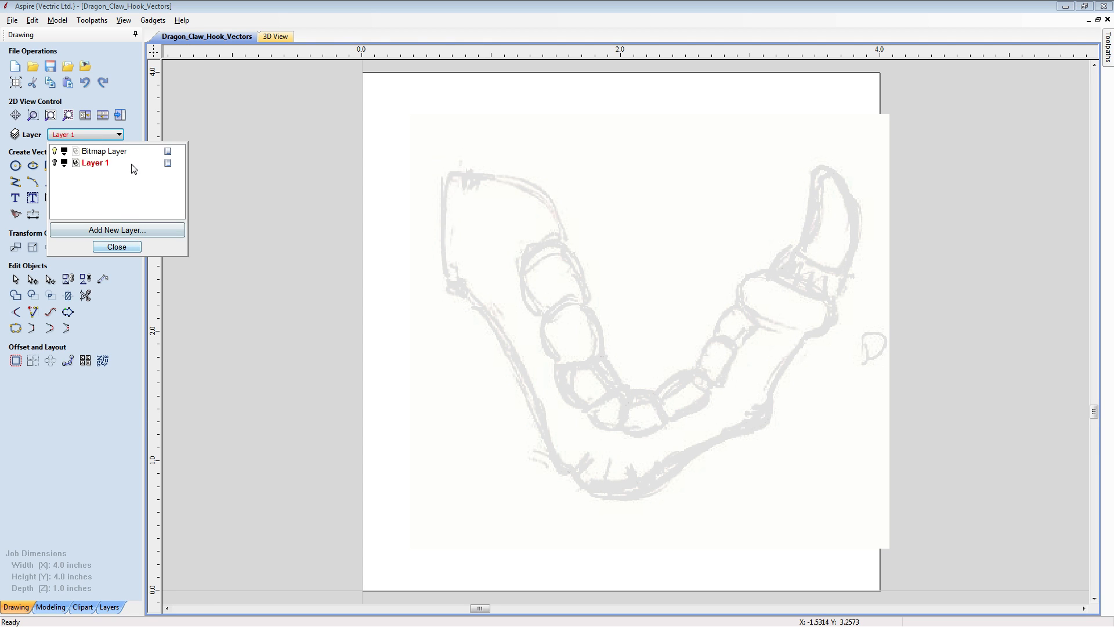
pyautogui.click(116, 230)
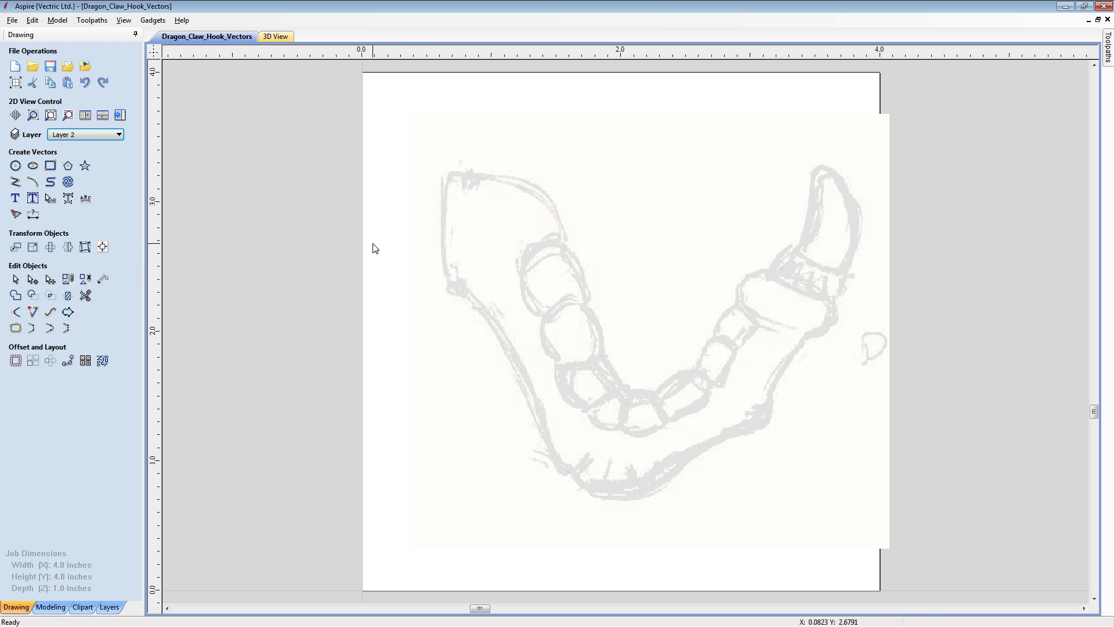
pyautogui.click(444, 247)
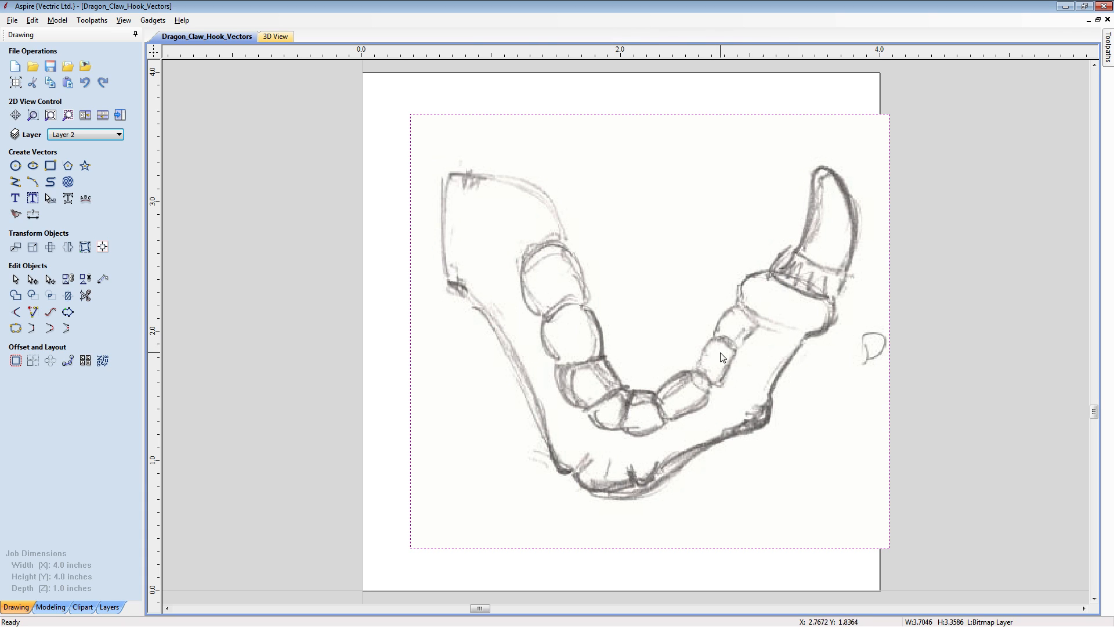
# - Show Layer 1 again, make it the active layer, and delete Layer 2
pyautogui.click(112, 135)
pyautogui.click(56, 174)
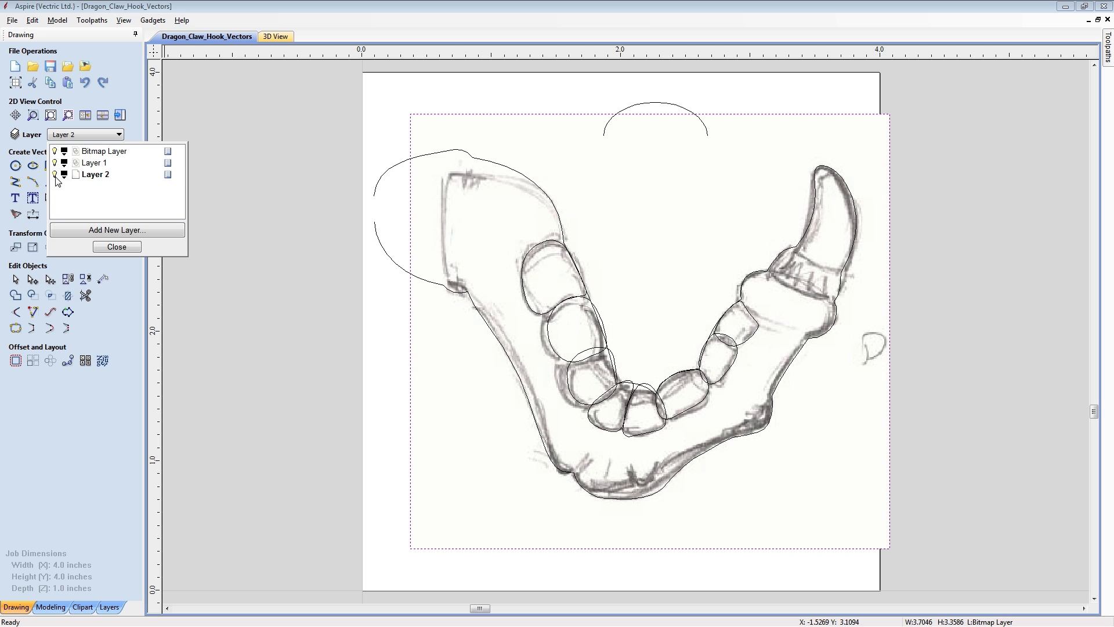
pyautogui.click(91, 163)
pyautogui.rightClick(90, 181)
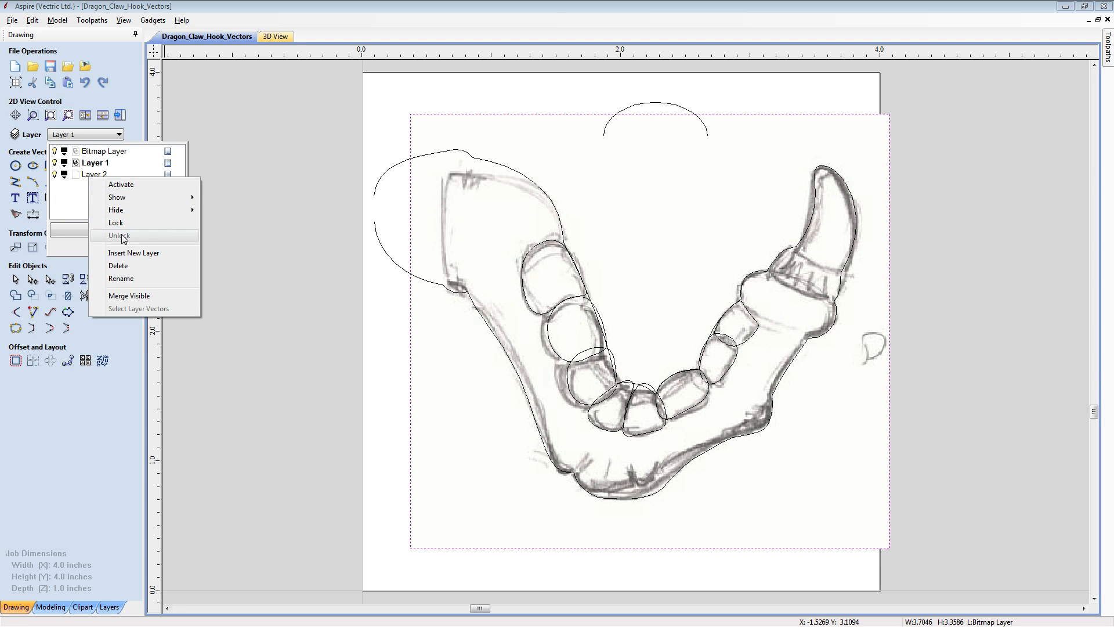
pyautogui.click(125, 267)
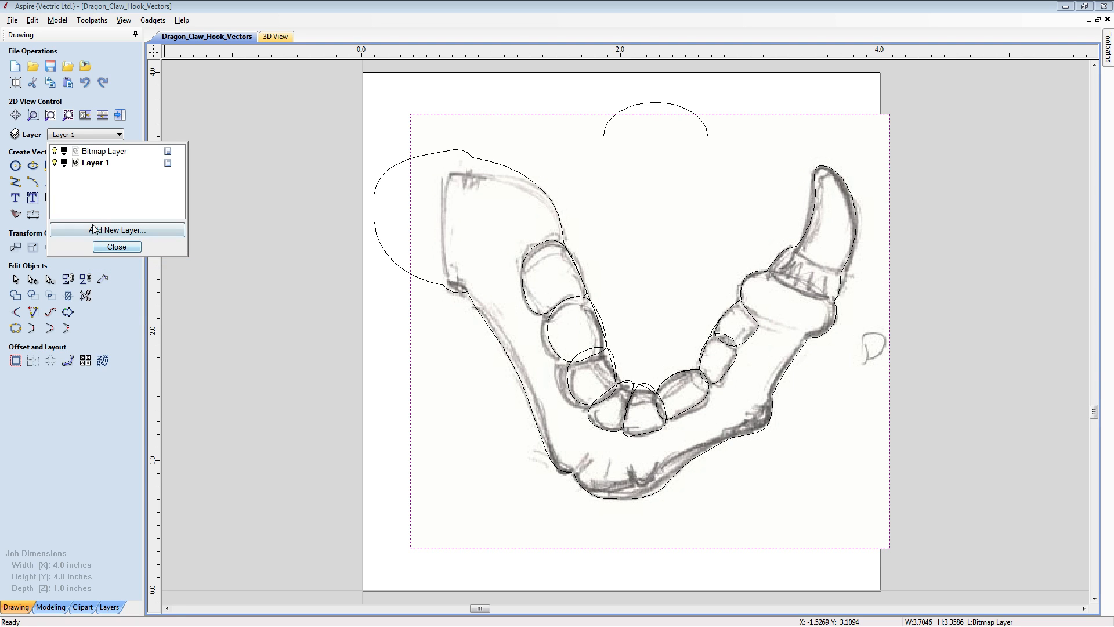
# - Hide the Bitmap Layer and tile the 2D and 3D views side by side, with the 3D view isometric
pyautogui.click(55, 151)
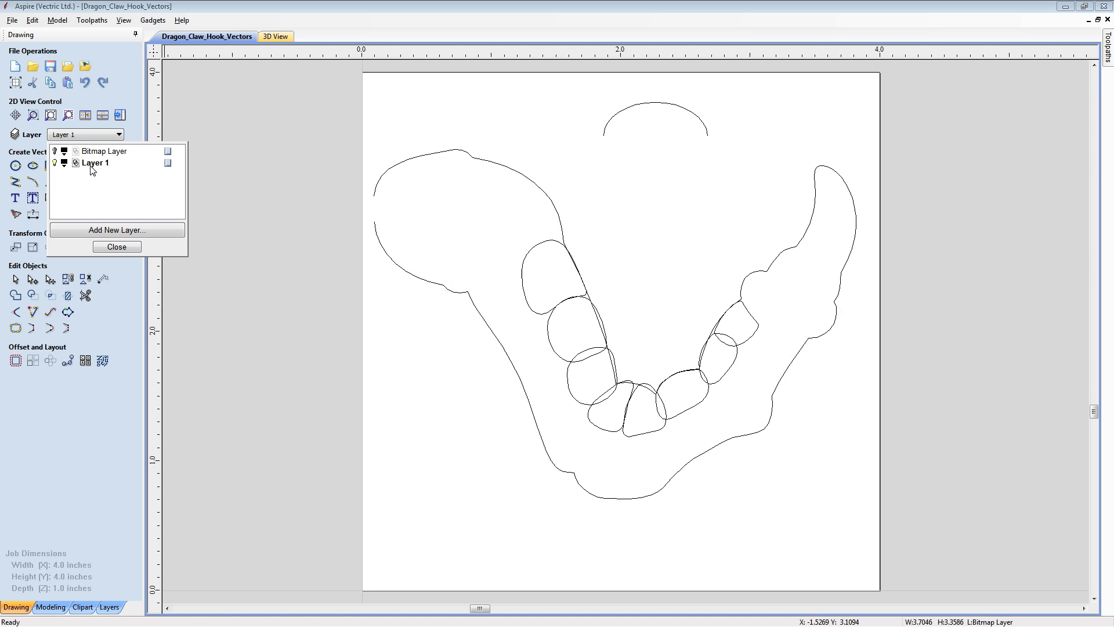
pyautogui.click(127, 248)
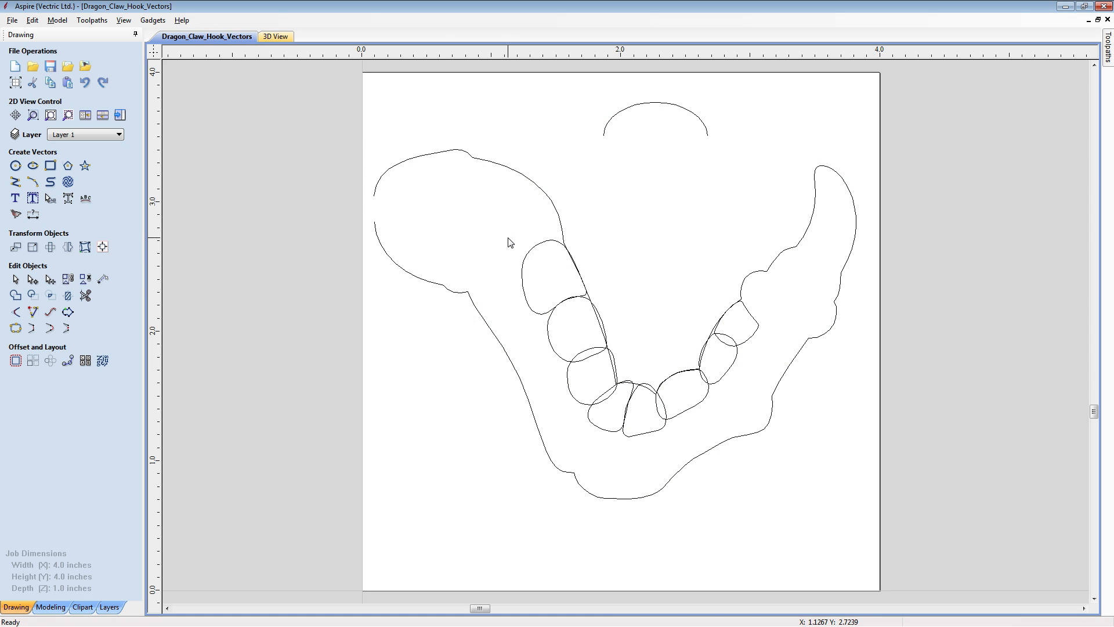
pyautogui.press('F4')
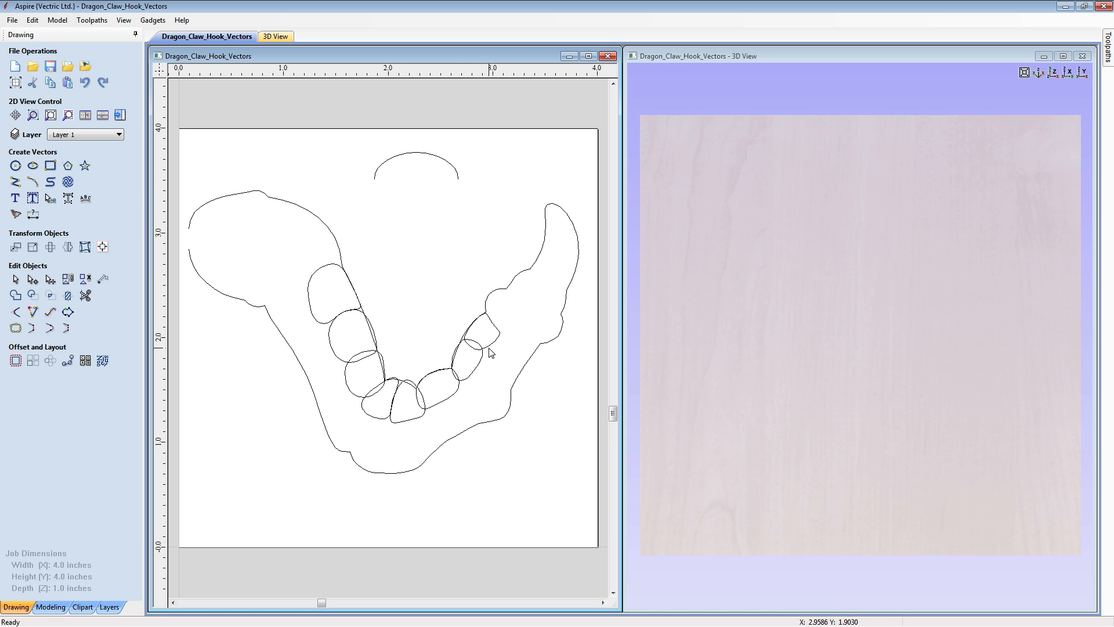
pyautogui.moveTo(834, 378); pyautogui.dragTo(948, 381)
pyautogui.click(1038, 73)
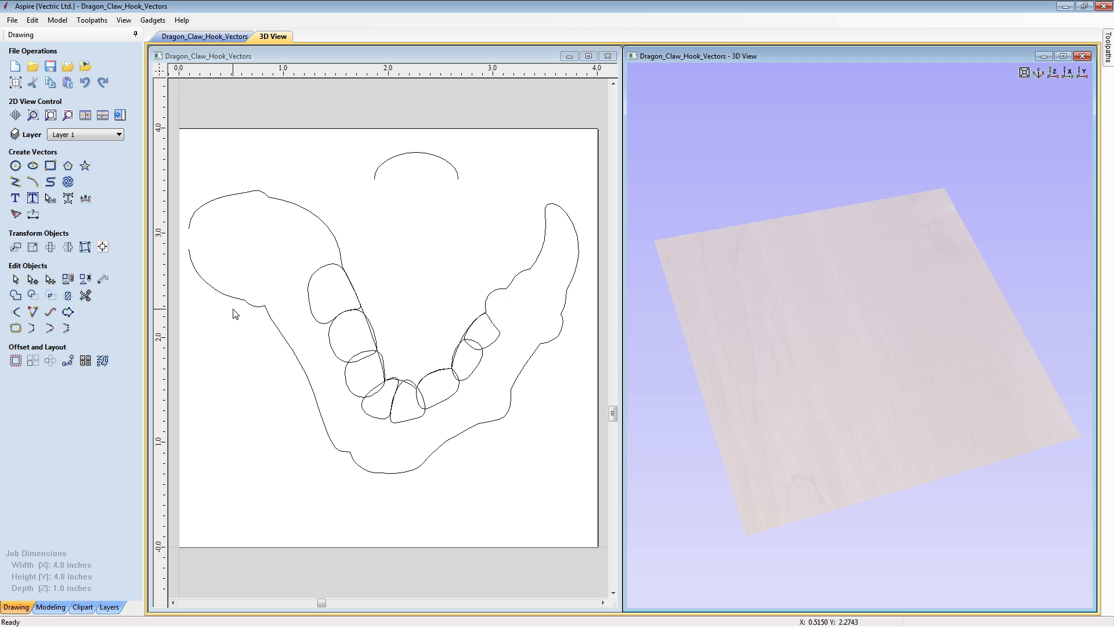
# - Start a Two Rail Sweep and set the claw's long outer and inner outline vectors as drive rails
pyautogui.click(50, 607)
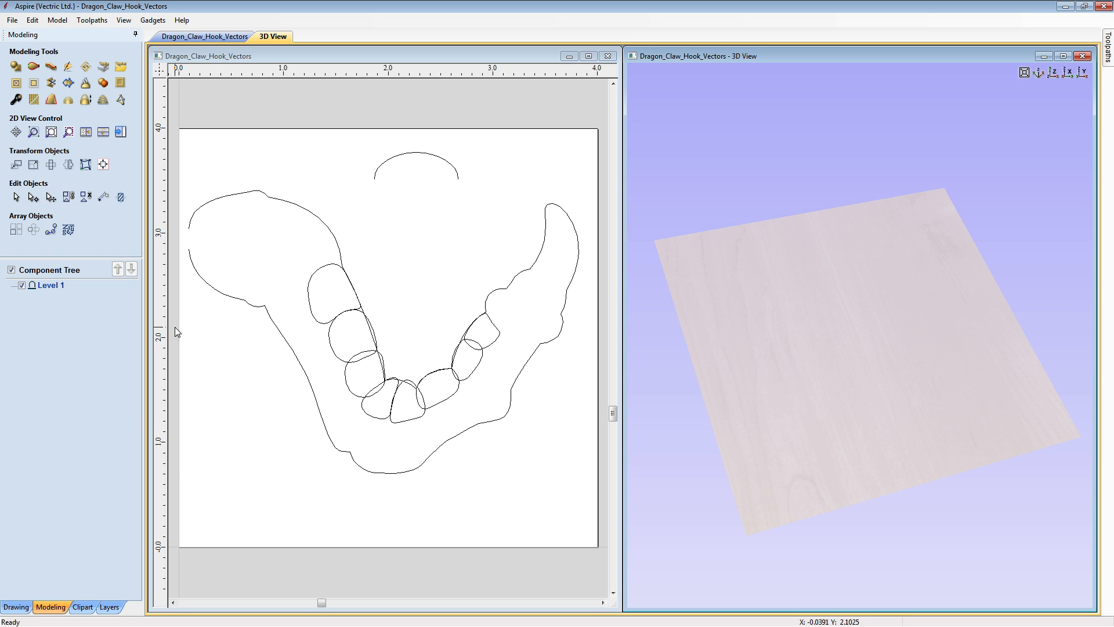
pyautogui.click(33, 70)
pyautogui.click(203, 282)
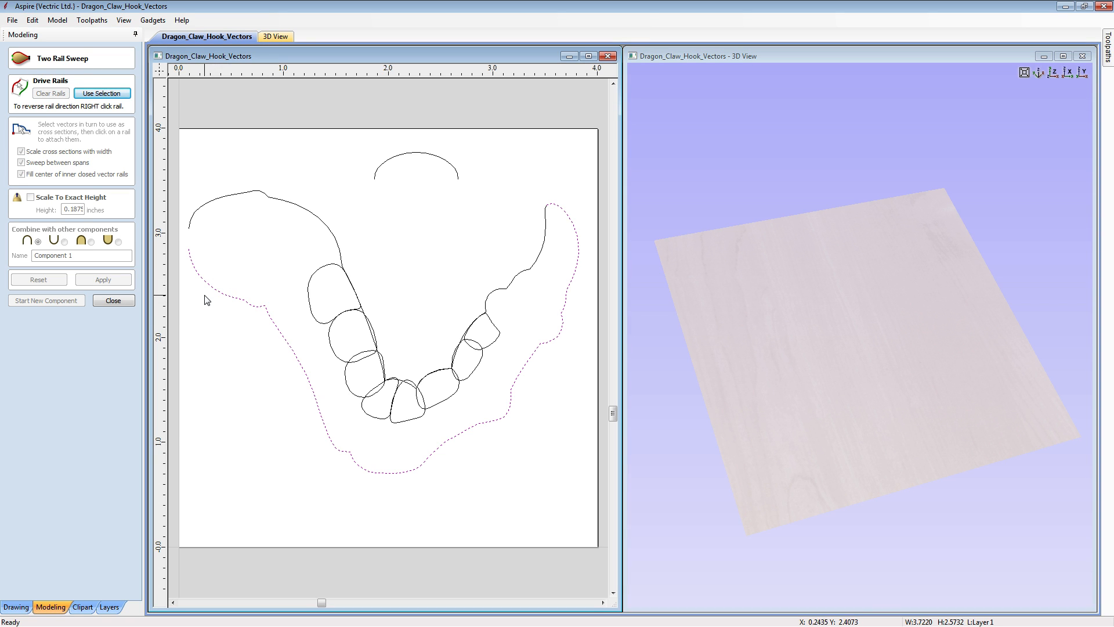
pyautogui.keyDown('shift'); pyautogui.click(219, 201); pyautogui.keyUp('shift')
pyautogui.click(109, 94)
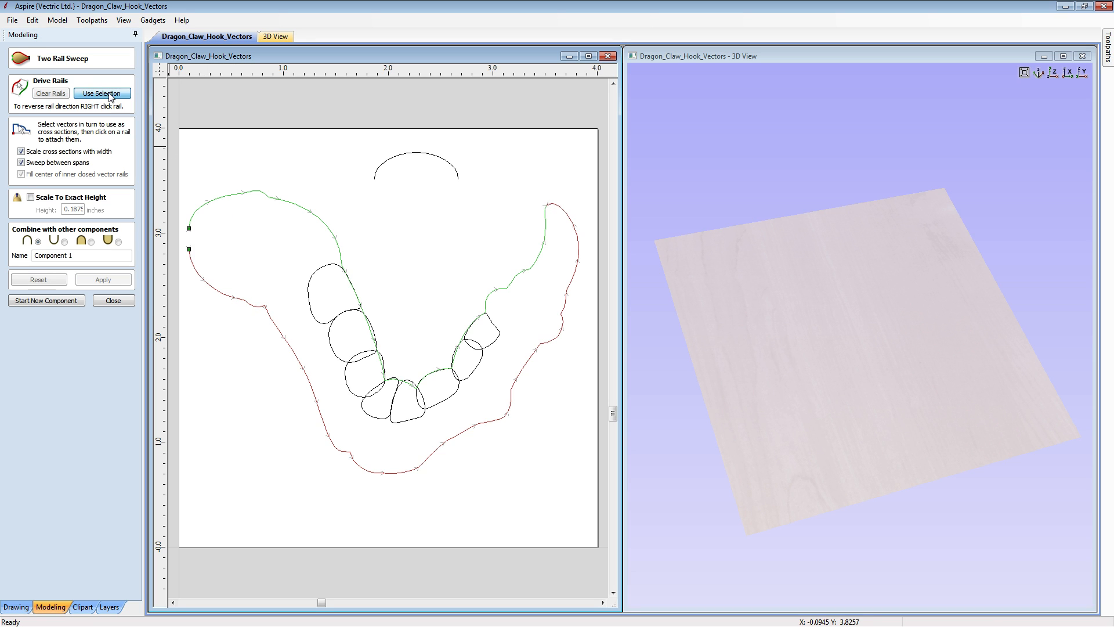
# - Sweep the open arc as the cross section without width scaling and name the component Claw
pyautogui.click(386, 164)
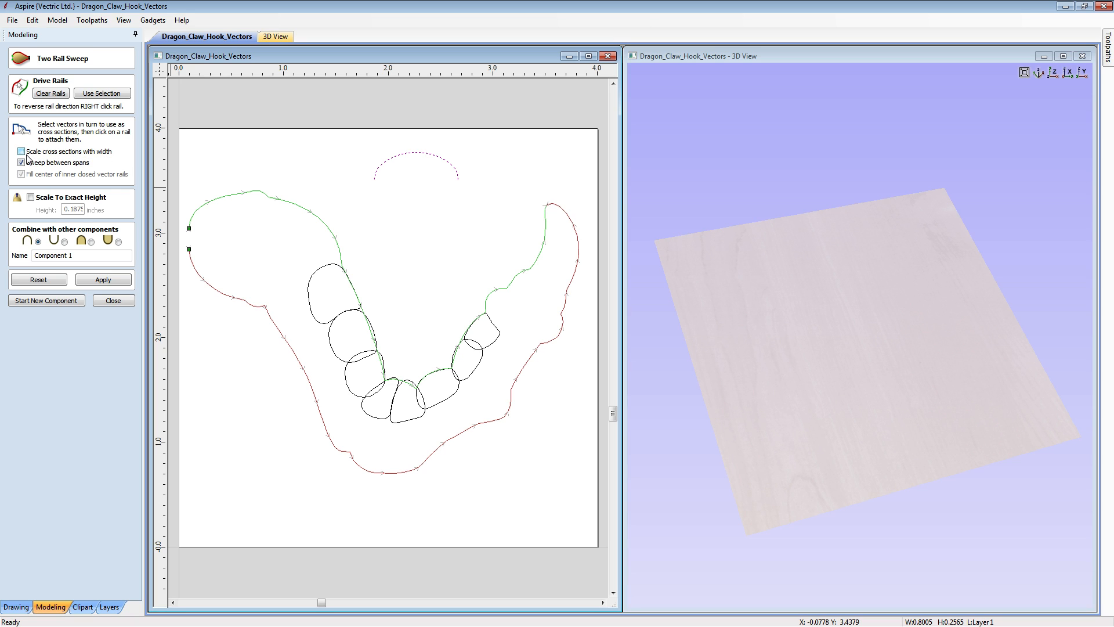
pyautogui.moveTo(101, 256); pyautogui.dragTo(31, 254)
pyautogui.write('Claw')
pyautogui.click(96, 278)
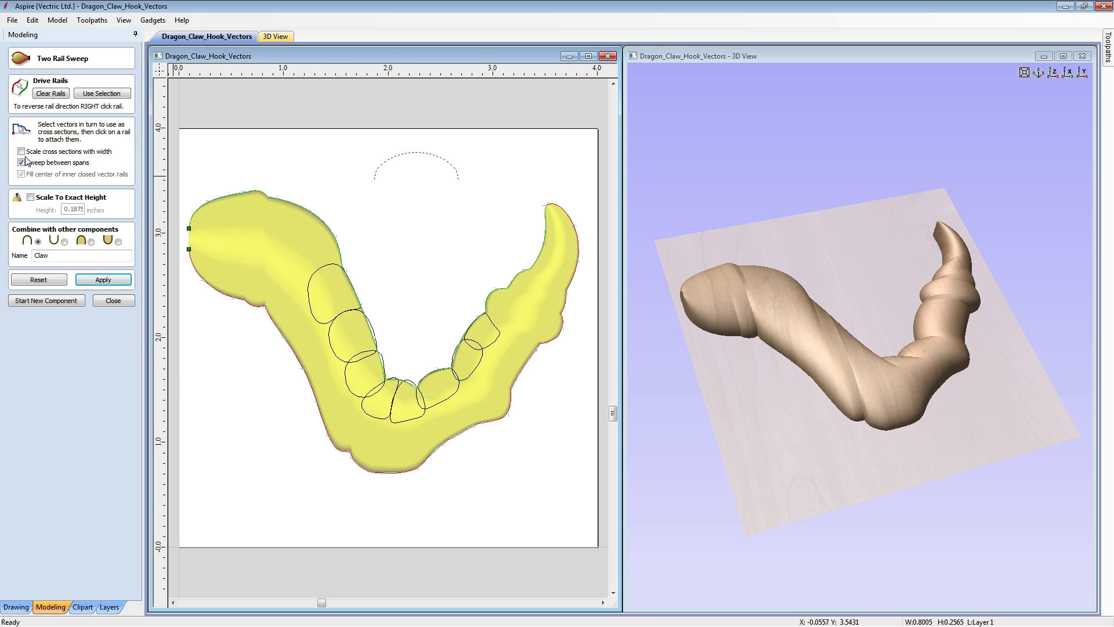
# - Recalculate the Claw sweep with Scale cross sections with width enabled and check its shape in 3D
pyautogui.moveTo(652, 398); pyautogui.dragTo(787, 312)
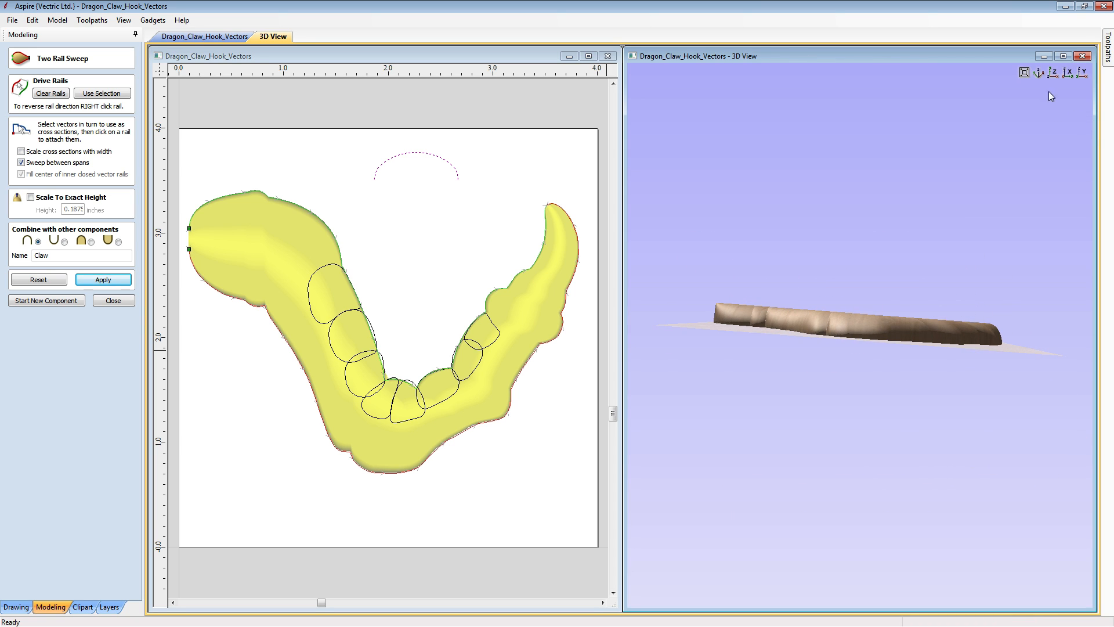
pyautogui.click(1039, 72)
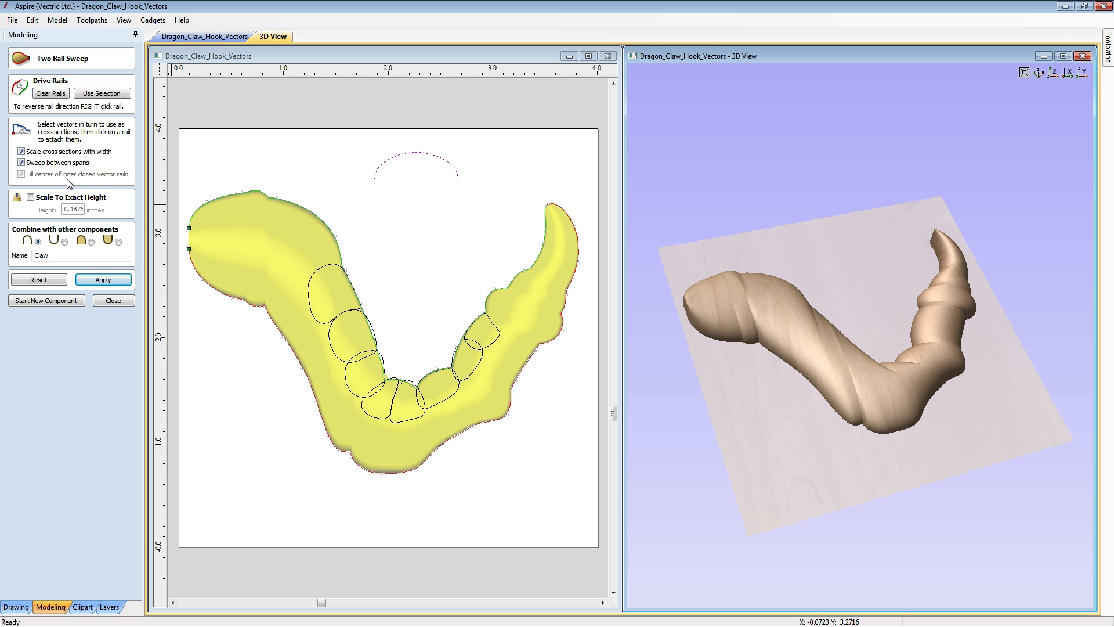
pyautogui.click(100, 280)
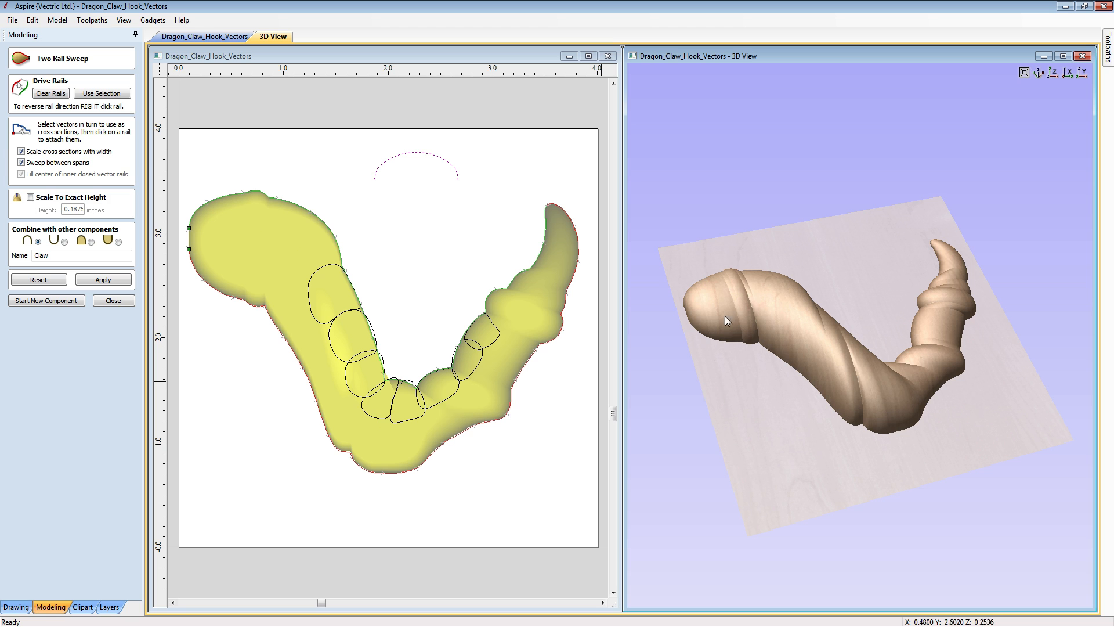
pyautogui.moveTo(932, 324); pyautogui.dragTo(916, 353)
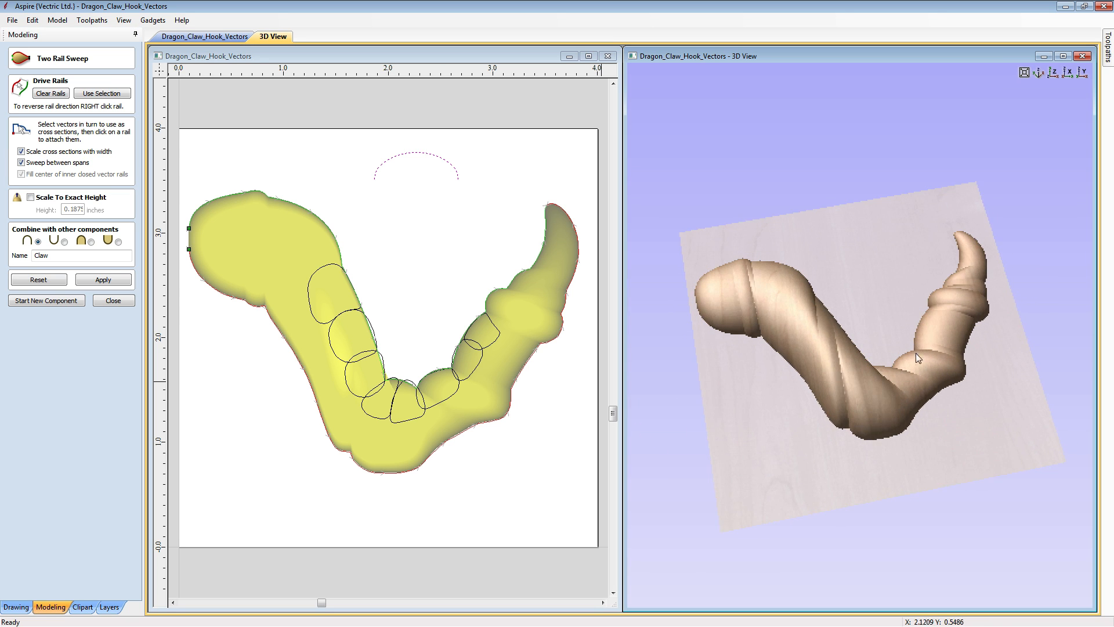
pyautogui.click(1050, 74)
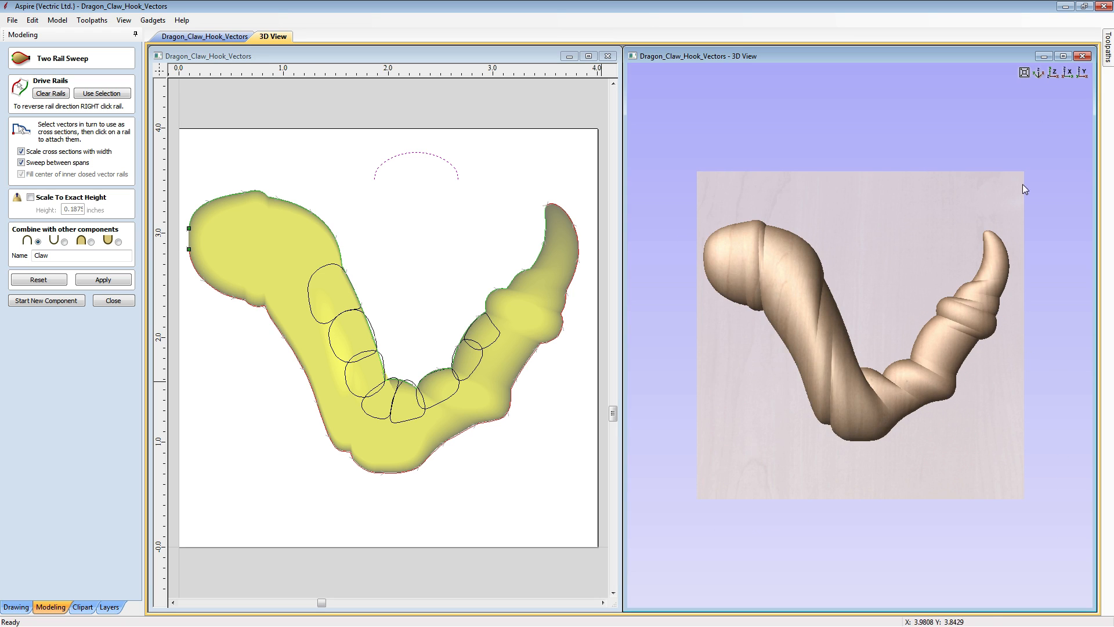
pyautogui.scroll(2, 904, 316)
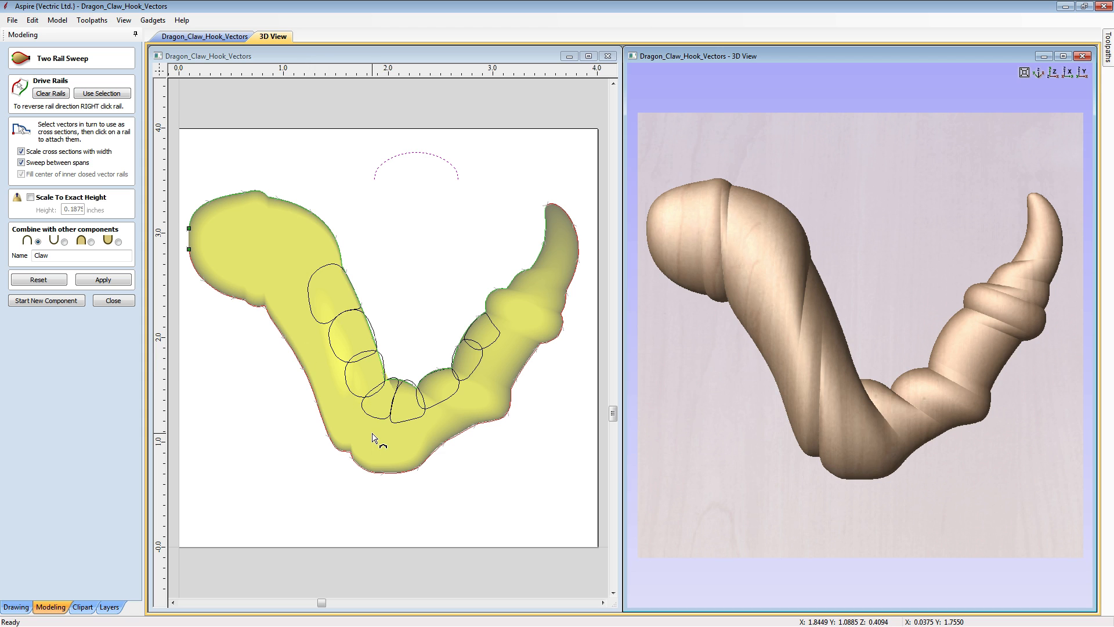
# - Attach the arc at the rails' start, both edges of the knuckle near the rounded end, and diagonally across to the inner bend
pyautogui.click(189, 254)
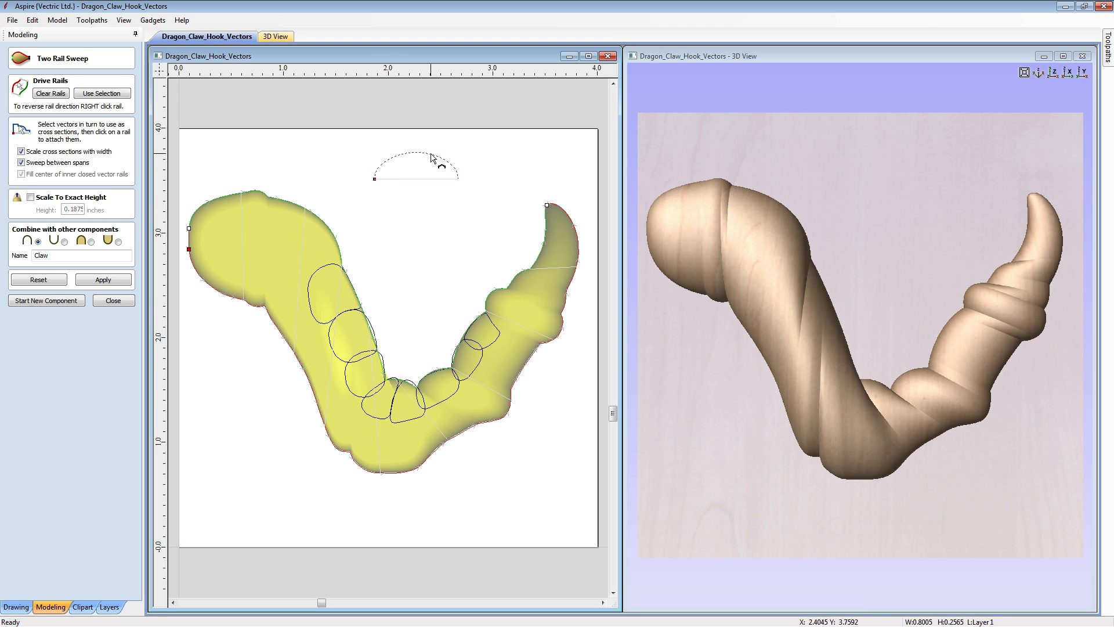
pyautogui.click(245, 302)
pyautogui.moveTo(244, 193); pyautogui.dragTo(246, 196)
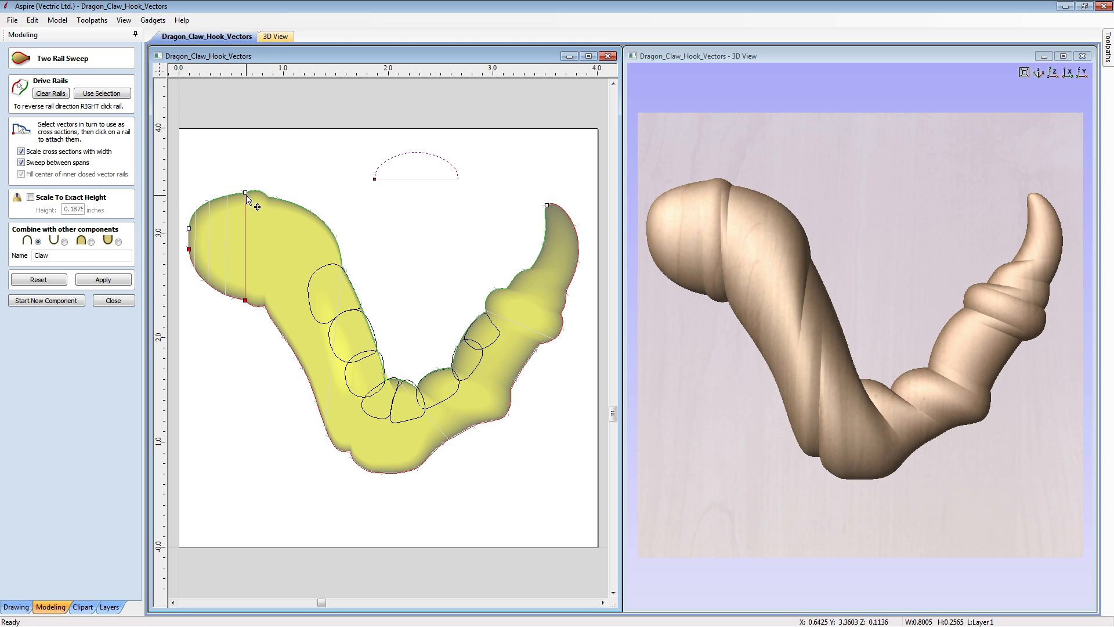
pyautogui.click(265, 306)
pyautogui.moveTo(268, 200); pyautogui.dragTo(268, 198)
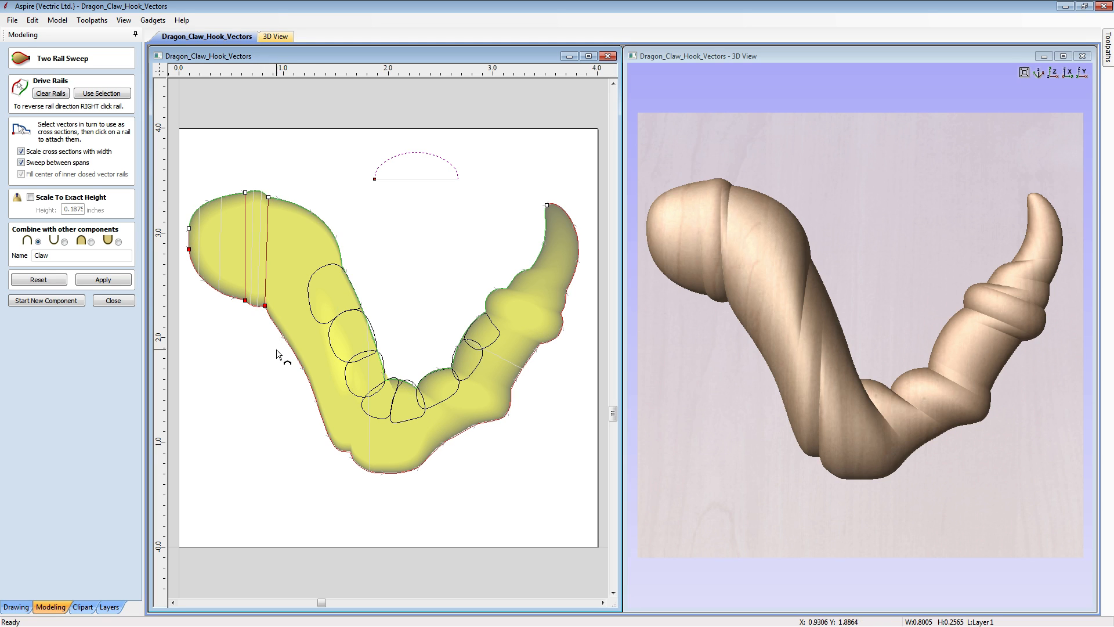
pyautogui.click(269, 312)
pyautogui.moveTo(274, 199); pyautogui.dragTo(336, 245)
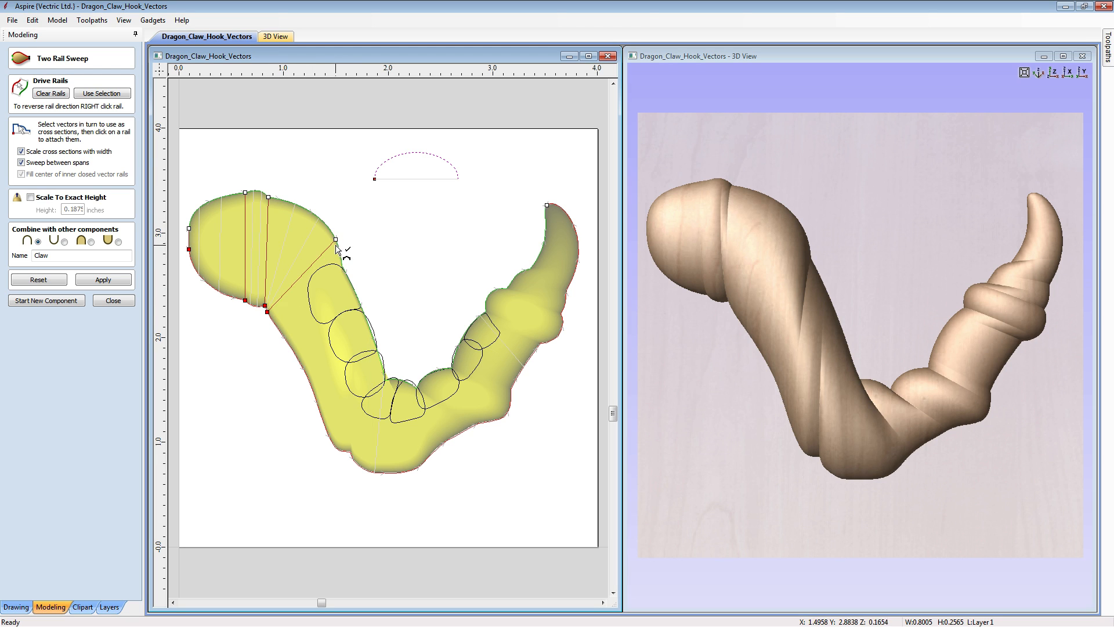
# - Add three cross sections between the rails around the claw's lowest bend, aligning their ends with the notches in the outline
pyautogui.click(351, 452)
pyautogui.click(384, 382)
pyautogui.click(439, 447)
pyautogui.click(416, 387)
pyautogui.click(478, 424)
# - Add four cross sections along the upper segments towards the claw tip, aligning their inner ends with the notches between segments
pyautogui.click(511, 389)
pyautogui.click(466, 332)
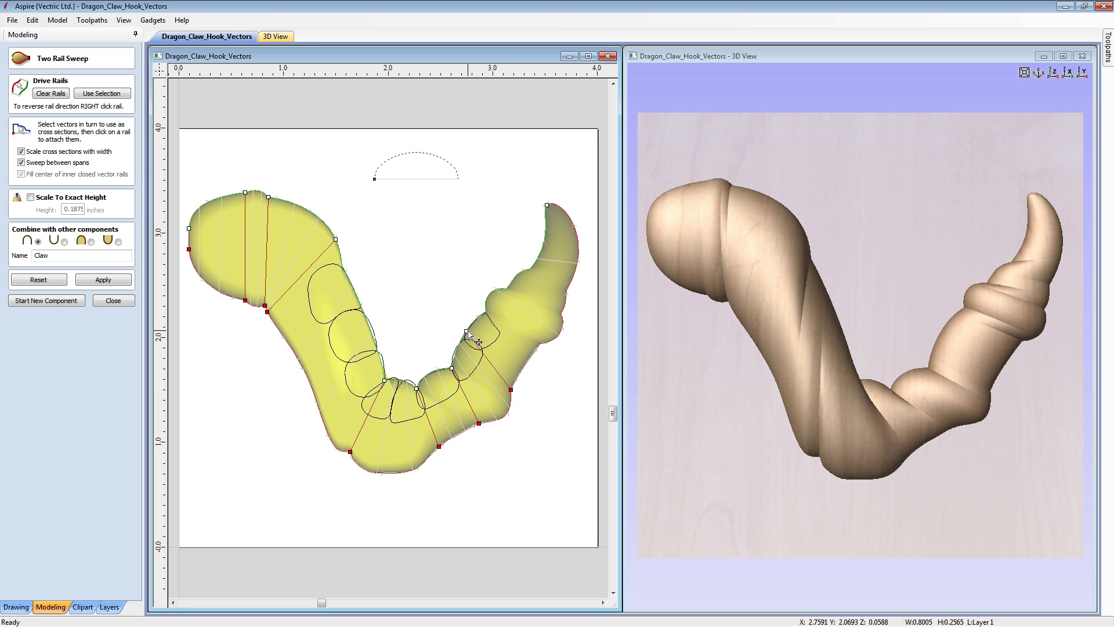
pyautogui.moveTo(467, 332); pyautogui.dragTo(454, 363)
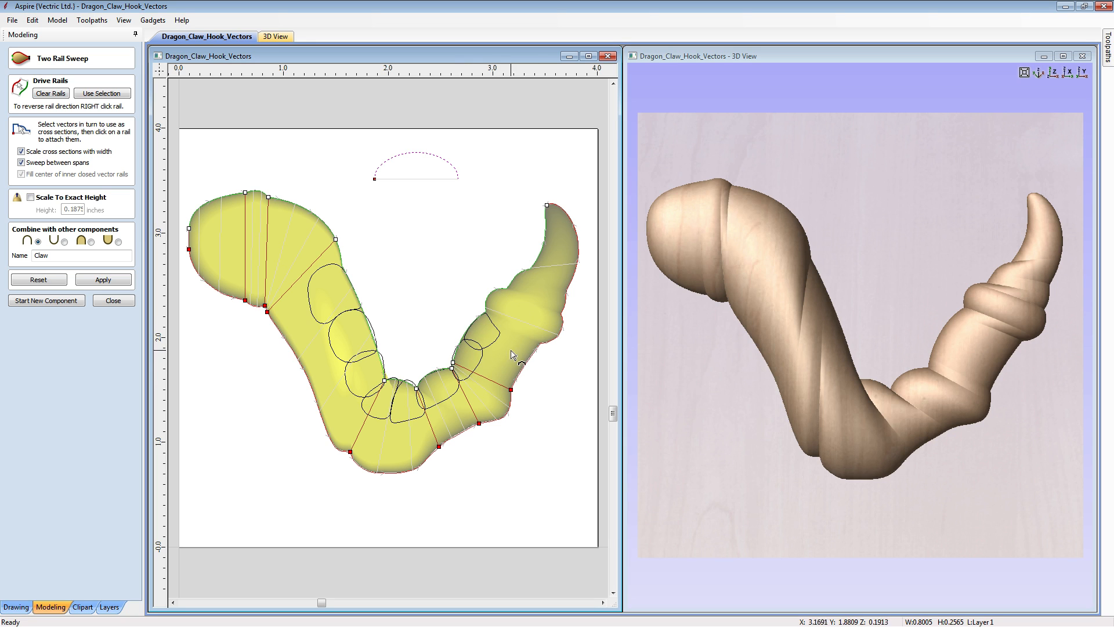
pyautogui.click(541, 344)
pyautogui.moveTo(487, 320); pyautogui.dragTo(489, 314)
pyautogui.click(562, 316)
pyautogui.click(567, 291)
pyautogui.moveTo(518, 278); pyautogui.dragTo(530, 270)
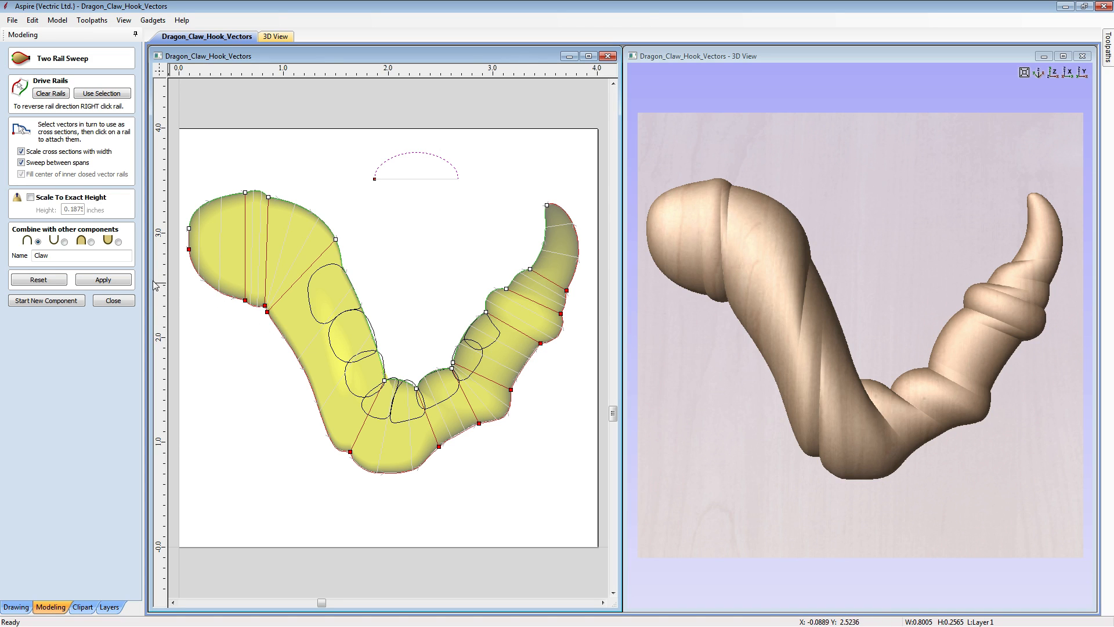
# - Apply the sweep with the added cross sections and inspect the segmented claw in the 3D view
pyautogui.click(122, 282)
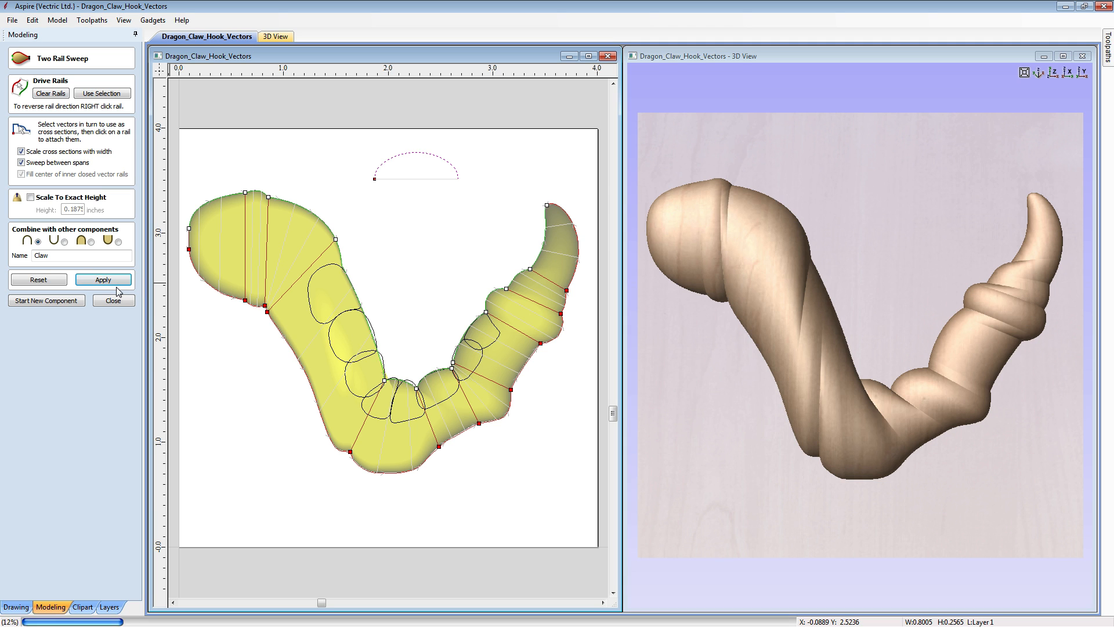
pyautogui.moveTo(841, 401); pyautogui.dragTo(889, 274)
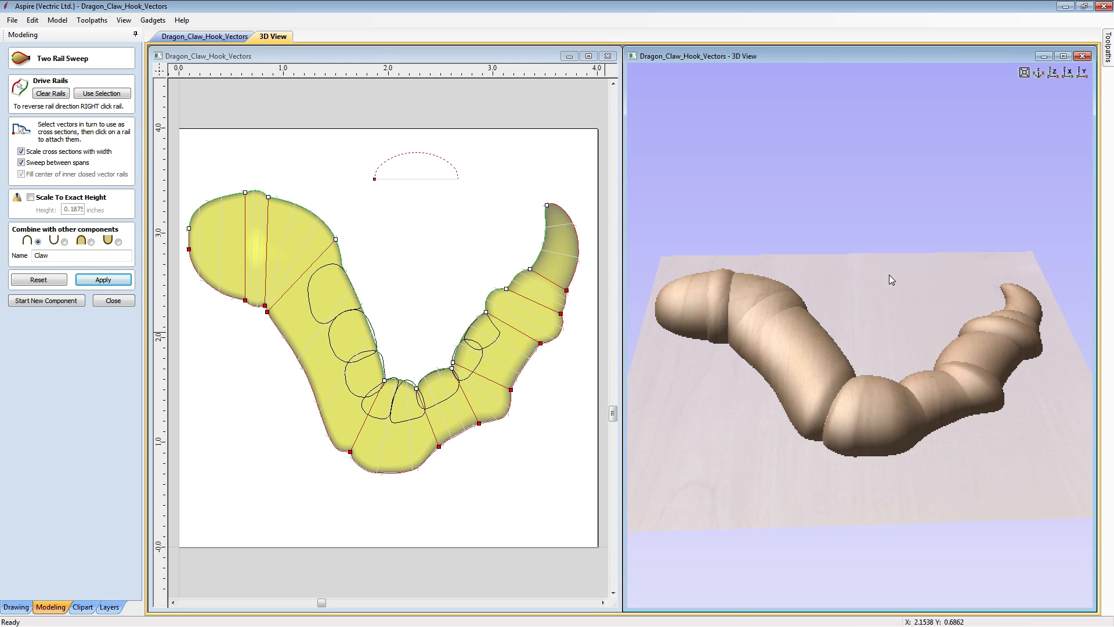
pyautogui.moveTo(831, 388); pyautogui.dragTo(874, 434)
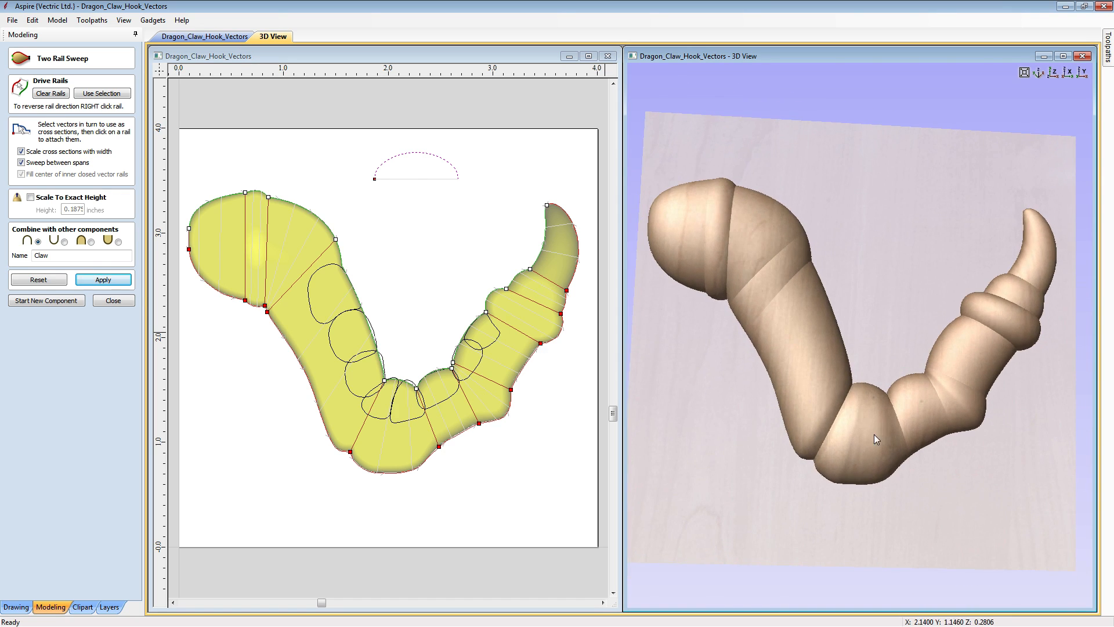
pyautogui.moveTo(930, 365); pyautogui.dragTo(763, 261)
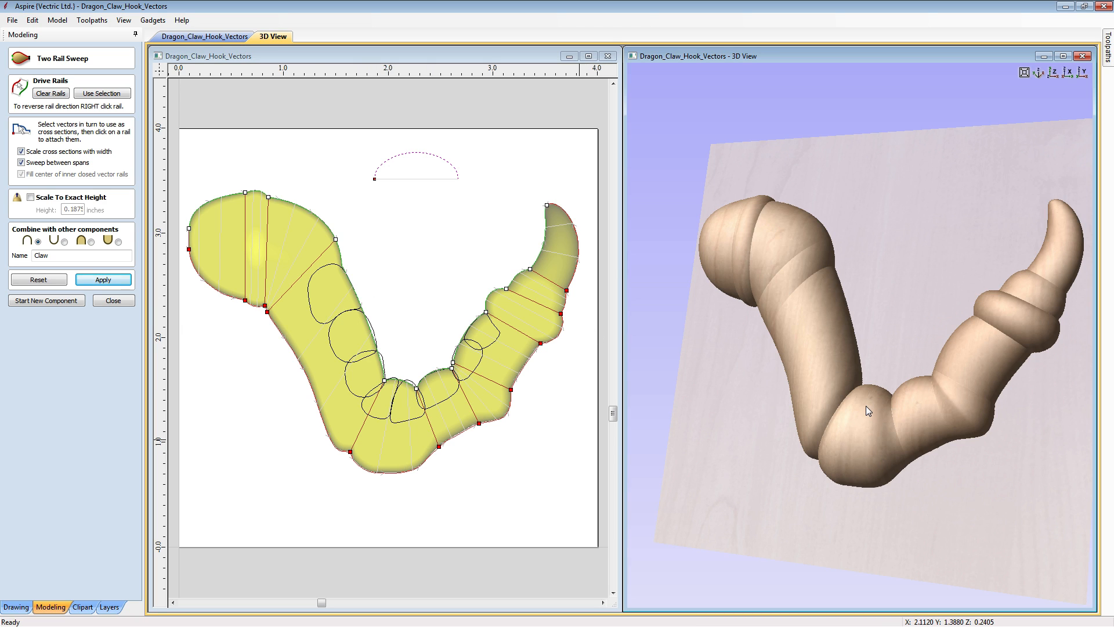
pyautogui.click(1056, 75)
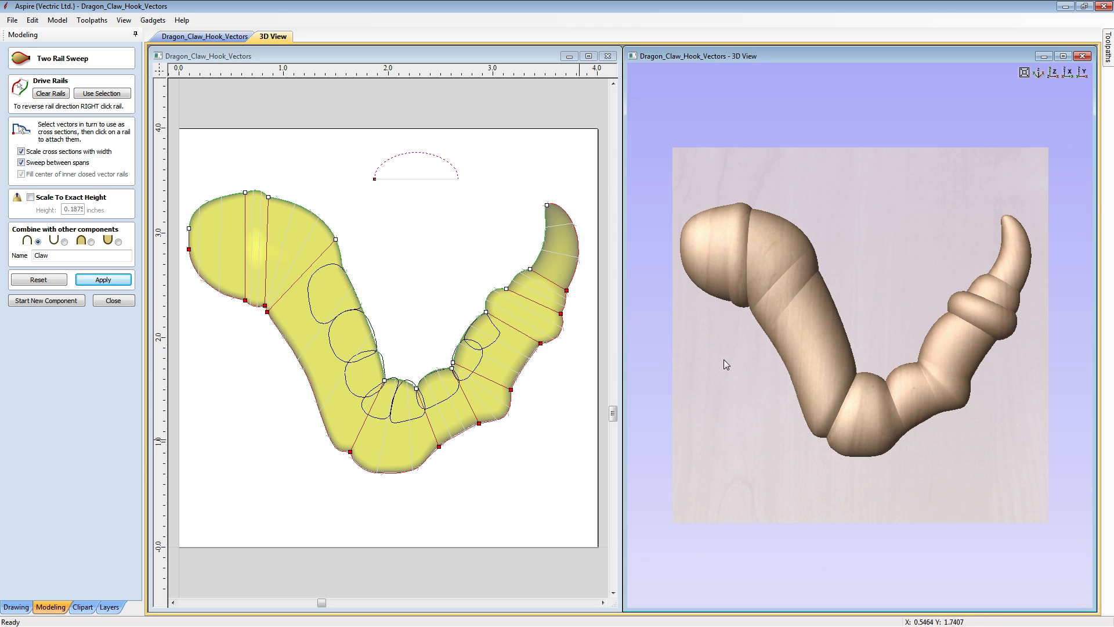
pyautogui.scroll(3, 723, 360)
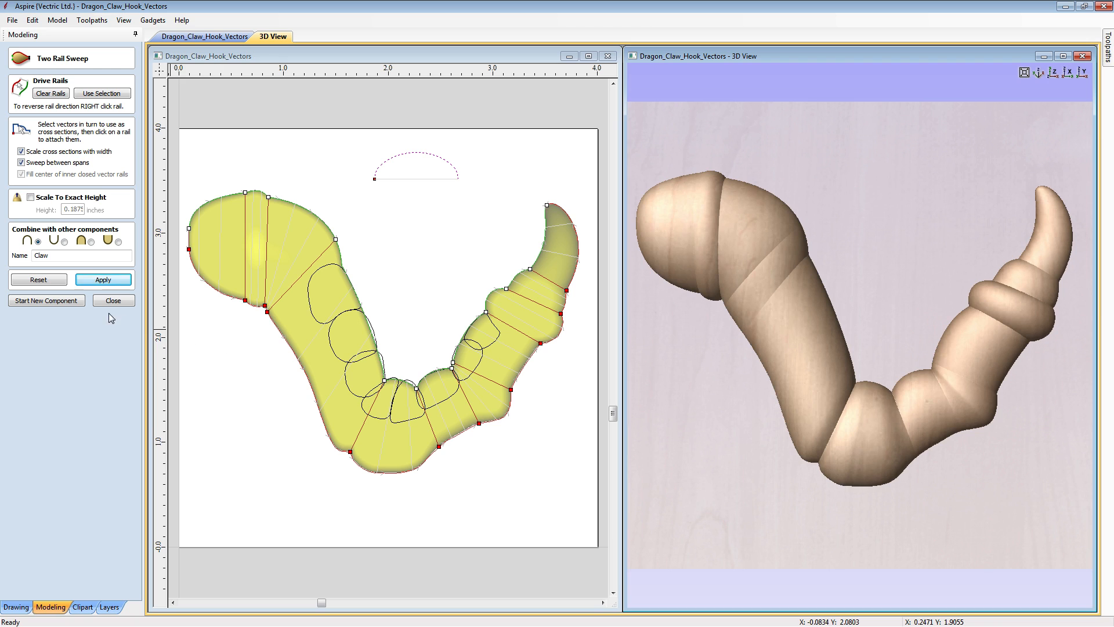
# - Finish the two rail sweep and inspect the segmented claw in 3D from several angles
pyautogui.click(107, 302)
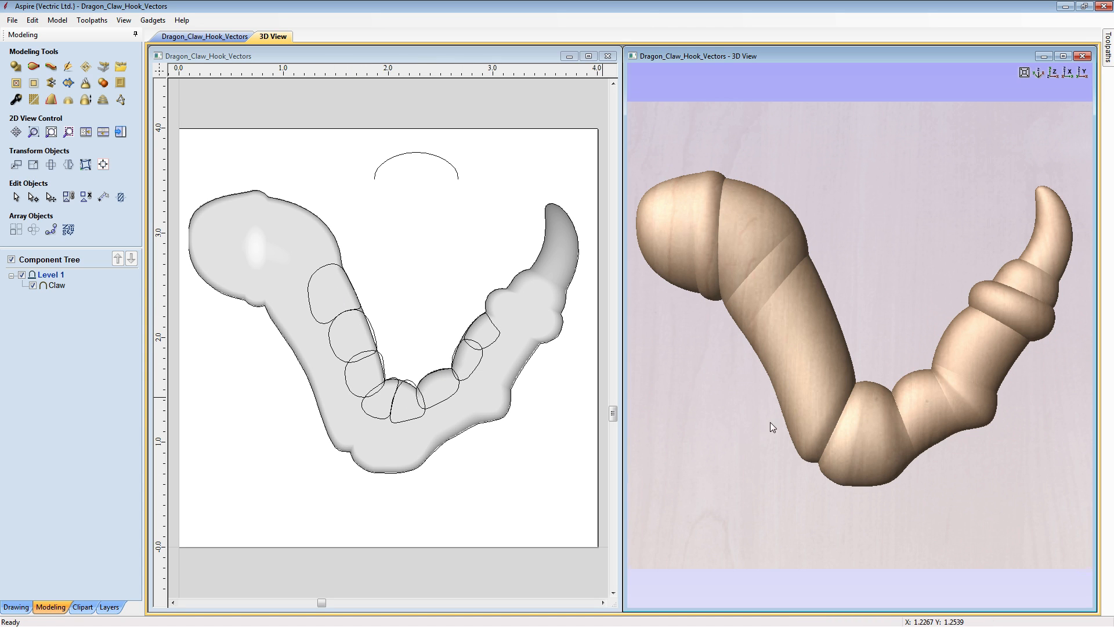
pyautogui.moveTo(771, 422); pyautogui.dragTo(836, 222)
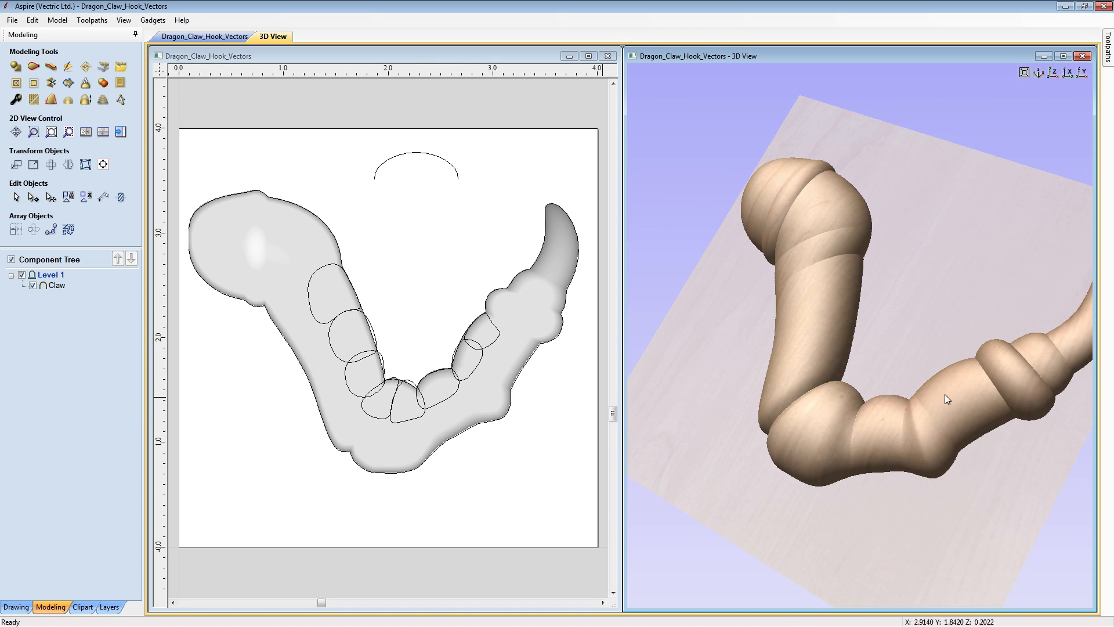
pyautogui.moveTo(837, 446); pyautogui.dragTo(941, 447)
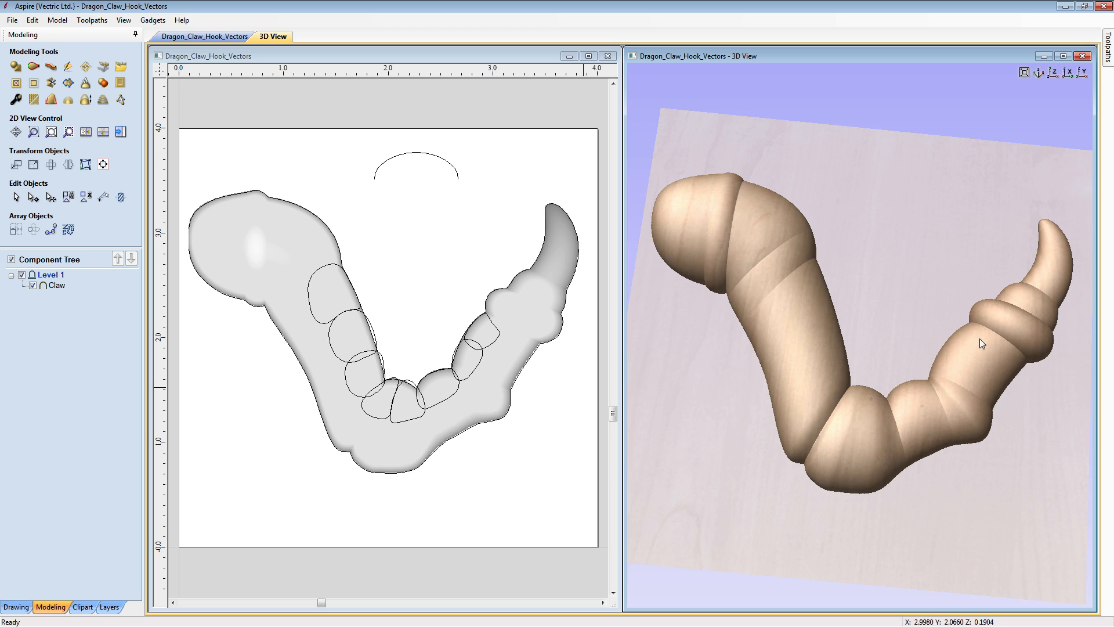
# - Duplicate the Claw component and hide the lower of the two Claw components in the component list
pyautogui.moveTo(51, 287)
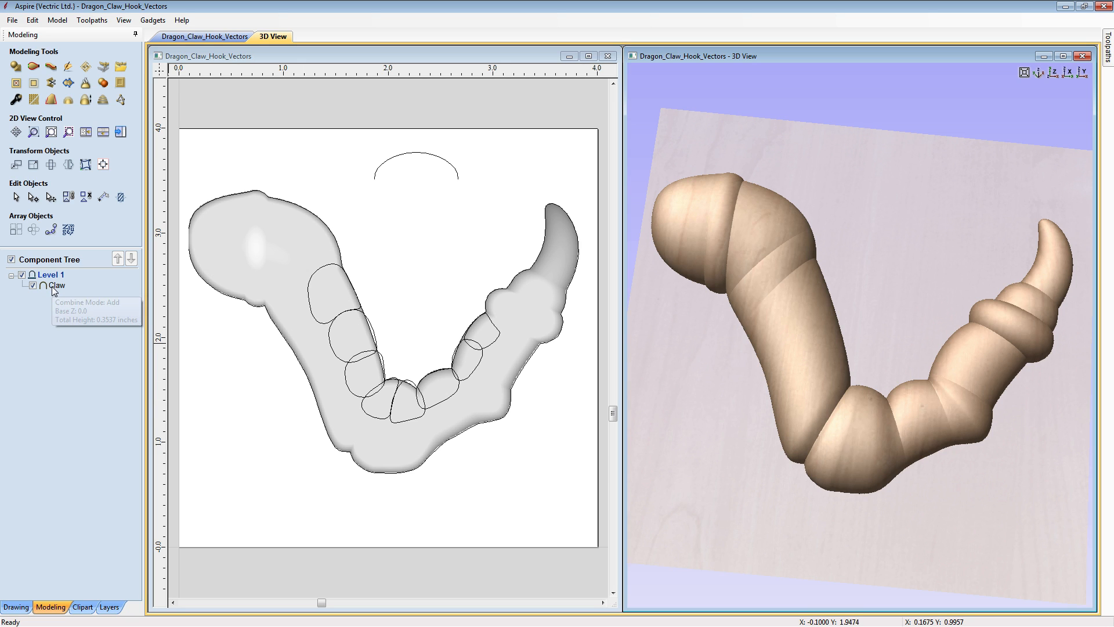
pyautogui.rightClick(56, 287)
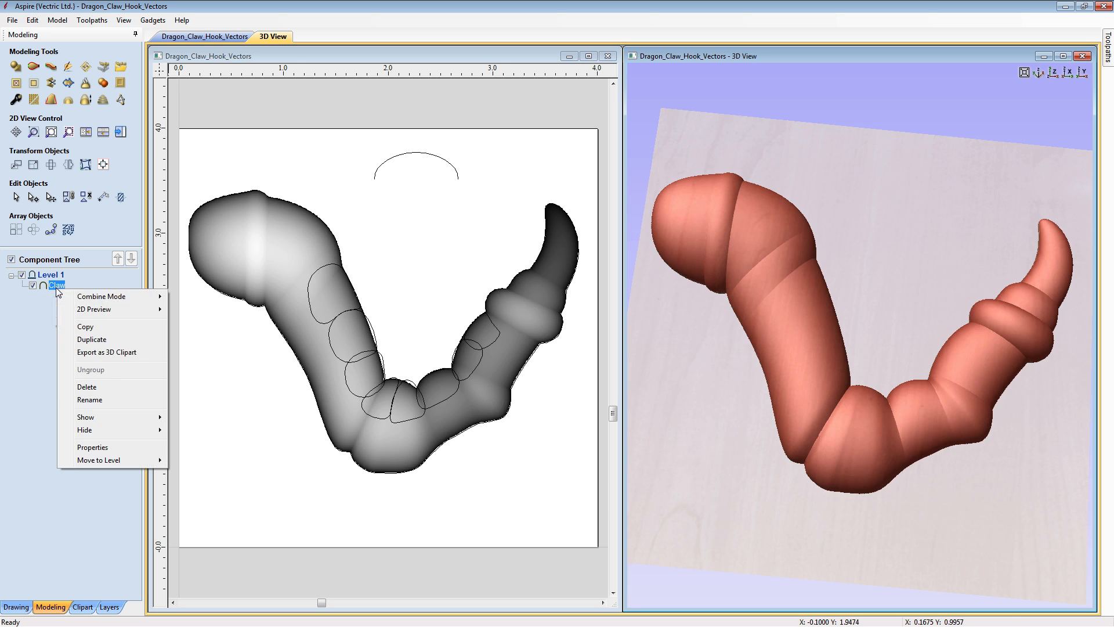
pyautogui.click(91, 340)
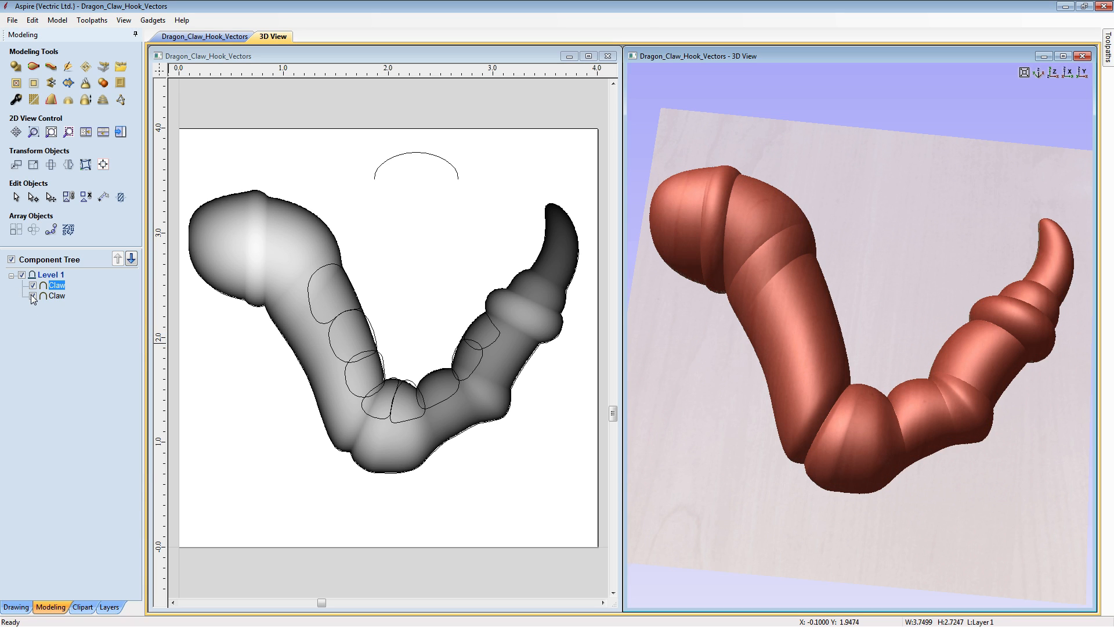
pyautogui.click(32, 296)
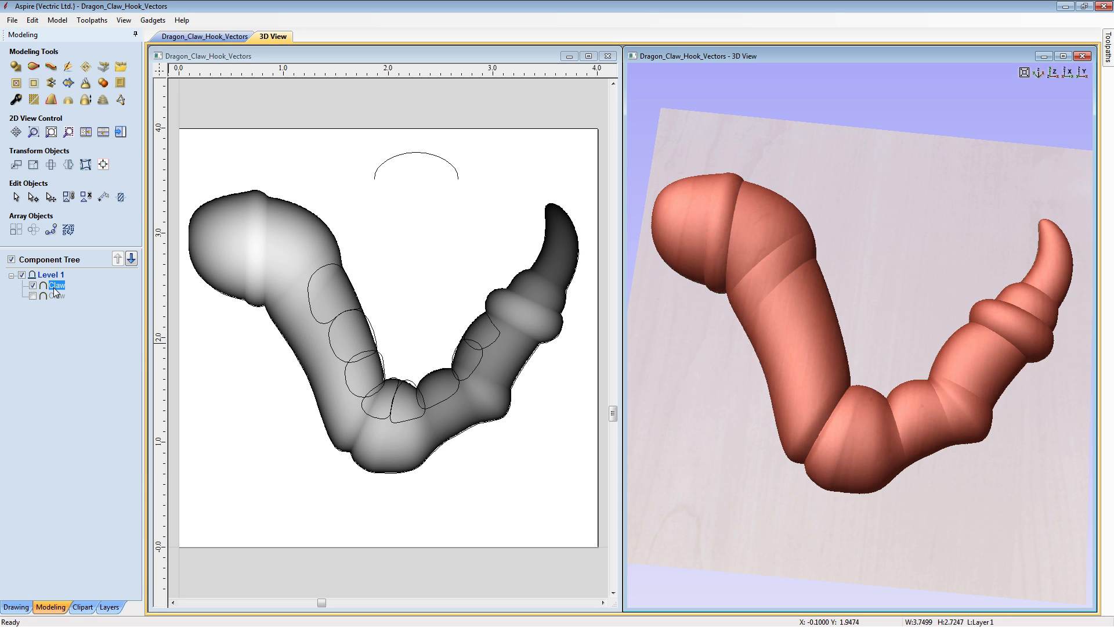
# - Set the visible Claw component's shape height to 0.25 inches and deselect it
pyautogui.click(16, 101)
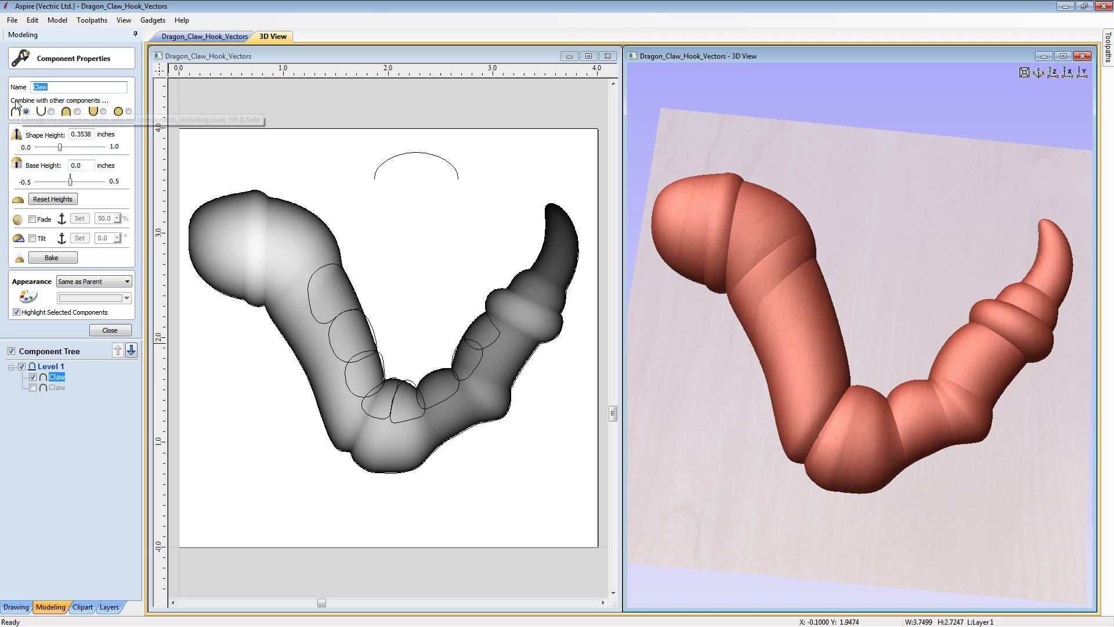
pyautogui.doubleClick(72, 134)
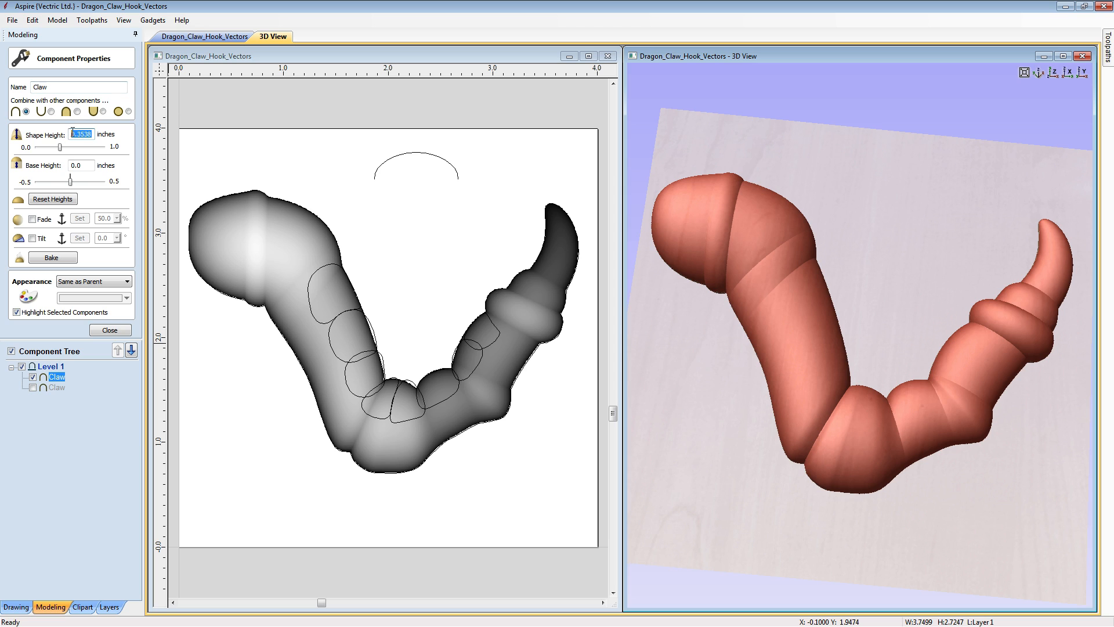
pyautogui.write('0.25')
pyautogui.press('Return')
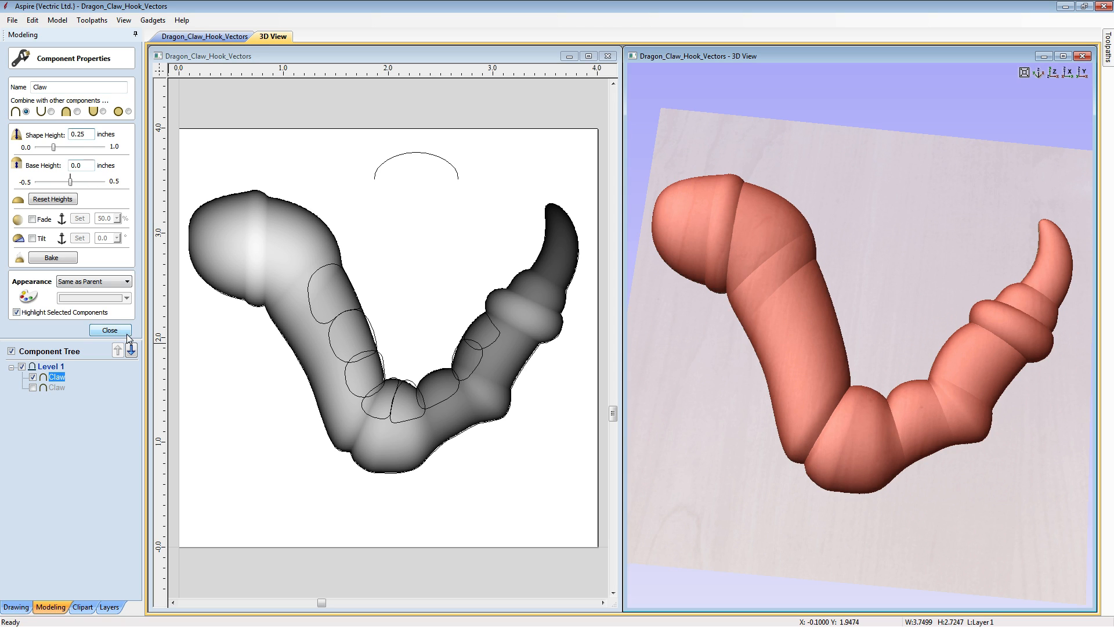
pyautogui.click(110, 331)
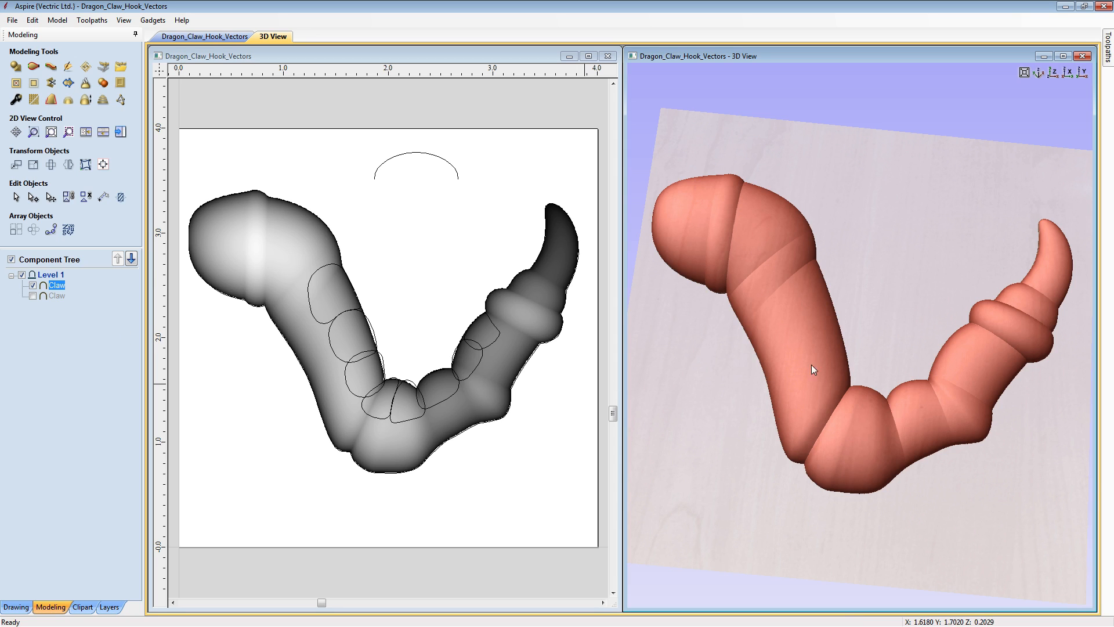
pyautogui.click(907, 299)
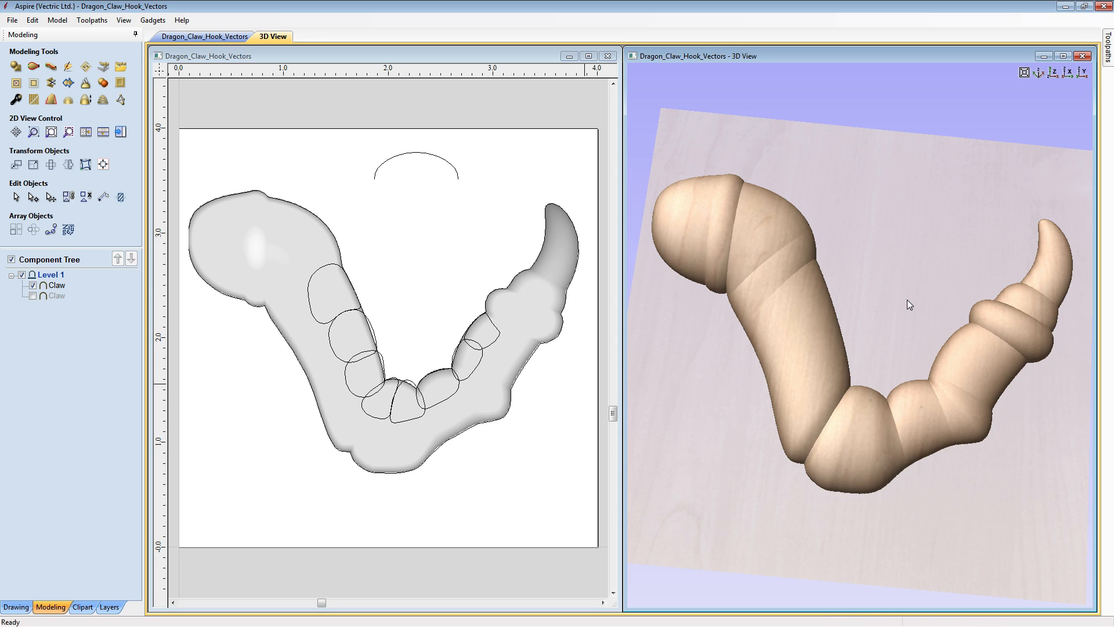
# - Create a rounded shape named Pads from the pad vectors, 90 degrees and scaled to exactly 0.1 inches high, and inspect it in 3D
pyautogui.moveTo(279, 237); pyautogui.dragTo(511, 437)
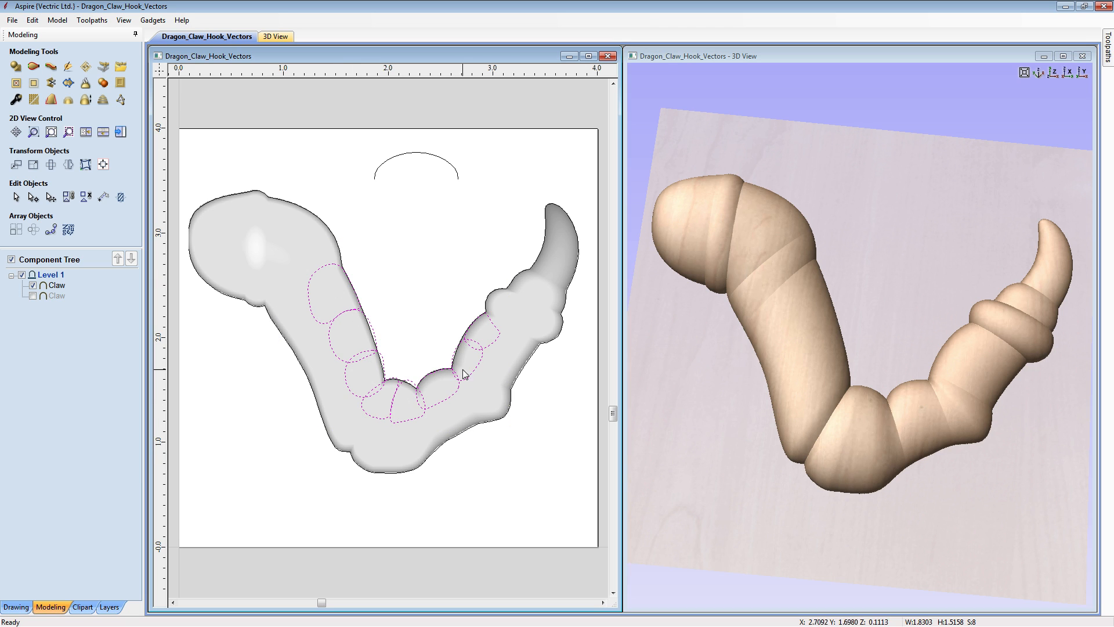
pyautogui.click(16, 68)
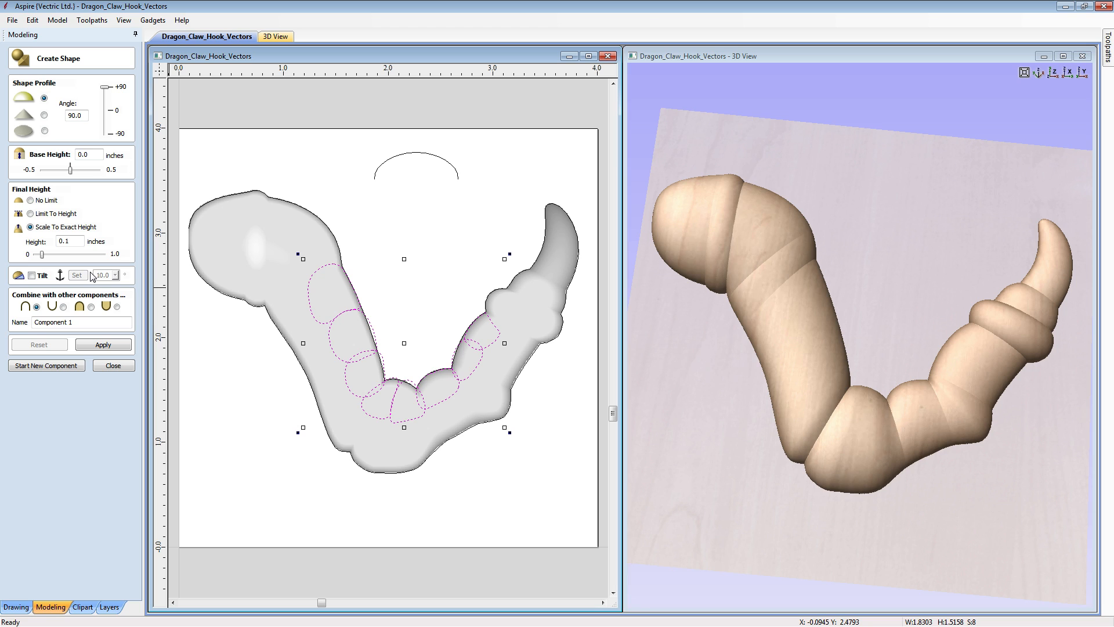
pyautogui.moveTo(83, 319); pyautogui.dragTo(23, 321)
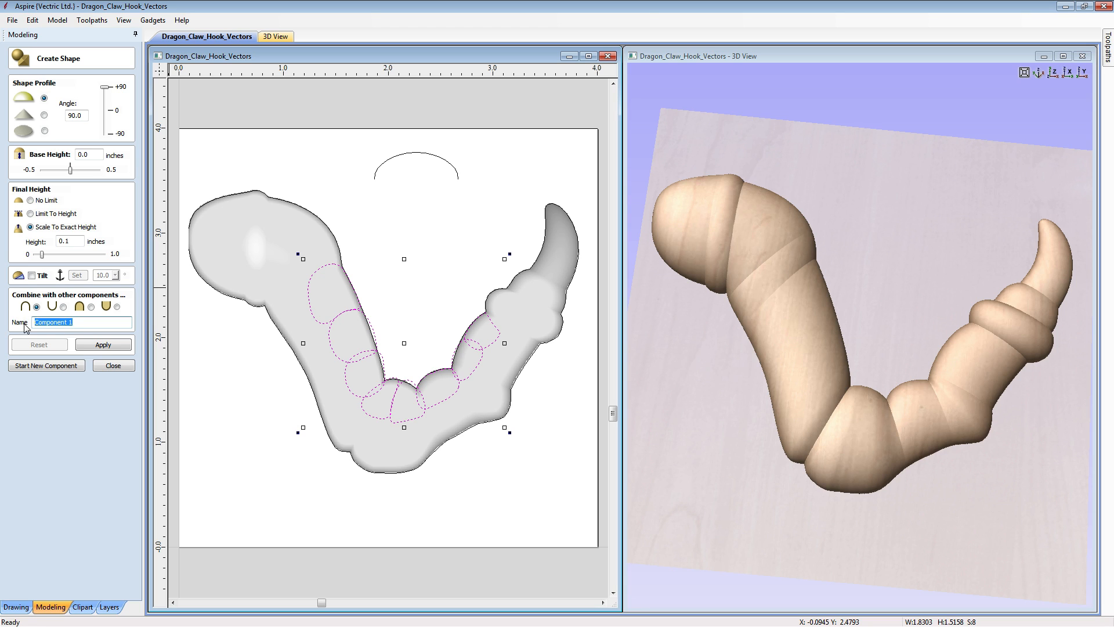
pyautogui.write('Pads')
pyautogui.click(100, 345)
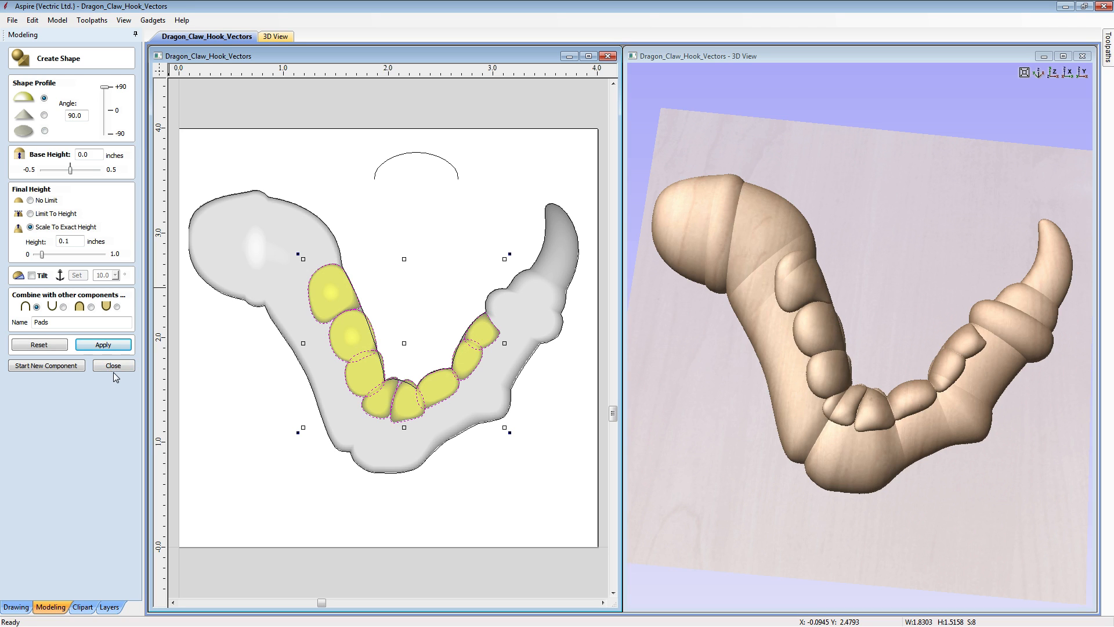
pyautogui.click(113, 366)
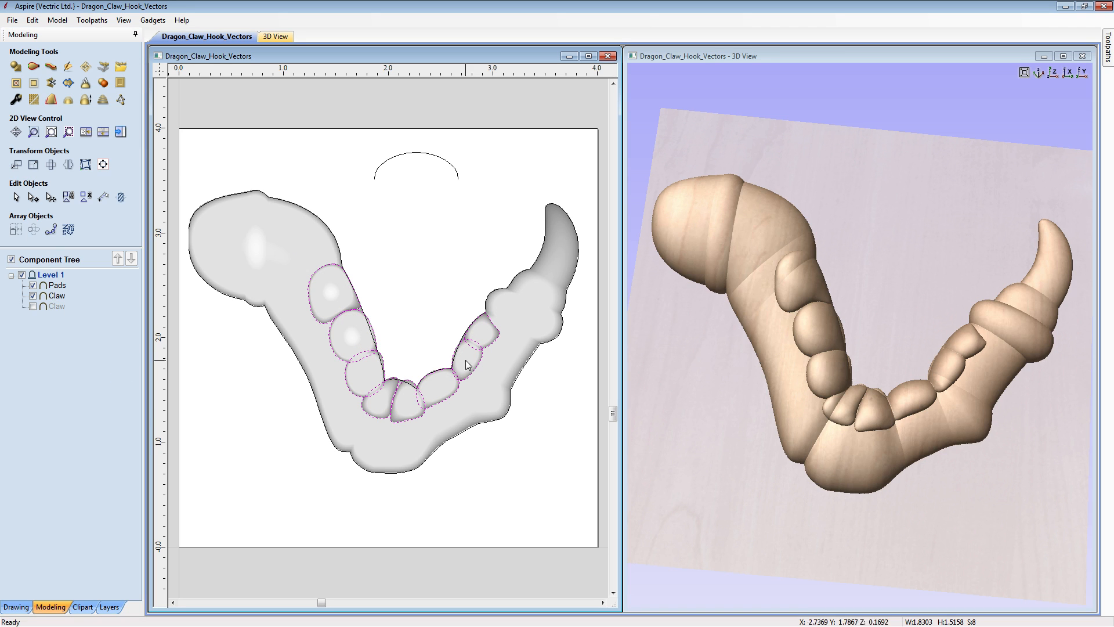
pyautogui.moveTo(812, 479); pyautogui.dragTo(956, 308)
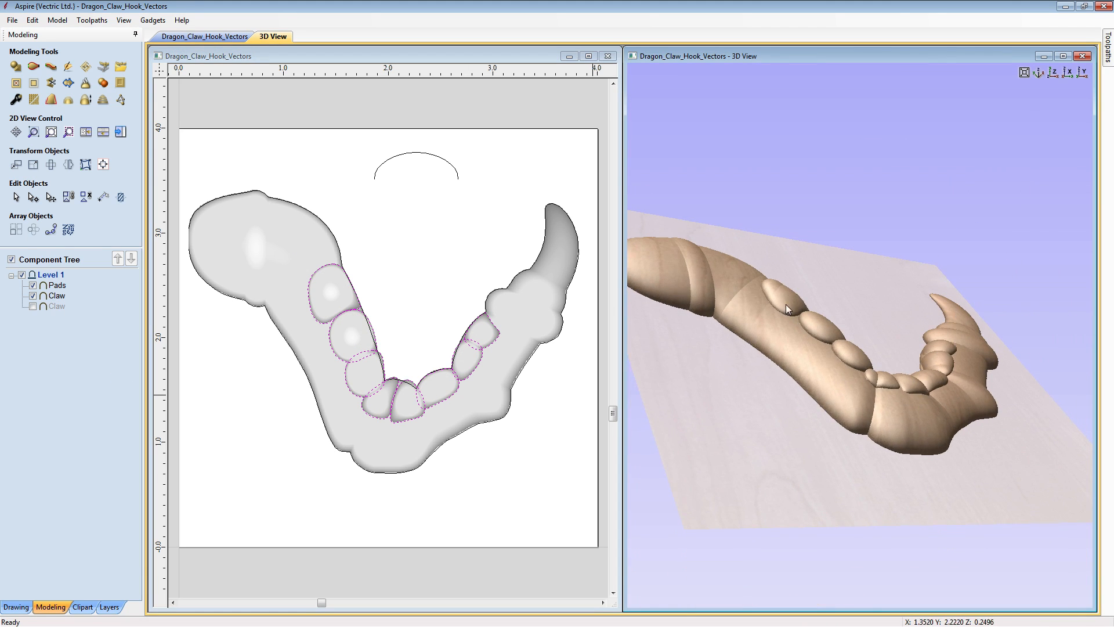
pyautogui.moveTo(920, 396); pyautogui.dragTo(901, 467)
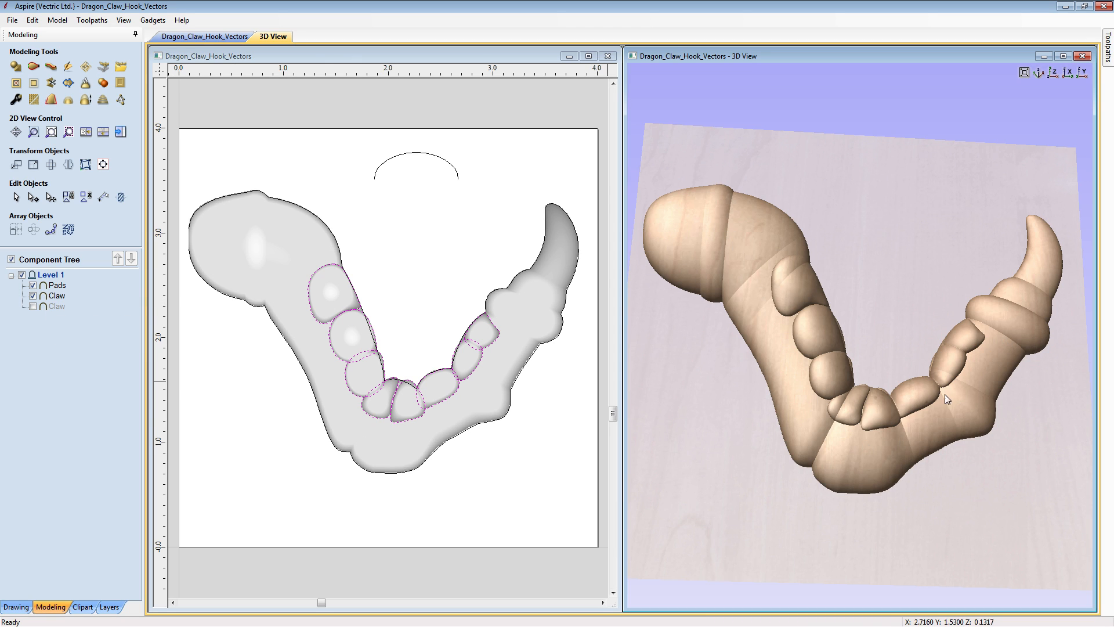
# - Select the Pads and visible Claw components and clear the model outside the pad outlines
pyautogui.click(283, 323)
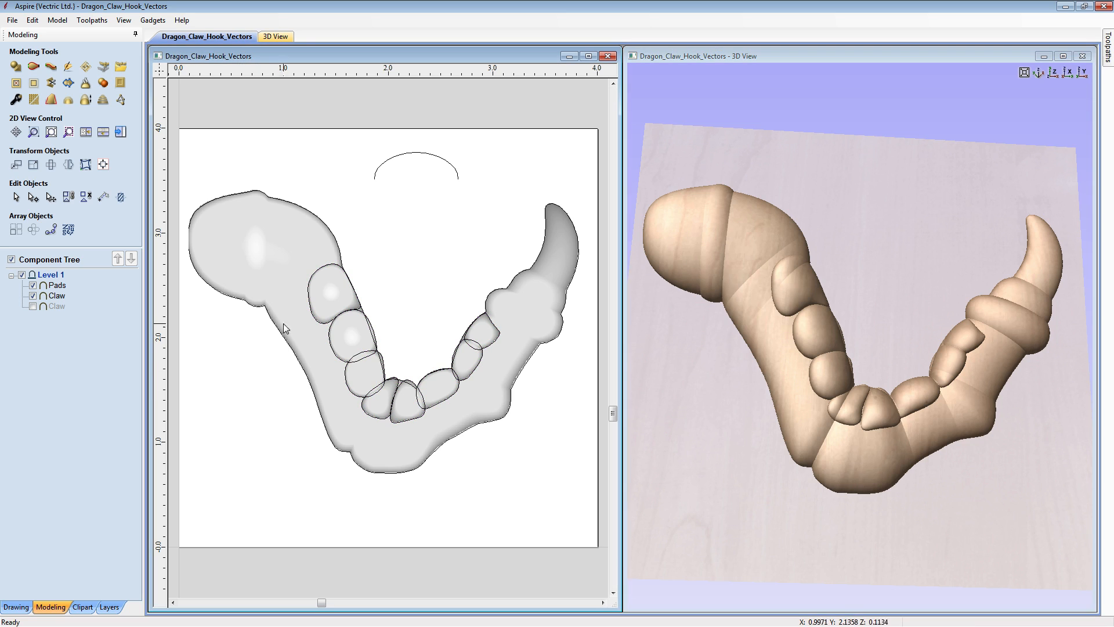
pyautogui.click(280, 287)
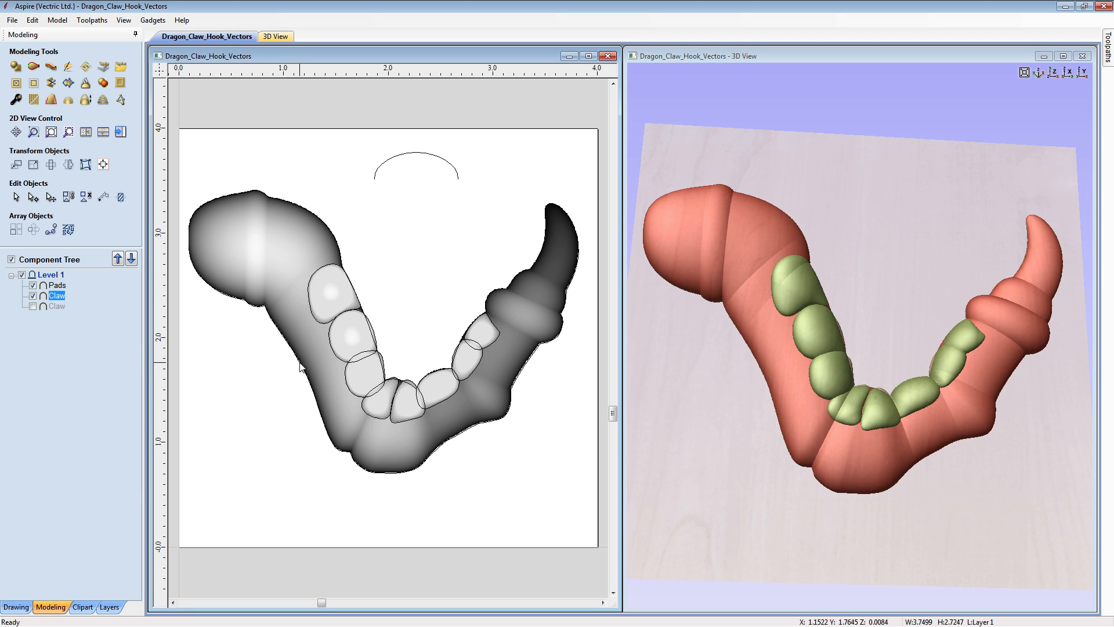
pyautogui.keyDown('shift'); pyautogui.click(328, 297); pyautogui.keyUp('shift')
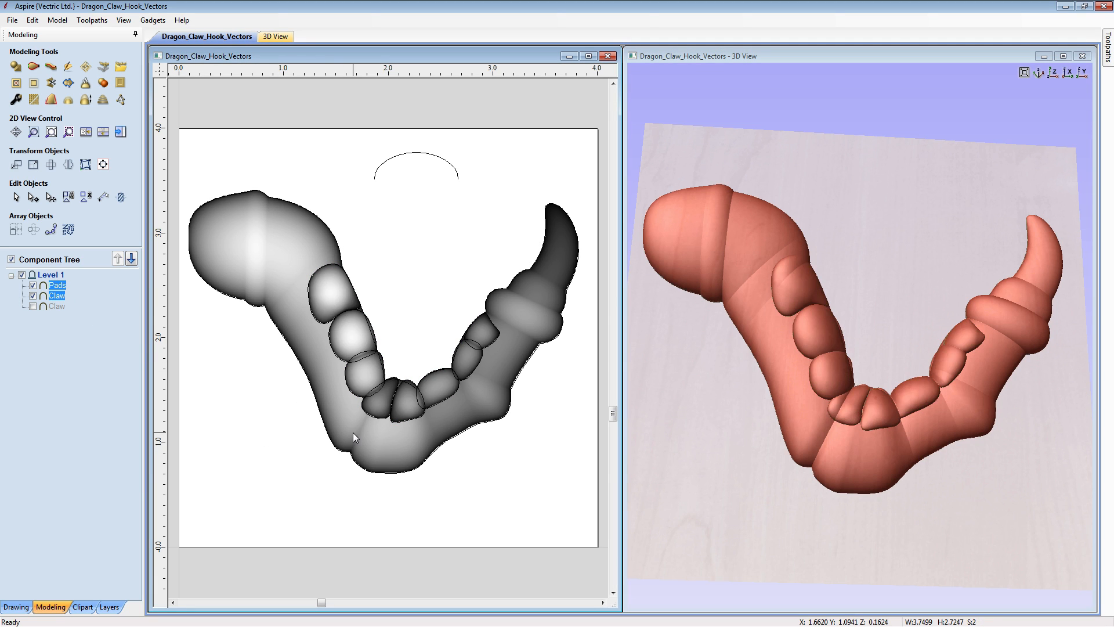
pyautogui.click(34, 85)
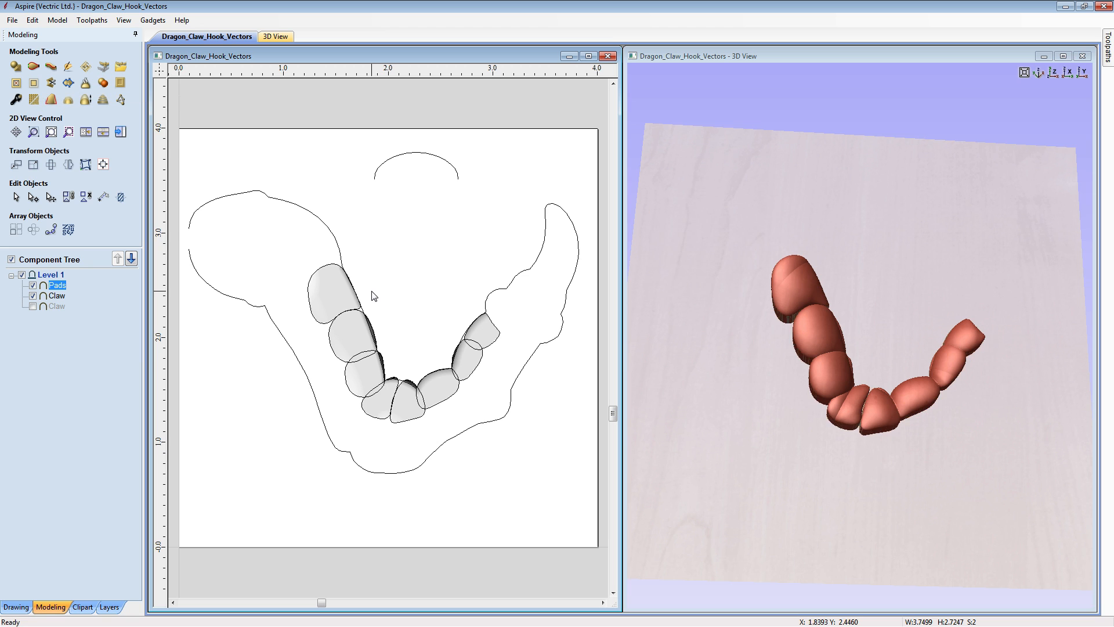
pyautogui.click(408, 295)
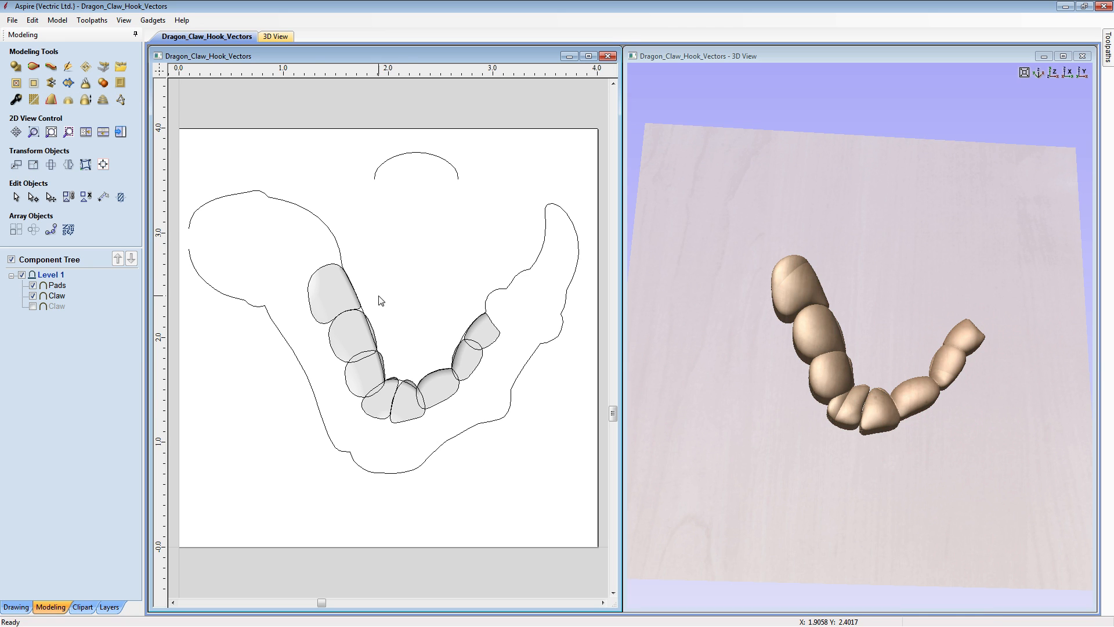
# - Examine the trimmed pads from a low 3D angle, turning the Pads component off and on to compare the surface beneath
pyautogui.click(876, 448)
pyautogui.moveTo(877, 452); pyautogui.dragTo(910, 323)
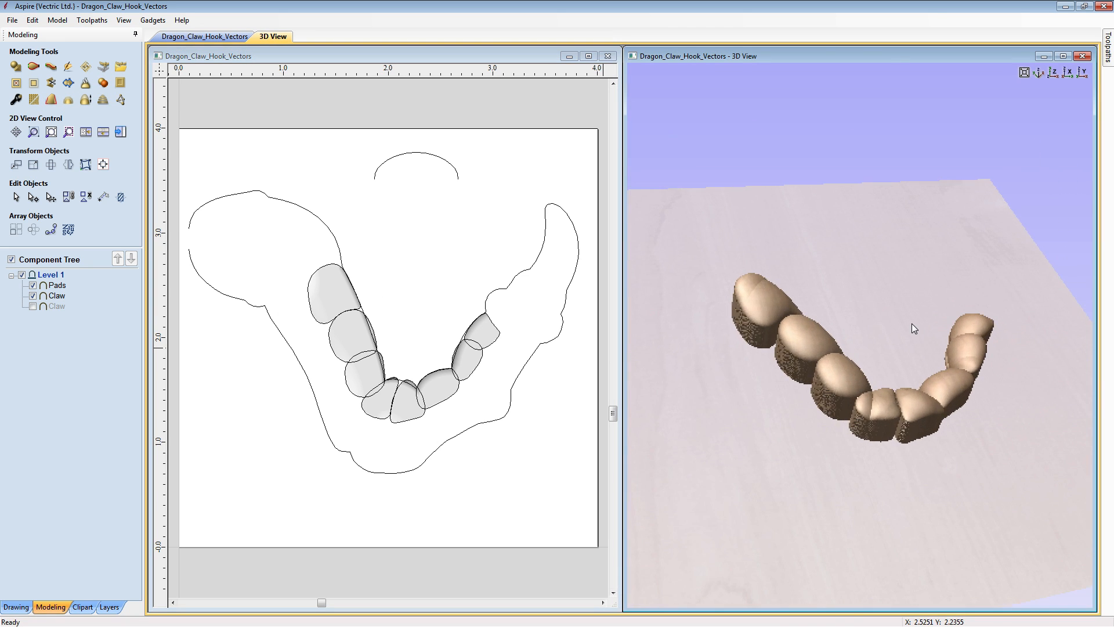
pyautogui.click(32, 284)
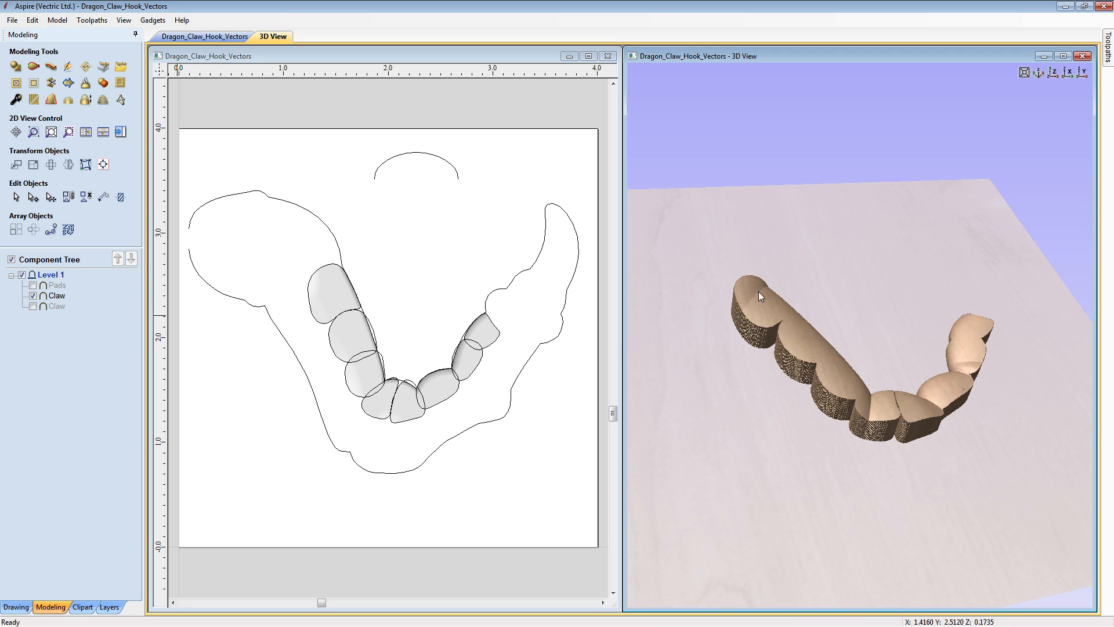
pyautogui.click(33, 285)
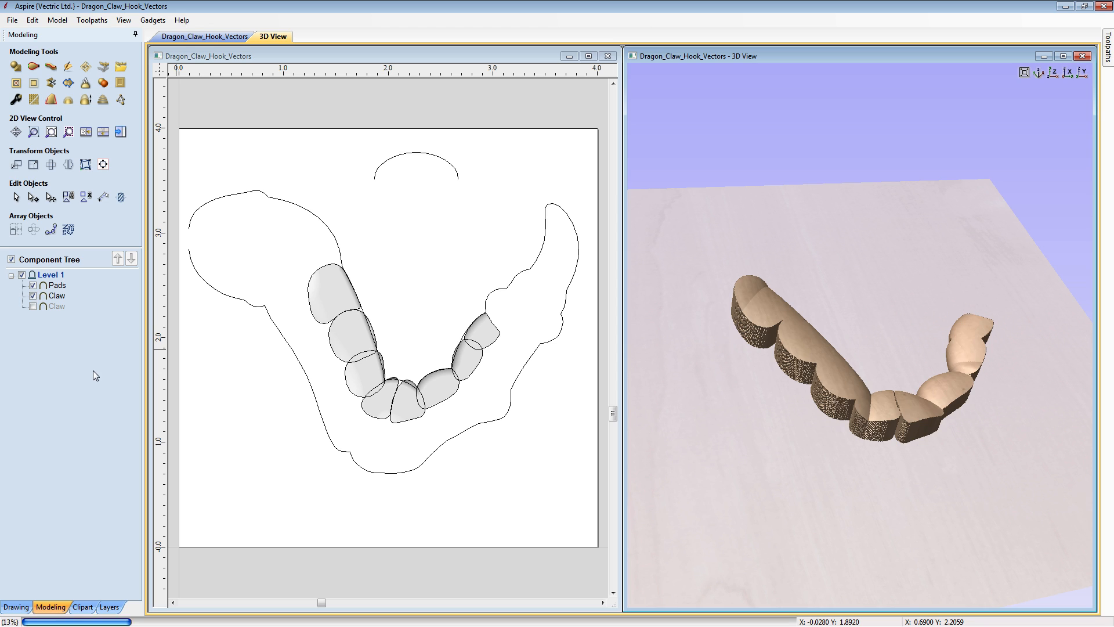
# - Hide the Pads component, show the full Claw together with the trimmed Claw, and view how they combine in 3D
pyautogui.click(32, 285)
pyautogui.click(32, 296)
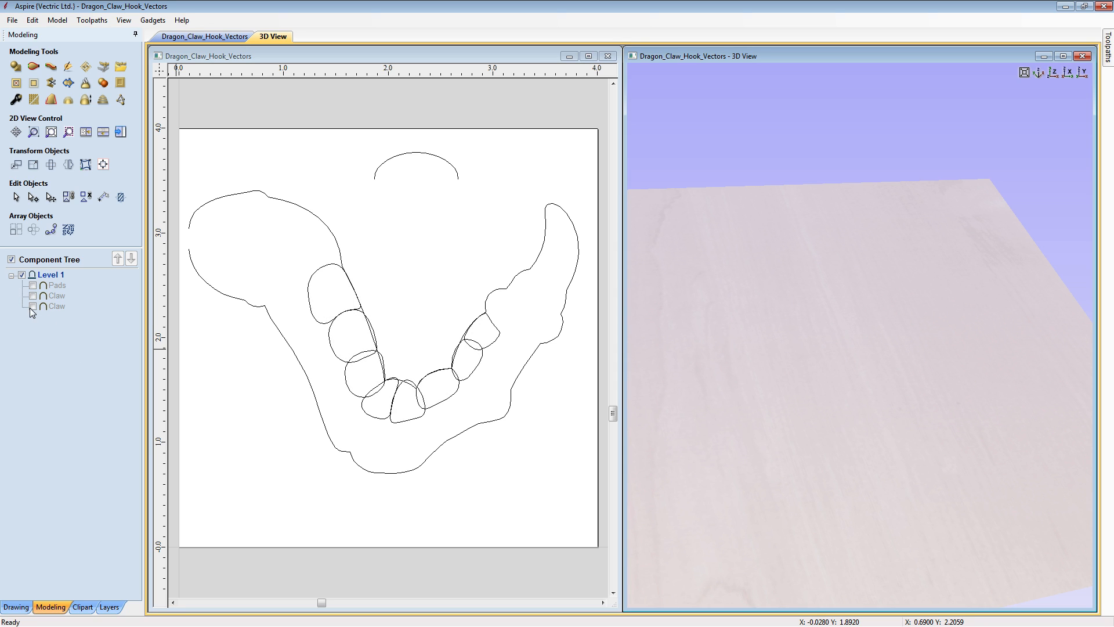
pyautogui.click(32, 305)
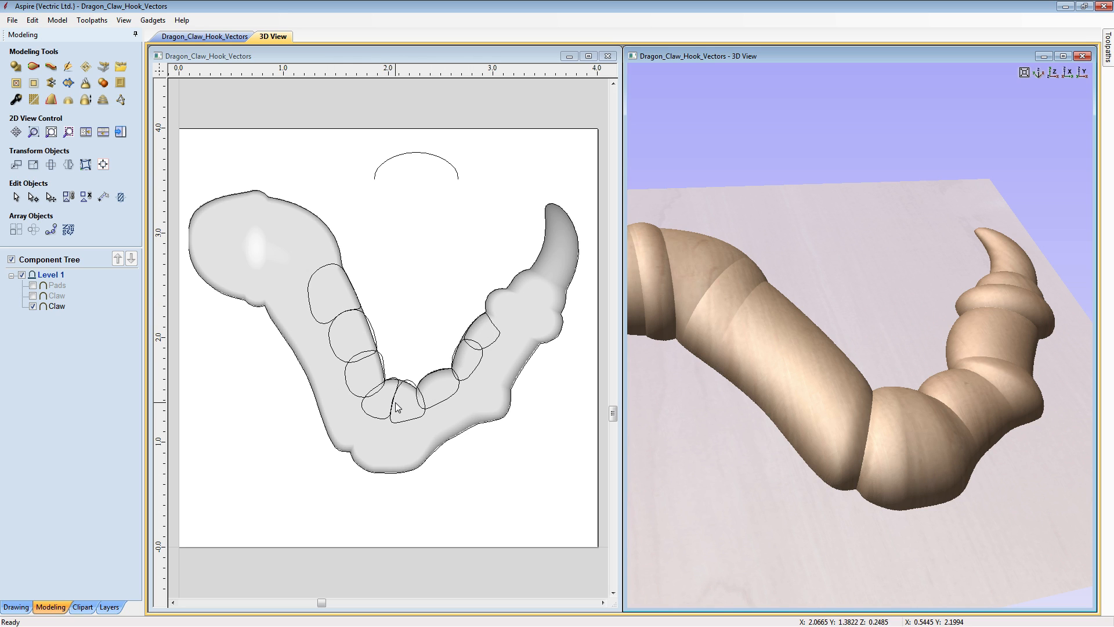
pyautogui.click(33, 296)
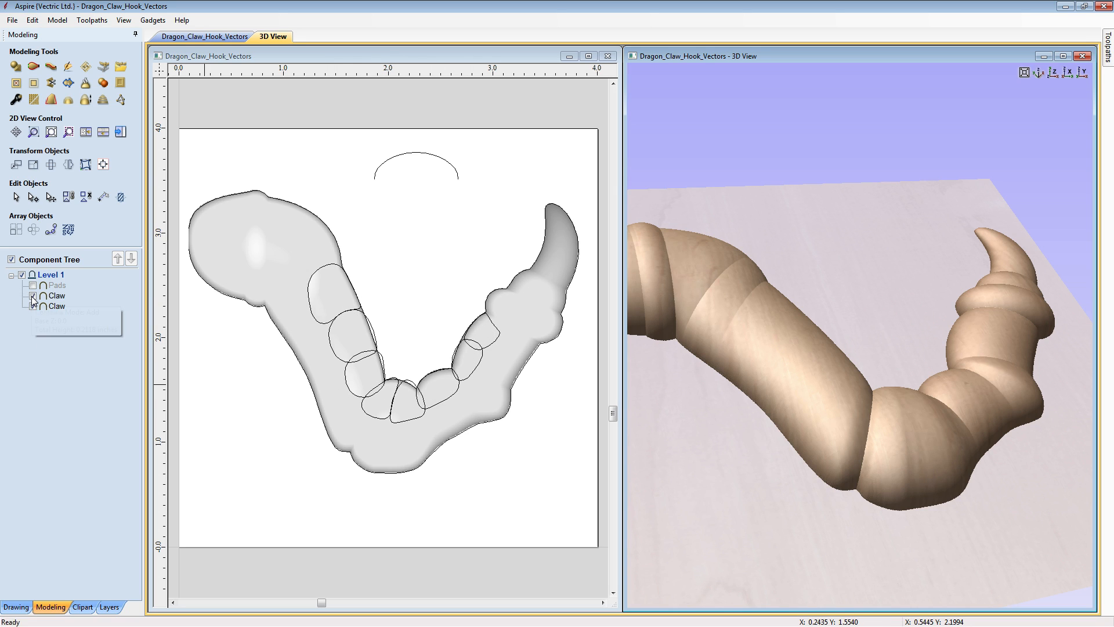
pyautogui.moveTo(860, 430); pyautogui.dragTo(718, 312)
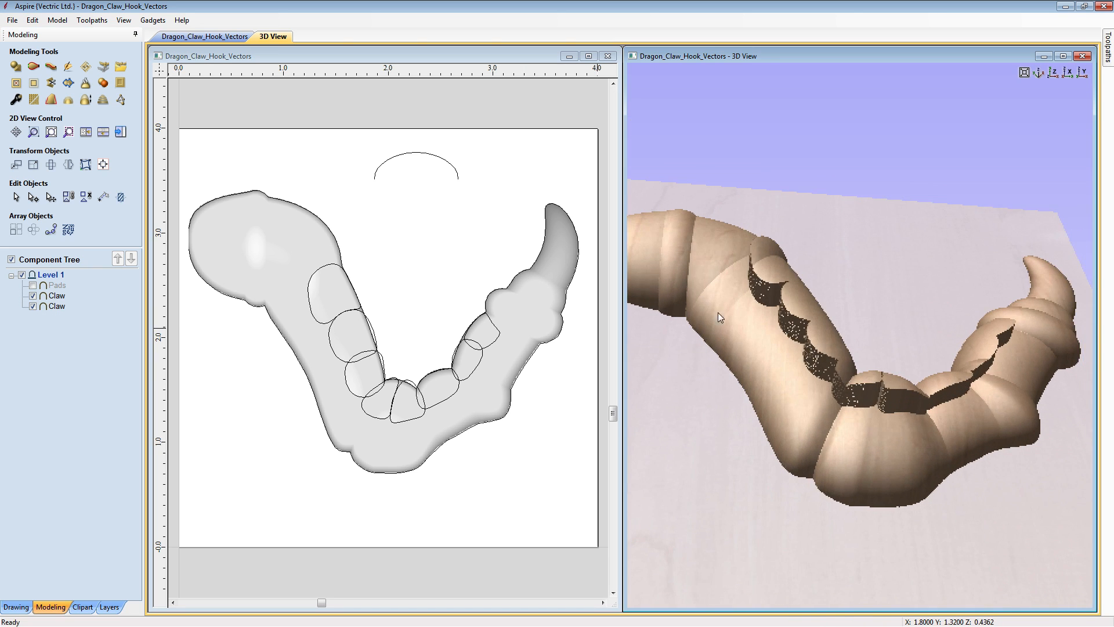
# - Set the trimmed Claw component's combine mode to Low and inspect the pad recesses in the 3D view
pyautogui.rightClick(61, 297)
pyautogui.moveTo(121, 308)
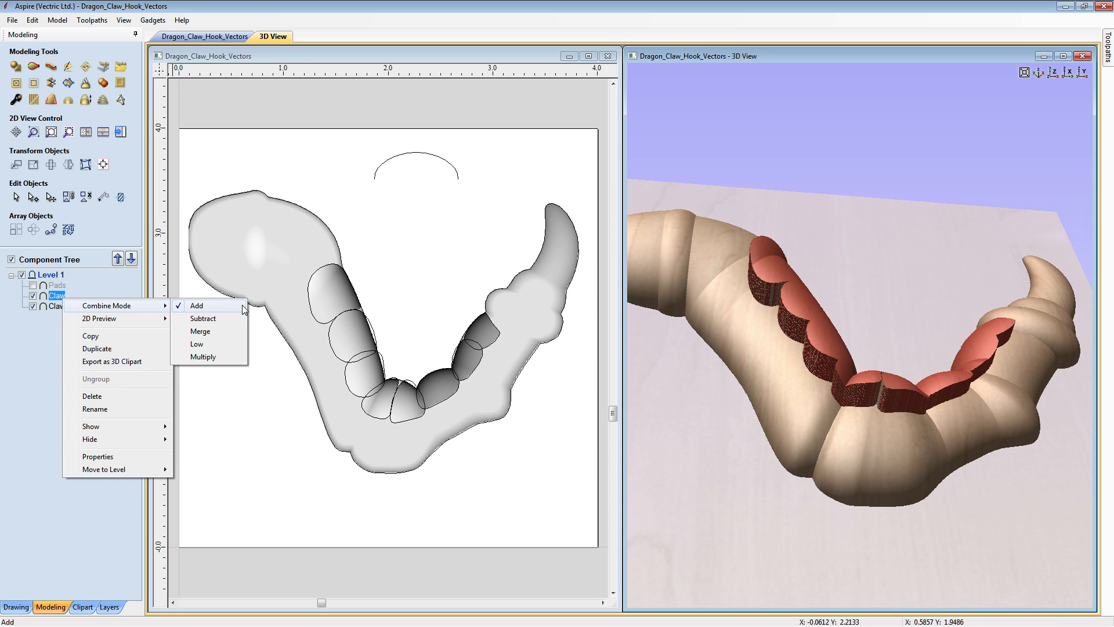
pyautogui.click(208, 349)
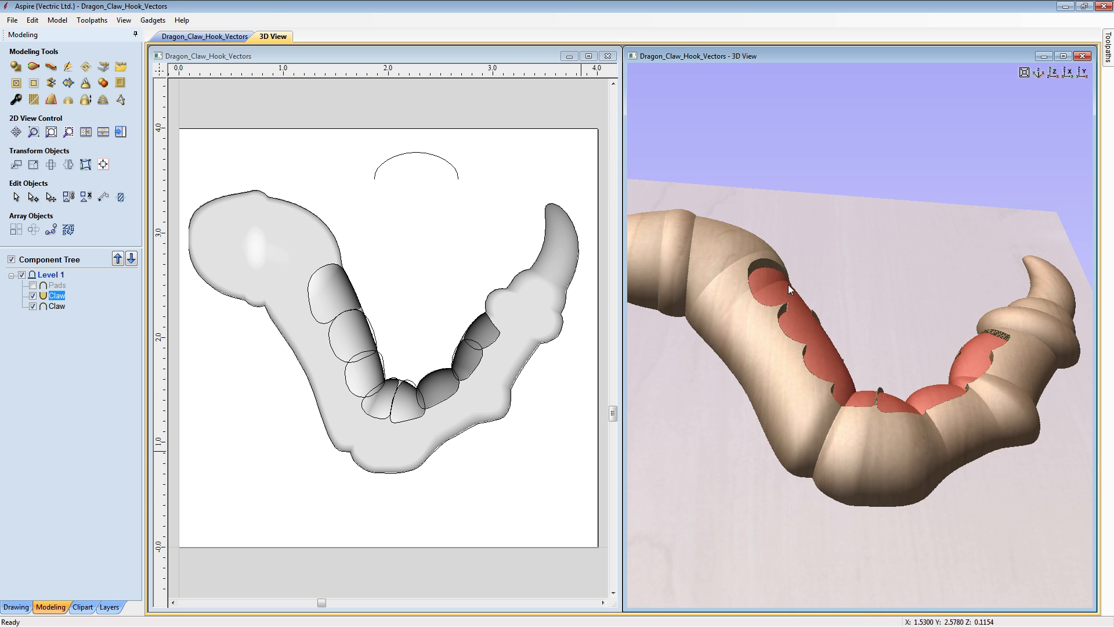
pyautogui.moveTo(834, 395); pyautogui.dragTo(844, 308)
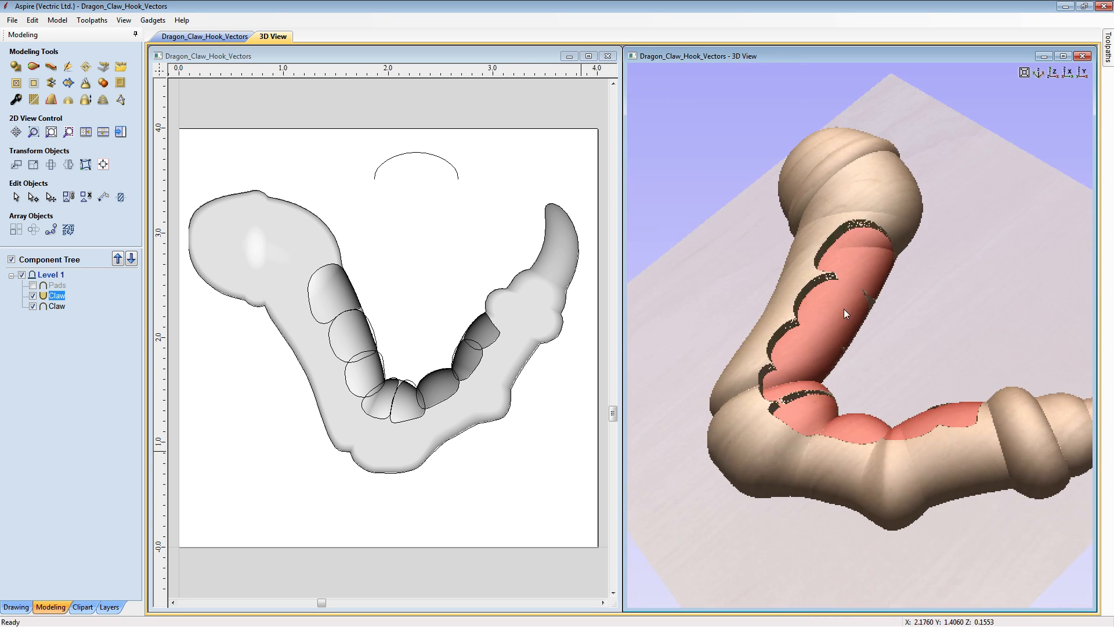
pyautogui.moveTo(830, 446)
pyautogui.mouseDown()
pyautogui.moveTo(944, 347)
pyautogui.moveTo(941, 318)
pyautogui.mouseUp()
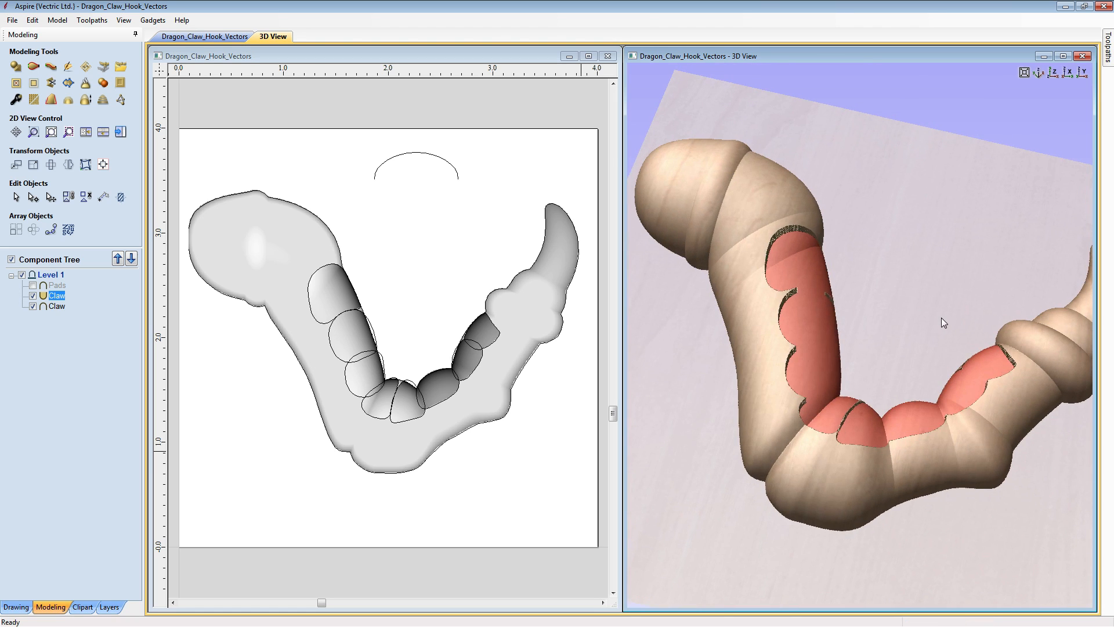
# - Turn the Pads component back on and inspect how the pads sit in the claw's recesses from several 3D angles
pyautogui.click(942, 318)
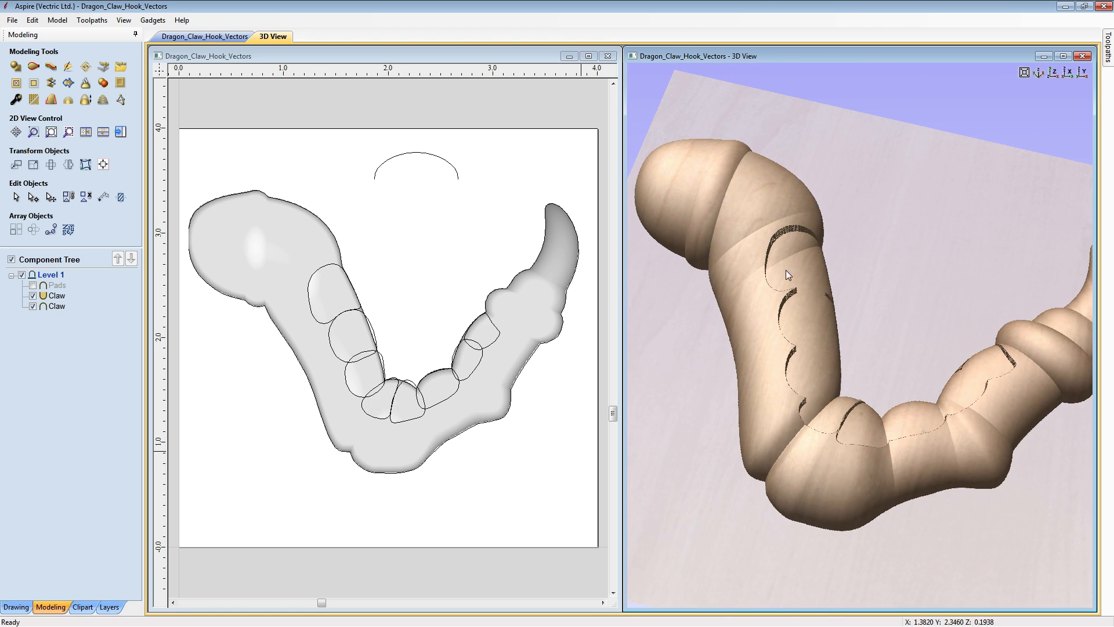
pyautogui.click(33, 285)
pyautogui.moveTo(889, 499); pyautogui.dragTo(821, 303)
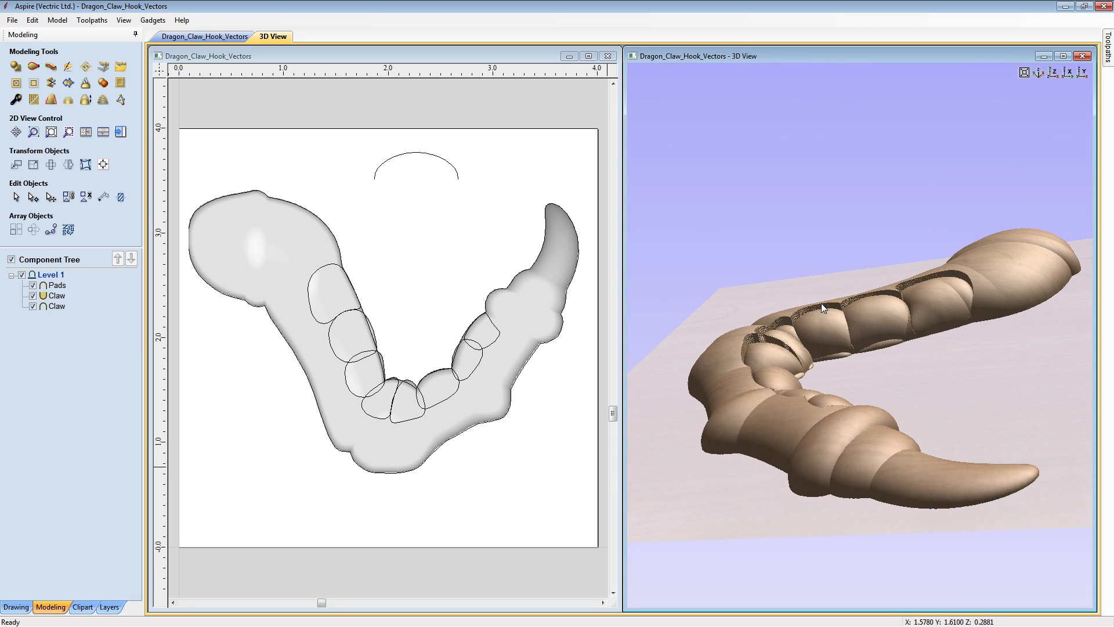
pyautogui.click(1039, 72)
pyautogui.moveTo(992, 143); pyautogui.dragTo(765, 298)
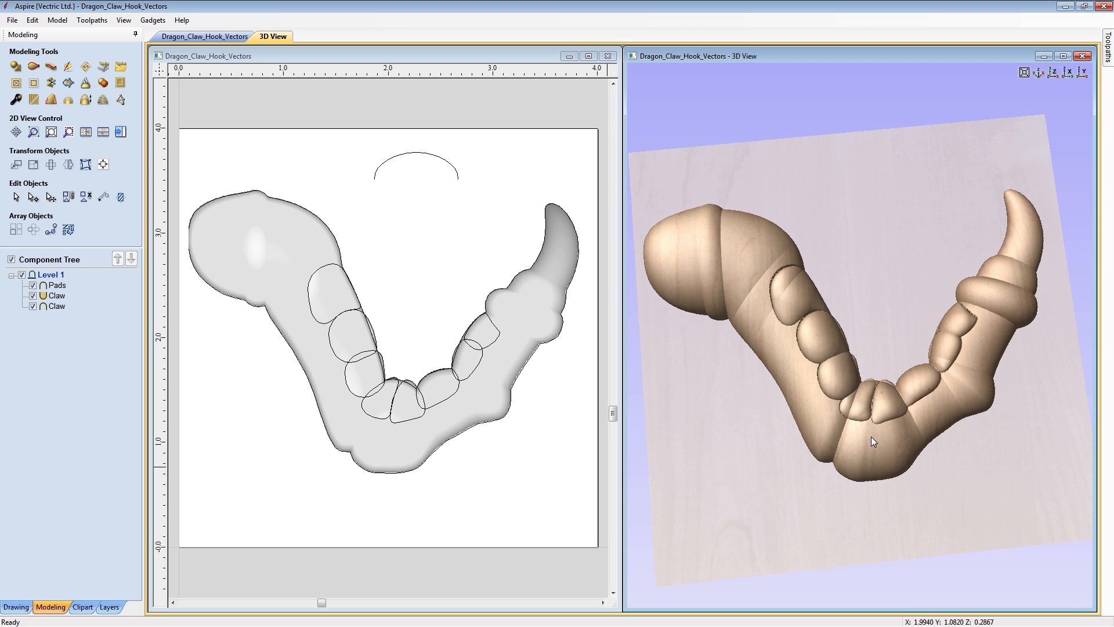
pyautogui.moveTo(872, 437); pyautogui.dragTo(1012, 210)
# - View the combined claw straight down the Z axis and maximize the 3D view
pyautogui.click(1051, 73)
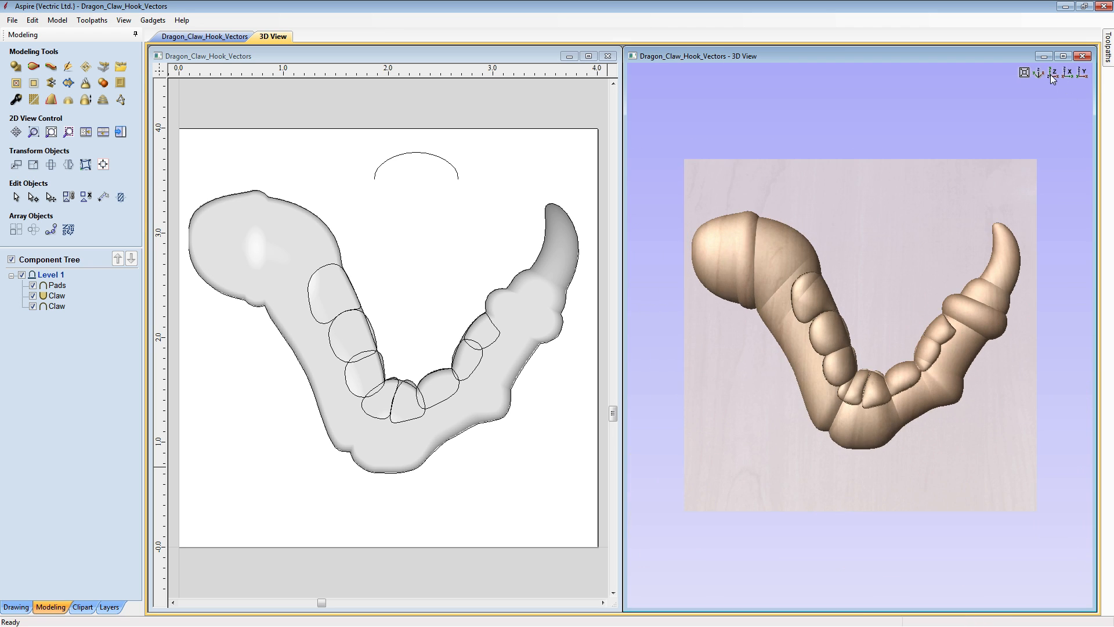
pyautogui.scroll(3, 963, 194)
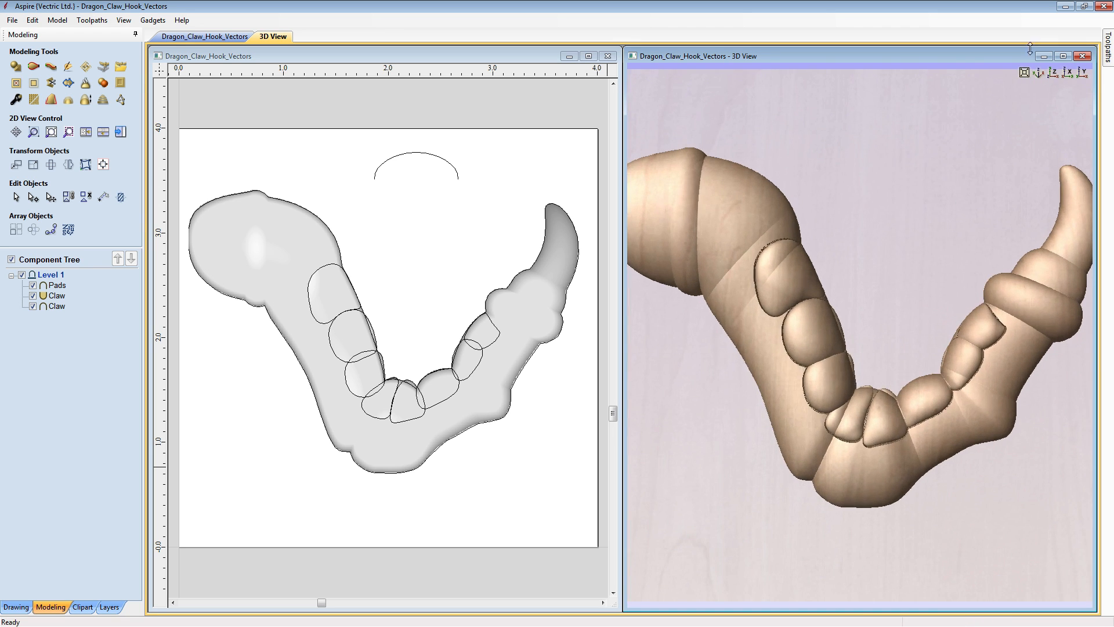
pyautogui.click(1064, 56)
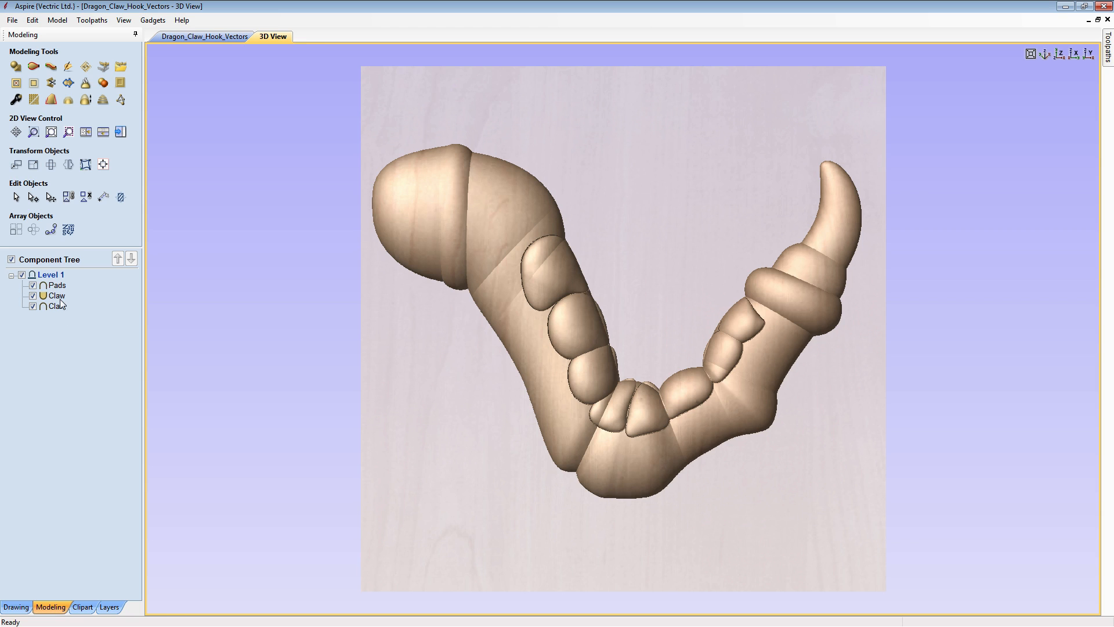
# - Create a component from the visible model on a newly inserted level and hide Level 1
pyautogui.rightClick(57, 277)
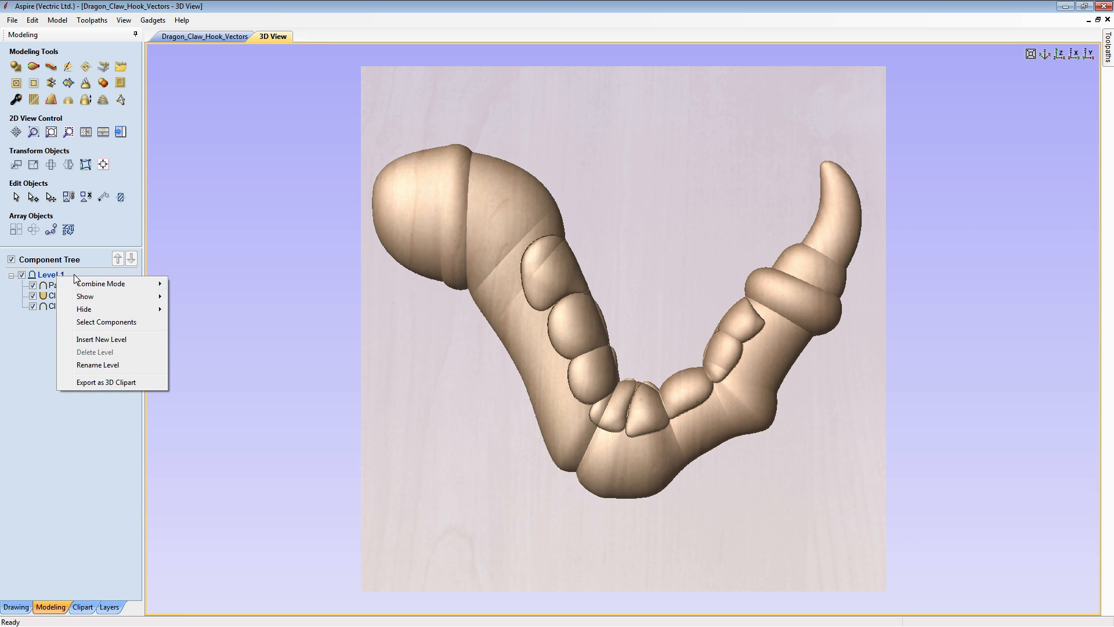
pyautogui.click(93, 339)
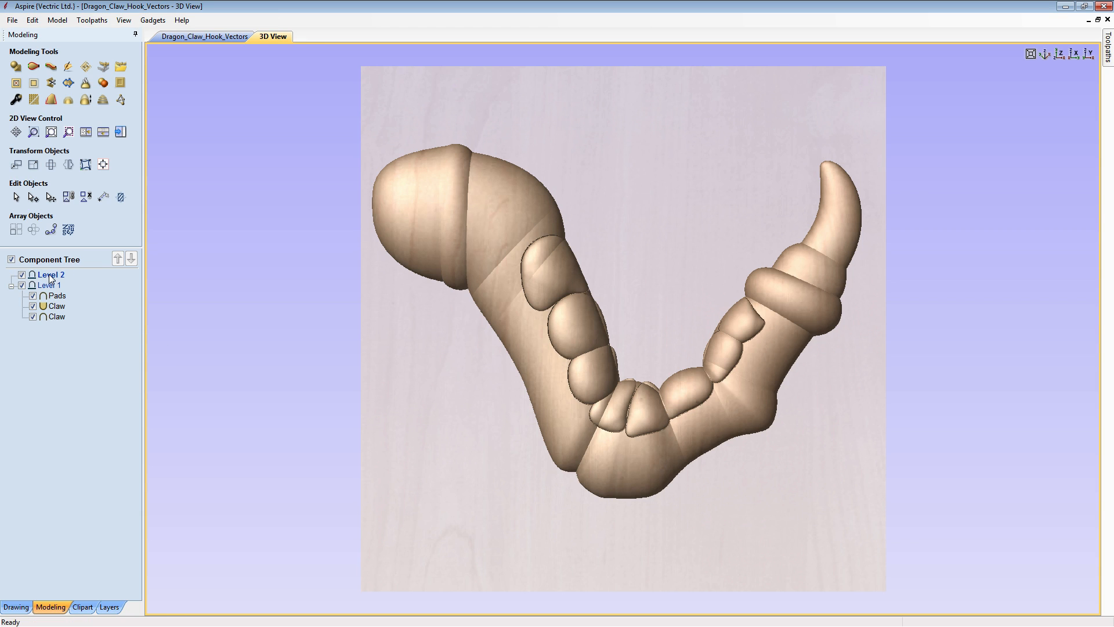
pyautogui.click(103, 86)
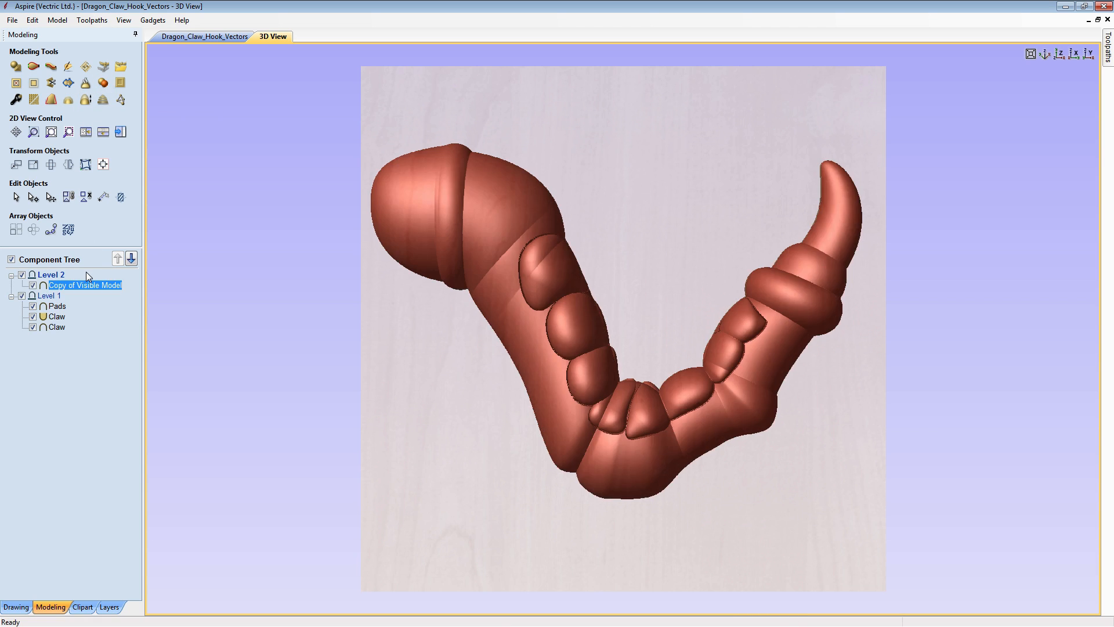
pyautogui.click(22, 297)
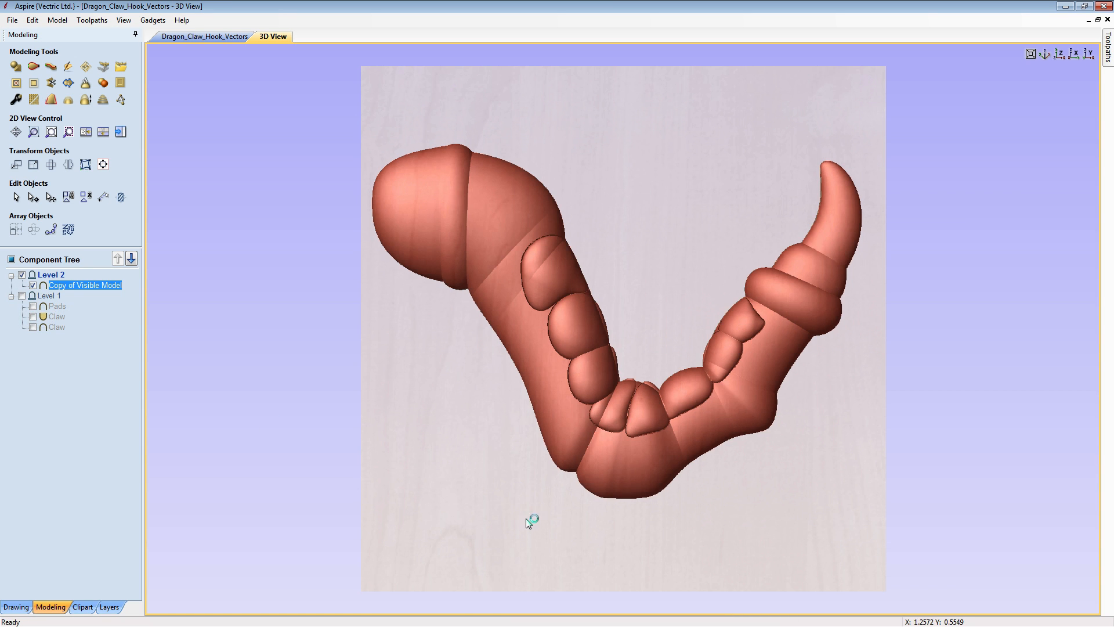
pyautogui.moveTo(525, 517); pyautogui.dragTo(712, 310)
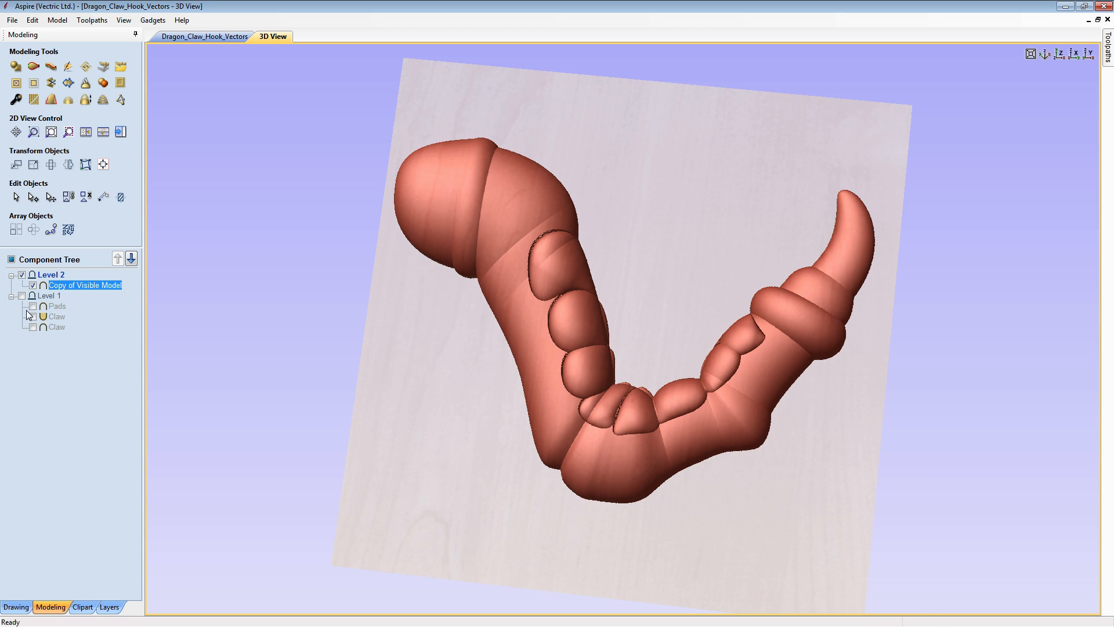
# - Apply the smoothing filter to the copy of the visible model at maximum strength and bake the smoothing
pyautogui.click(1055, 54)
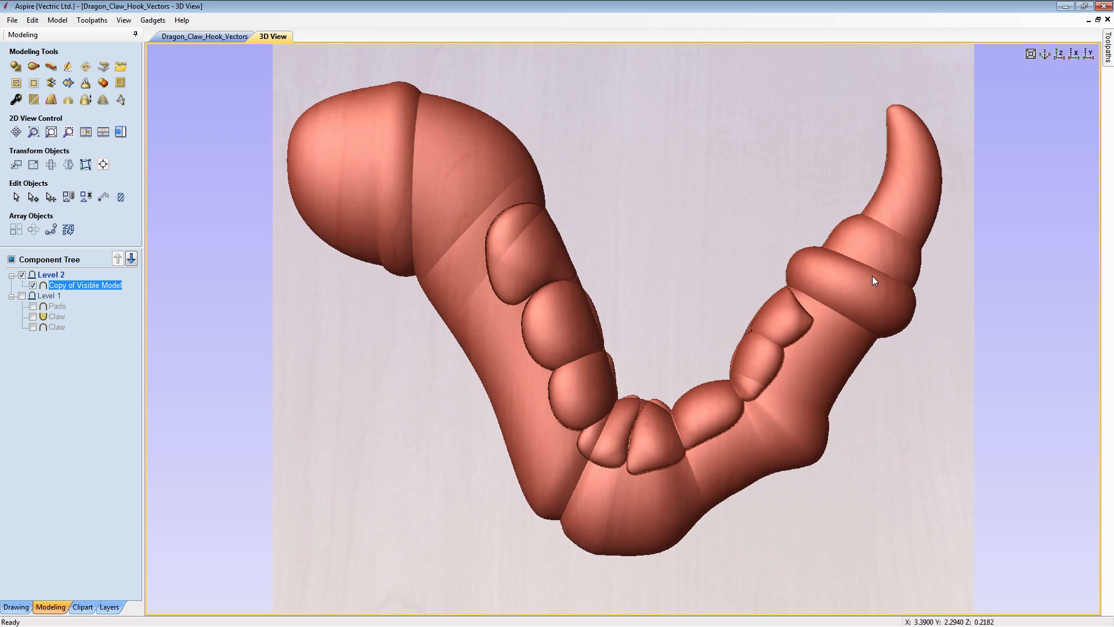
pyautogui.moveTo(872, 276); pyautogui.dragTo(847, 277, button='middle')
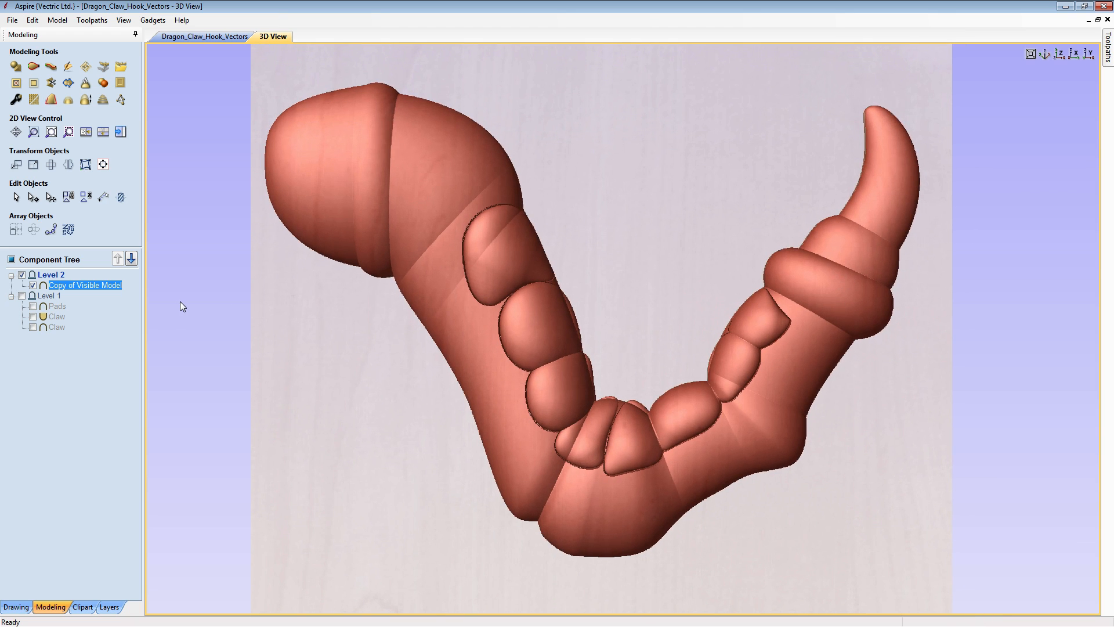
pyautogui.click(34, 101)
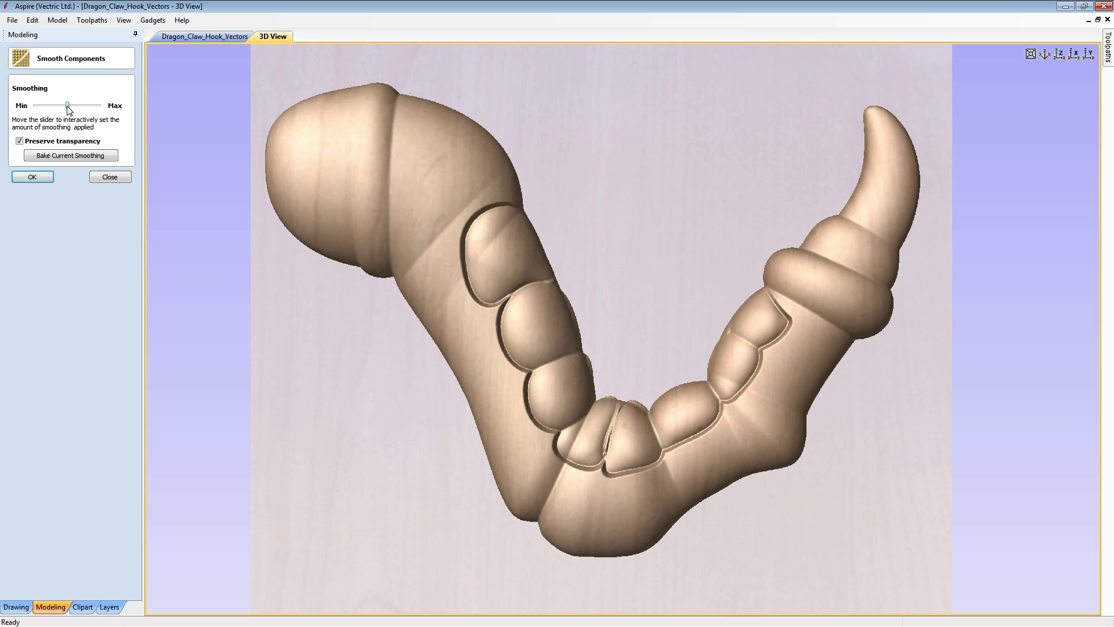
pyautogui.moveTo(98, 110); pyautogui.dragTo(100, 108)
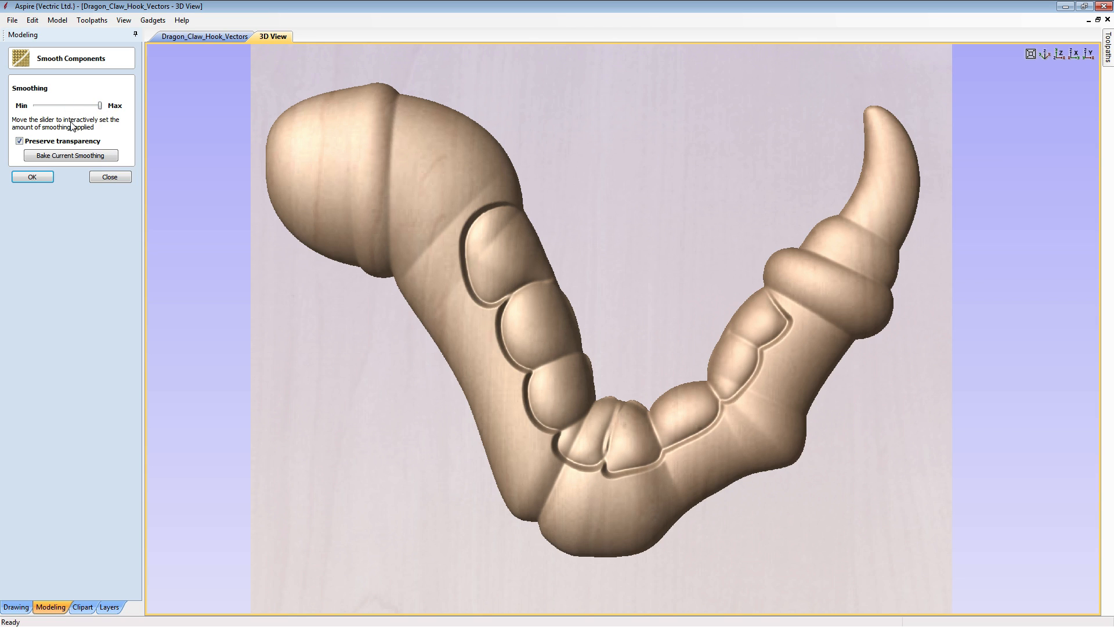
pyautogui.click(61, 155)
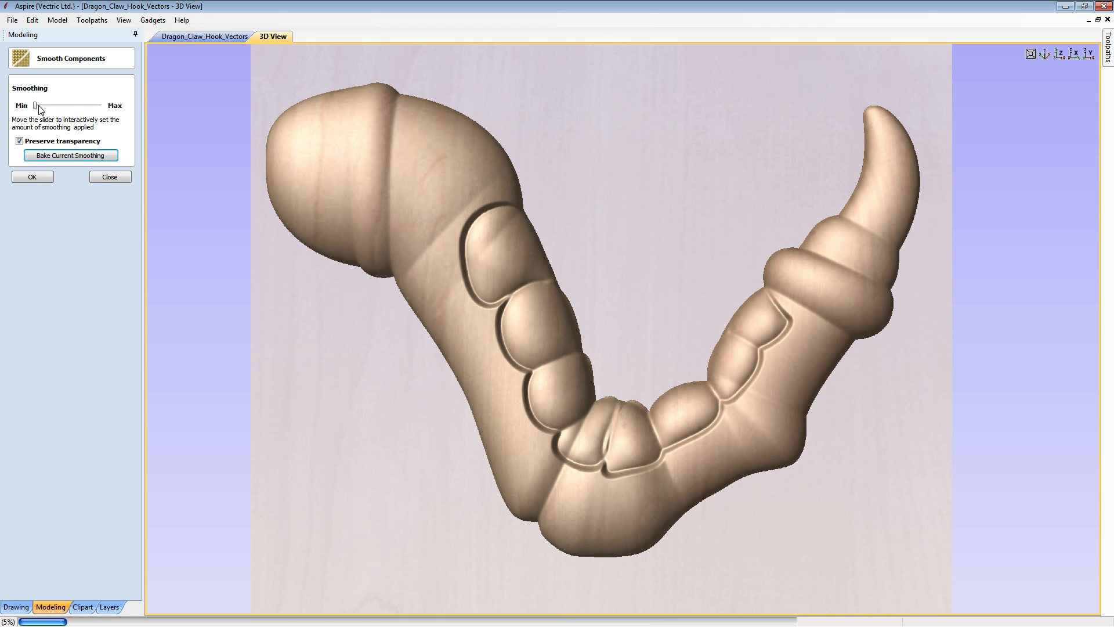
# - Bake two more maximum-strength smoothing passes into the model copy and accept the smoothing
pyautogui.moveTo(37, 107); pyautogui.dragTo(112, 110)
pyautogui.click(103, 157)
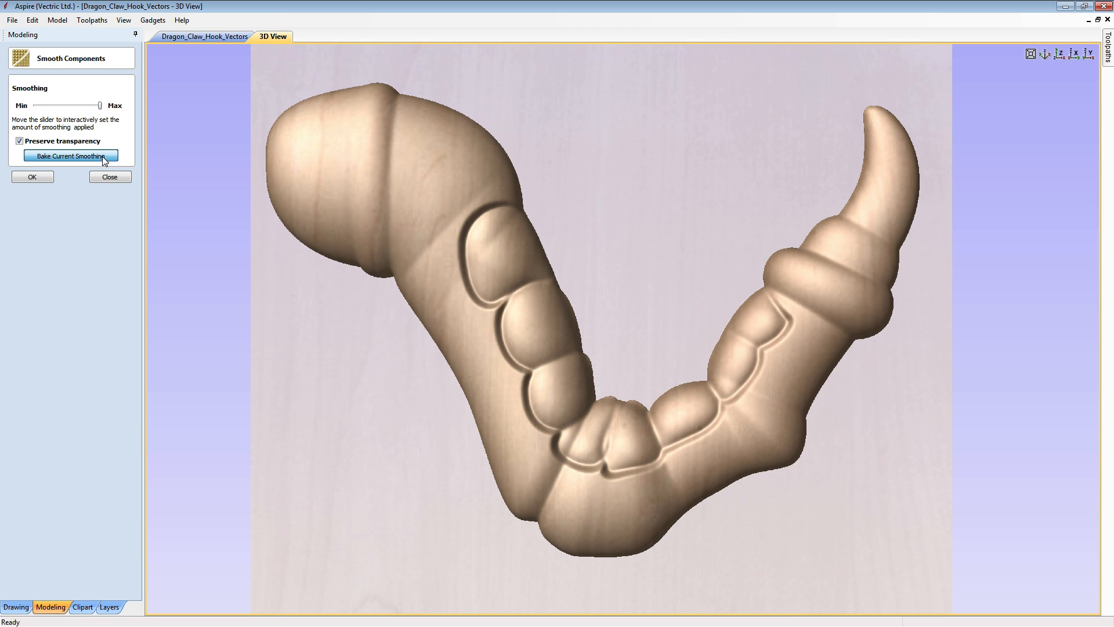
pyautogui.moveTo(100, 106); pyautogui.dragTo(34, 109)
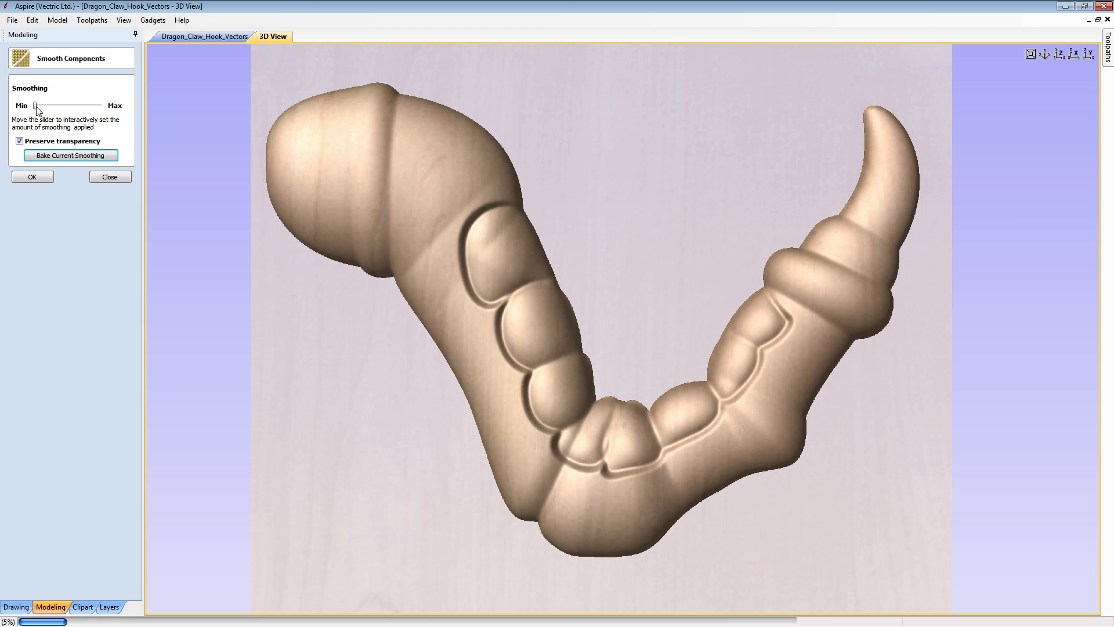
pyautogui.moveTo(36, 107); pyautogui.dragTo(116, 109)
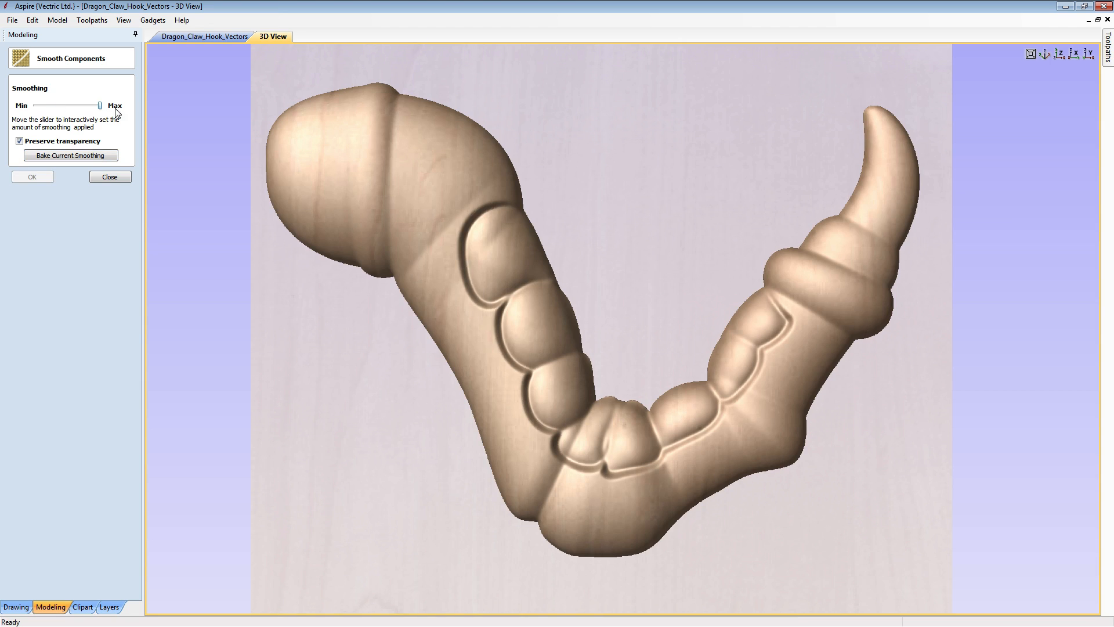
pyautogui.click(91, 154)
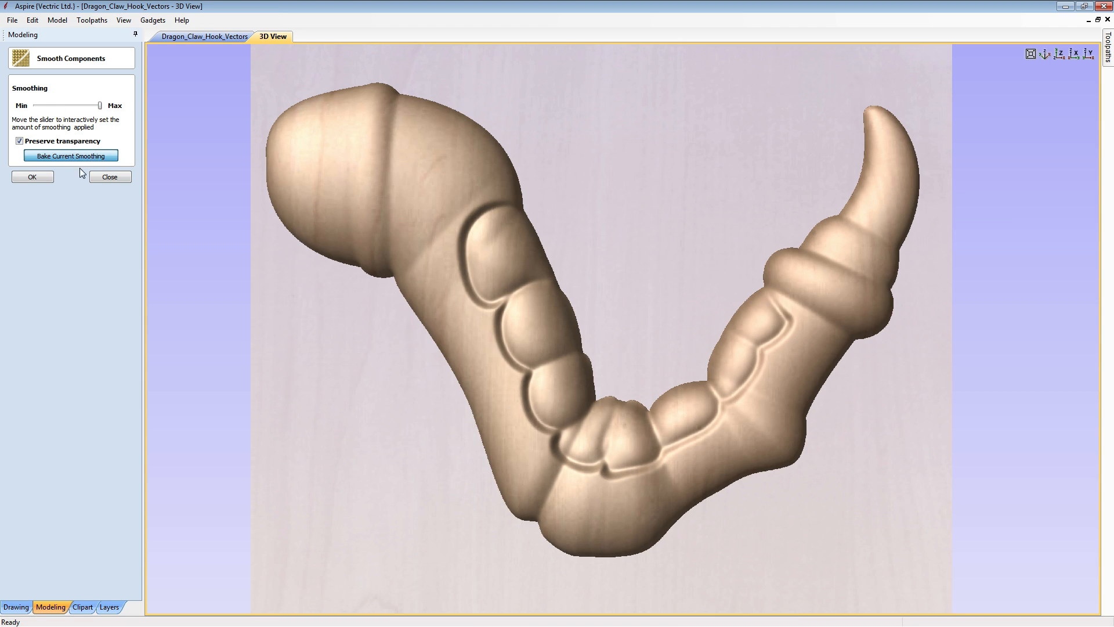
pyautogui.click(32, 177)
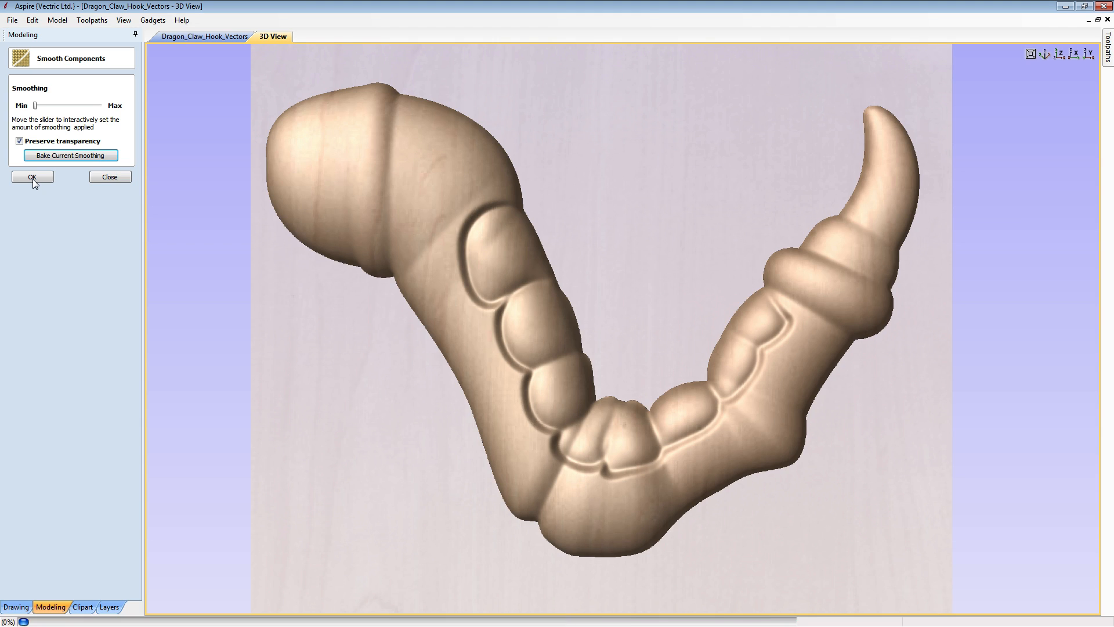
pyautogui.click(110, 177)
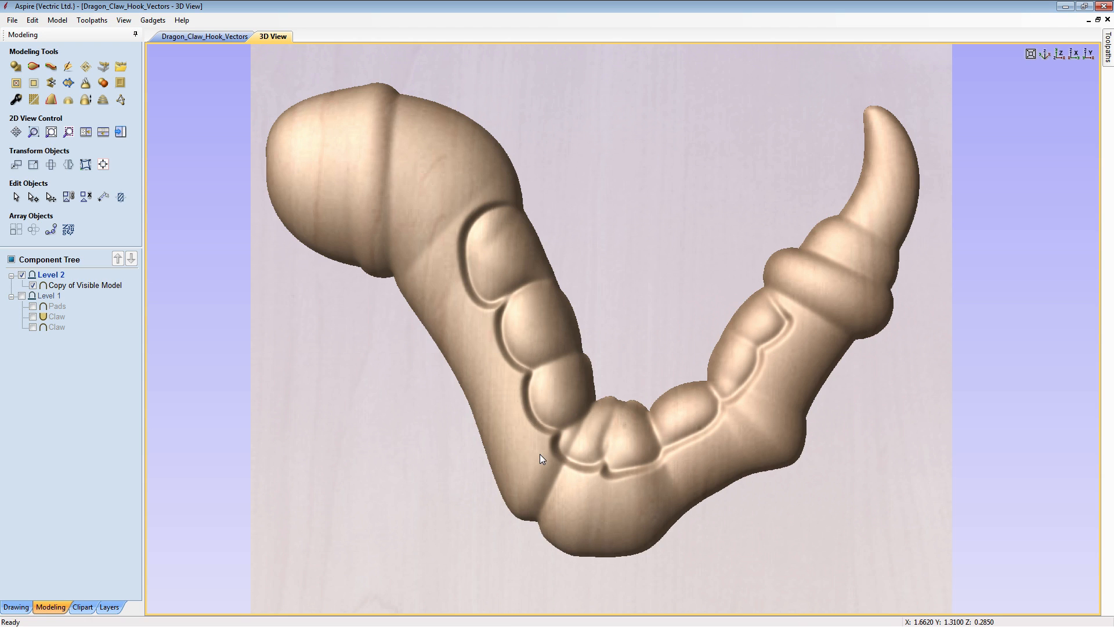
# - Inspect the smoothed claw from a low 3D angle and from above, and open the model copy for sculpting
pyautogui.moveTo(608, 502); pyautogui.dragTo(534, 315)
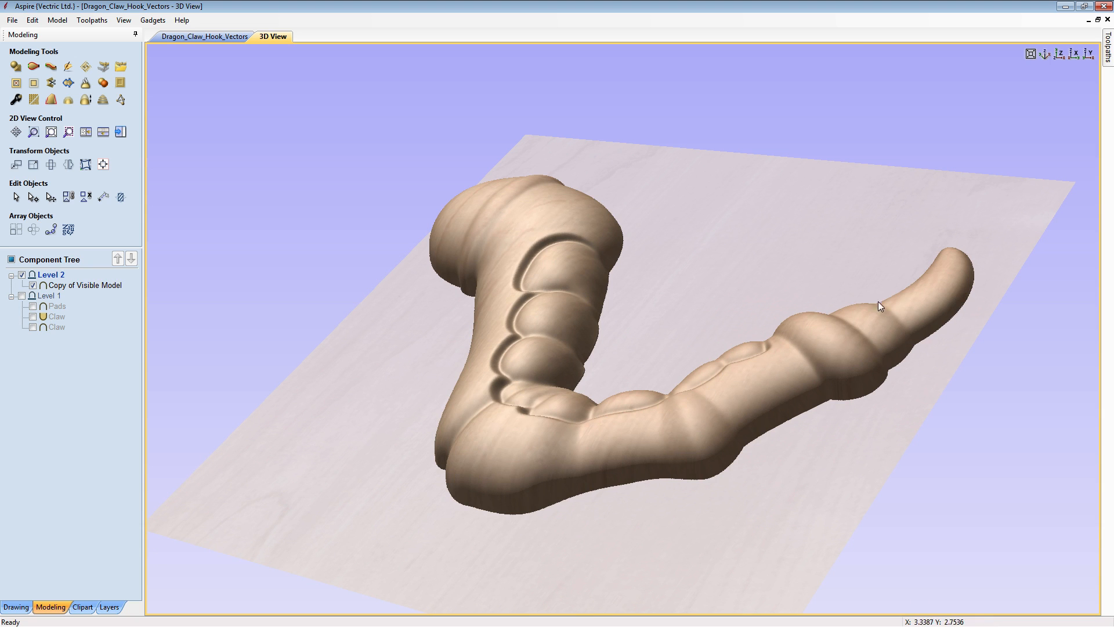
pyautogui.click(1060, 54)
pyautogui.scroll(5, 743, 311)
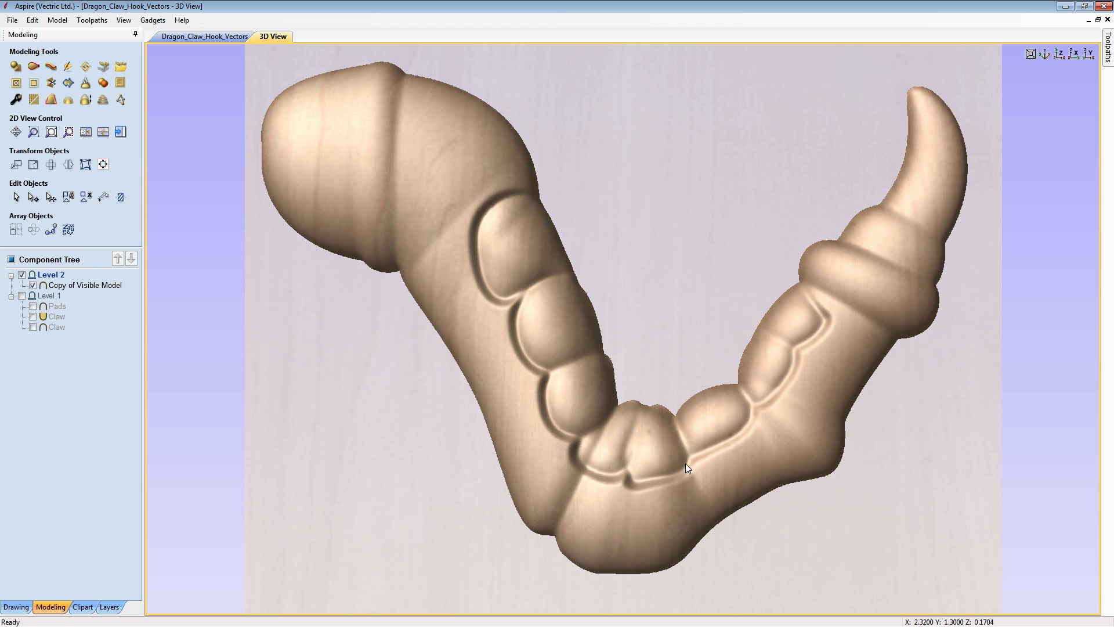
pyautogui.moveTo(730, 461); pyautogui.dragTo(742, 418)
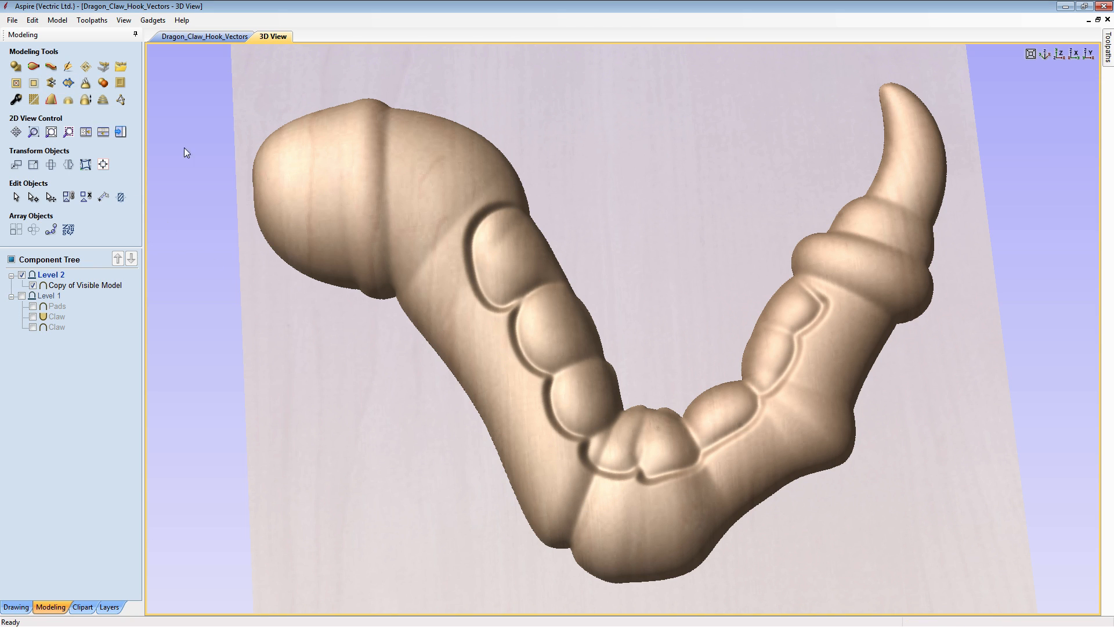
pyautogui.click(338, 221)
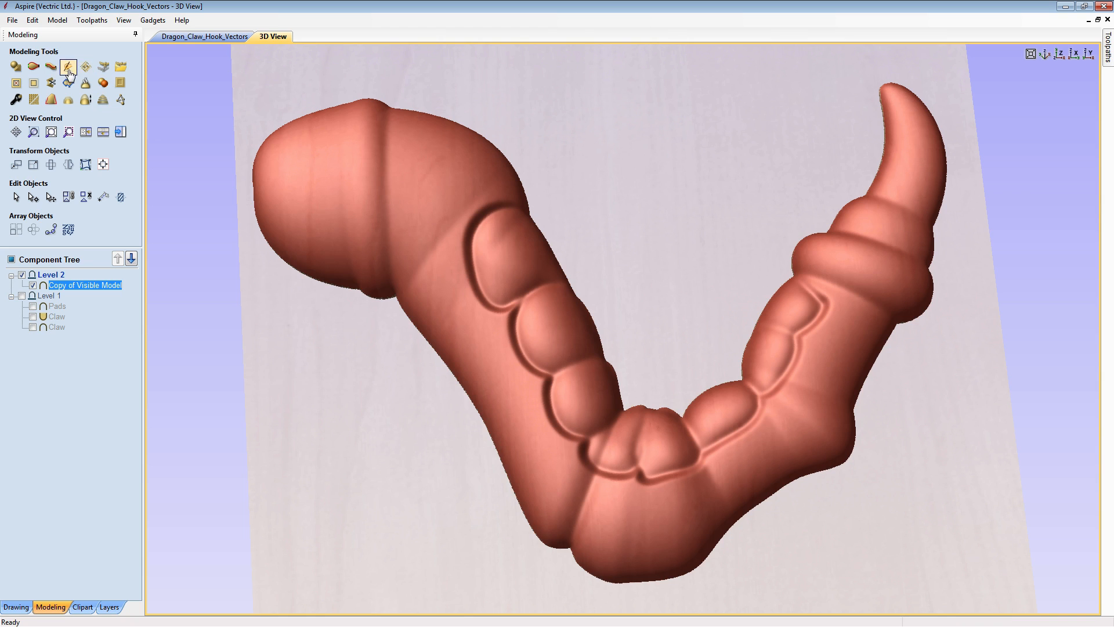
pyautogui.click(195, 280)
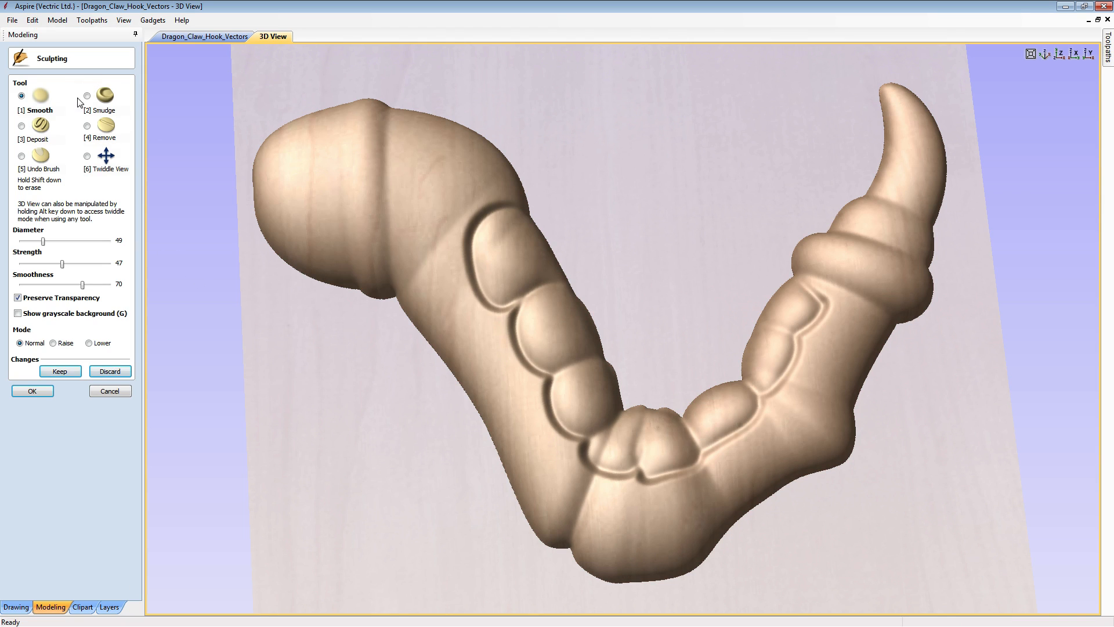
# - Smudge the claw surface around the uppermost pad on the thick segment, enlarging the brush diameter to 185
pyautogui.click(87, 98)
pyautogui.moveTo(68, 242); pyautogui.dragTo(63, 241)
pyautogui.moveTo(430, 245)
pyautogui.mouseDown()
pyautogui.moveTo(443, 229)
pyautogui.moveTo(412, 286)
pyautogui.moveTo(436, 221)
pyautogui.moveTo(470, 179)
pyautogui.moveTo(500, 189)
pyautogui.moveTo(460, 186)
pyautogui.moveTo(455, 214)
pyautogui.moveTo(438, 216)
pyautogui.moveTo(503, 264)
pyautogui.moveTo(498, 236)
pyautogui.moveTo(510, 241)
pyautogui.moveTo(519, 225)
pyautogui.moveTo(508, 228)
pyautogui.moveTo(512, 269)
pyautogui.moveTo(529, 247)
pyautogui.moveTo(519, 256)
pyautogui.mouseUp()
pyautogui.click(86, 243)
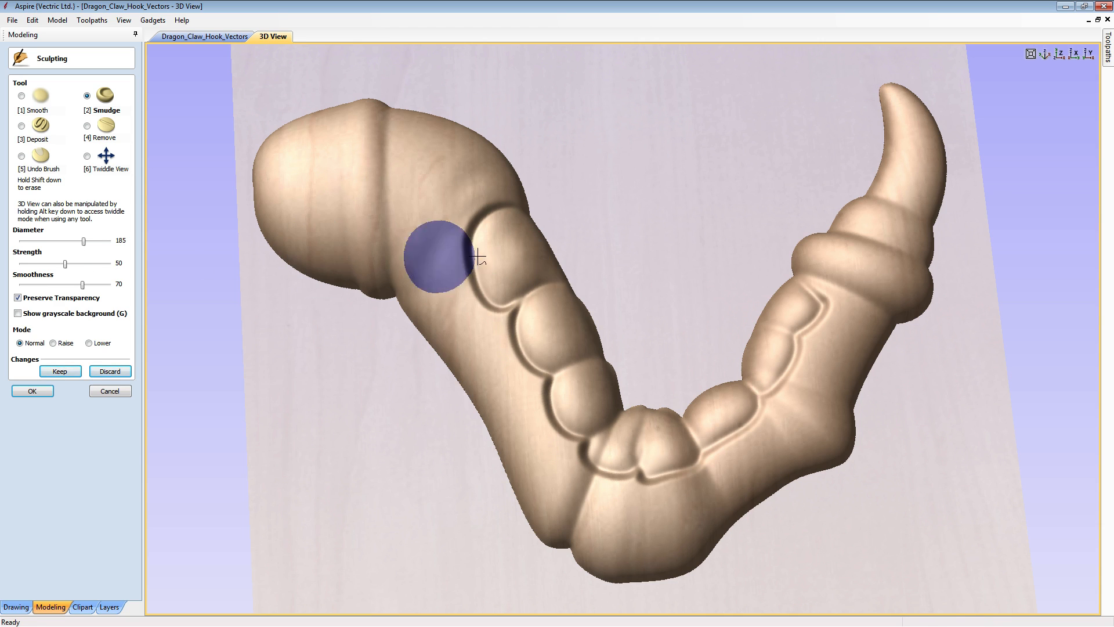
pyautogui.moveTo(502, 264)
pyautogui.mouseDown()
pyautogui.moveTo(526, 257)
pyautogui.moveTo(510, 249)
pyautogui.mouseUp()
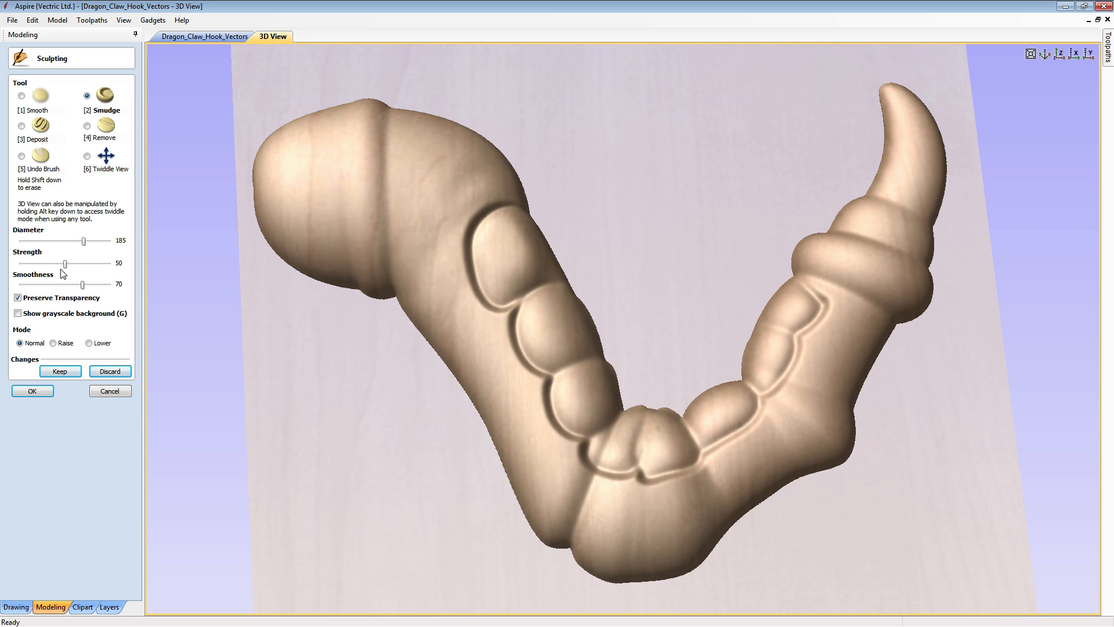
# - Smudge grooves between the two pads at the claw's bend and the two pads nearest the tip, starting with brush diameter 53
pyautogui.click(49, 241)
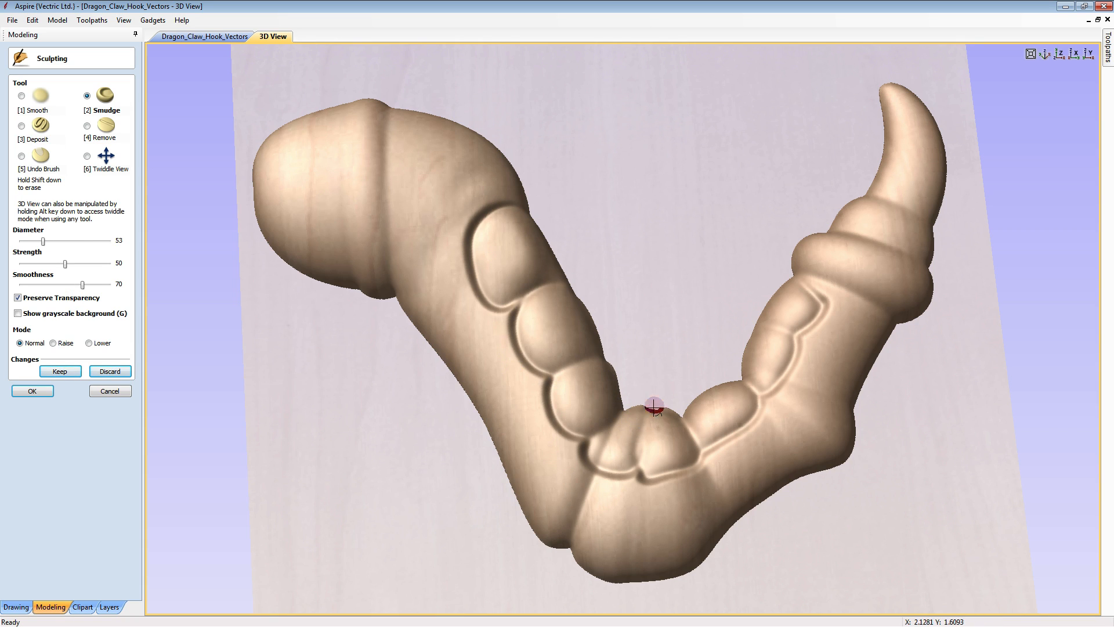
pyautogui.moveTo(652, 410); pyautogui.dragTo(641, 465)
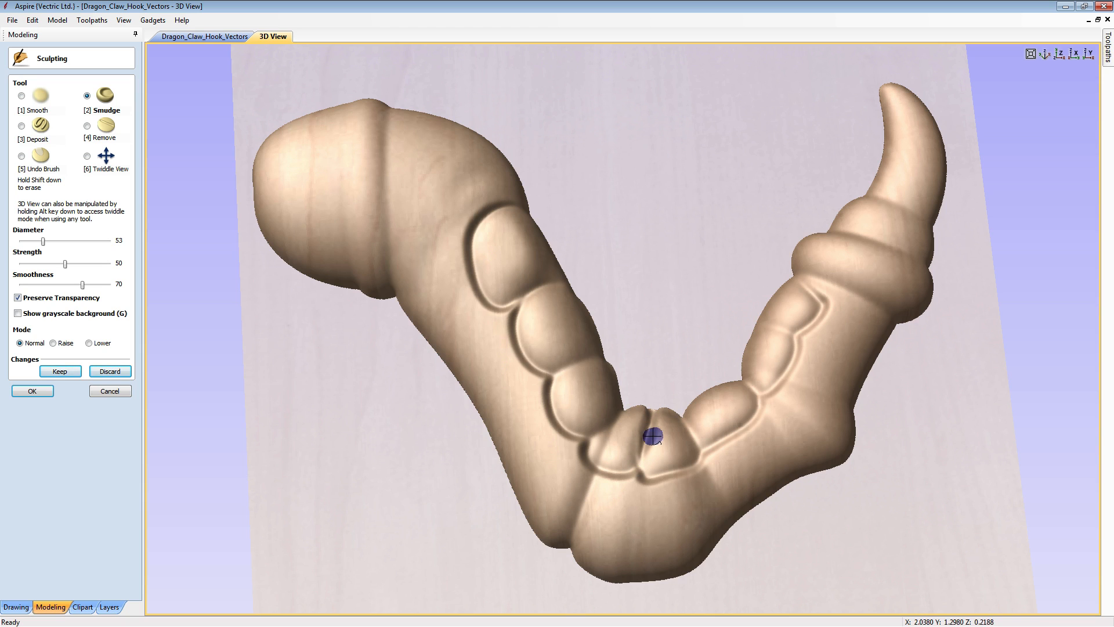
pyautogui.moveTo(772, 316)
pyautogui.mouseDown()
pyautogui.moveTo(764, 323)
pyautogui.moveTo(789, 333)
pyautogui.mouseUp()
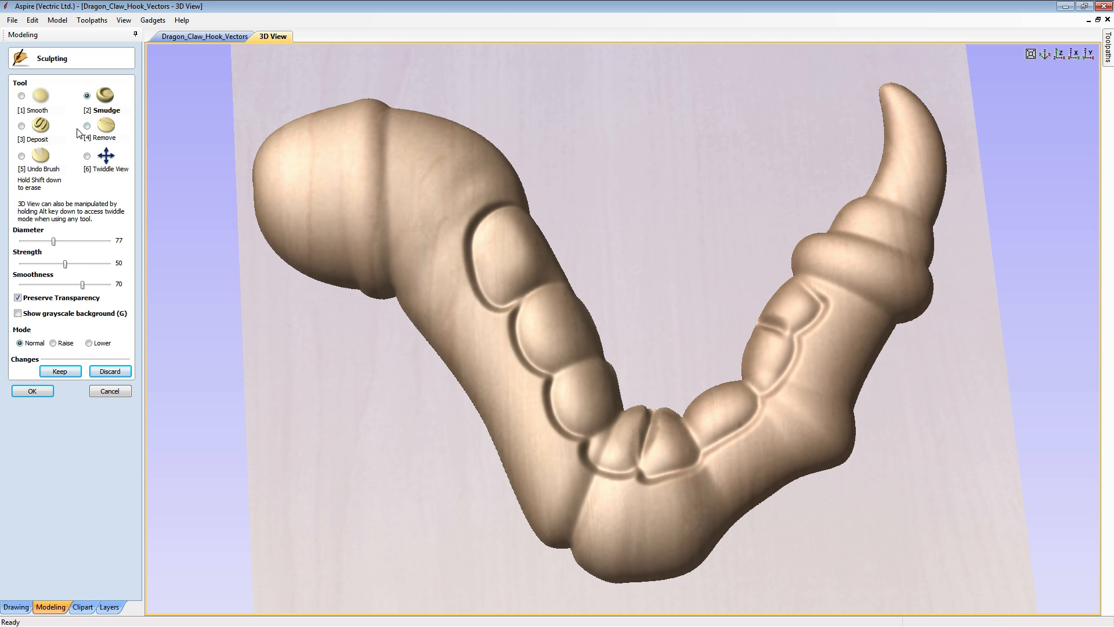
# - Smudge the pads at the bend and the groove between the pads nearest the tip with diameter 117 and strength 43
pyautogui.moveTo(62, 265); pyautogui.dragTo(66, 240)
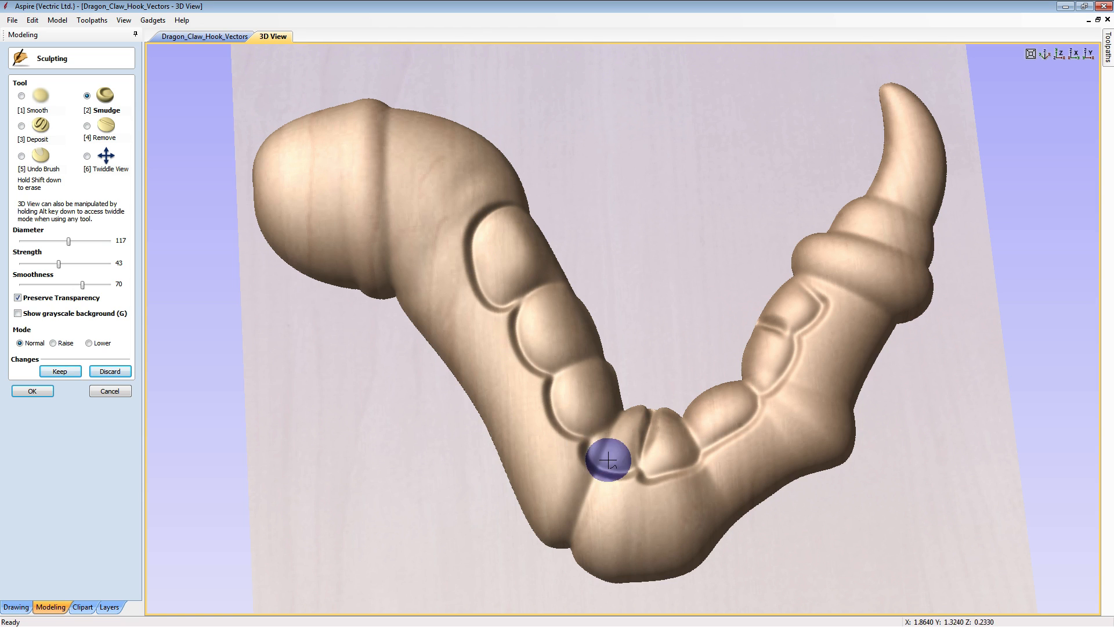
pyautogui.moveTo(604, 448)
pyautogui.mouseDown()
pyautogui.moveTo(618, 443)
pyautogui.moveTo(597, 447)
pyautogui.moveTo(608, 455)
pyautogui.moveTo(592, 455)
pyautogui.moveTo(595, 467)
pyautogui.moveTo(634, 427)
pyautogui.moveTo(635, 459)
pyautogui.moveTo(656, 457)
pyautogui.mouseUp()
pyautogui.moveTo(773, 338)
pyautogui.mouseDown()
pyautogui.moveTo(790, 328)
pyautogui.moveTo(778, 321)
pyautogui.moveTo(784, 304)
pyautogui.moveTo(791, 316)
pyautogui.moveTo(780, 328)
pyautogui.mouseUp()
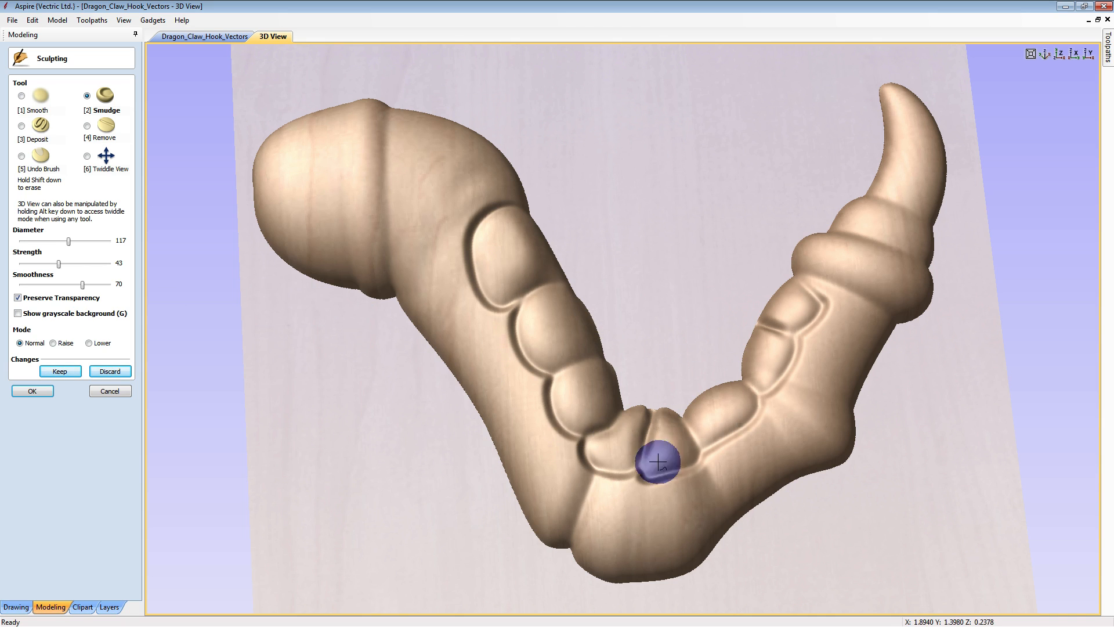
# - Try the Remove brush on the band below the tip at diameter 31 and beside the uppermost pad at diameter 73, discarding all sculpting changes
pyautogui.click(87, 126)
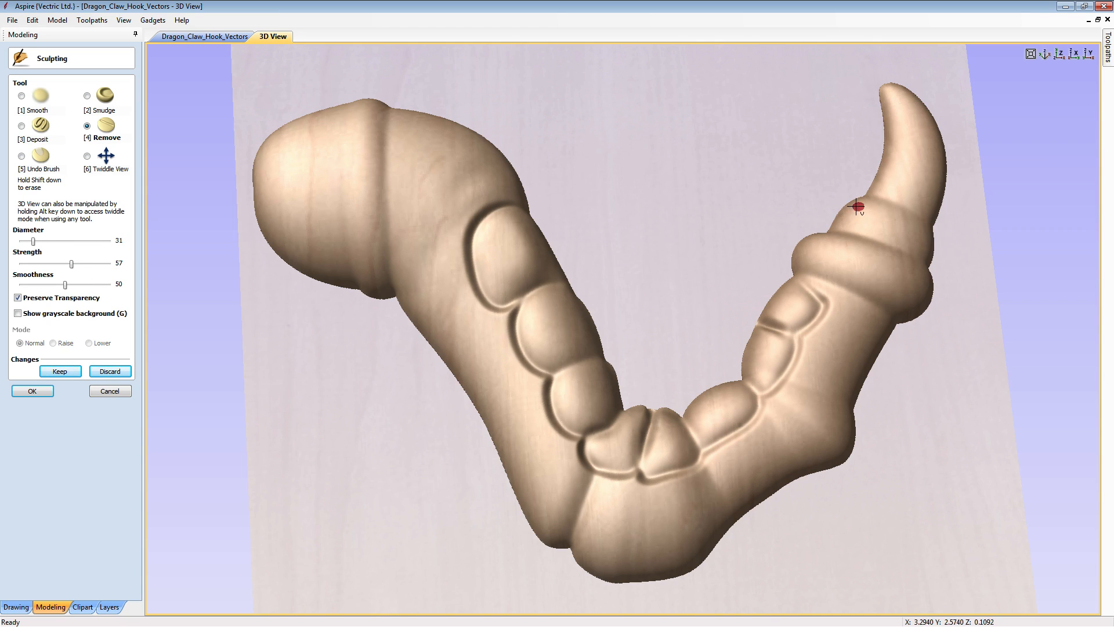
pyautogui.moveTo(856, 206)
pyautogui.mouseDown()
pyautogui.moveTo(843, 216)
pyautogui.moveTo(866, 207)
pyautogui.moveTo(861, 224)
pyautogui.moveTo(855, 199)
pyautogui.moveTo(859, 230)
pyautogui.moveTo(877, 209)
pyautogui.moveTo(875, 228)
pyautogui.moveTo(865, 223)
pyautogui.moveTo(902, 219)
pyautogui.moveTo(888, 231)
pyautogui.moveTo(910, 229)
pyautogui.moveTo(905, 246)
pyautogui.moveTo(925, 239)
pyautogui.moveTo(912, 229)
pyautogui.mouseUp()
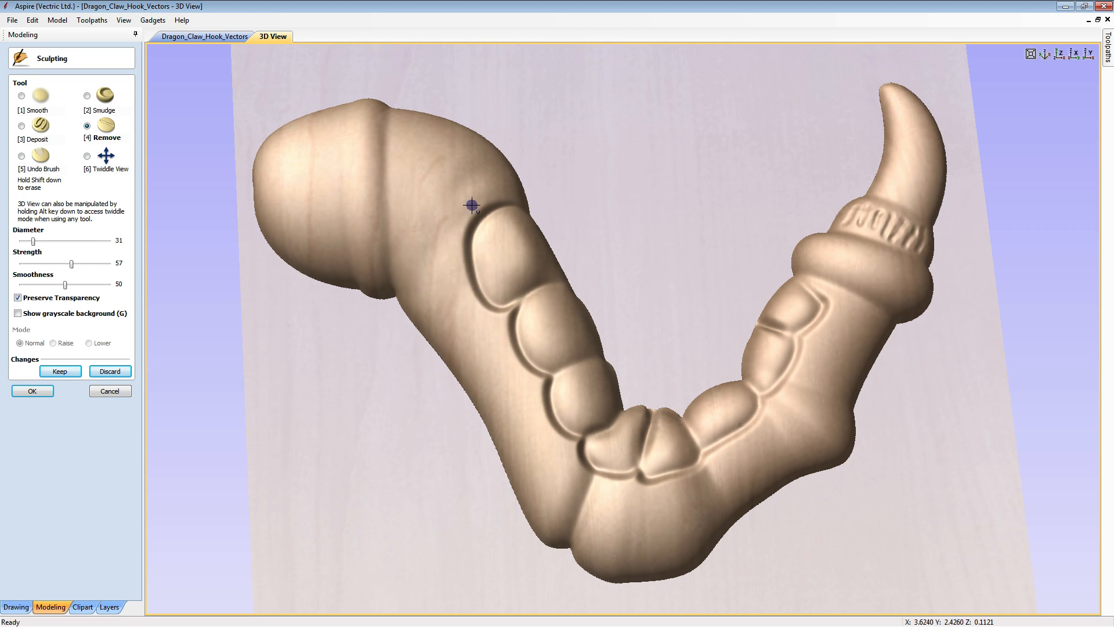
pyautogui.click(21, 126)
pyautogui.click(87, 126)
pyautogui.moveTo(443, 308); pyautogui.dragTo(463, 290)
pyautogui.click(455, 267)
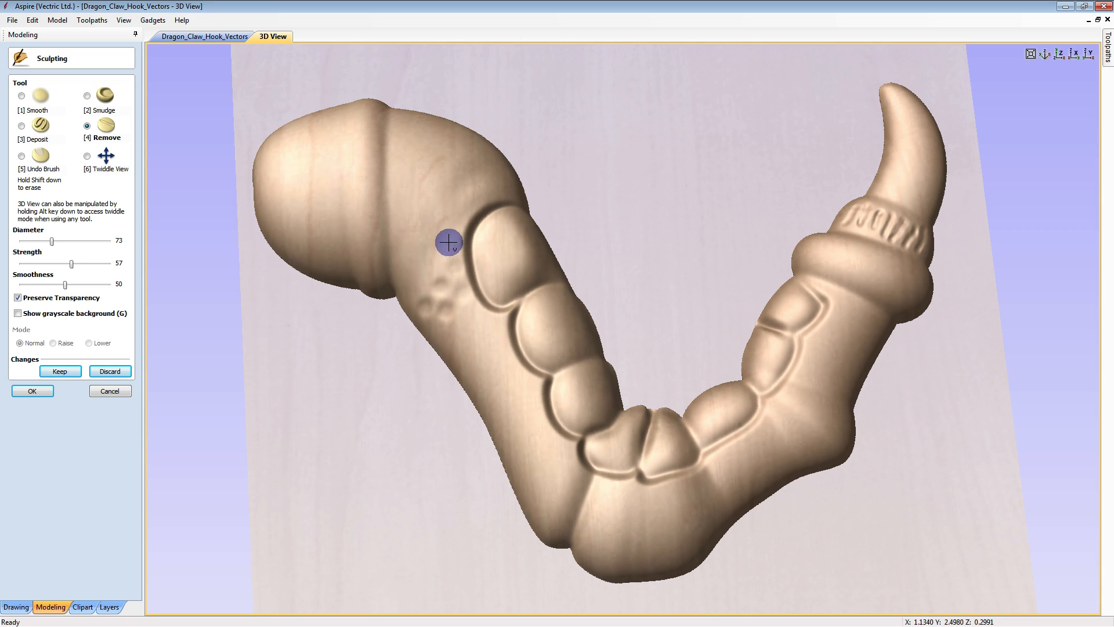
pyautogui.click(448, 242)
pyautogui.click(431, 254)
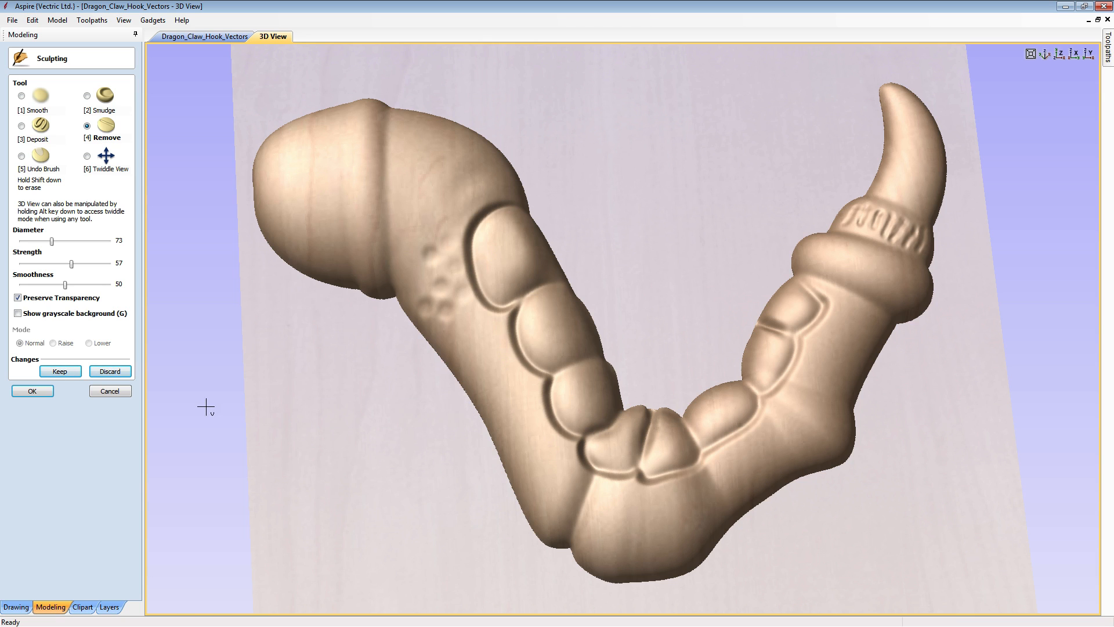
pyautogui.click(118, 393)
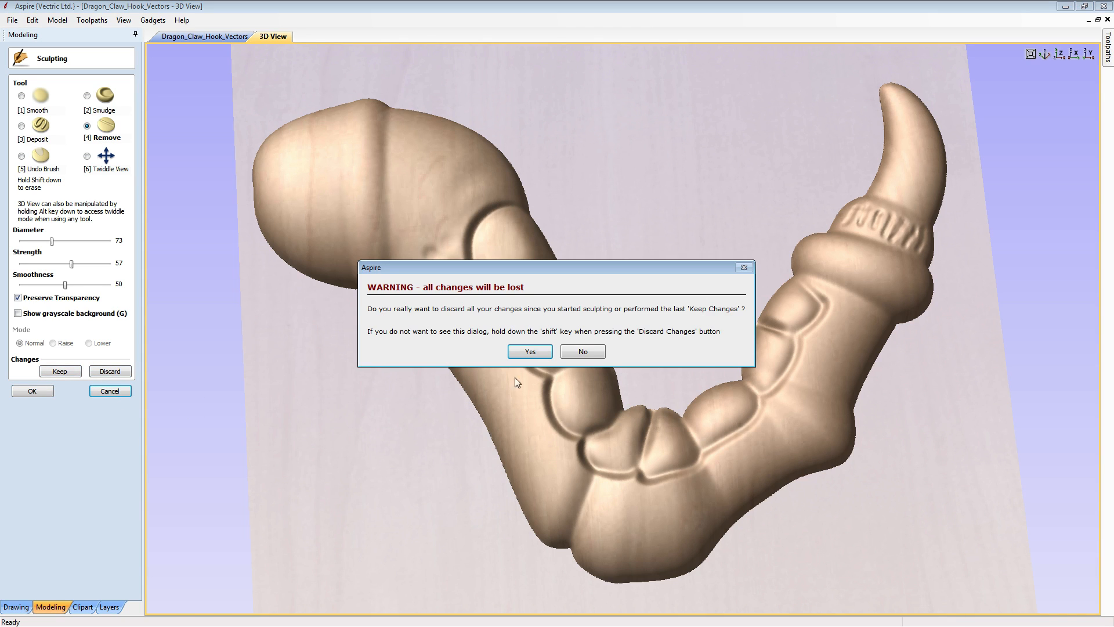
pyautogui.click(529, 351)
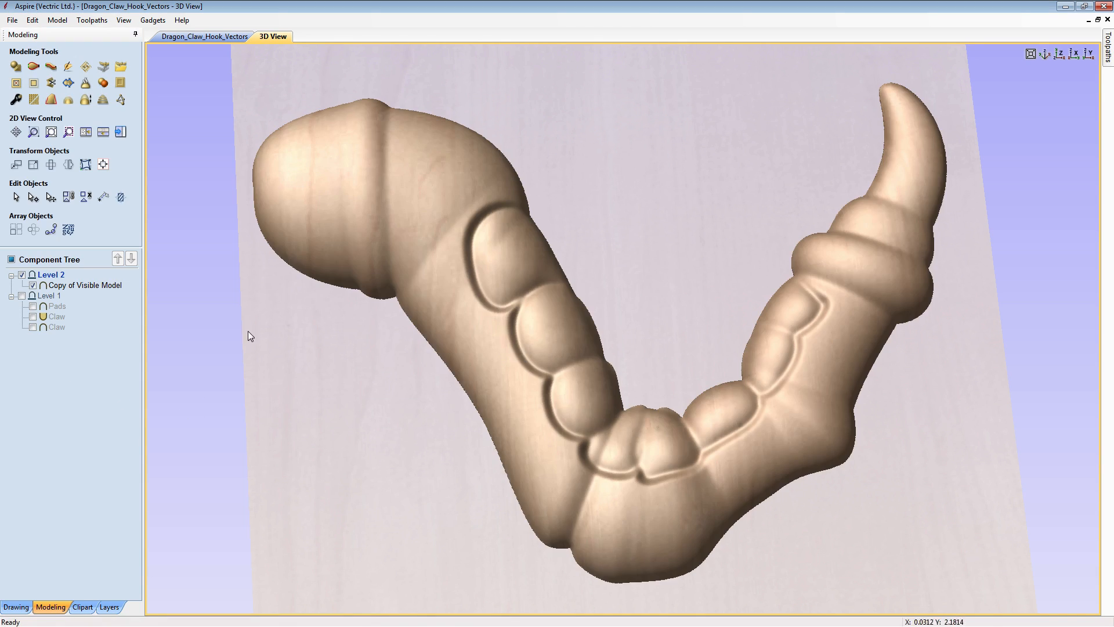
# - Hide the Copy of Visible Model component, import Sculpted_Claw.3dClip in its place, and view it from above
pyautogui.click(33, 285)
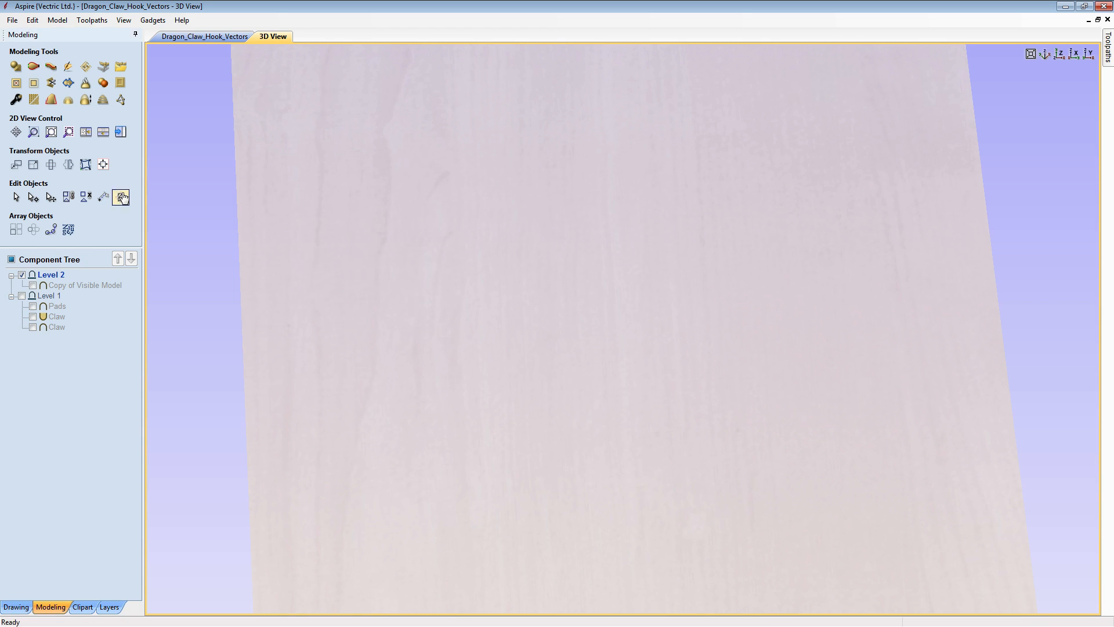
pyautogui.click(122, 67)
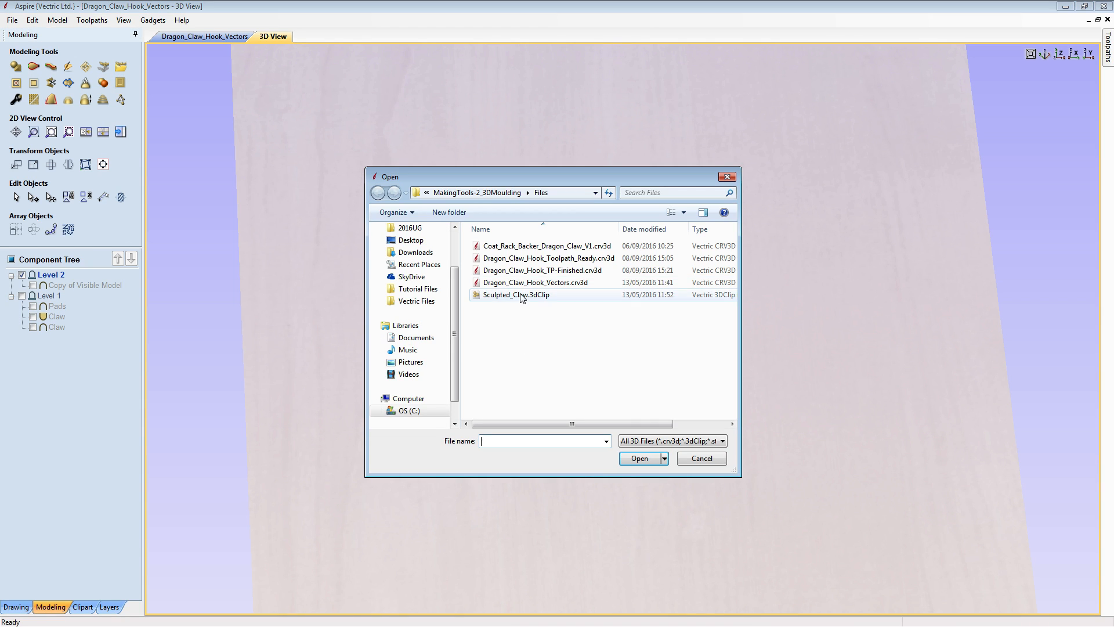
pyautogui.click(516, 295)
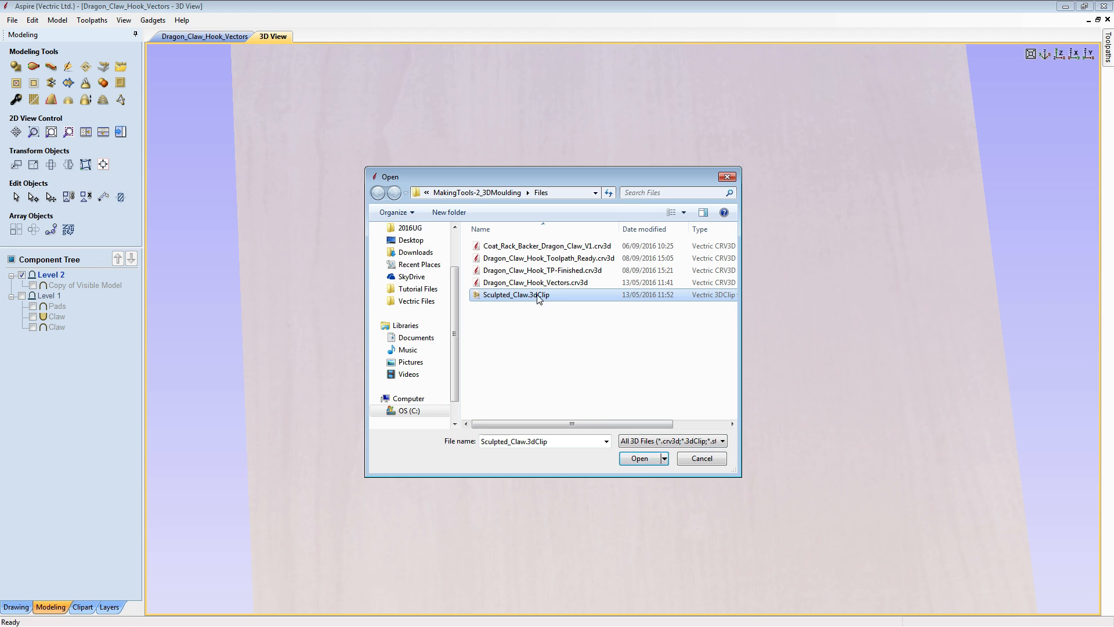
pyautogui.click(639, 460)
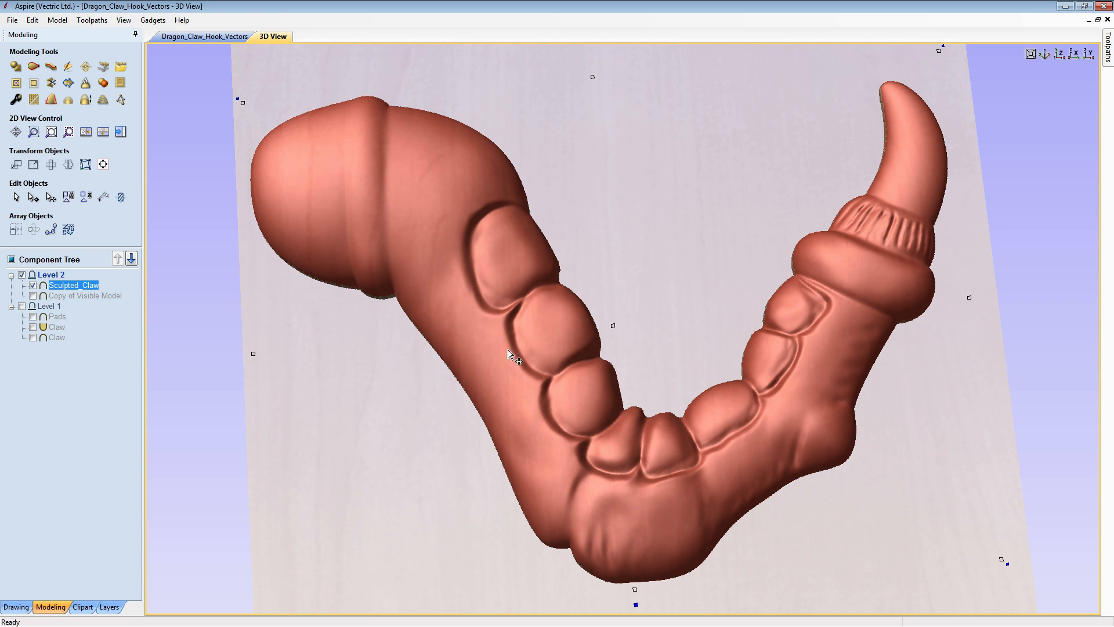
pyautogui.click(1073, 338)
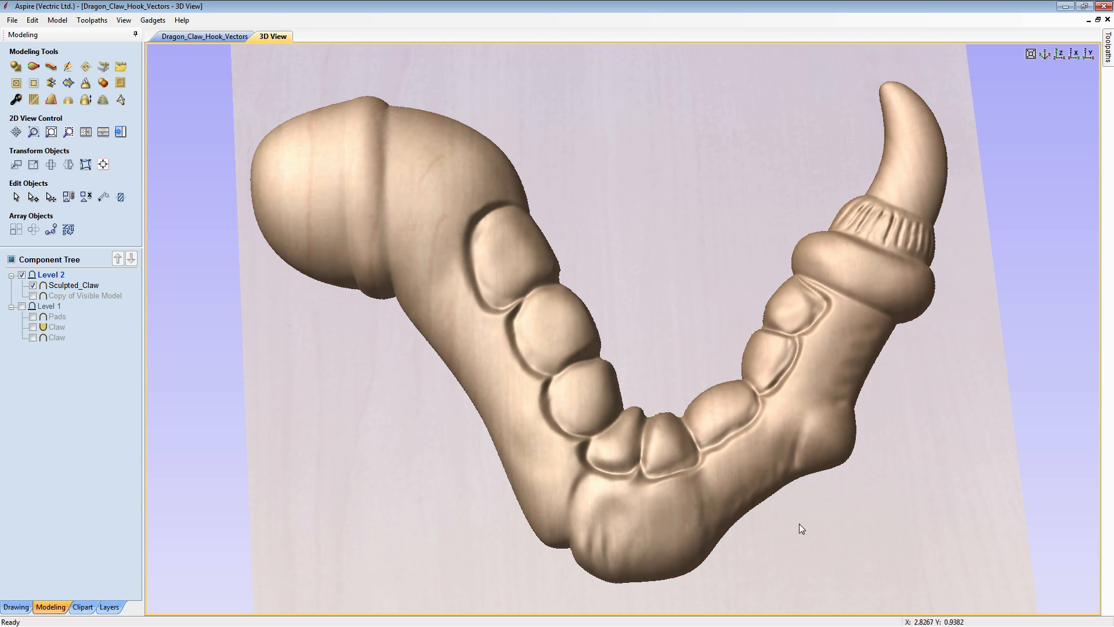
pyautogui.moveTo(799, 523); pyautogui.dragTo(837, 527)
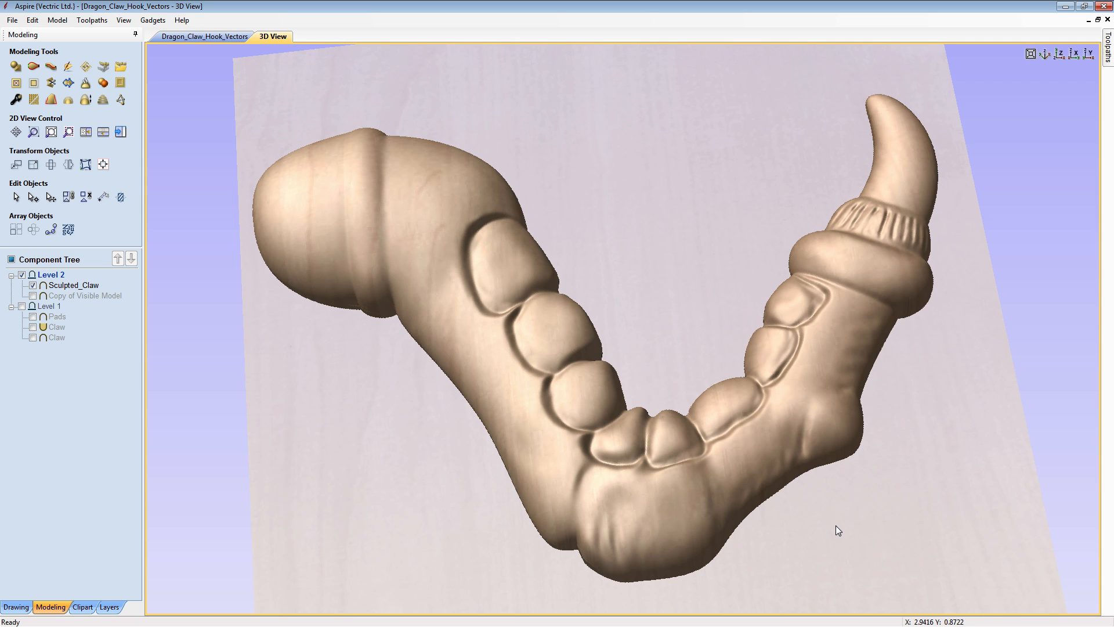
pyautogui.click(1060, 53)
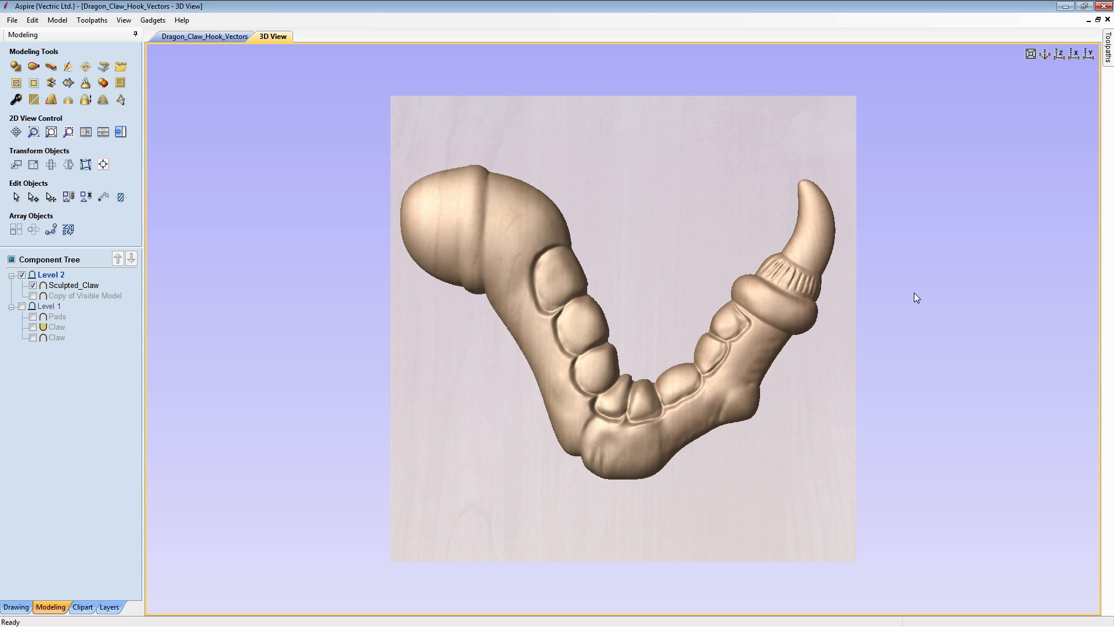
# - Close the Dragon_Claw_Hook_Vectors file without saving its changes
pyautogui.click(12, 20)
pyautogui.click(30, 64)
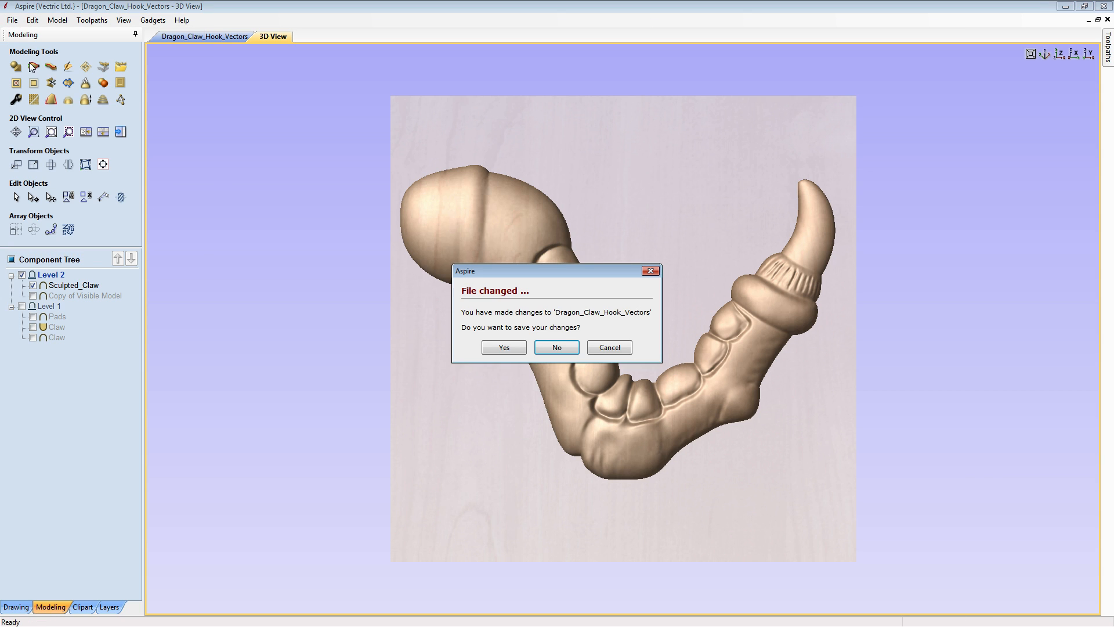
pyautogui.click(560, 350)
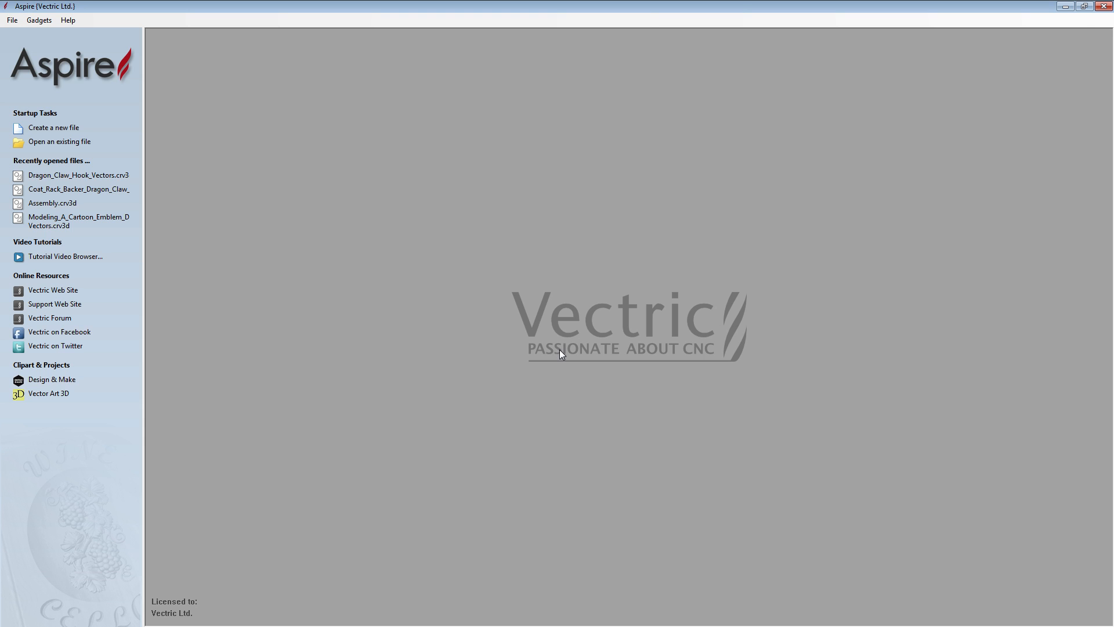
# - Create a new job 8 inches wide and 8 inches high, with 0.75 inch material thickness and the XY datum at the lower-left corner
pyautogui.click(46, 130)
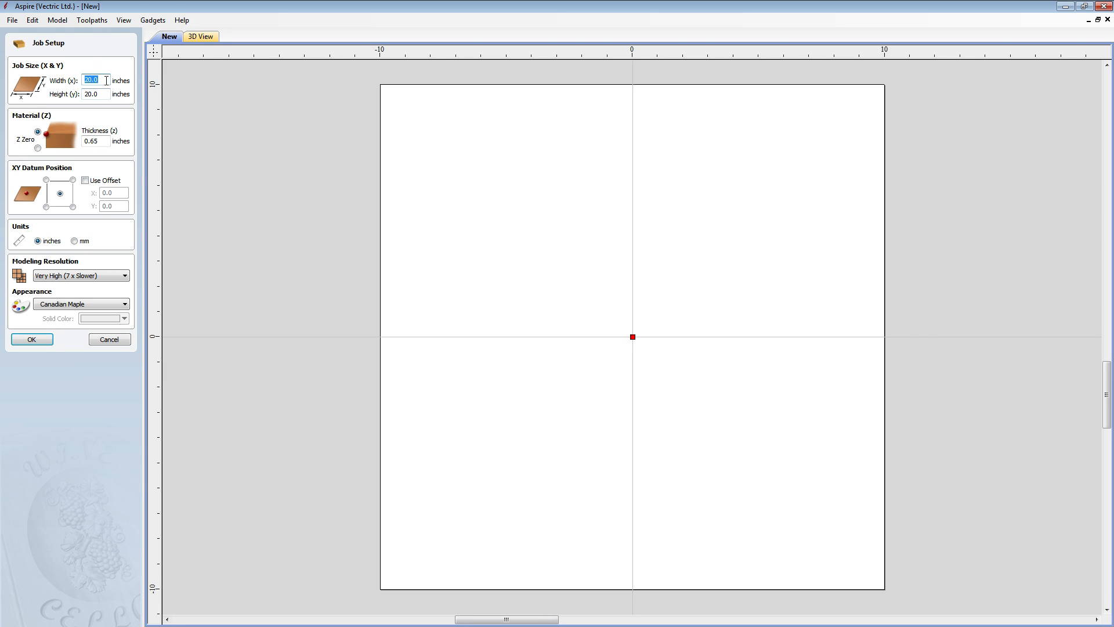
pyautogui.write('8')
pyautogui.press('Tab')
pyautogui.write('8')
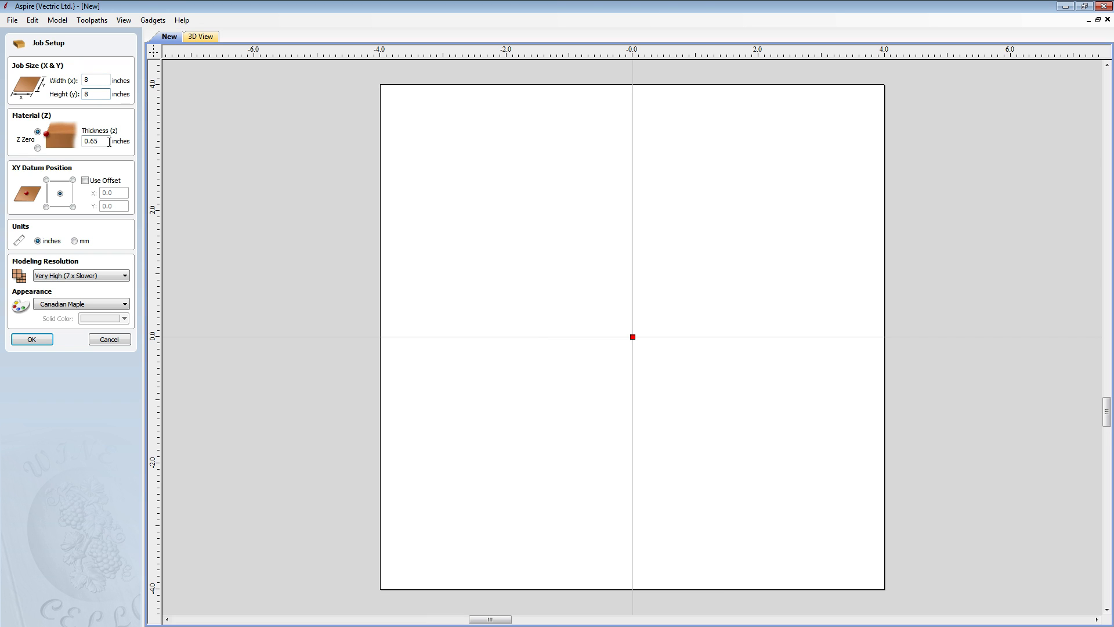
pyautogui.moveTo(106, 142); pyautogui.dragTo(82, 142)
pyautogui.write('0.75')
pyautogui.click(45, 207)
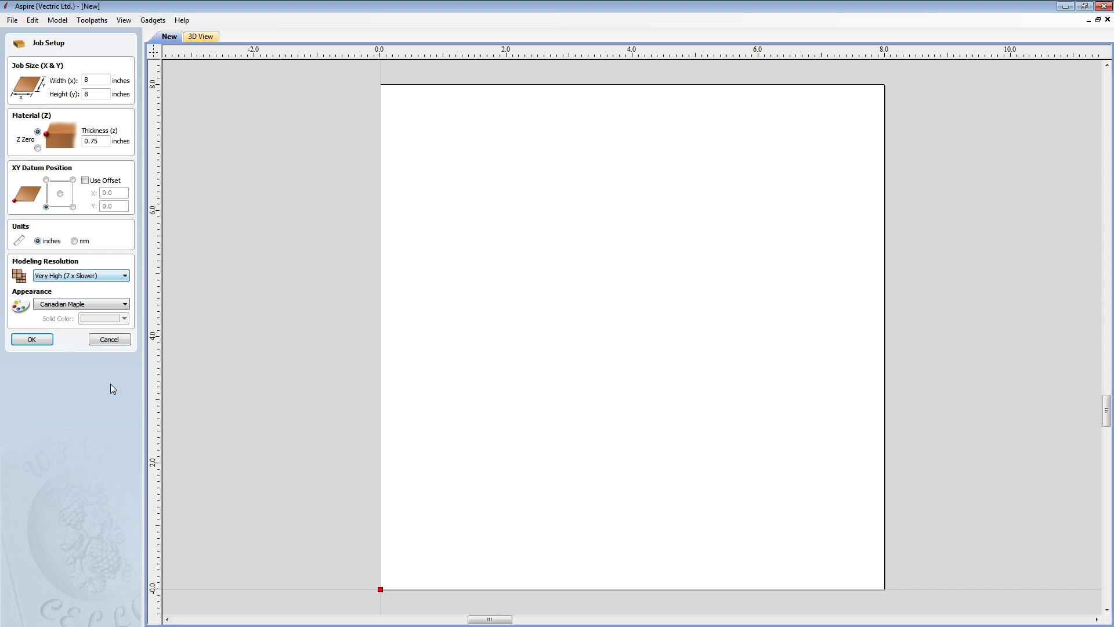
pyautogui.click(33, 342)
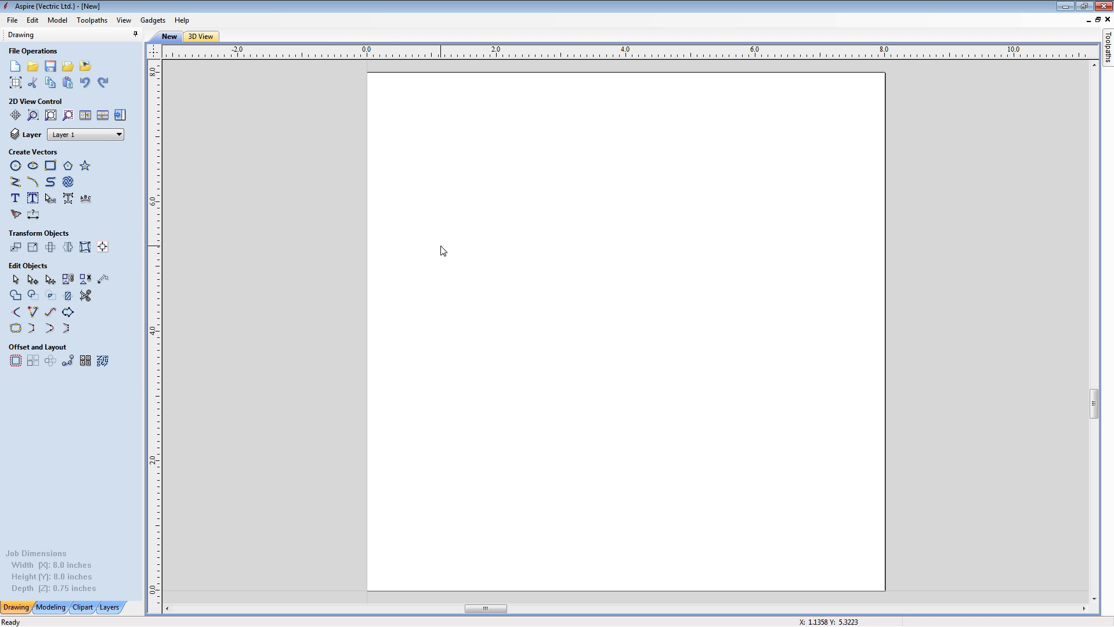
# - Show the 2D and 3D views side by side, import Sculpted_Claw.3dClip, and centre it in the job
pyautogui.click(85, 115)
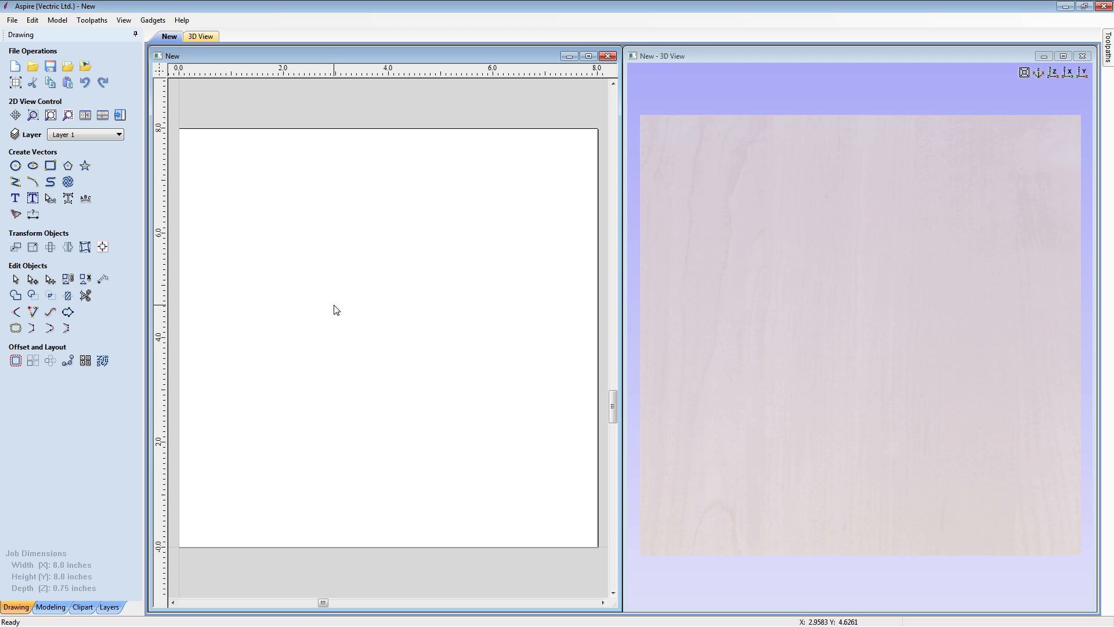
pyautogui.click(51, 607)
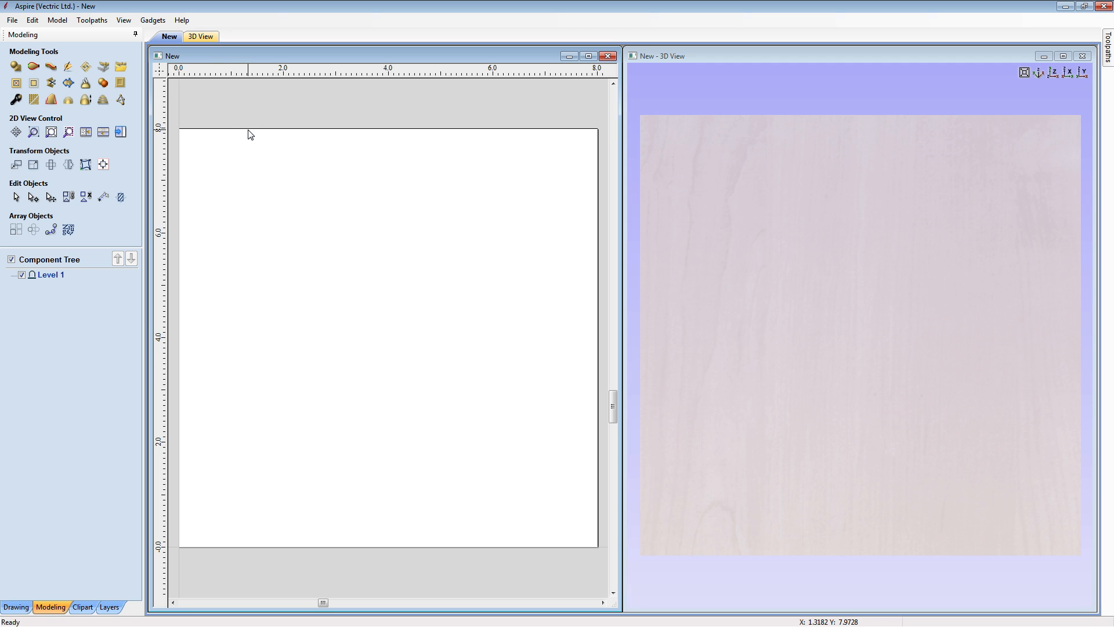
pyautogui.click(120, 68)
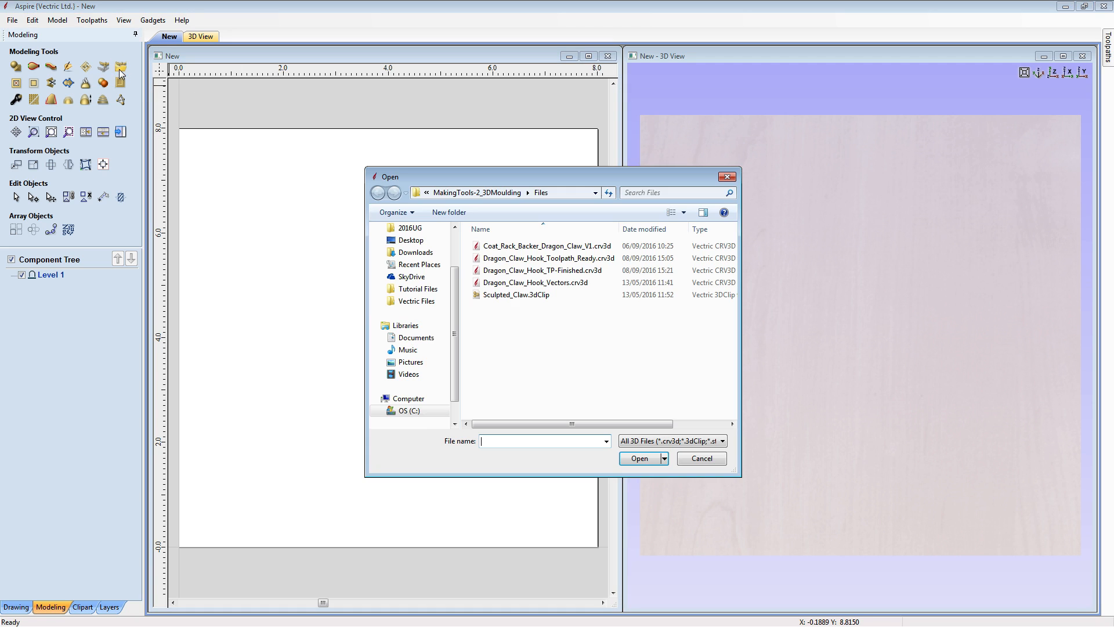
pyautogui.click(517, 295)
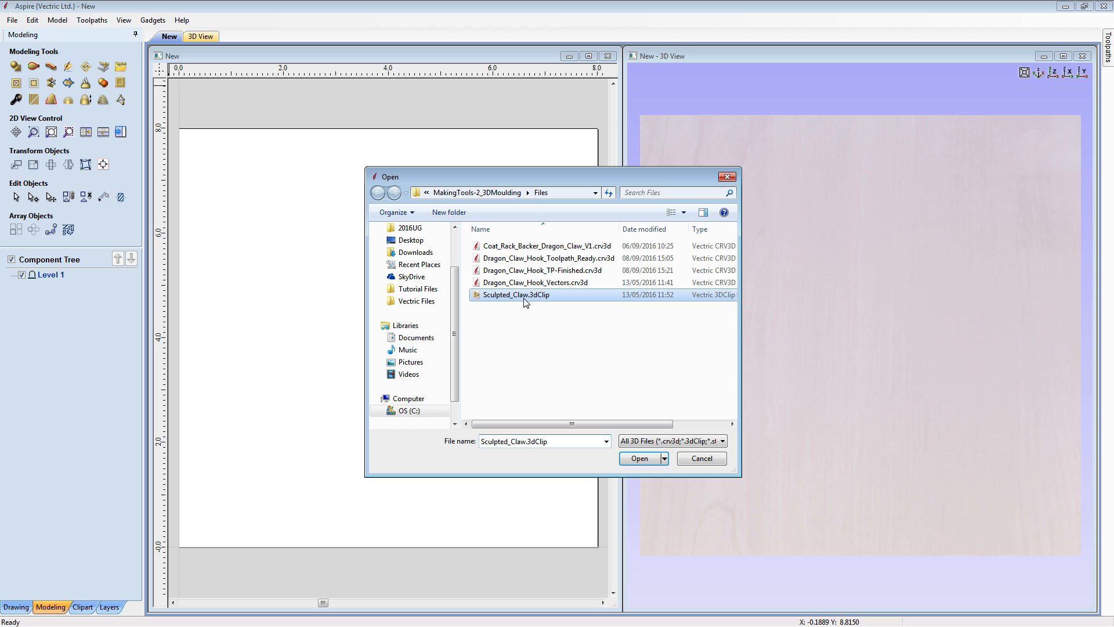
pyautogui.click(633, 461)
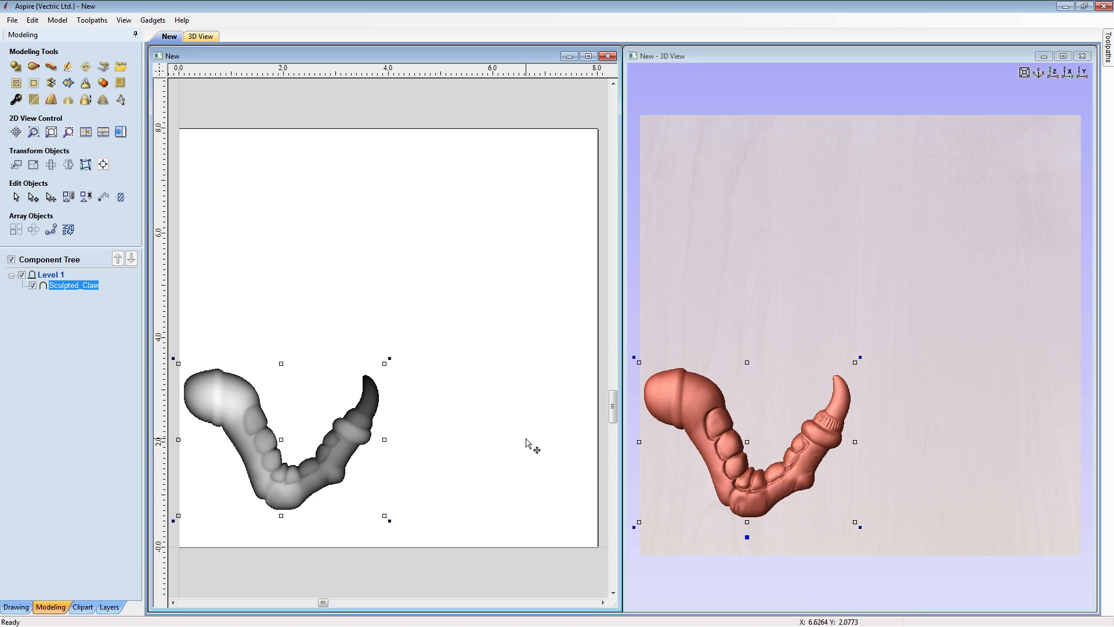
pyautogui.press('F9')
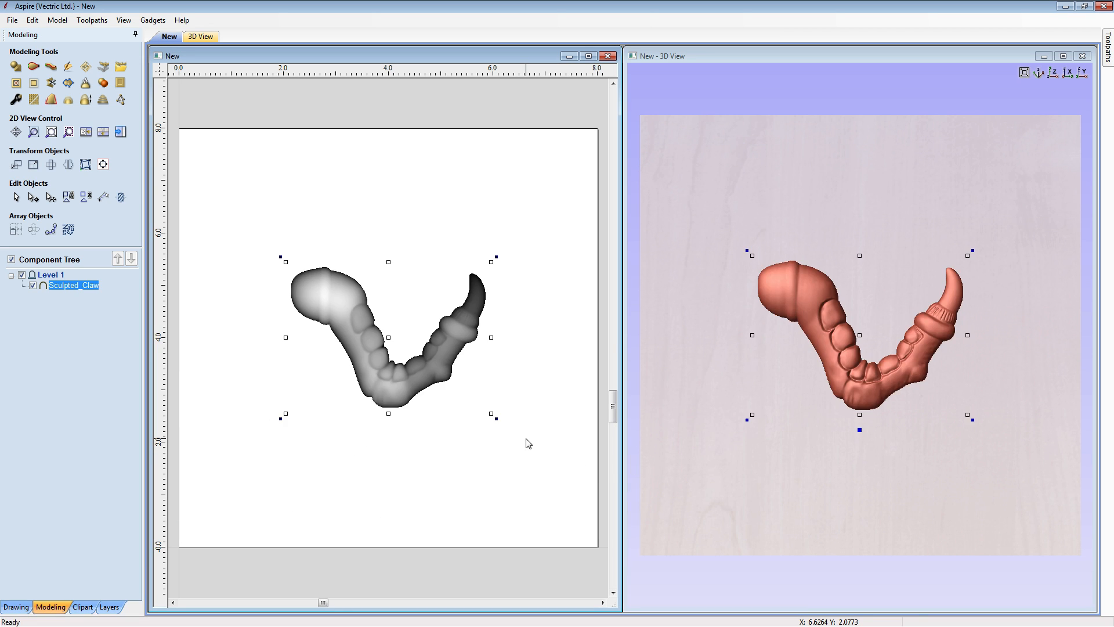
pyautogui.click(542, 466)
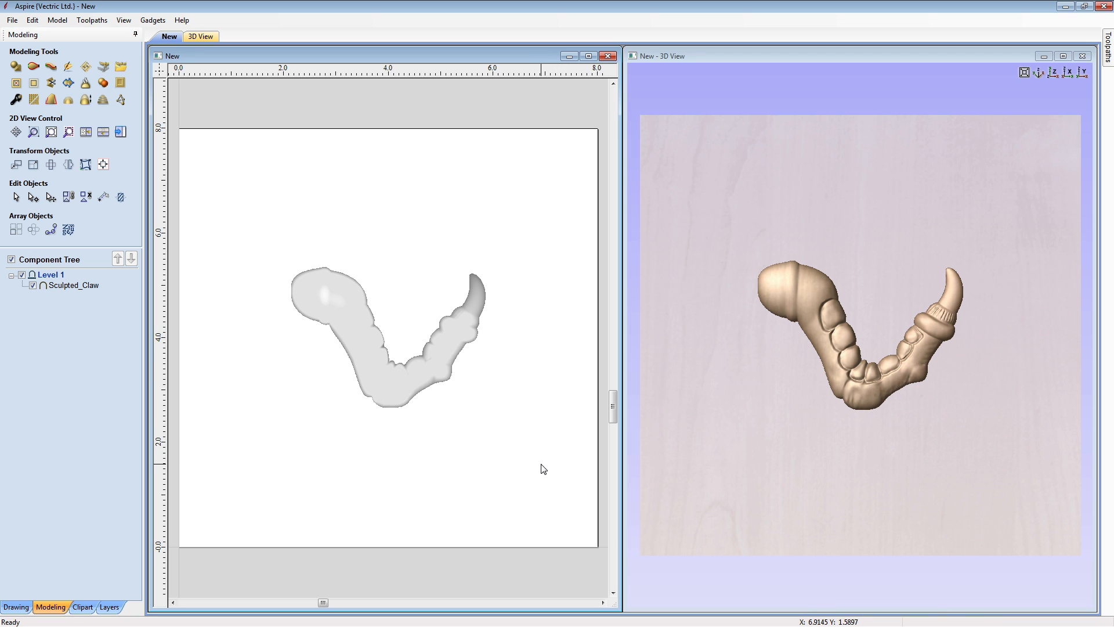
# - Add a 20° draft angle to the side walls of the claw model
pyautogui.click(875, 484)
pyautogui.moveTo(876, 483); pyautogui.dragTo(930, 385)
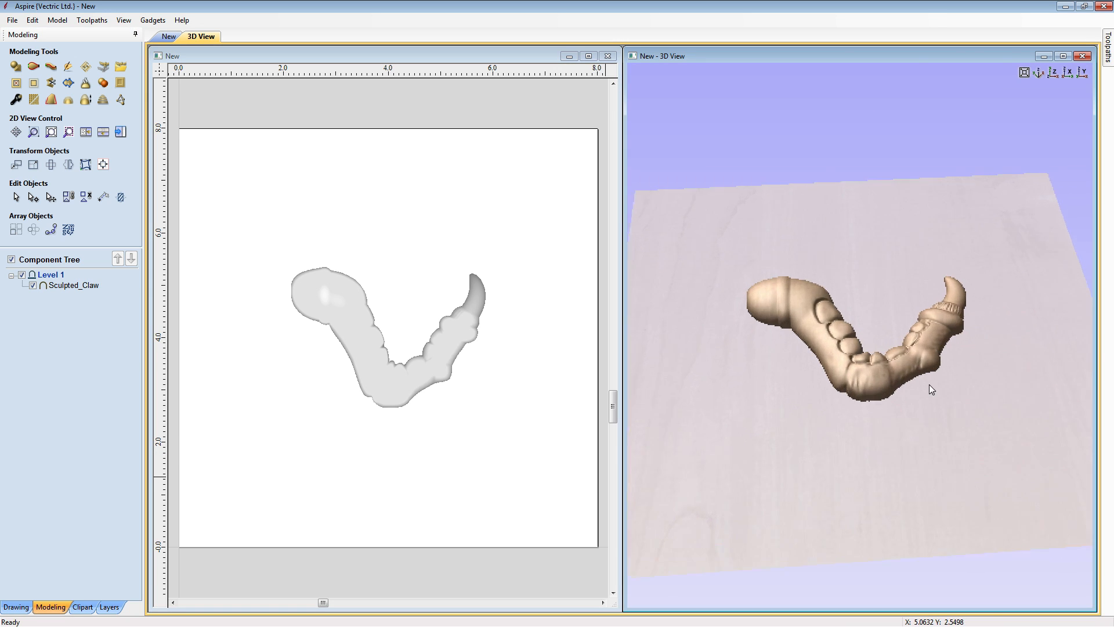
pyautogui.scroll(3, 930, 385)
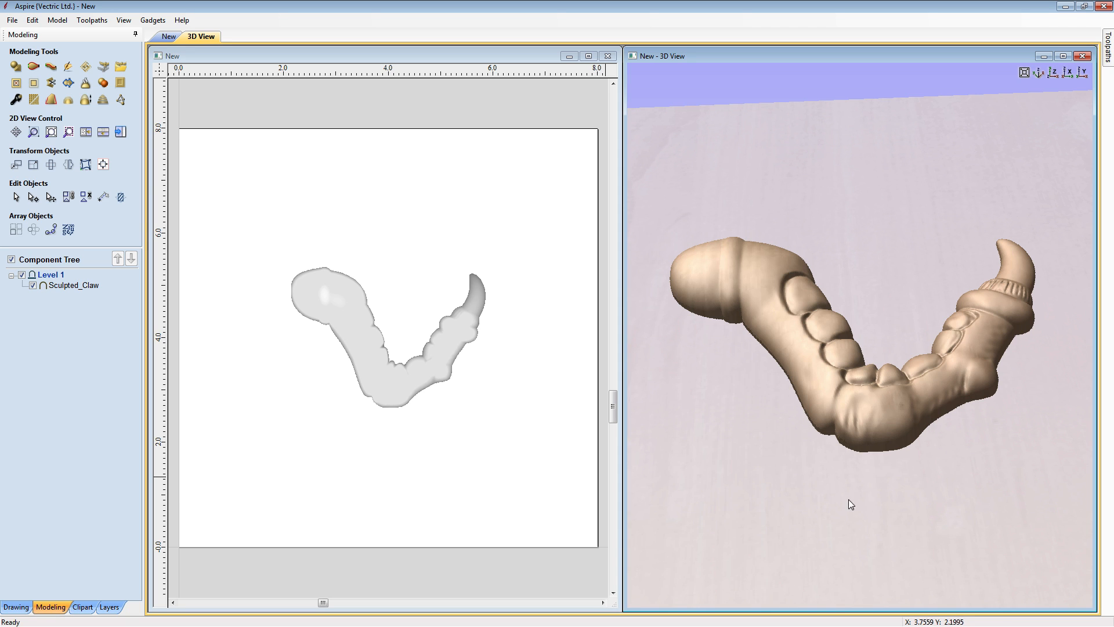
pyautogui.moveTo(848, 499); pyautogui.dragTo(870, 370)
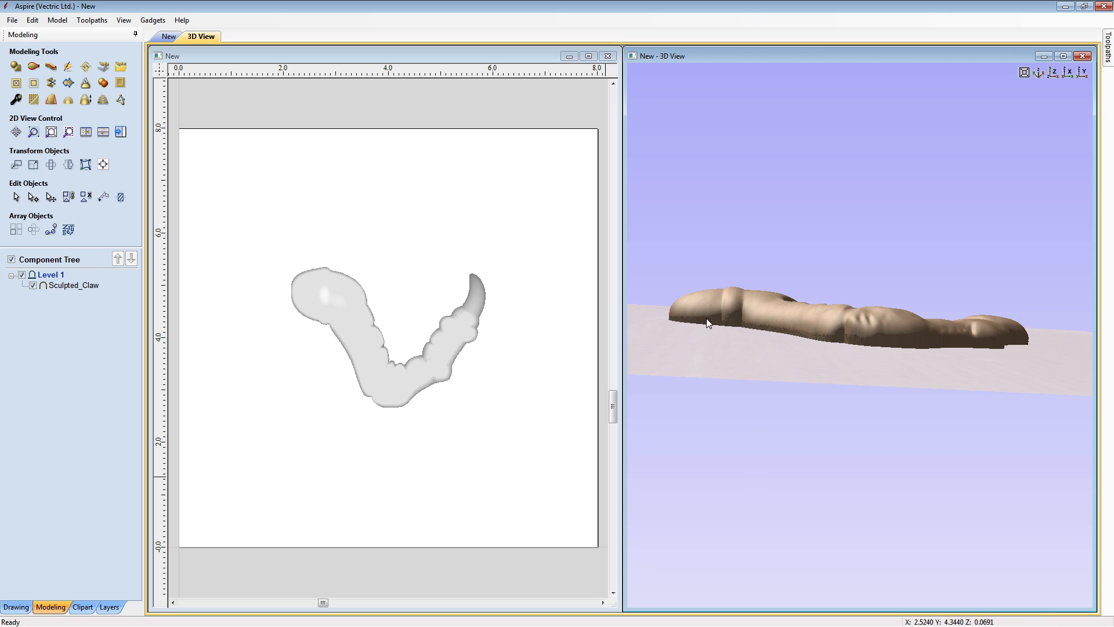
pyautogui.moveTo(774, 356); pyautogui.dragTo(870, 379)
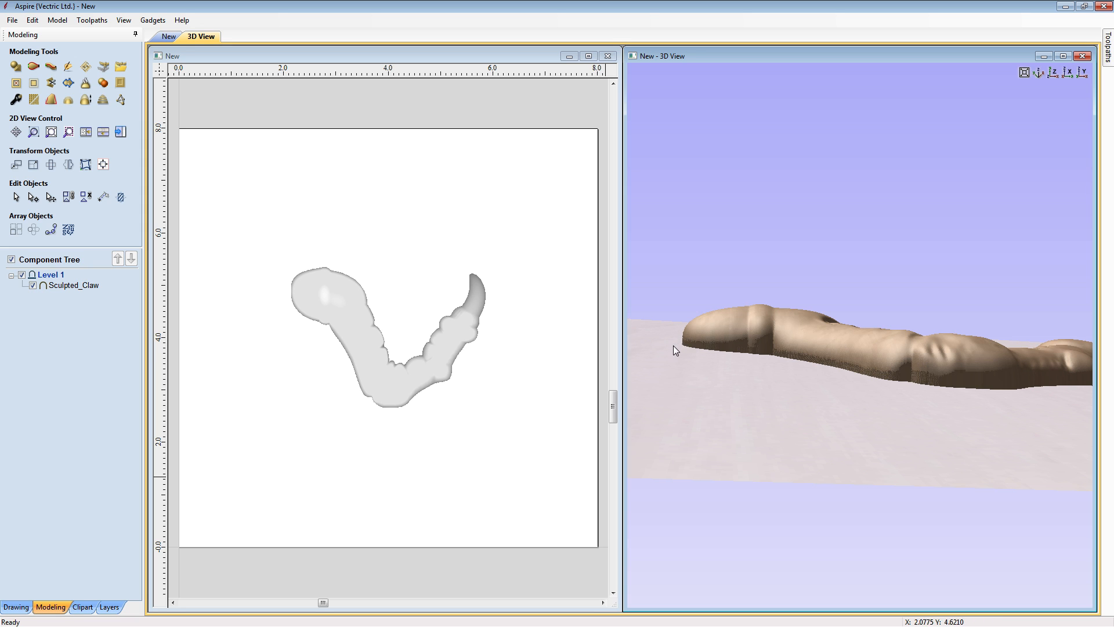
pyautogui.moveTo(872, 401); pyautogui.dragTo(826, 456)
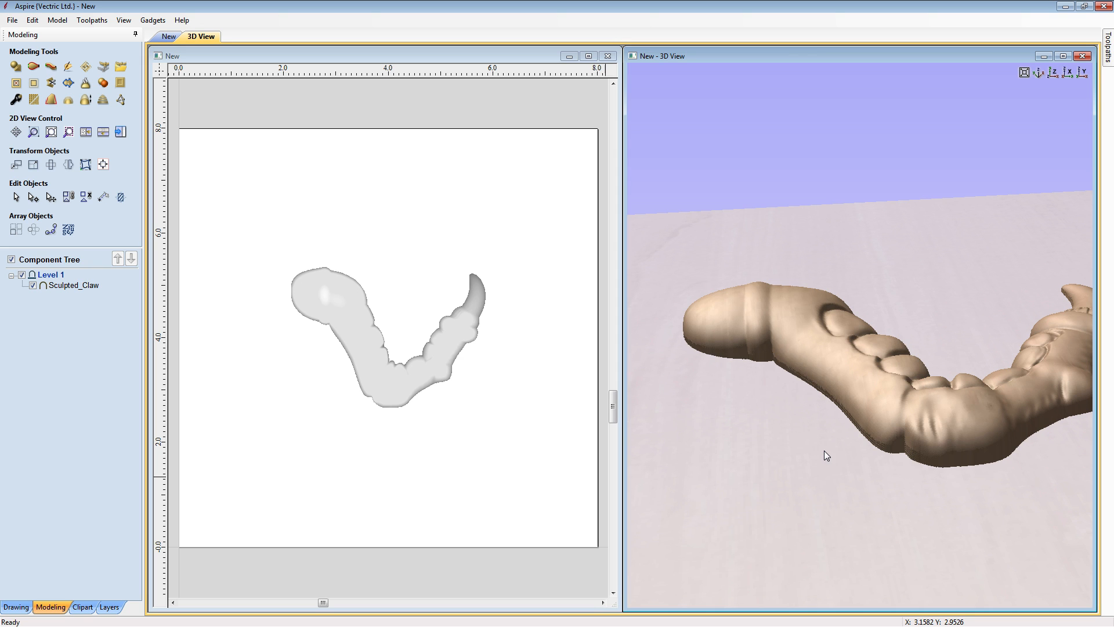
pyautogui.moveTo(844, 425); pyautogui.dragTo(942, 291)
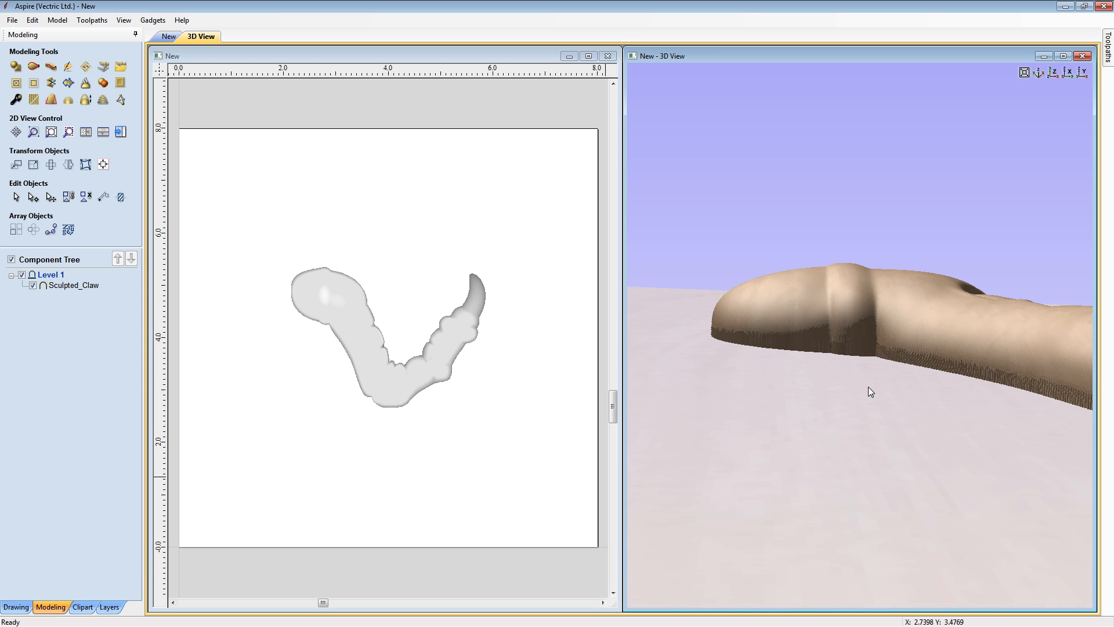
pyautogui.click(51, 101)
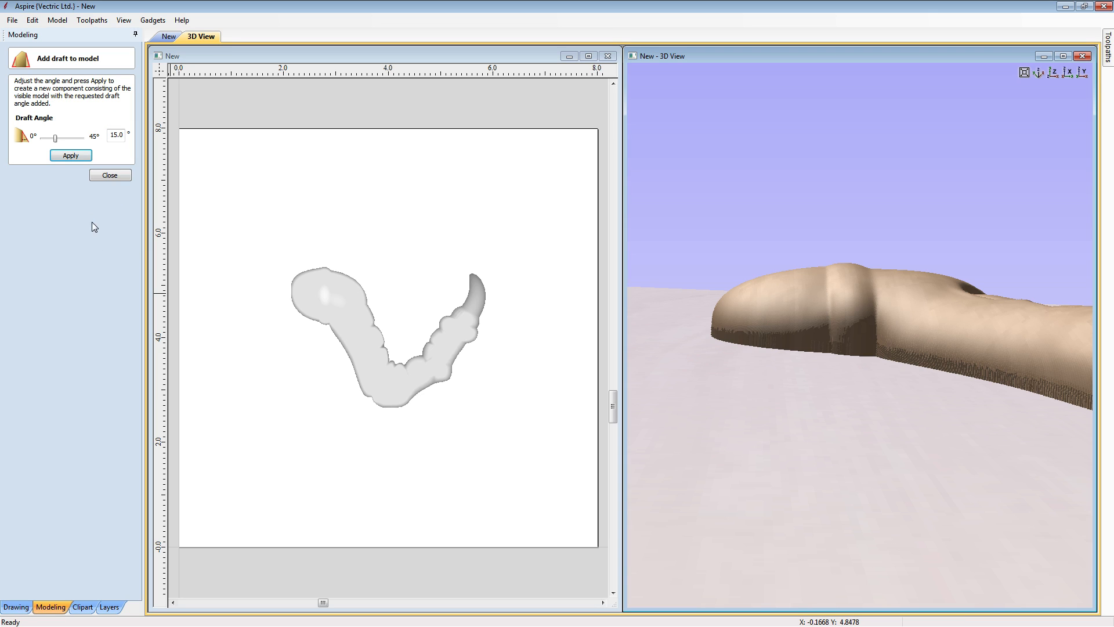
pyautogui.doubleClick(119, 135)
pyautogui.write('20')
pyautogui.click(70, 155)
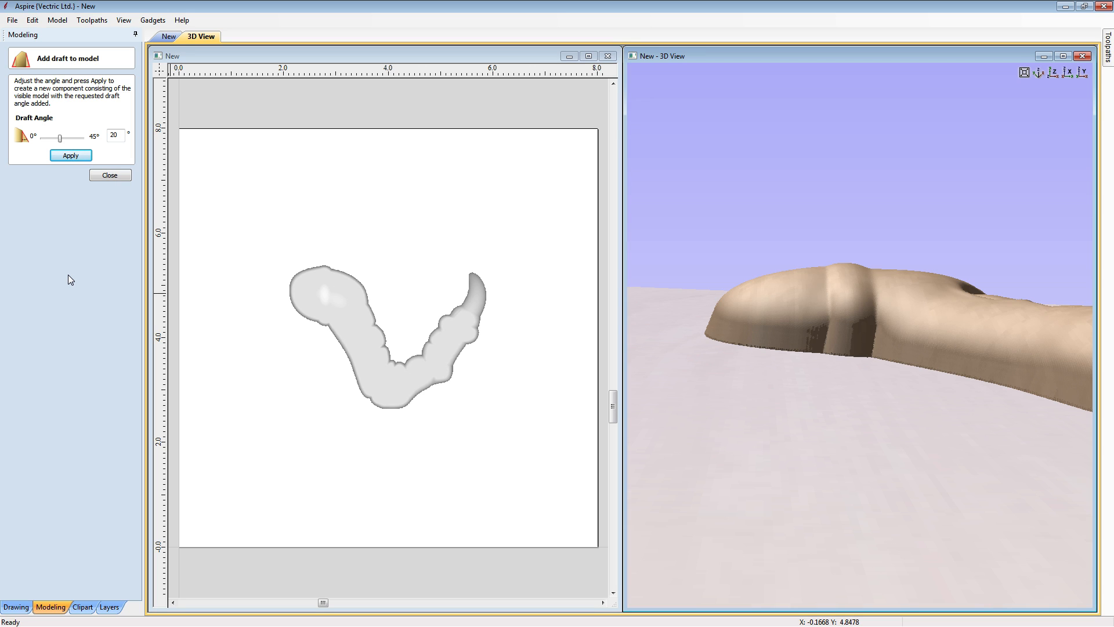
# - Compare the claw's side walls with and without the 20° draft by toggling the drafted component's visibility
pyautogui.click(108, 176)
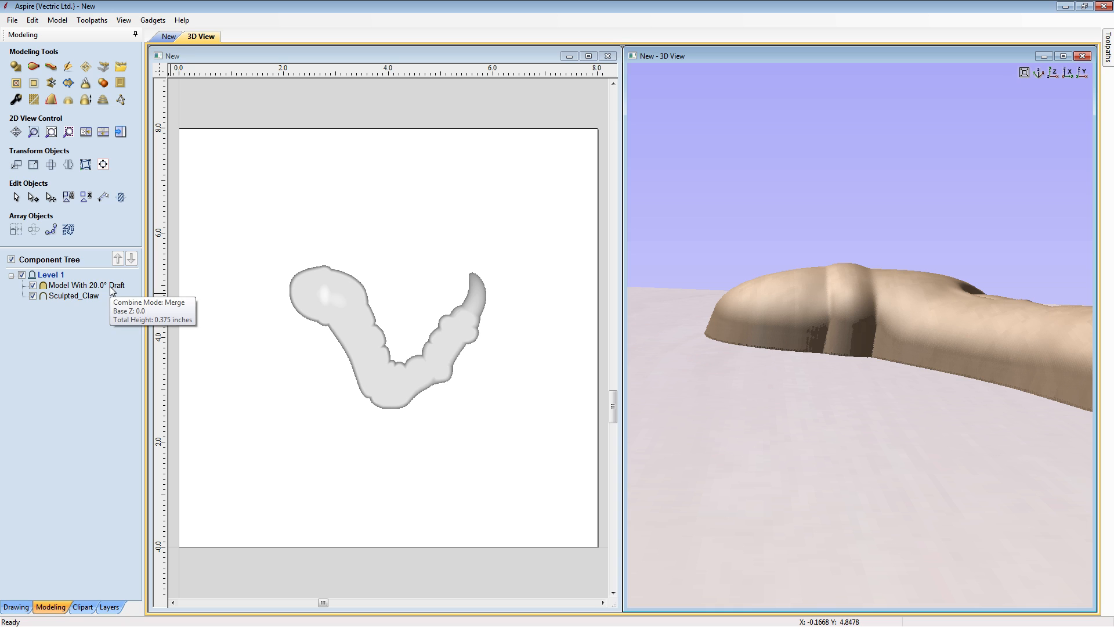
pyautogui.click(31, 285)
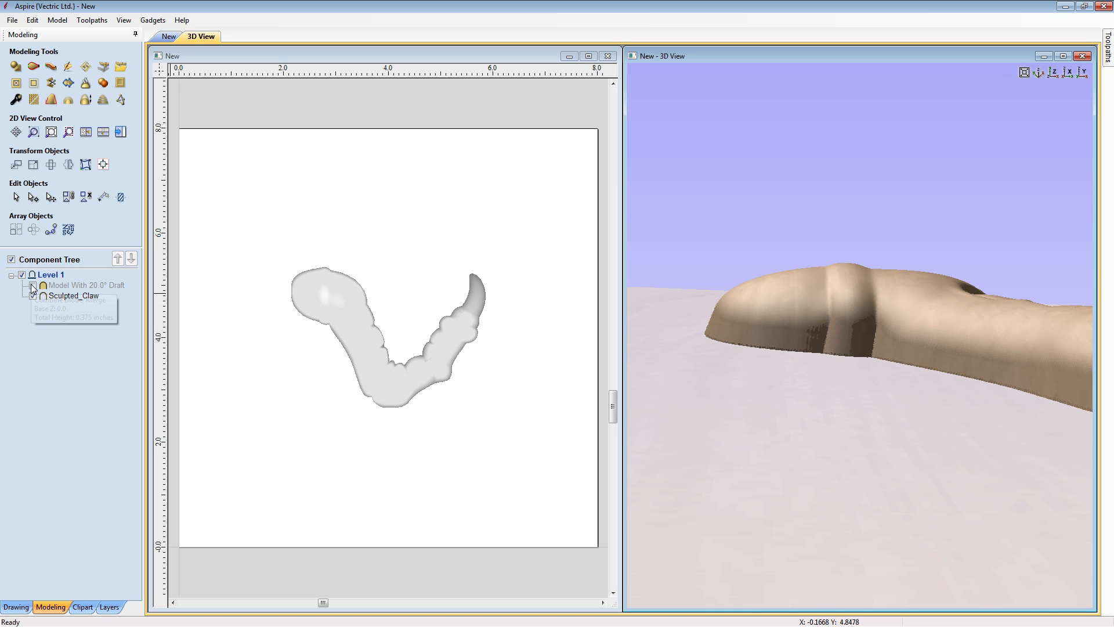
pyautogui.click(33, 286)
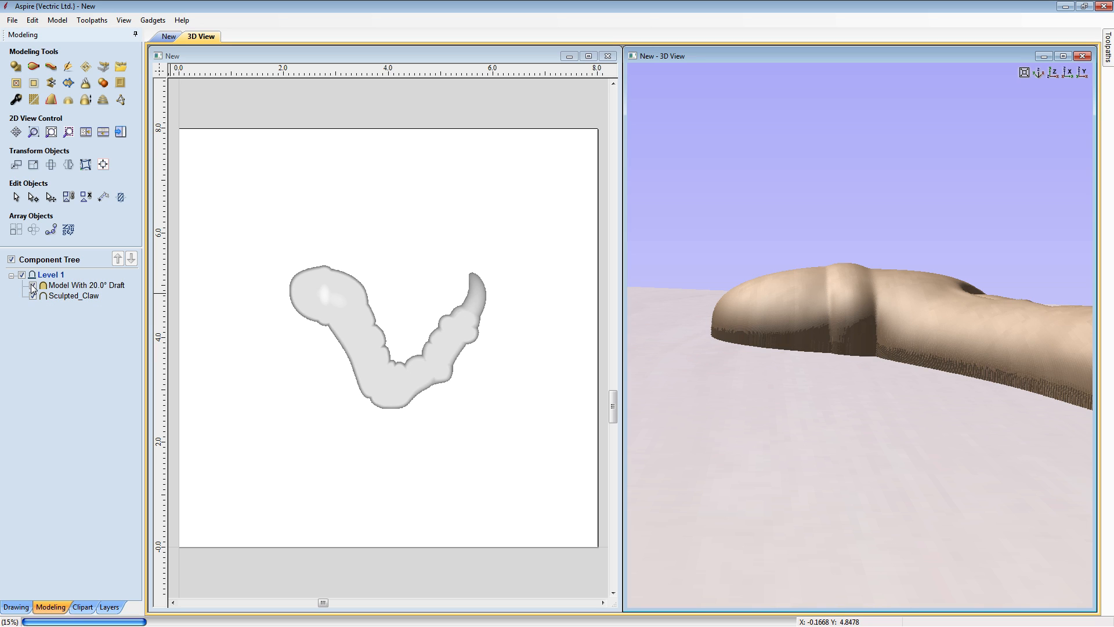
pyautogui.click(33, 286)
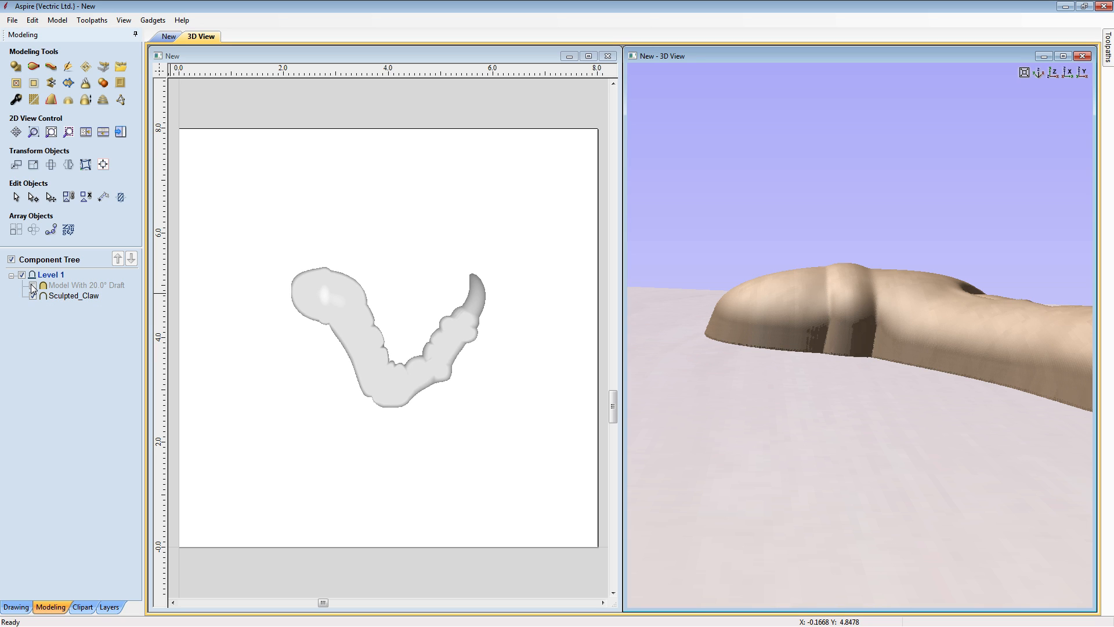
pyautogui.click(32, 286)
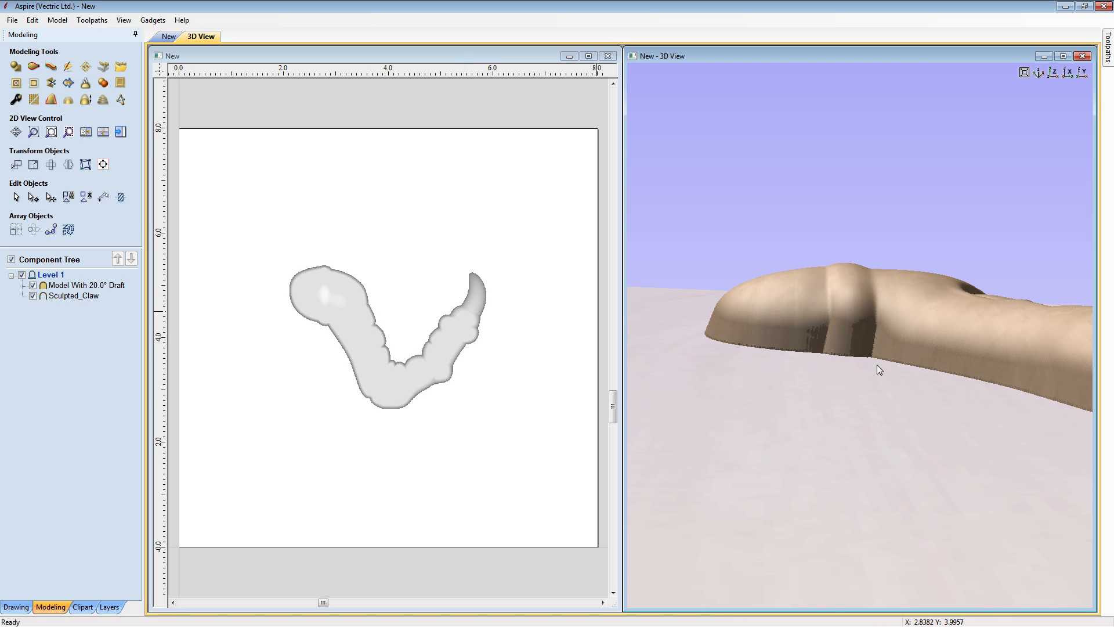
pyautogui.moveTo(851, 363); pyautogui.dragTo(842, 448)
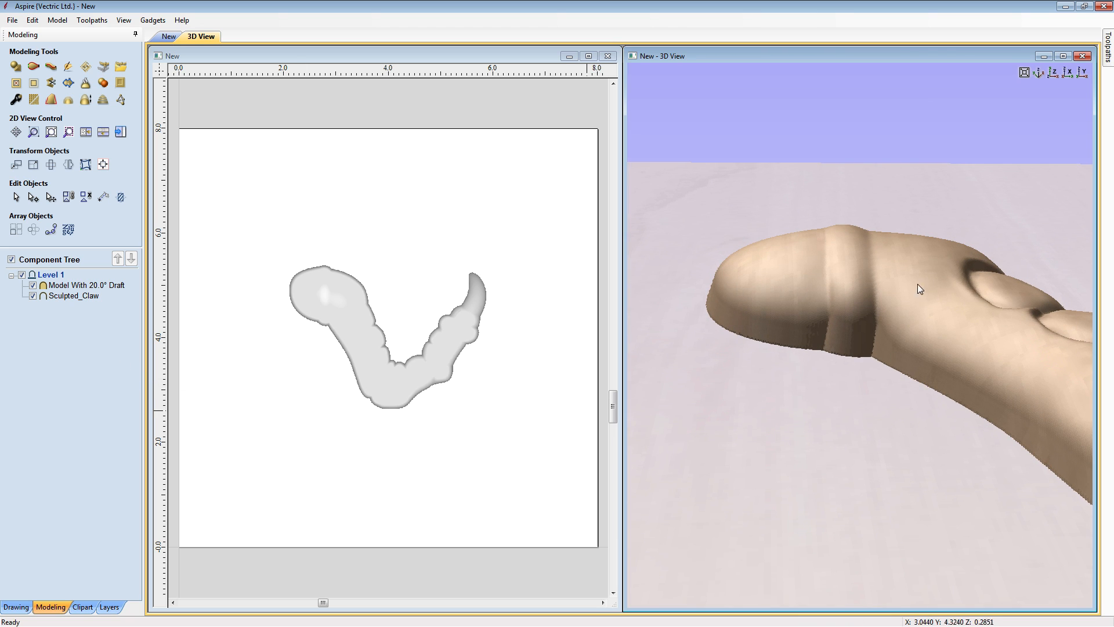
# - Hide the original Sculpted_Claw component and check the drafted model on its own in 3D
pyautogui.click(1039, 72)
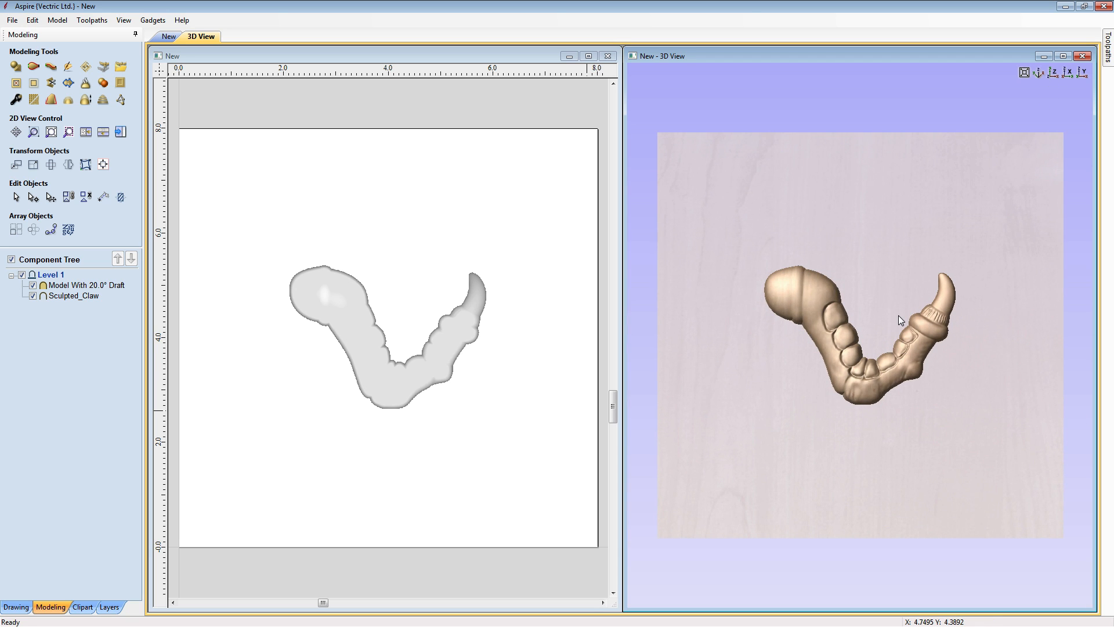
pyautogui.scroll(4, 875, 325)
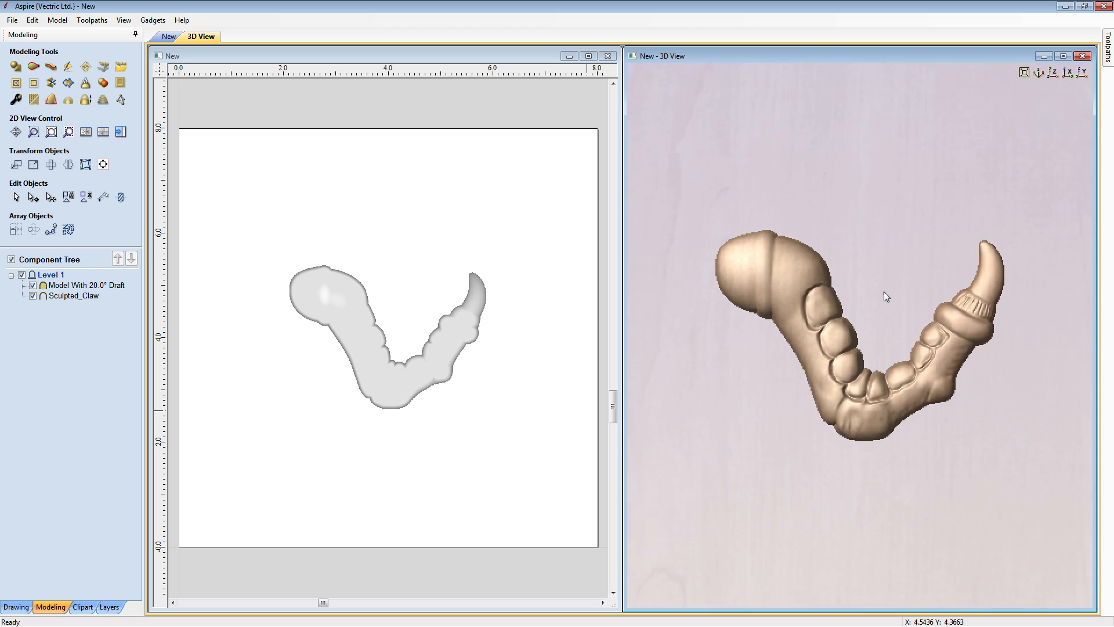
pyautogui.click(32, 296)
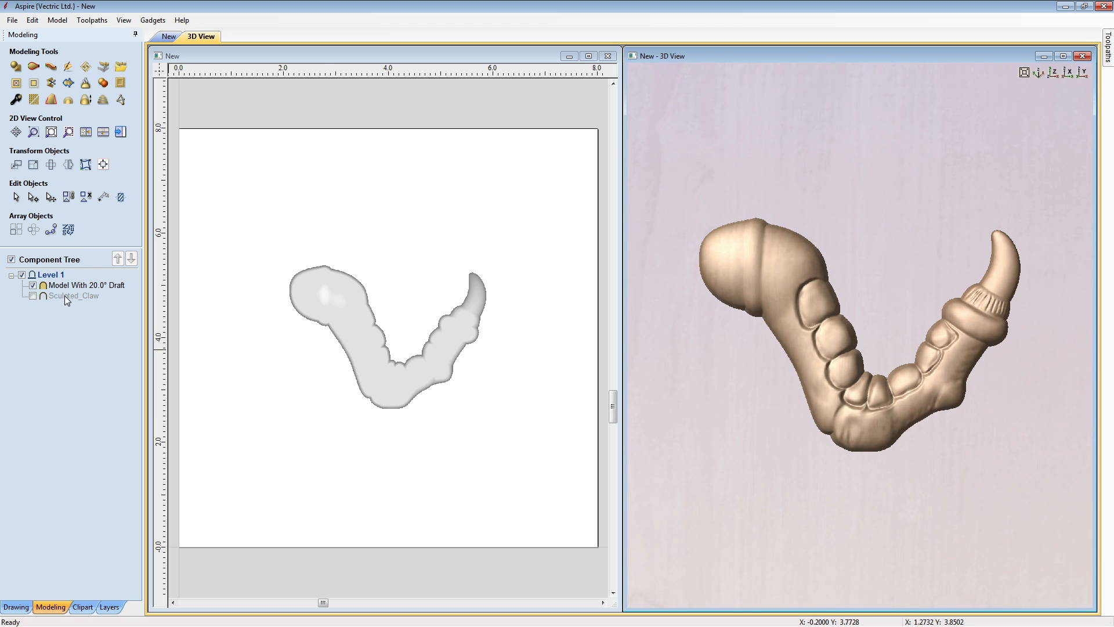
pyautogui.click(344, 318)
pyautogui.click(469, 451)
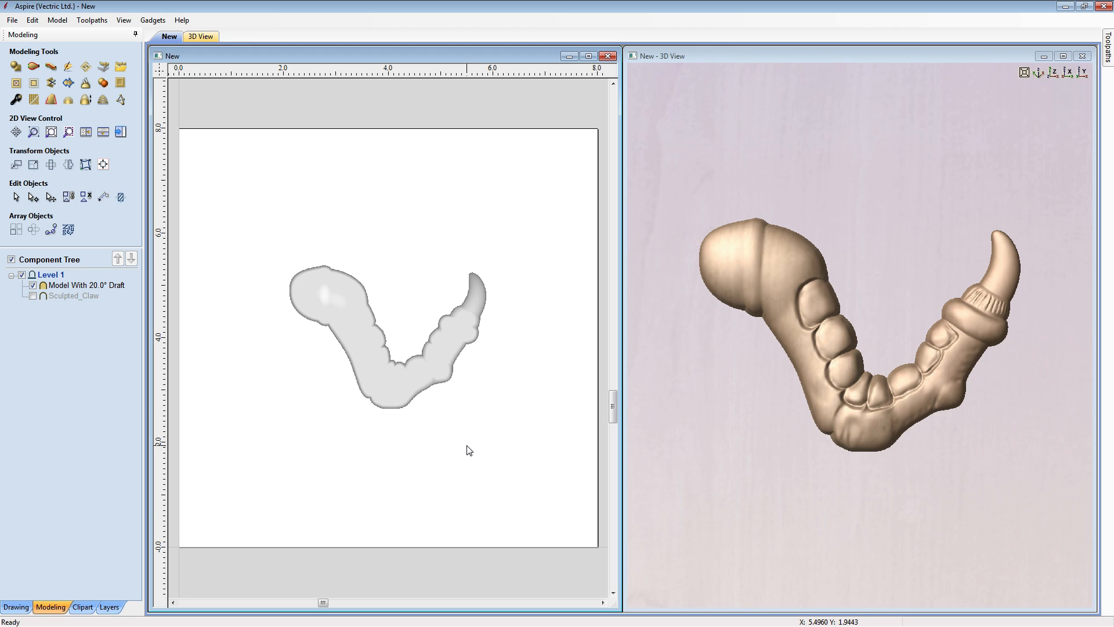
pyautogui.moveTo(816, 483); pyautogui.dragTo(946, 304)
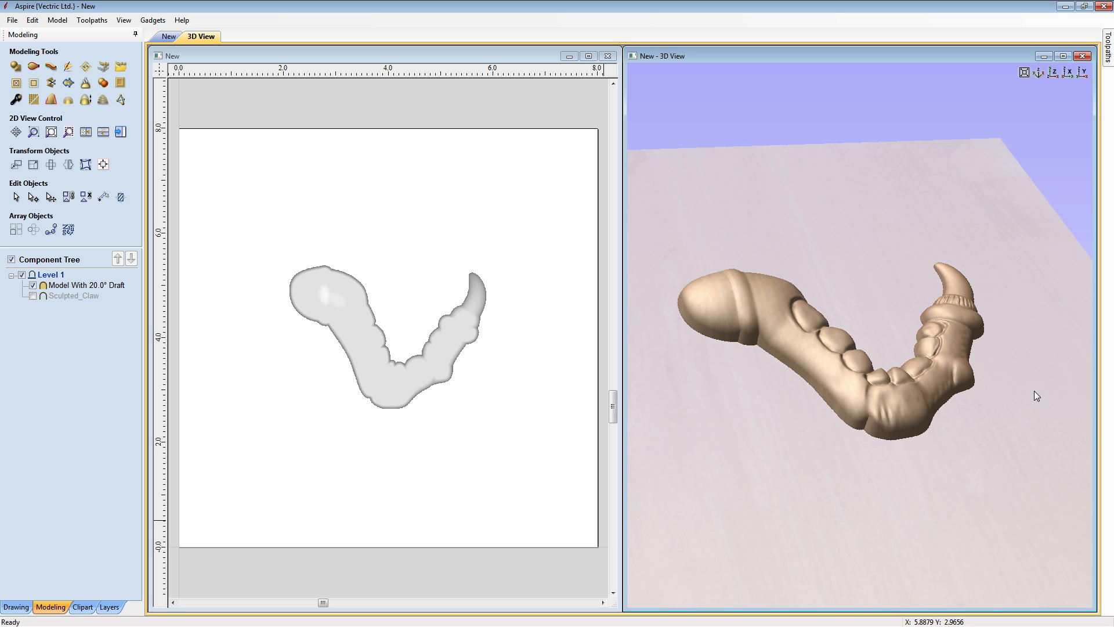
pyautogui.moveTo(760, 400); pyautogui.dragTo(879, 454)
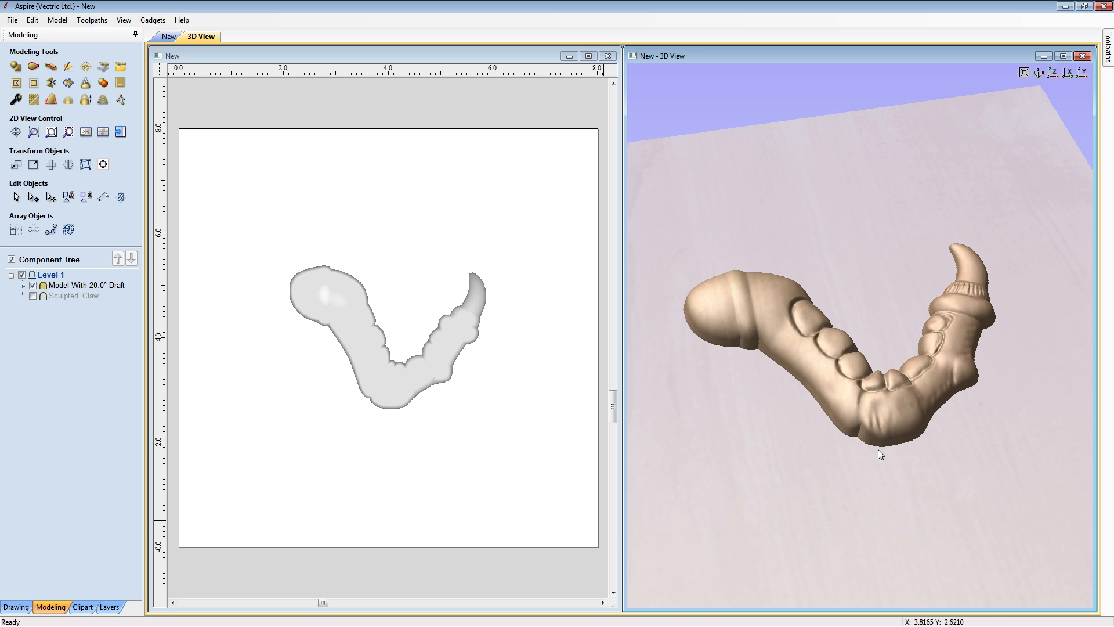
# - Create a square-cornered rectangle 6 inches wide and 3.125 inches high, anchored at X 0, Y 0, and centre it in the job
pyautogui.click(407, 279)
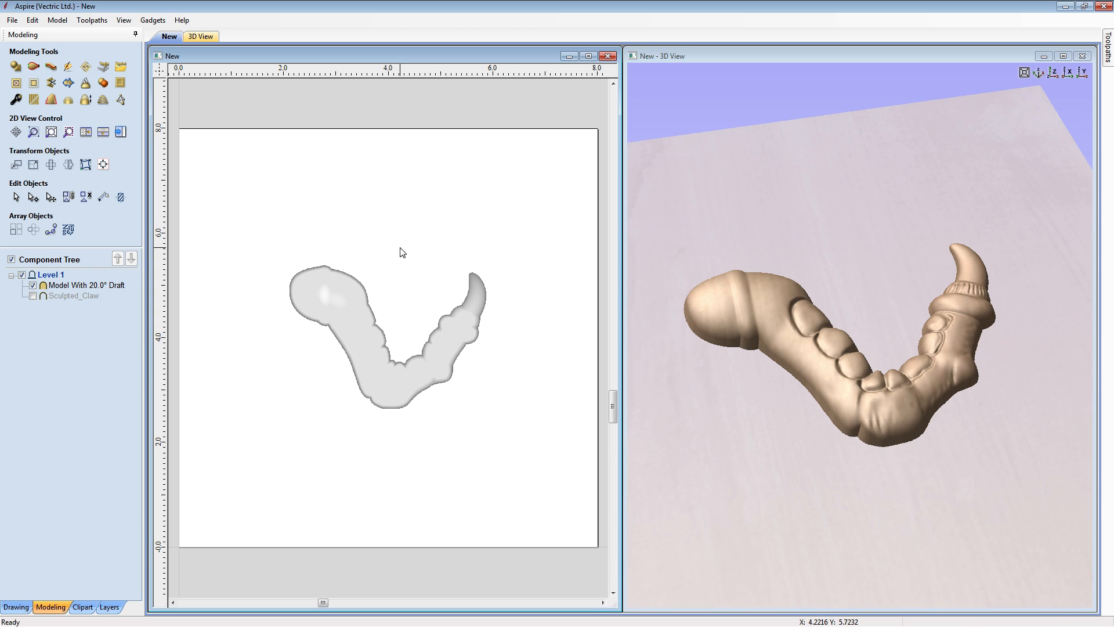
pyautogui.click(16, 606)
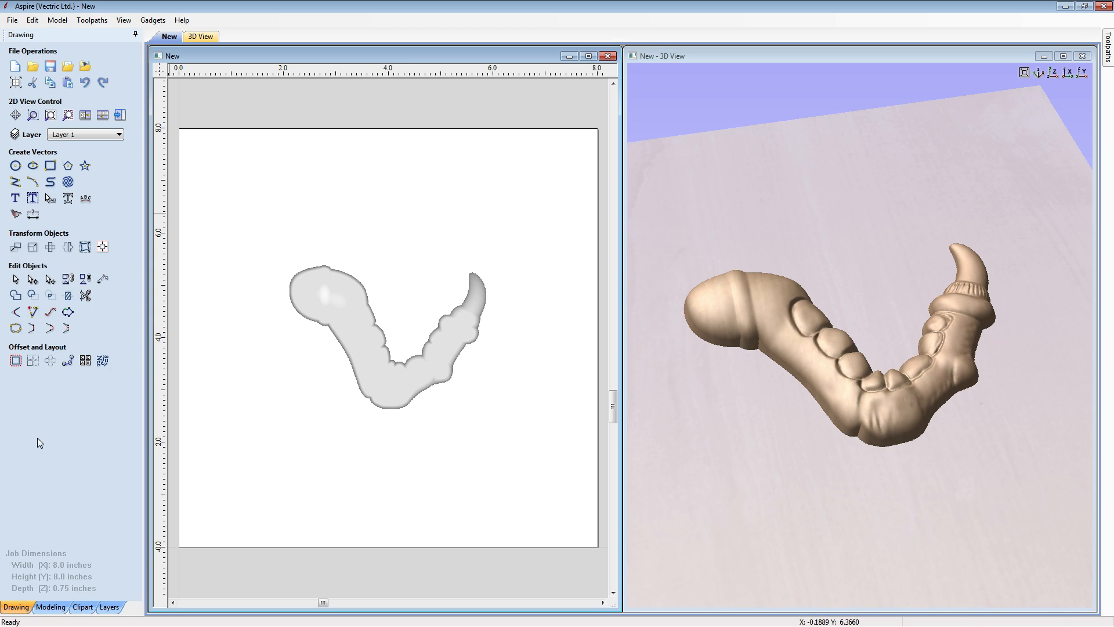
pyautogui.click(51, 166)
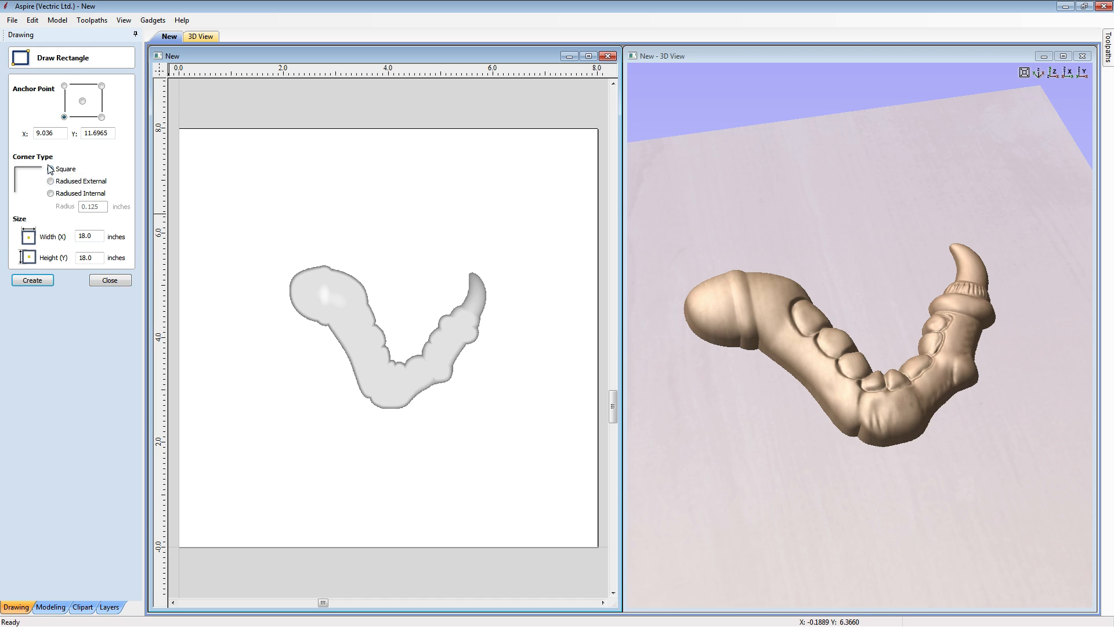
pyautogui.doubleClick(89, 237)
pyautogui.write('6')
pyautogui.press('Tab')
pyautogui.write('3.125')
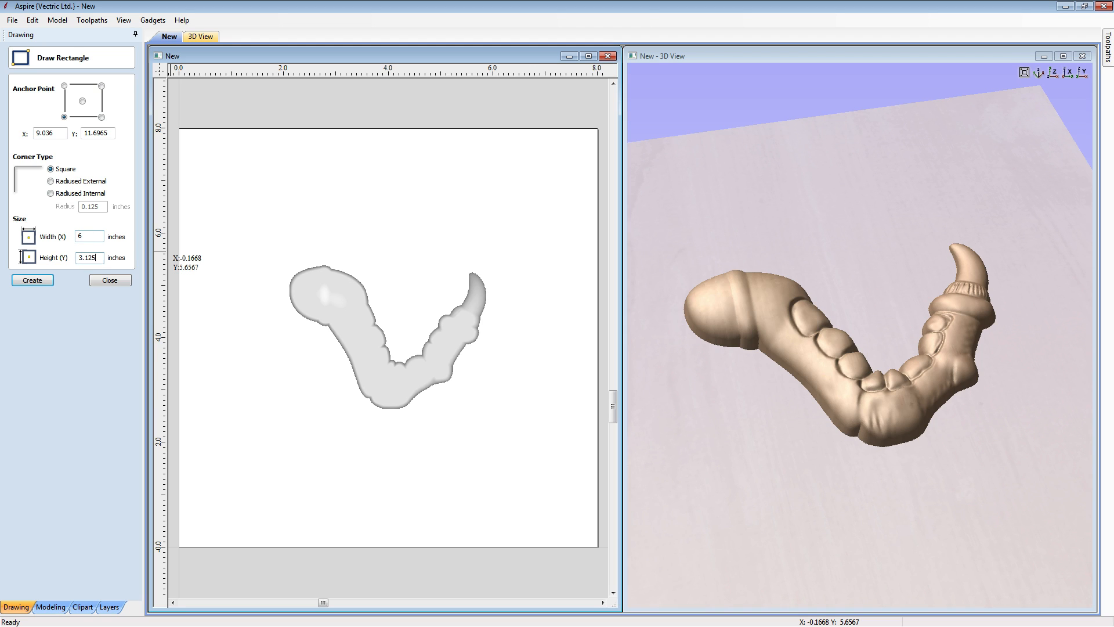
pyautogui.doubleClick(57, 134)
pyautogui.write('0')
pyautogui.press('Tab')
pyautogui.write('0')
pyautogui.click(43, 287)
pyautogui.click(108, 280)
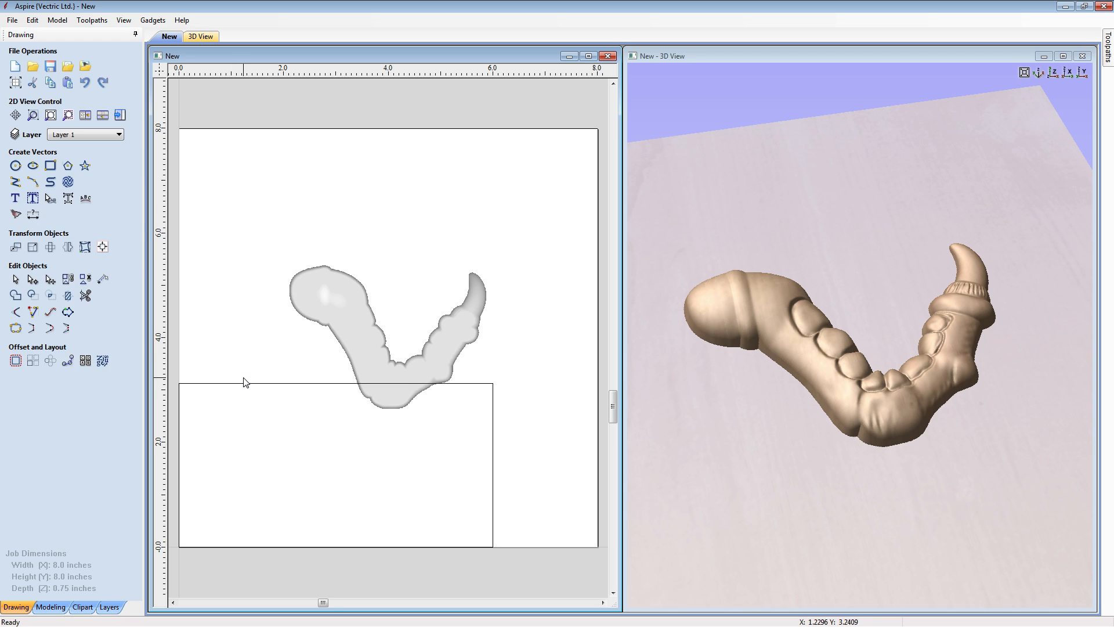
pyautogui.press('F9')
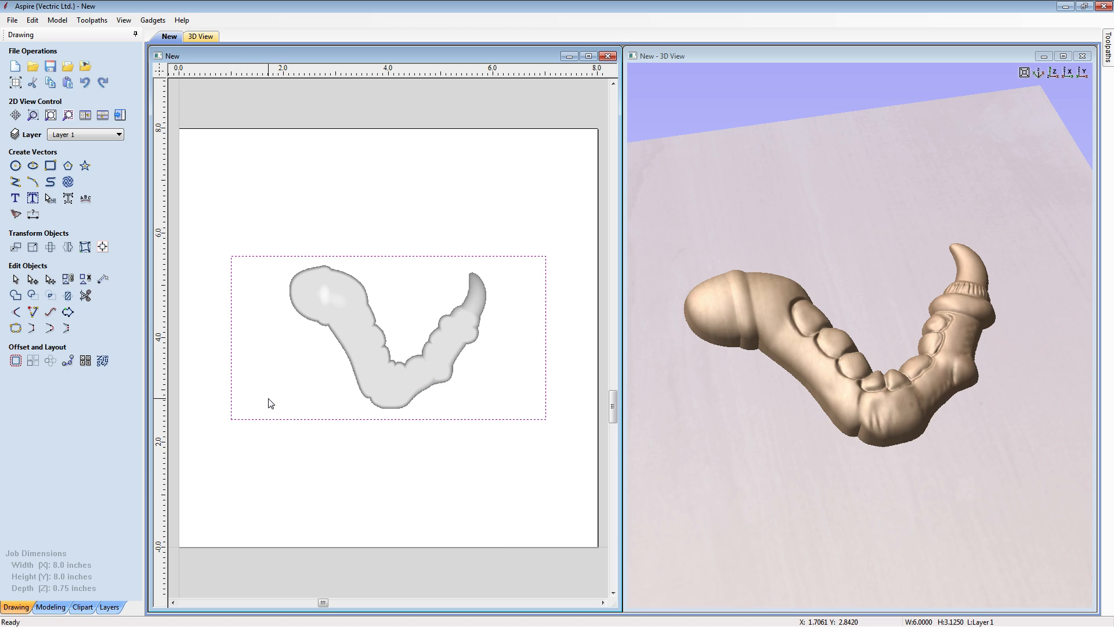
pyautogui.click(448, 487)
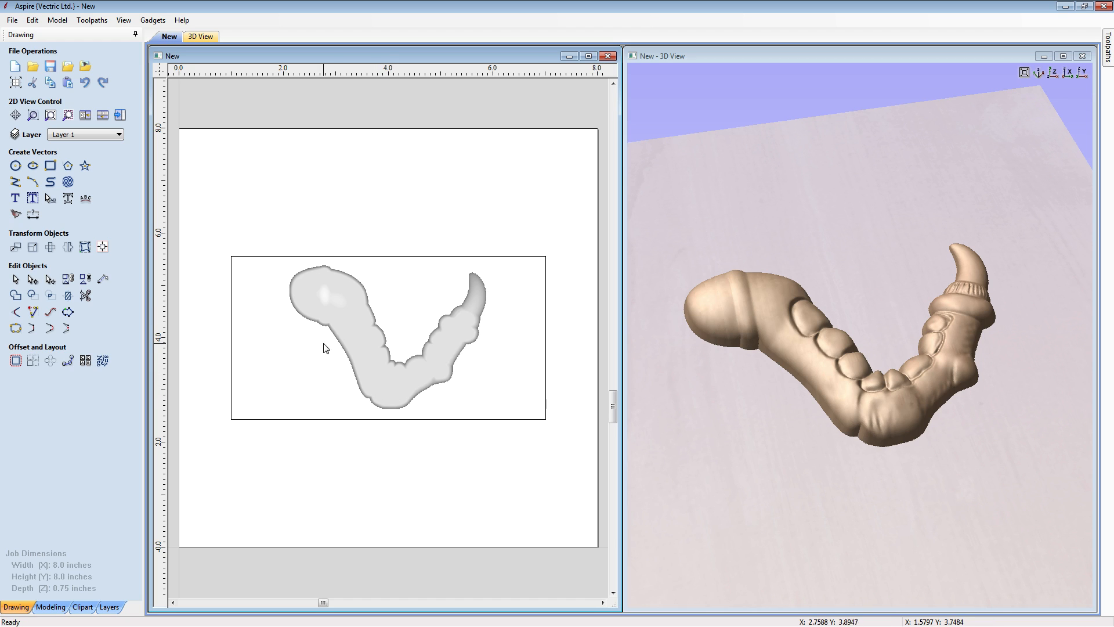
# - Draw a rectangle about 0.82 inches wide and 1.93 inches high over the outer half of the claw's rounded base
pyautogui.click(50, 167)
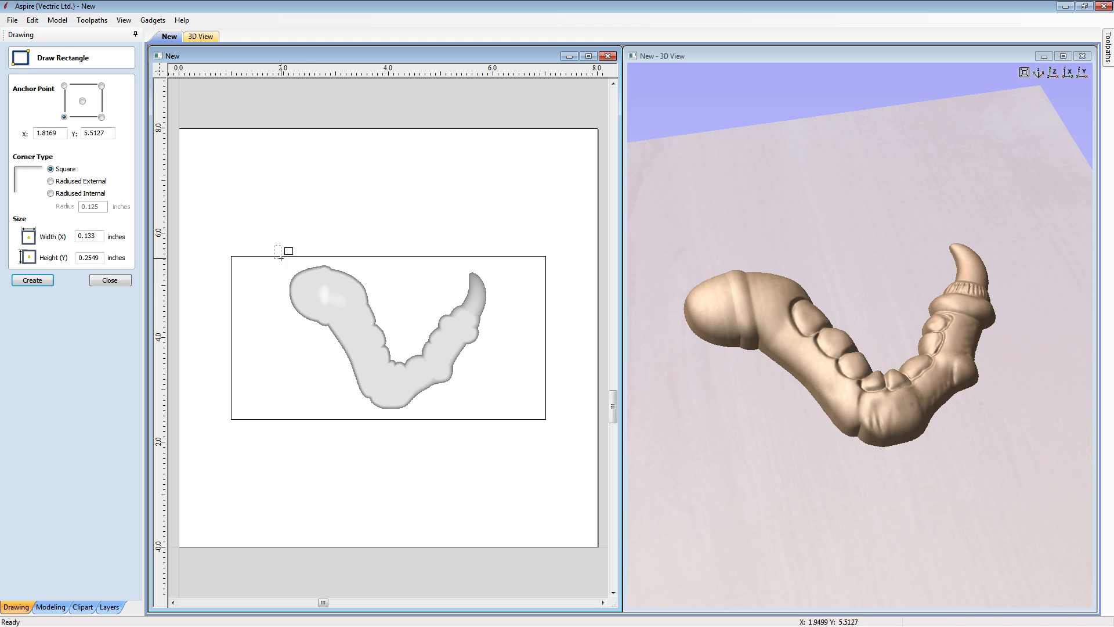
pyautogui.moveTo(274, 245); pyautogui.dragTo(317, 346)
pyautogui.press('Escape')
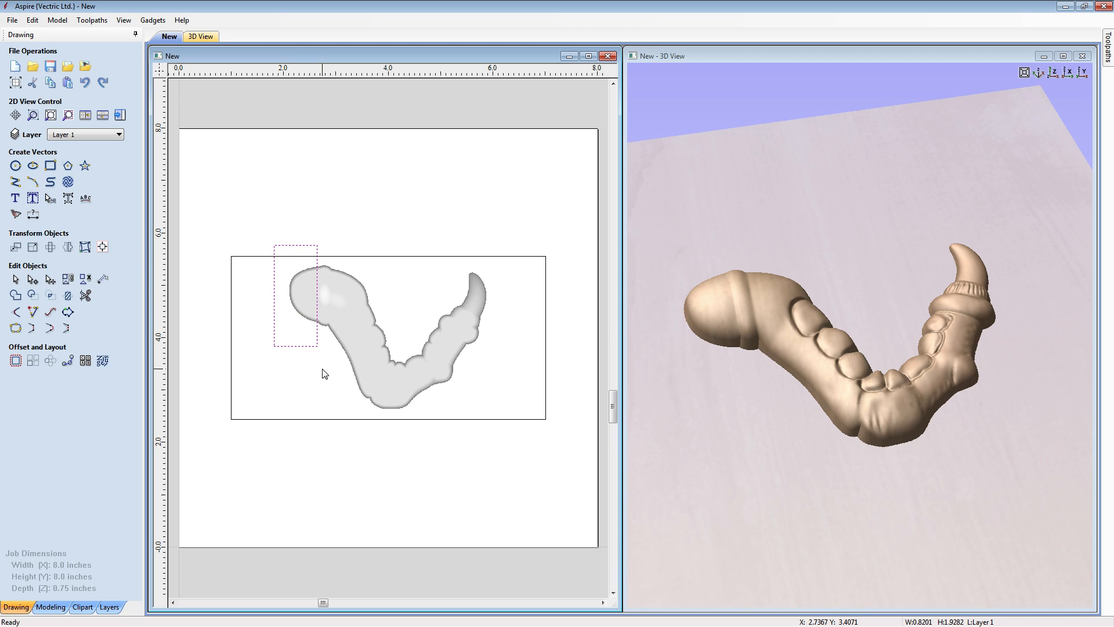
# - Clear the part of the drafted model inside the small rectangle, and delete that rectangle
pyautogui.keyDown('shift'); pyautogui.click(337, 297); pyautogui.keyUp('shift')
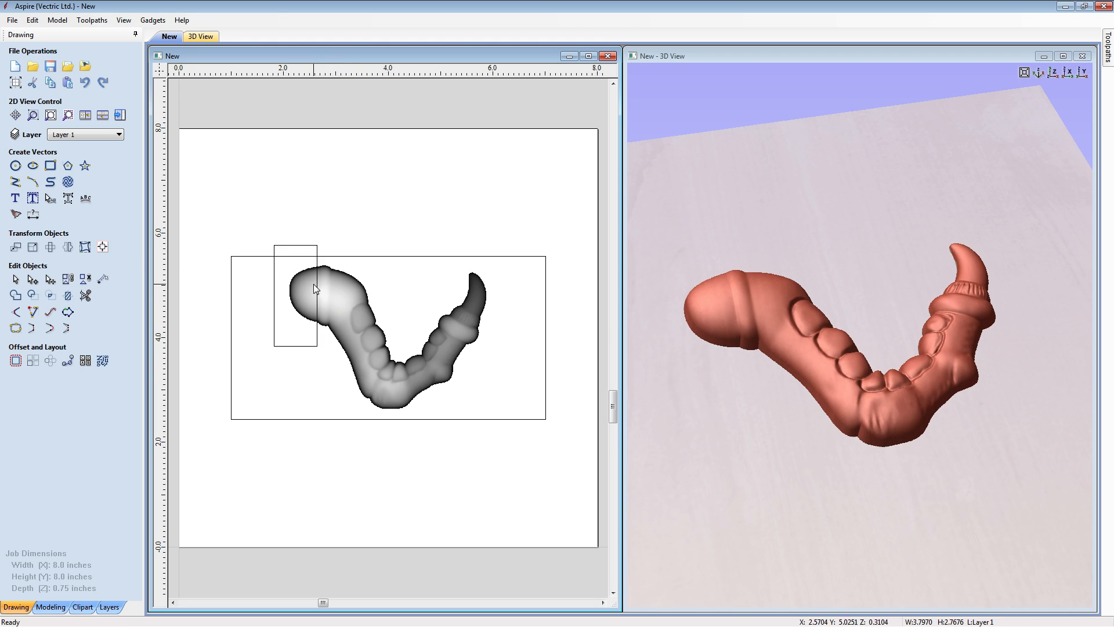
pyautogui.click(50, 612)
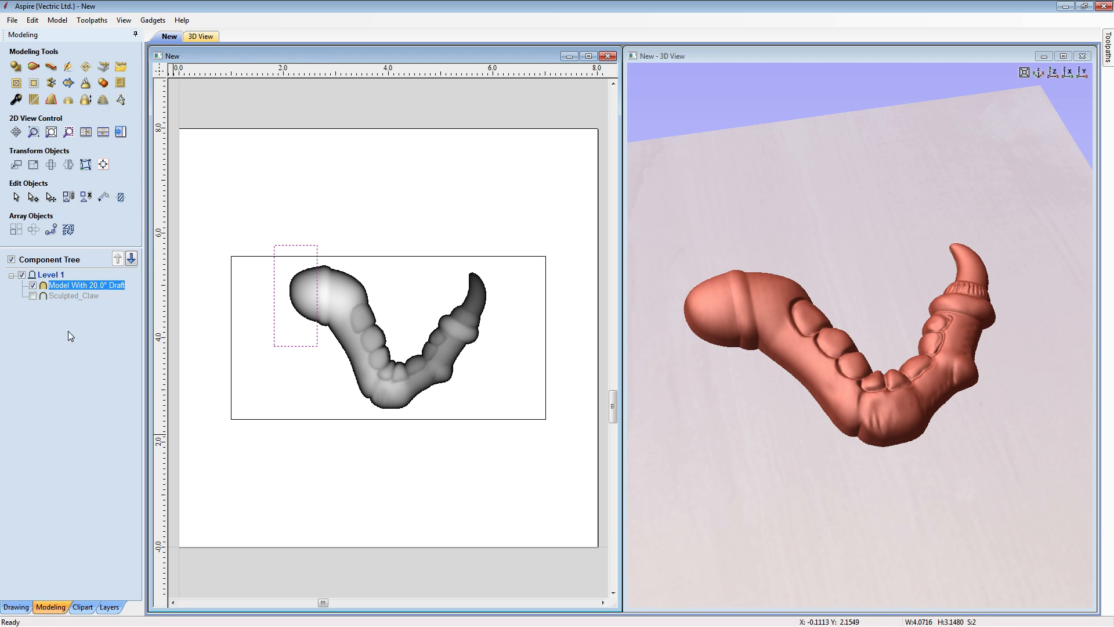
pyautogui.click(16, 87)
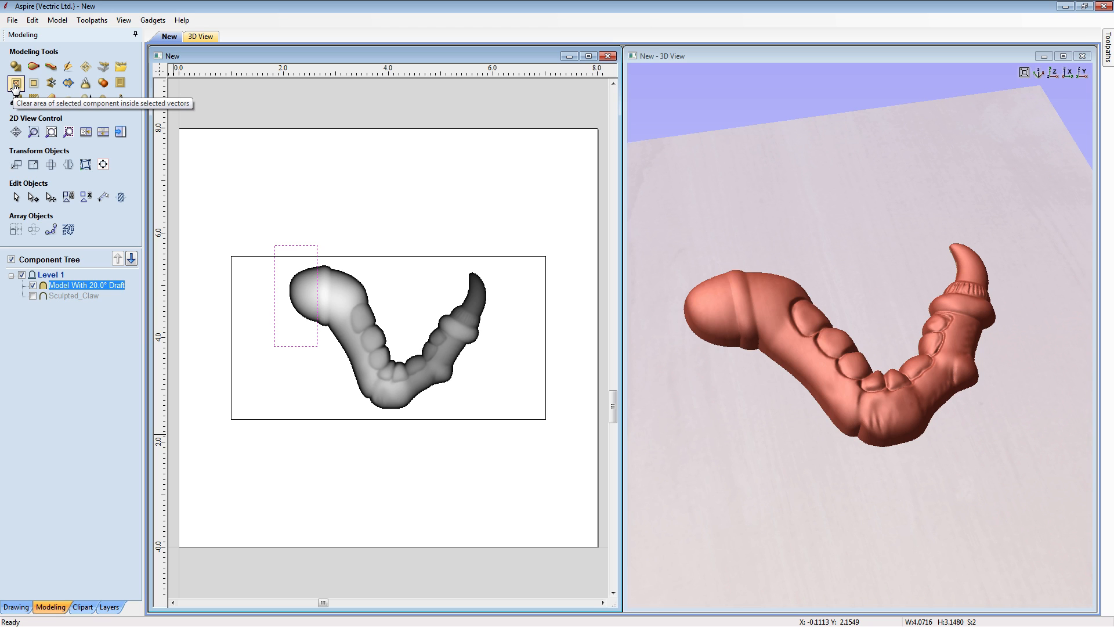
pyautogui.click(299, 246)
pyautogui.click(301, 249)
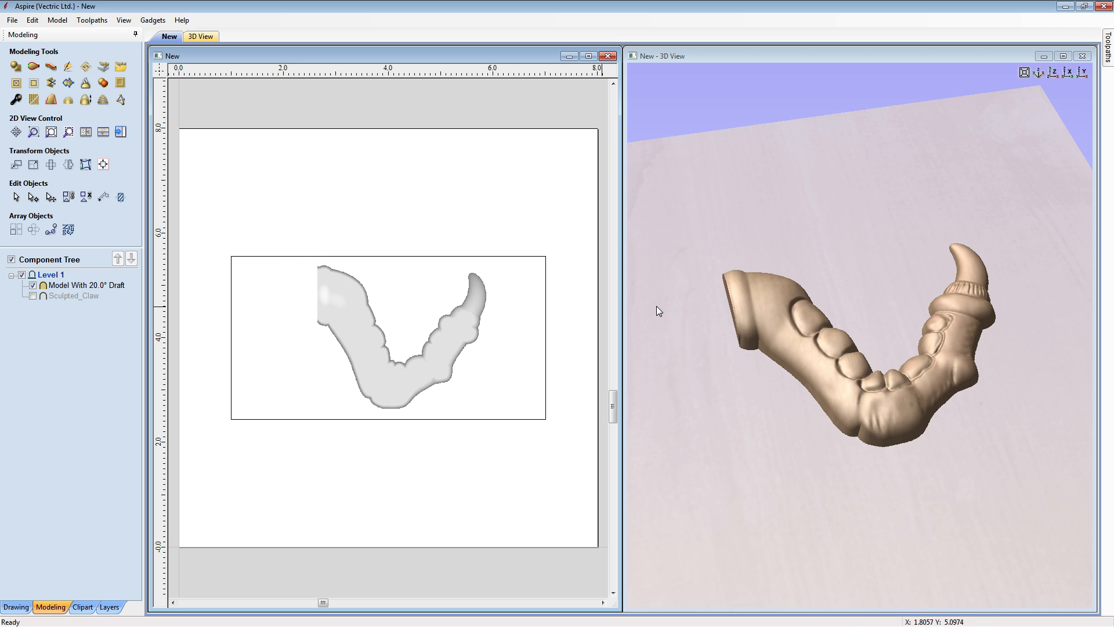
# - Examine the flat cut end of the claw from several angles in 3D
pyautogui.moveTo(657, 305); pyautogui.dragTo(952, 381)
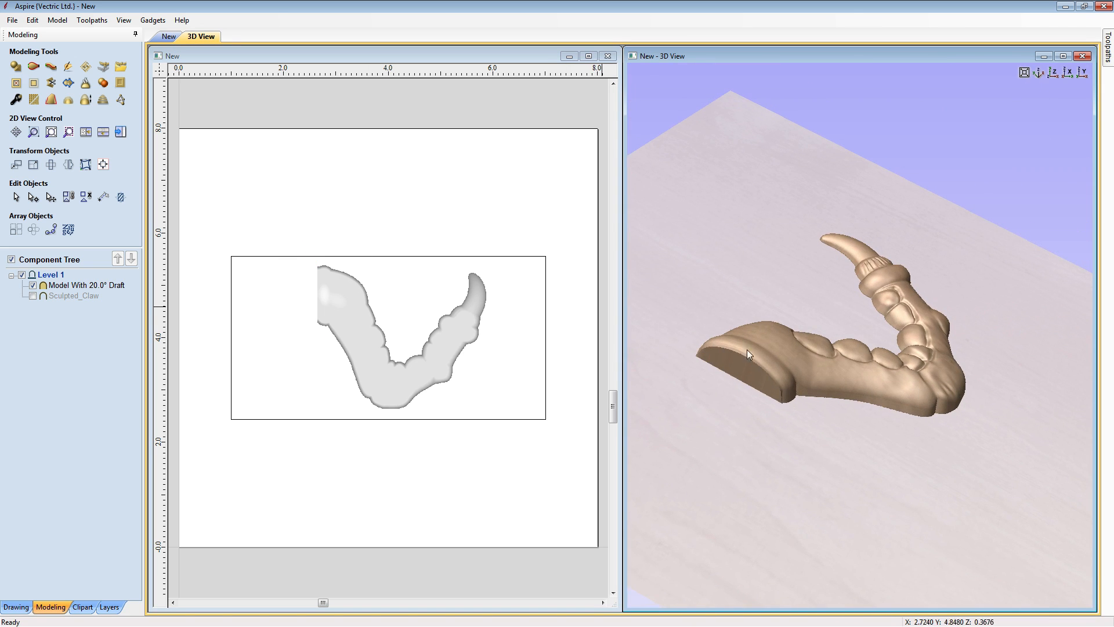
pyautogui.moveTo(1043, 105); pyautogui.dragTo(840, 406)
pyautogui.scroll(3, 885, 336)
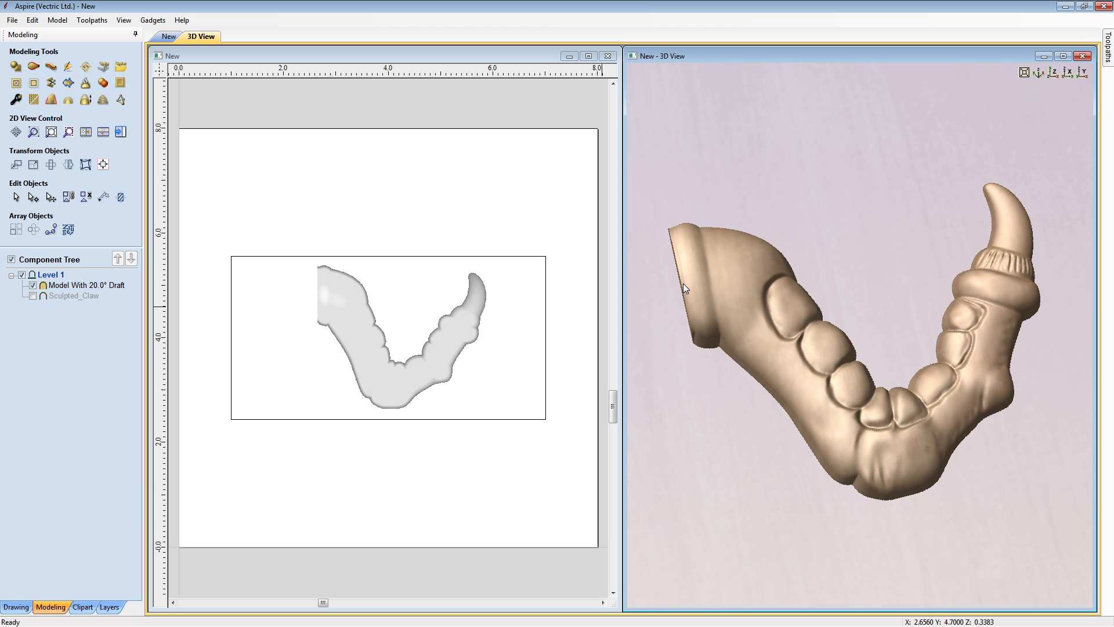
pyautogui.moveTo(839, 494); pyautogui.dragTo(813, 478)
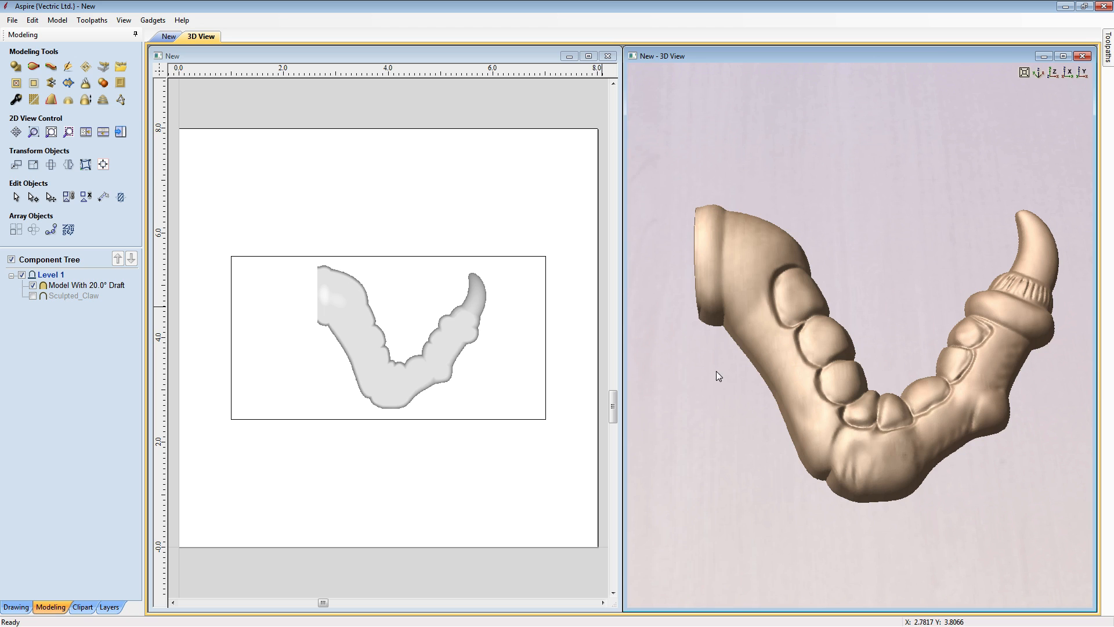
pyautogui.moveTo(716, 371); pyautogui.dragTo(691, 258)
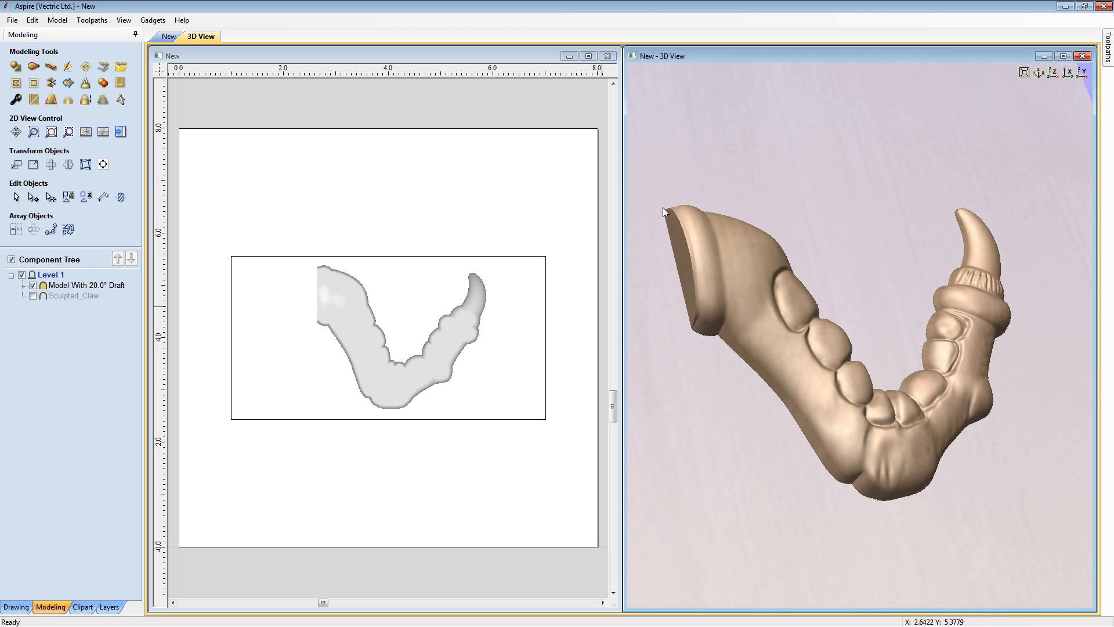
pyautogui.moveTo(829, 482); pyautogui.dragTo(804, 423)
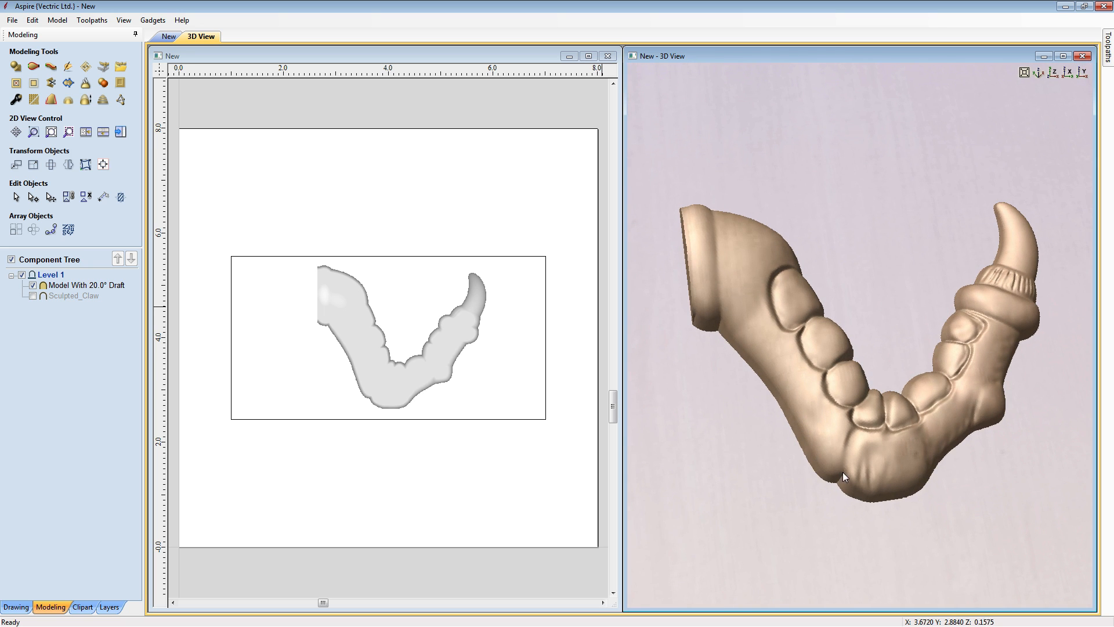
pyautogui.moveTo(842, 471); pyautogui.dragTo(884, 497)
# - Draw a narrow horizontal rectangle about 1.13 by 0.30 inches across the claw's flat cut end
pyautogui.click(331, 363)
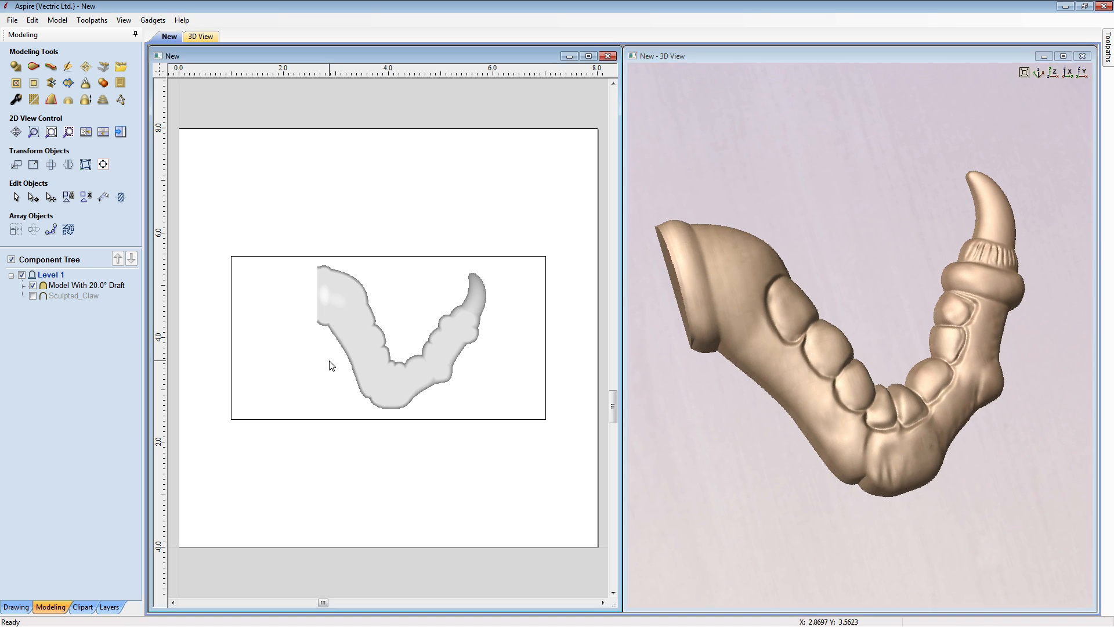
pyautogui.click(16, 606)
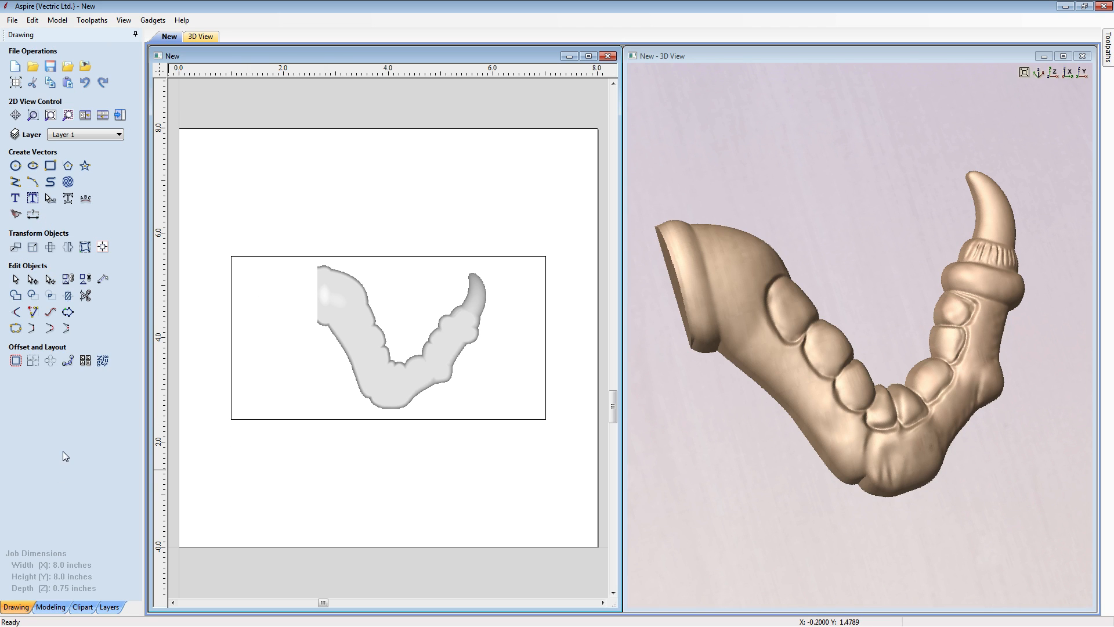
pyautogui.click(50, 166)
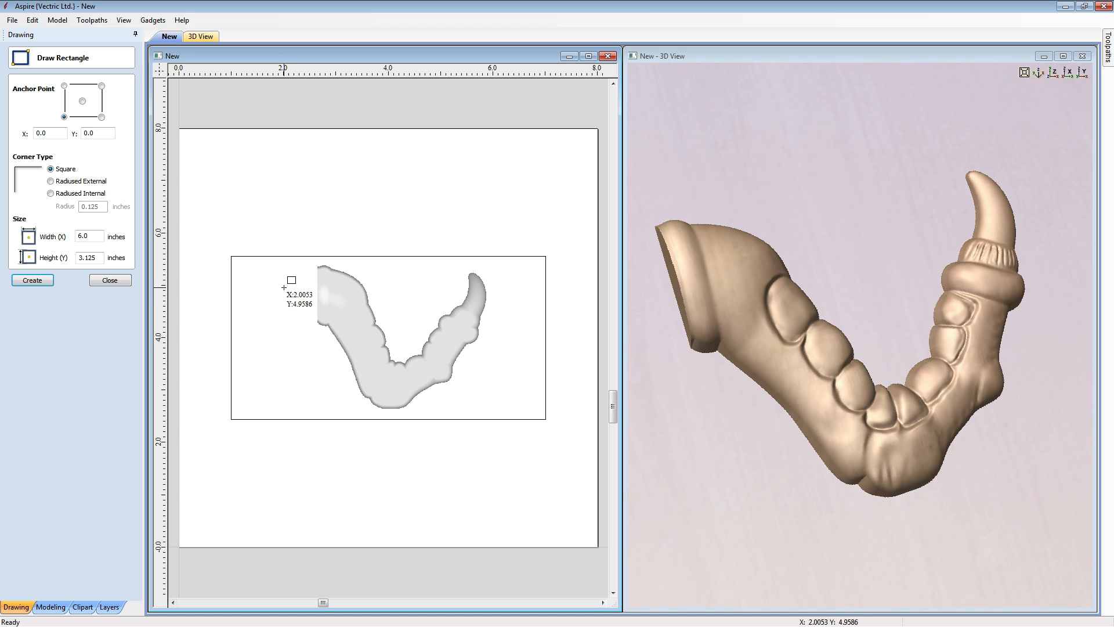
pyautogui.moveTo(277, 287); pyautogui.dragTo(337, 303)
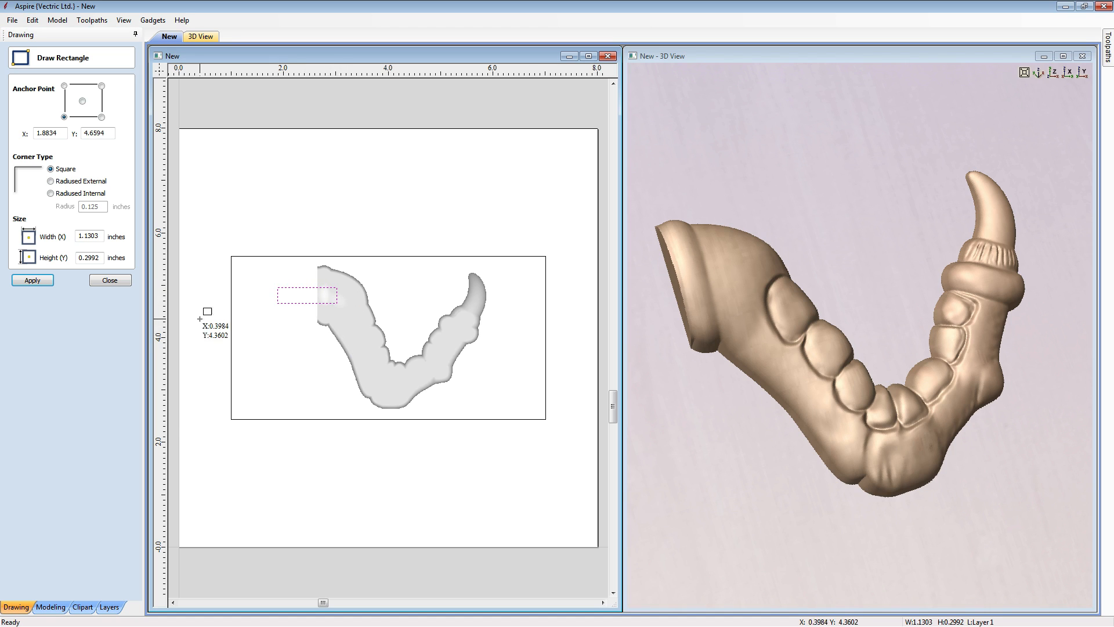
# - Set the narrow rectangle to 1.125 inches wide and 0.2362 inches high, entering the height as 6 mm converted to inches
pyautogui.doubleClick(95, 236)
pyautogui.write('1.1')
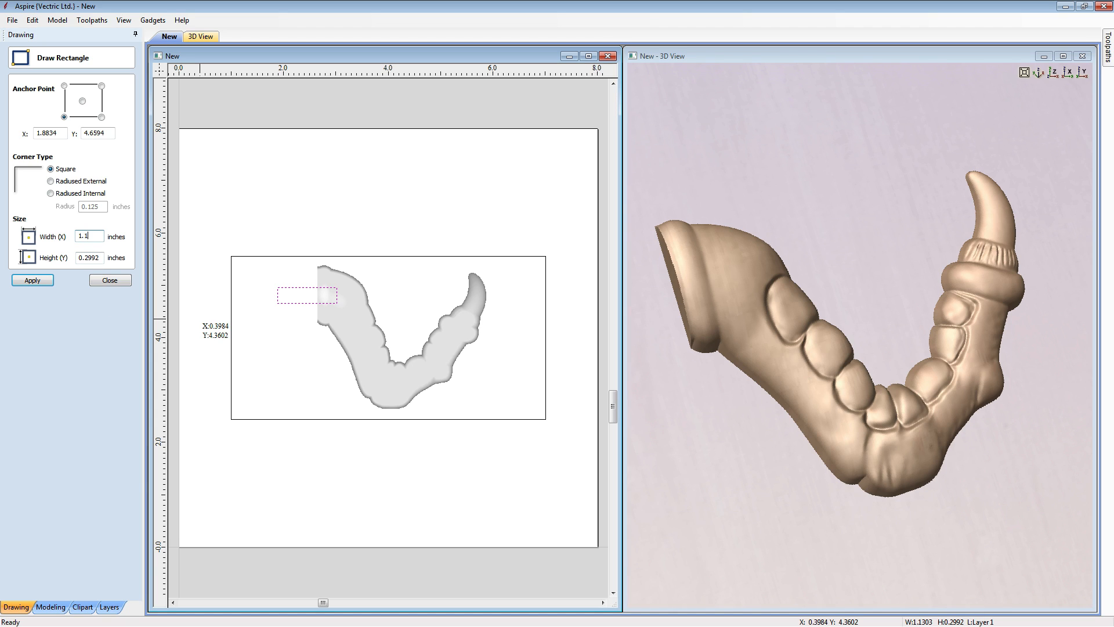
pyautogui.write('25')
pyautogui.press('Tab')
pyautogui.write('6*')
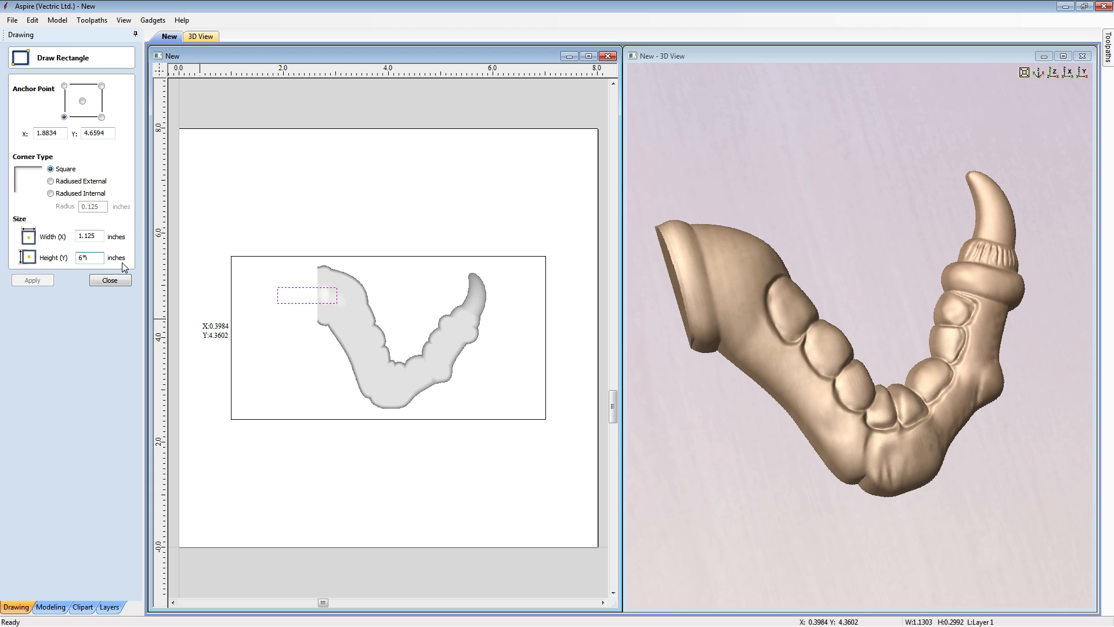
pyautogui.write('i=')
pyautogui.click(51, 279)
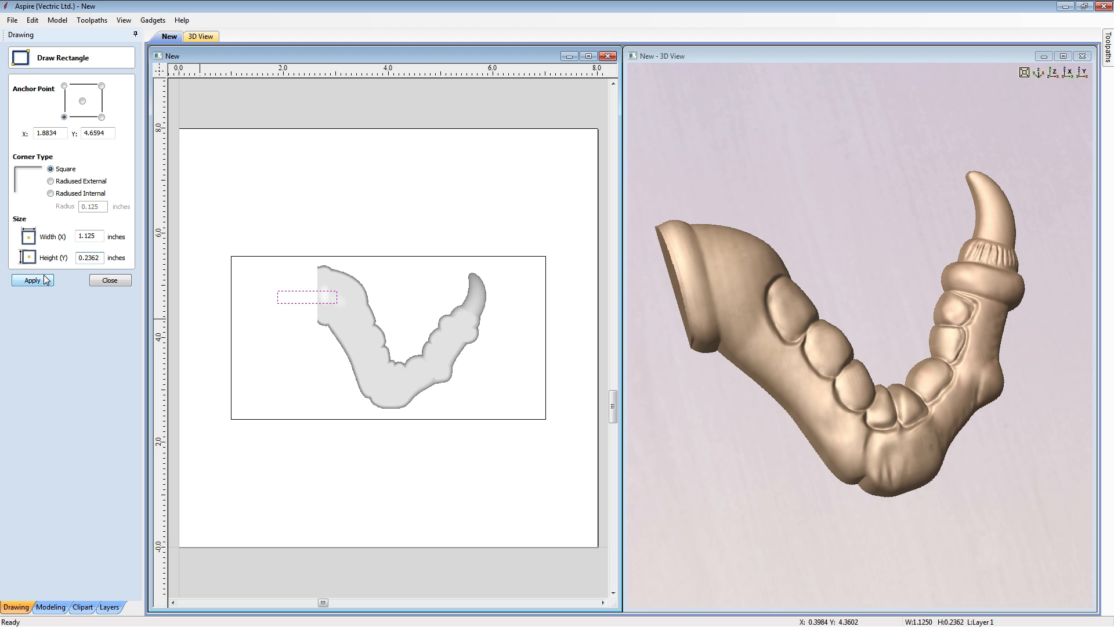
pyautogui.click(110, 280)
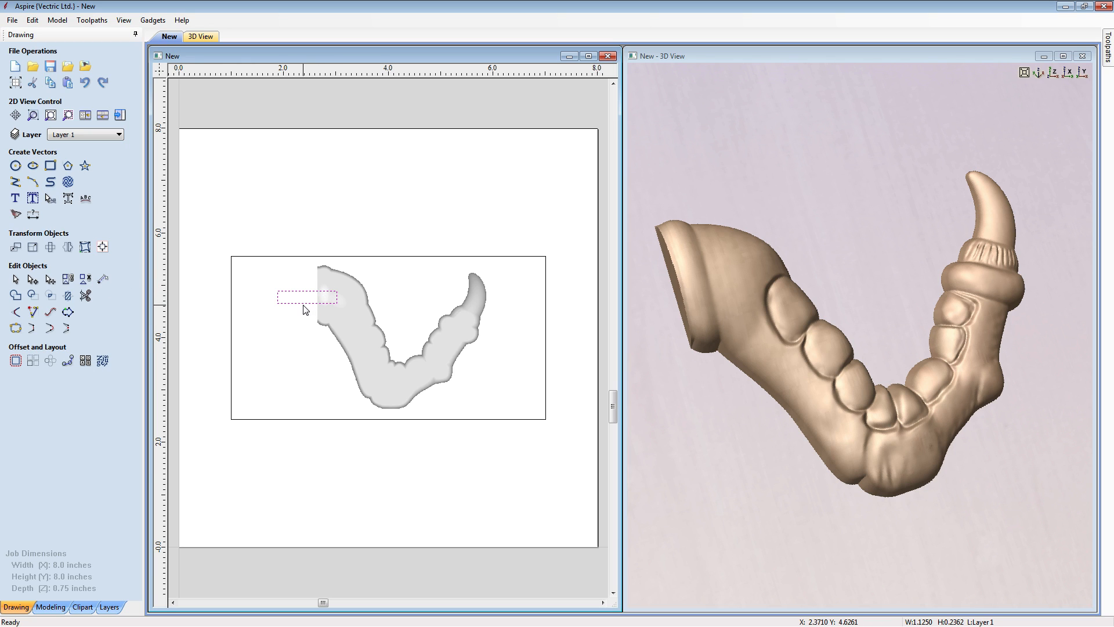
# - Shift the narrow rectangle slightly up and farther into the claw's flat cut end
pyautogui.scroll(5, 309, 310)
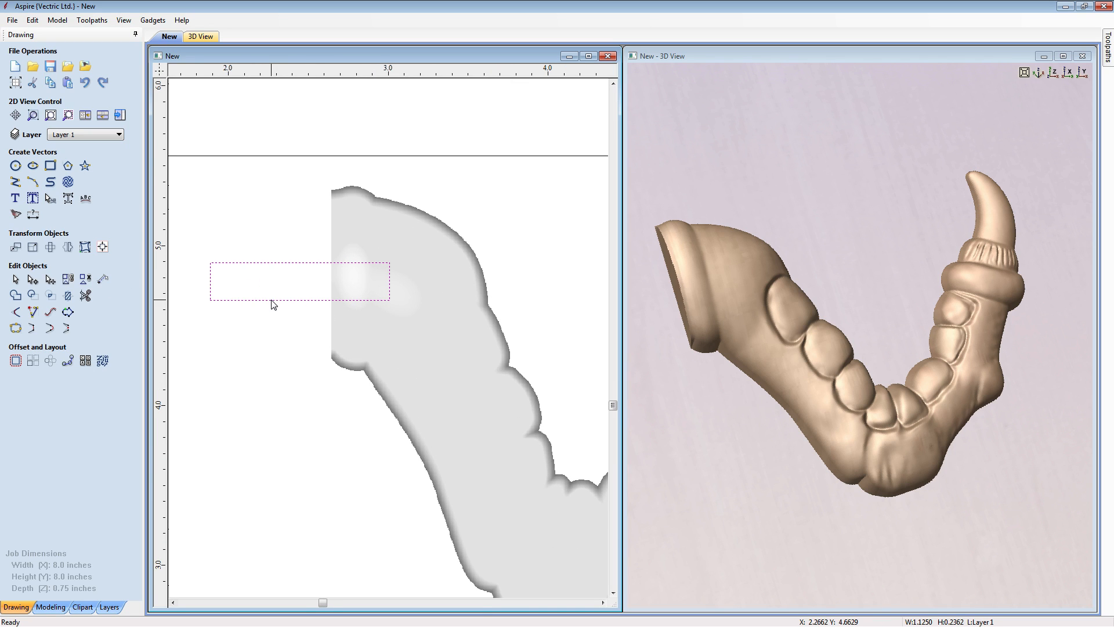
pyautogui.click(298, 300)
pyautogui.moveTo(299, 300); pyautogui.dragTo(345, 298)
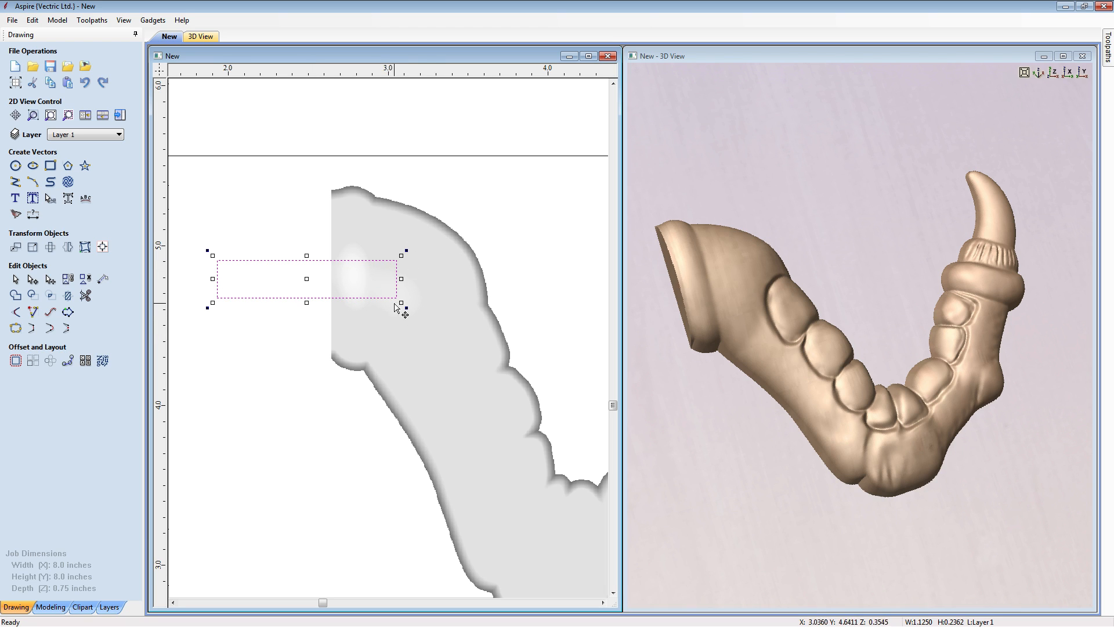
pyautogui.click(319, 311)
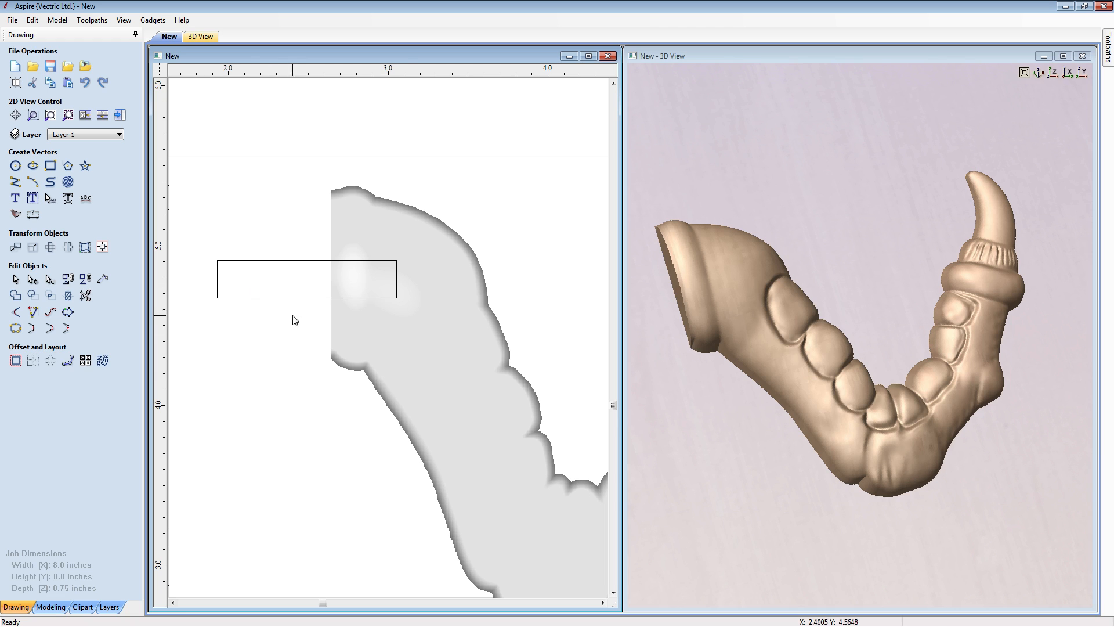
# - Delete both short end spans of the narrow rectangle, keeping only its two long parallel lines
pyautogui.moveTo(708, 405); pyautogui.dragTo(782, 396, button='middle')
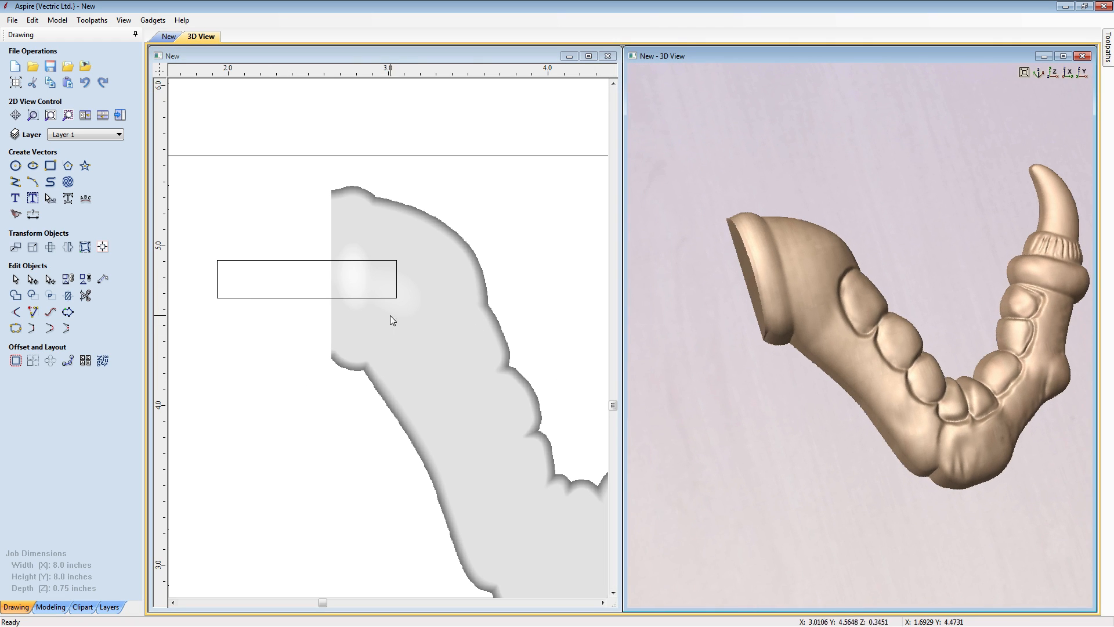
pyautogui.click(217, 288)
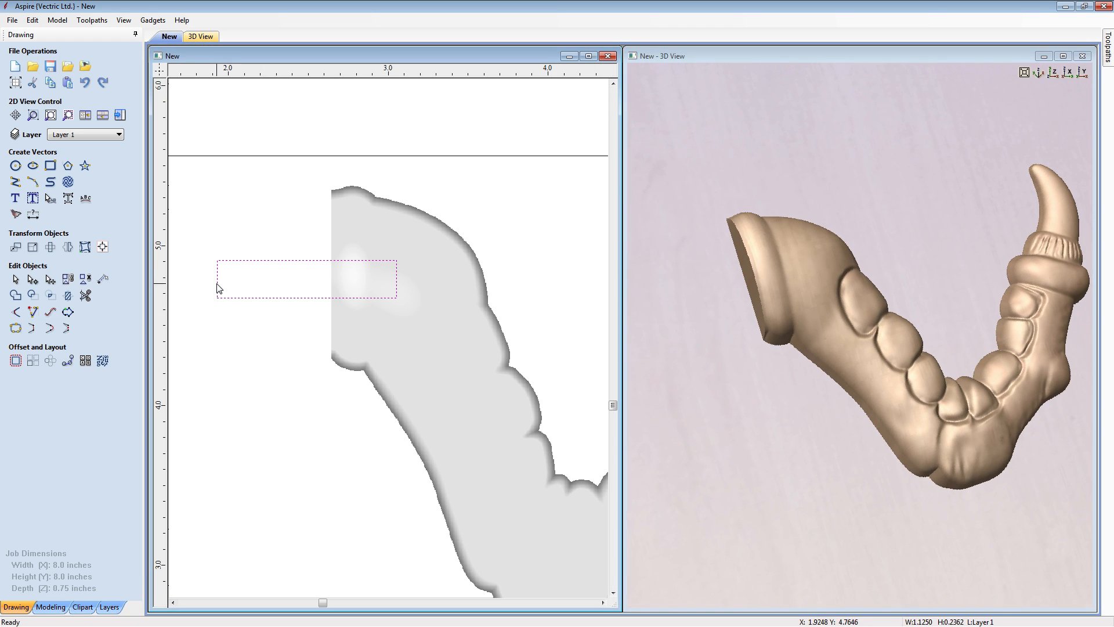
pyautogui.click(218, 291)
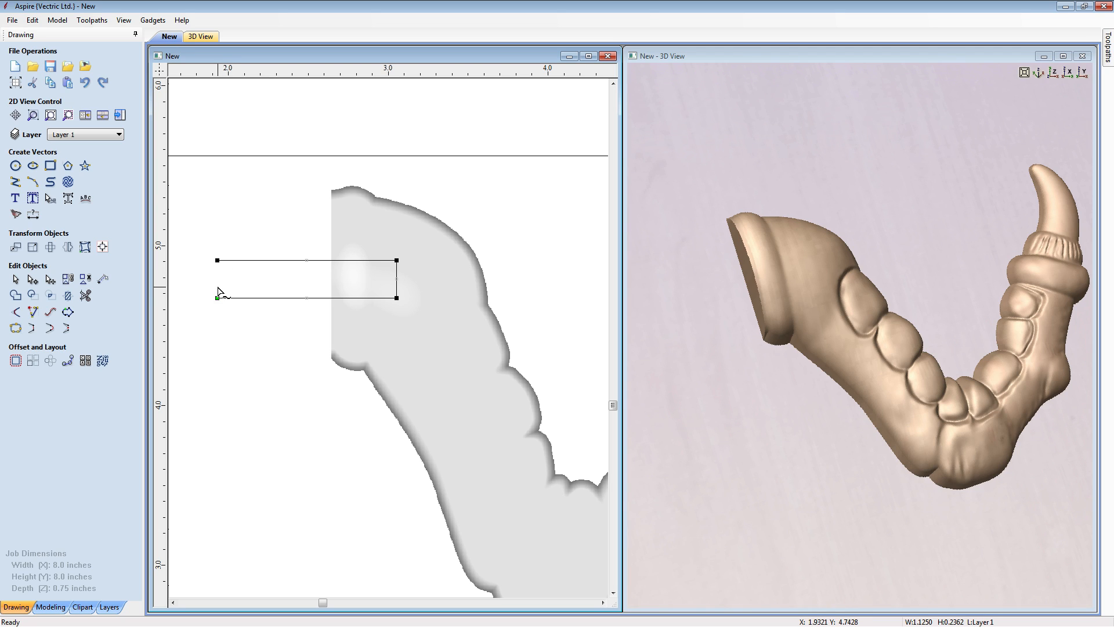
pyautogui.press('d')
pyautogui.click(242, 276)
# - Draw a circle 0.4724 inches in diameter, centered on the outer end of the lower parallel line
pyautogui.click(15, 165)
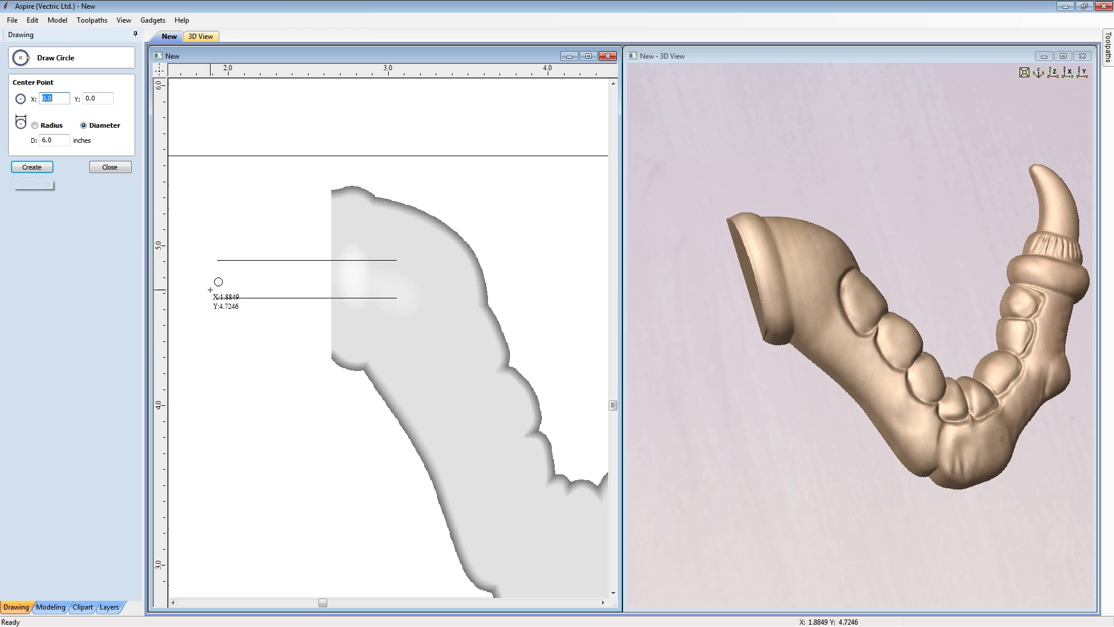
pyautogui.moveTo(217, 297); pyautogui.dragTo(214, 260)
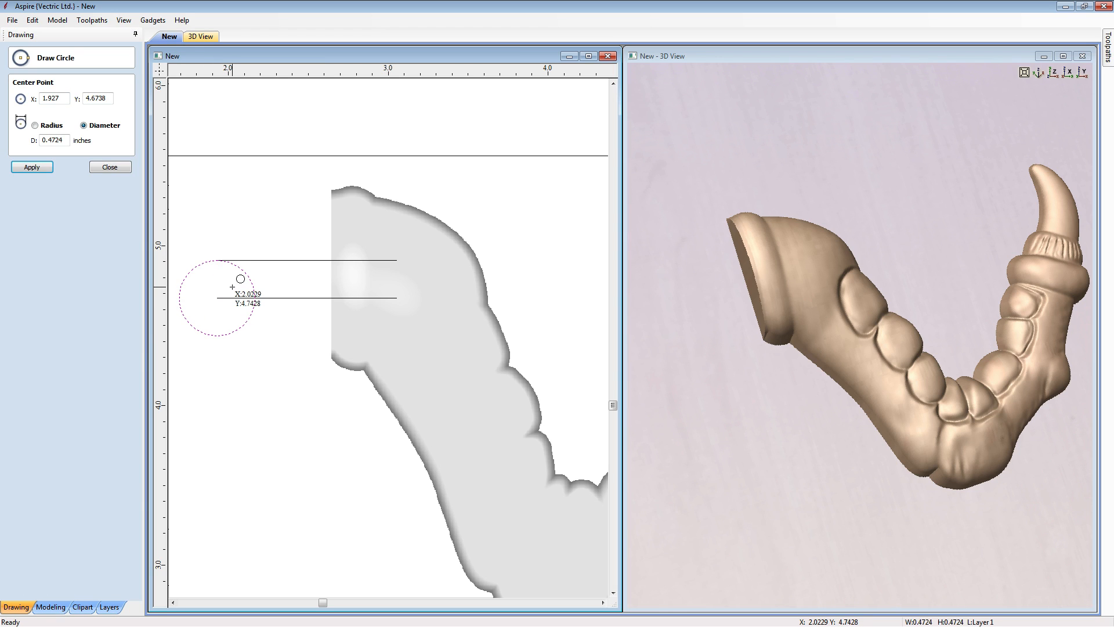
pyautogui.press('Escape')
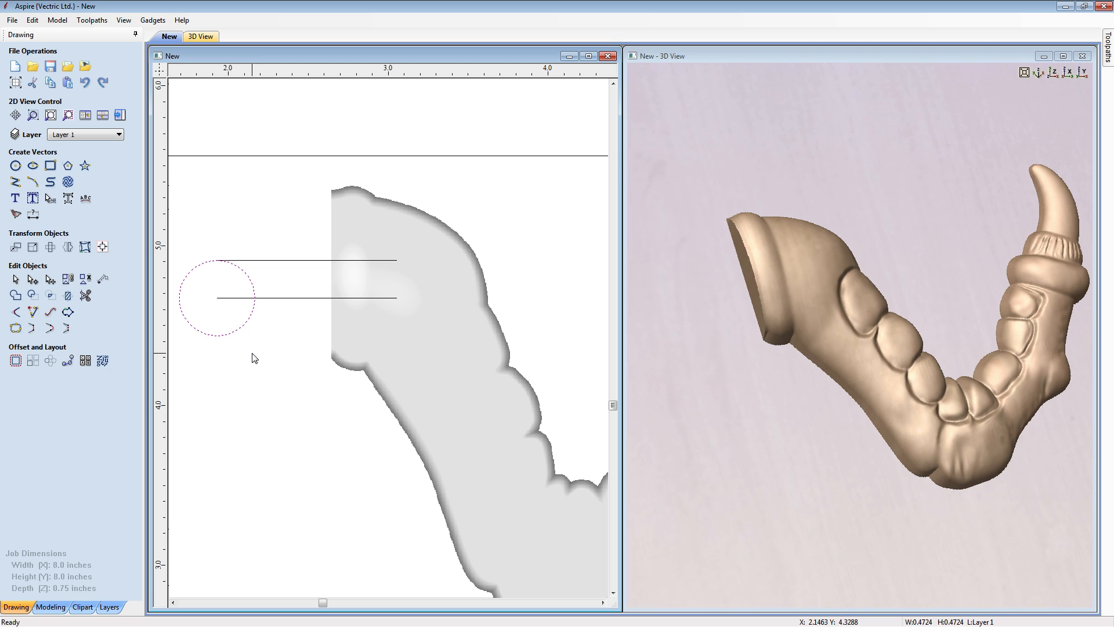
# - Delete the lower half of the circle by node editing to keep an upper semicircular arc
pyautogui.press('n')
pyautogui.press('d')
pyautogui.press('d')
pyautogui.click(209, 341)
pyautogui.click(235, 265)
# - Scale the semicircular arc proportionally to 0.2362 by 0.1181 inches and move it just below the two parallel lines
pyautogui.click(38, 250)
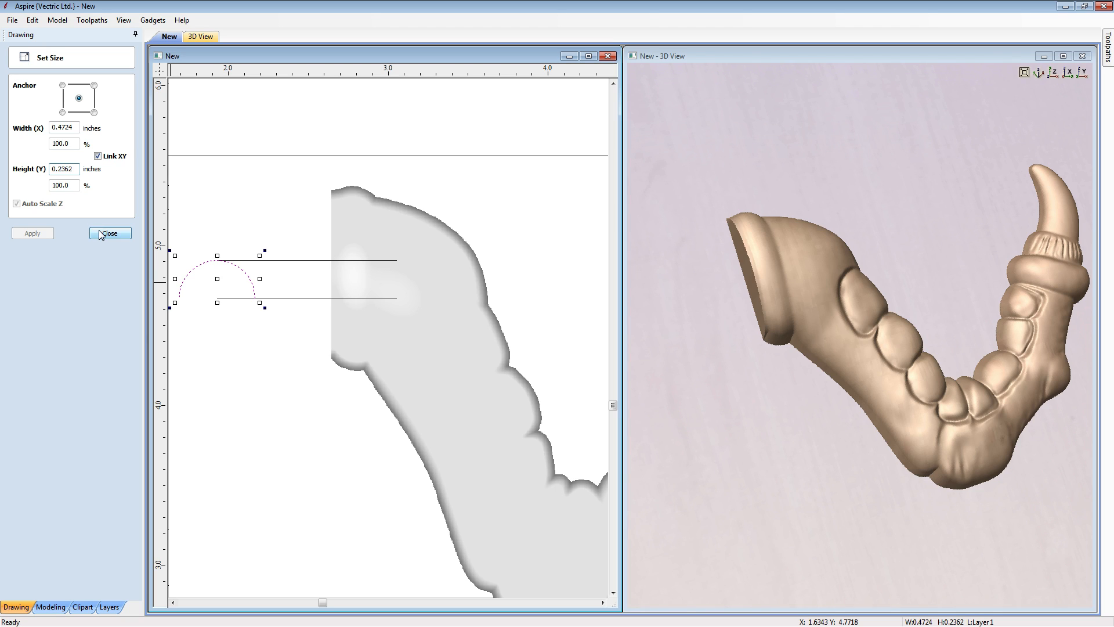
pyautogui.write('2=')
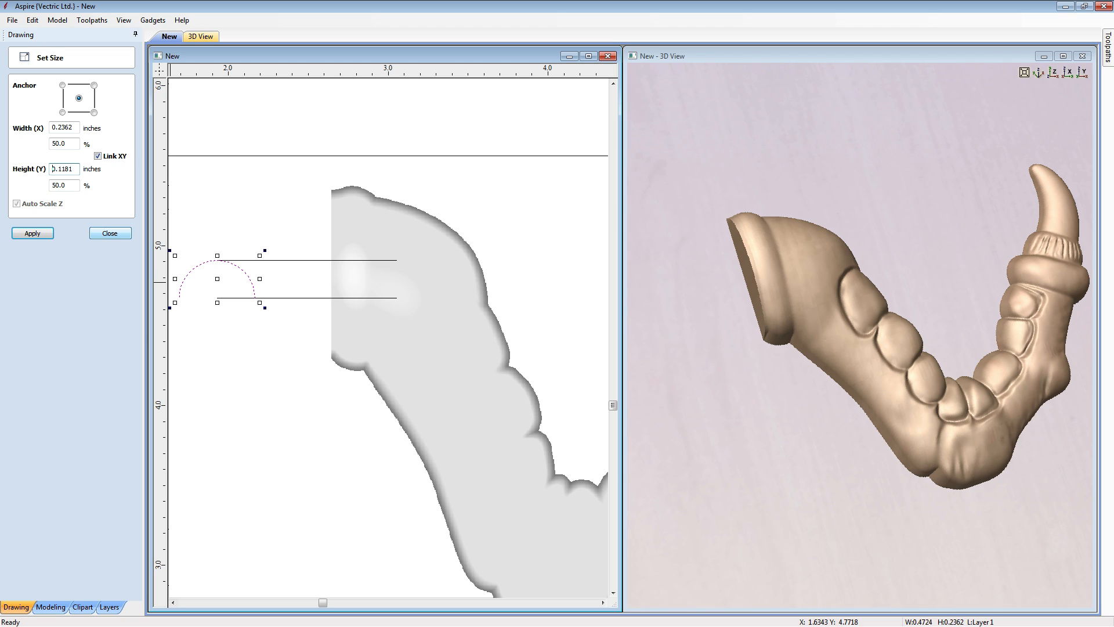
pyautogui.click(33, 234)
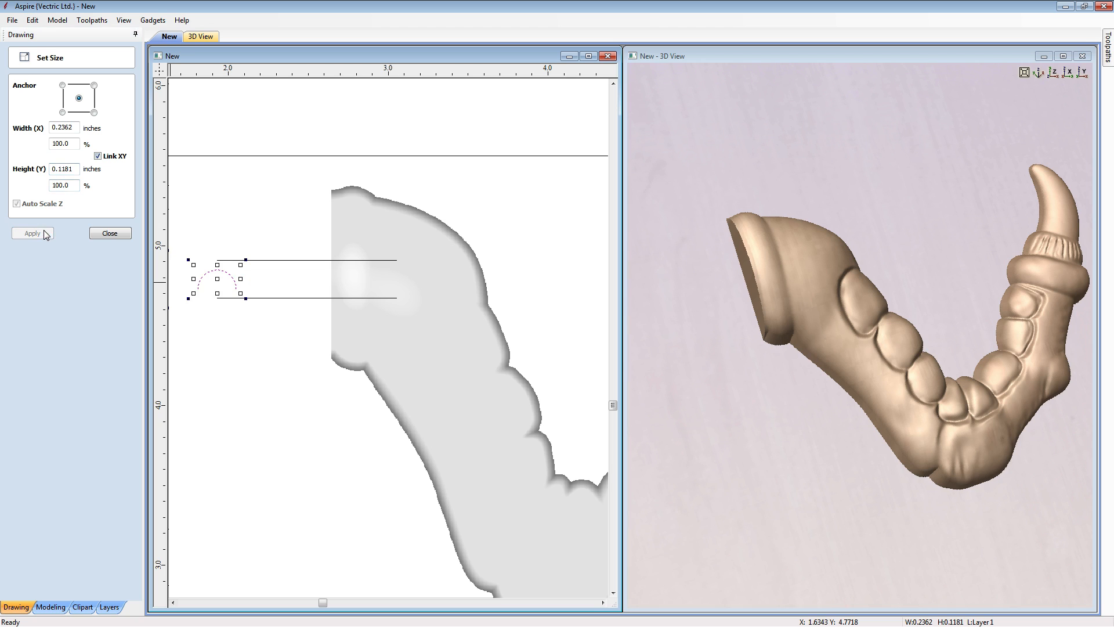
pyautogui.click(99, 233)
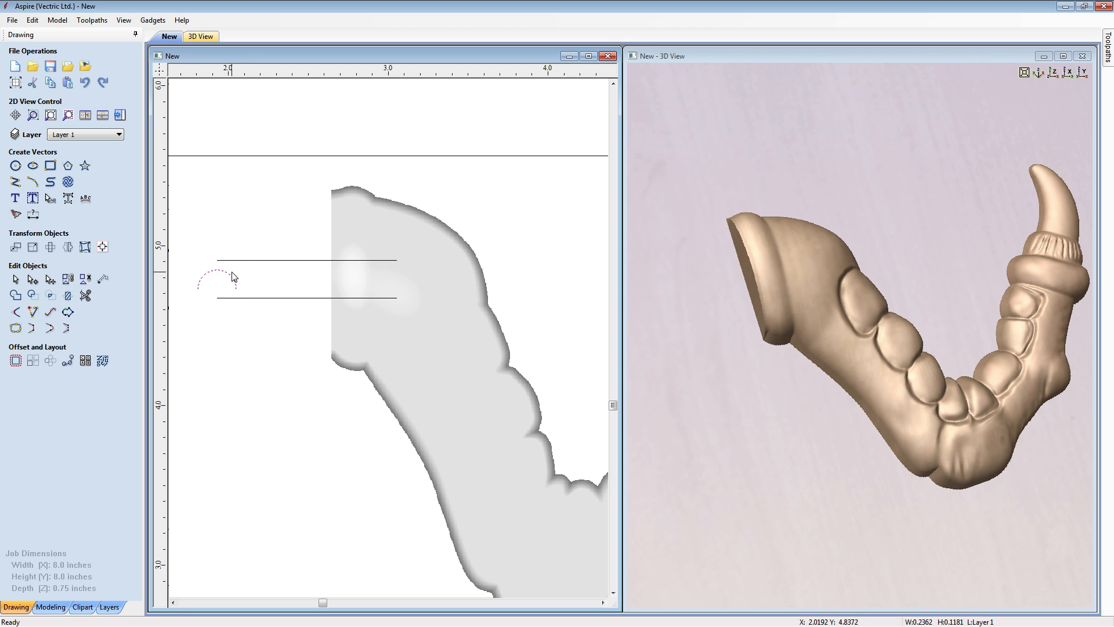
pyautogui.moveTo(223, 285); pyautogui.dragTo(224, 331)
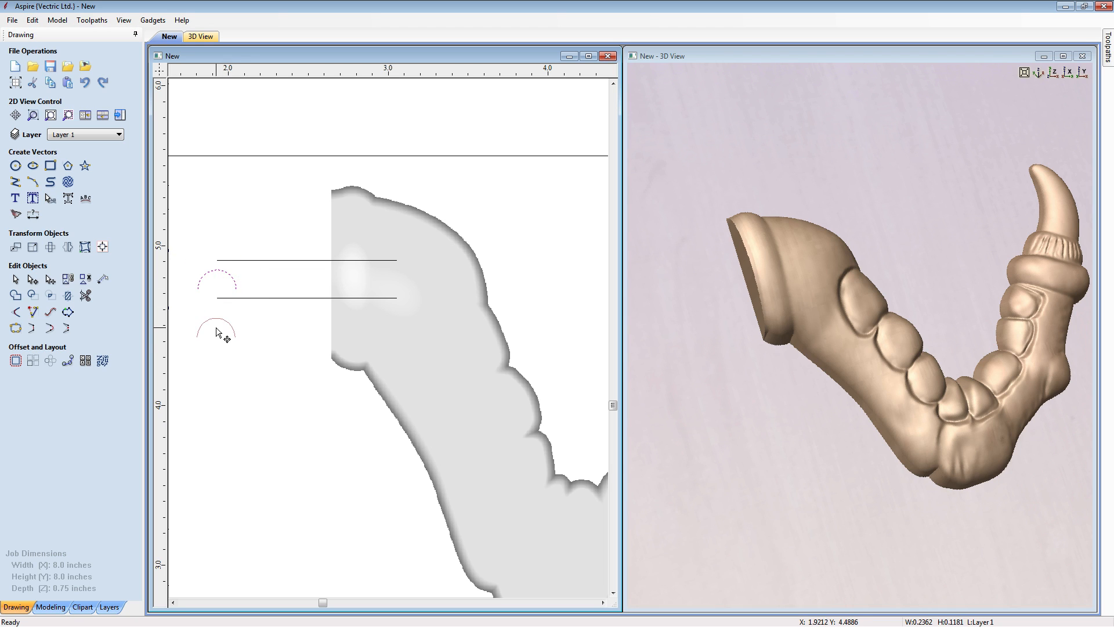
pyautogui.click(274, 343)
# - Use the two parallel lines as Two Rail Sweep drive rails, reversing the upper one so both run toward the claw
pyautogui.click(50, 607)
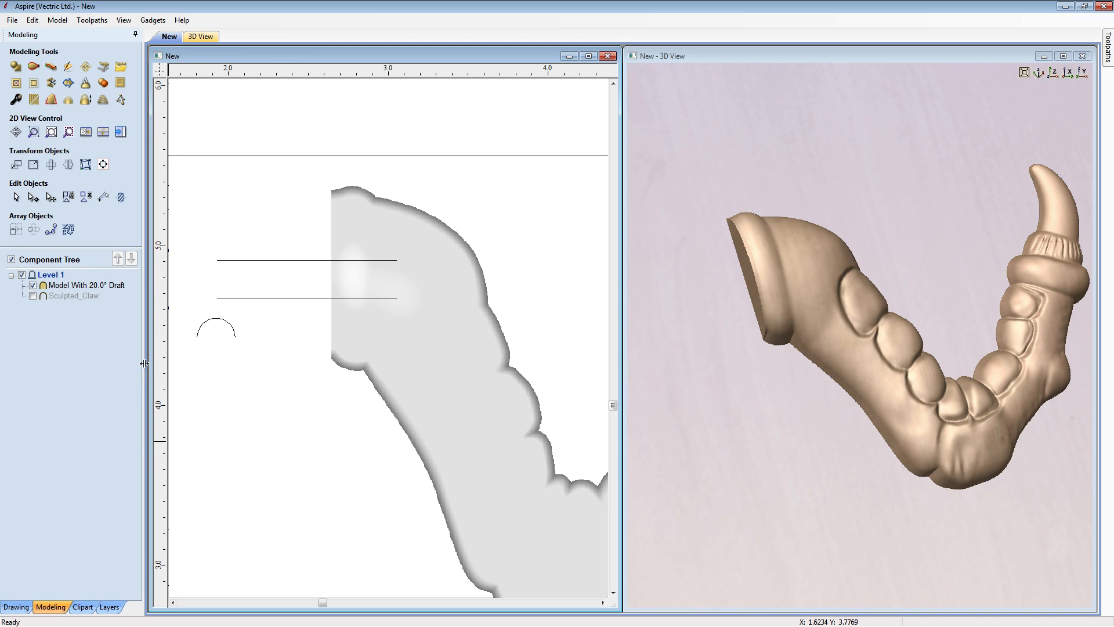
pyautogui.click(226, 261)
pyautogui.keyDown('shift'); pyautogui.click(233, 298); pyautogui.keyUp('shift')
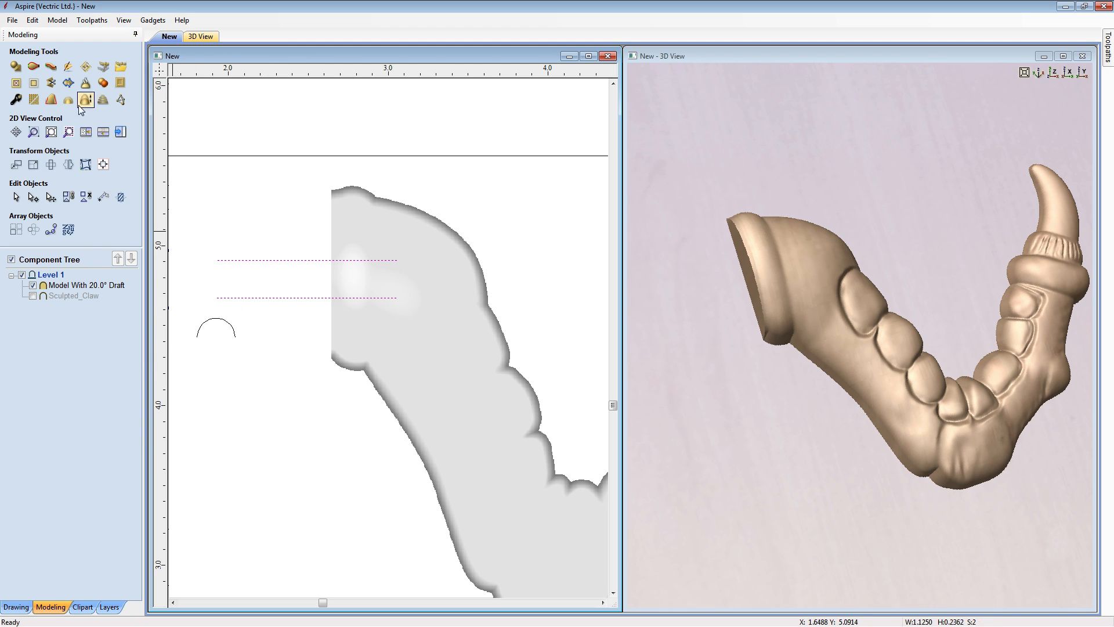
pyautogui.click(33, 66)
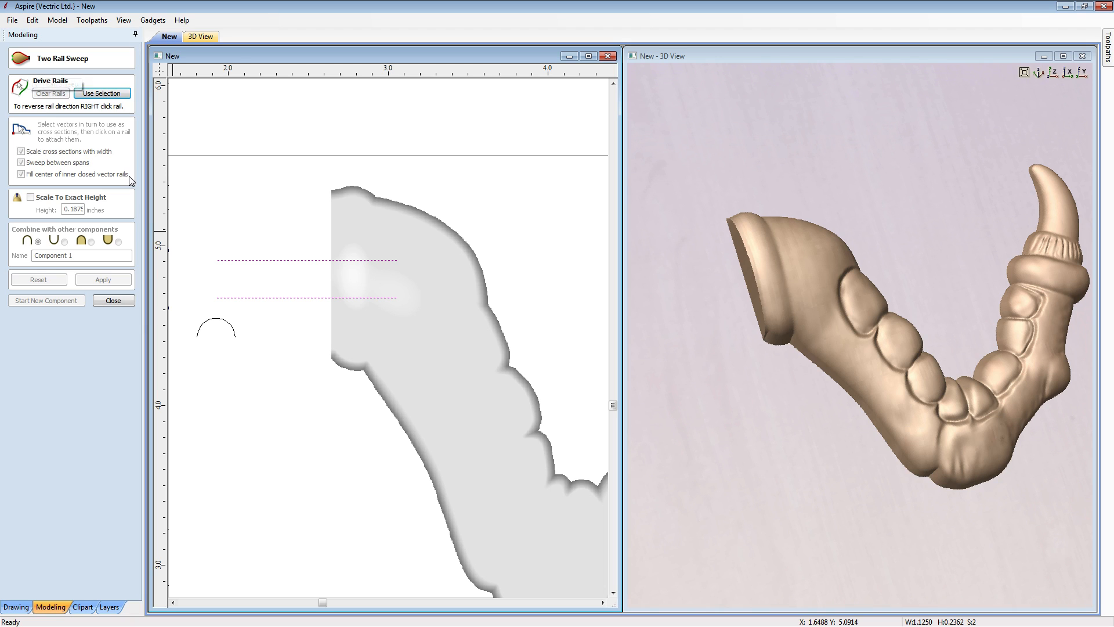
pyautogui.click(125, 93)
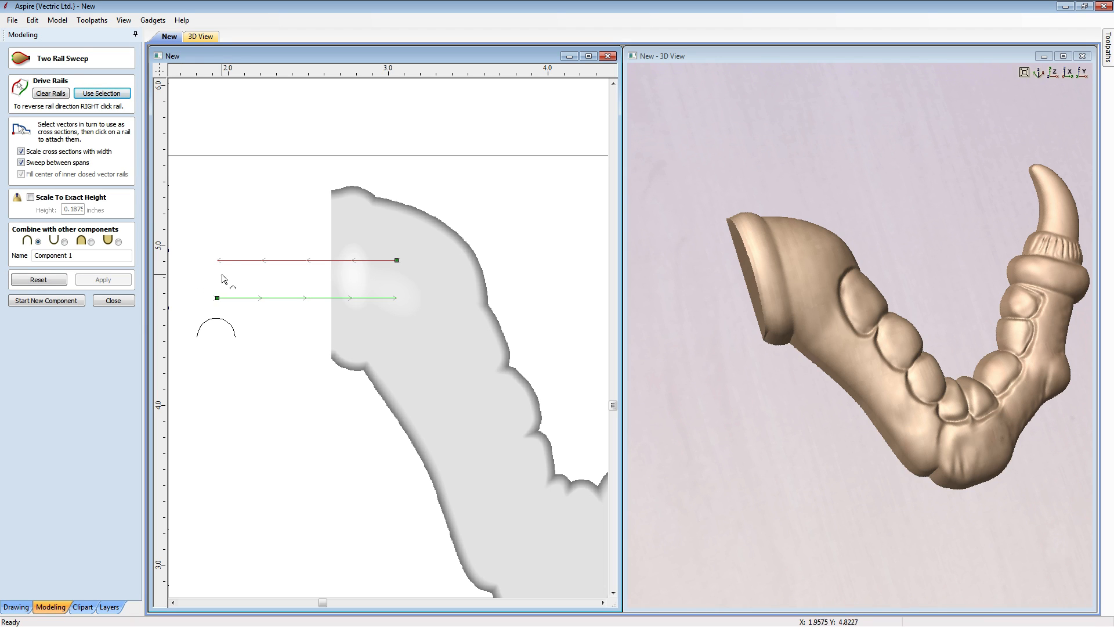
pyautogui.rightClick(258, 264)
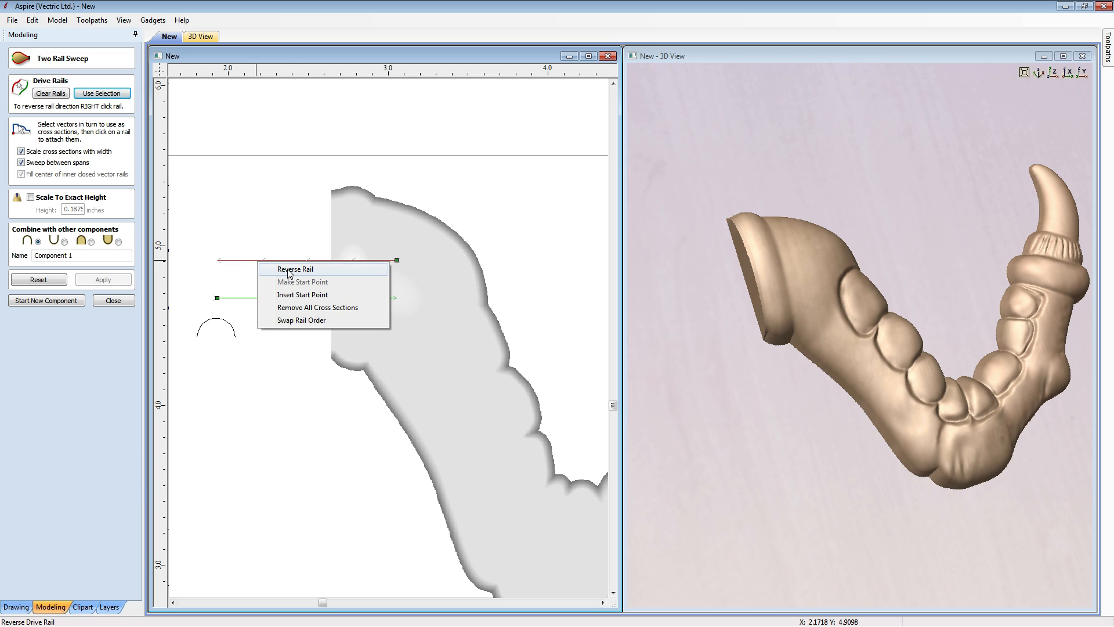
pyautogui.click(288, 270)
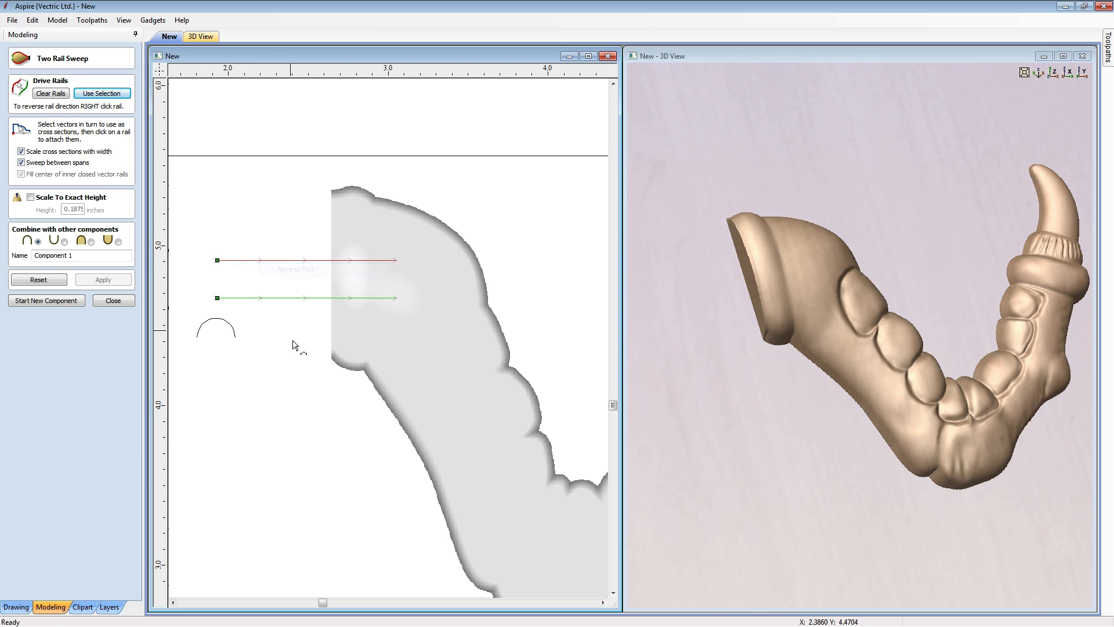
# - Sweep the semicircular arc along the rails without scaling cross sections with width, as a merged component named Bolt Channel
pyautogui.click(217, 319)
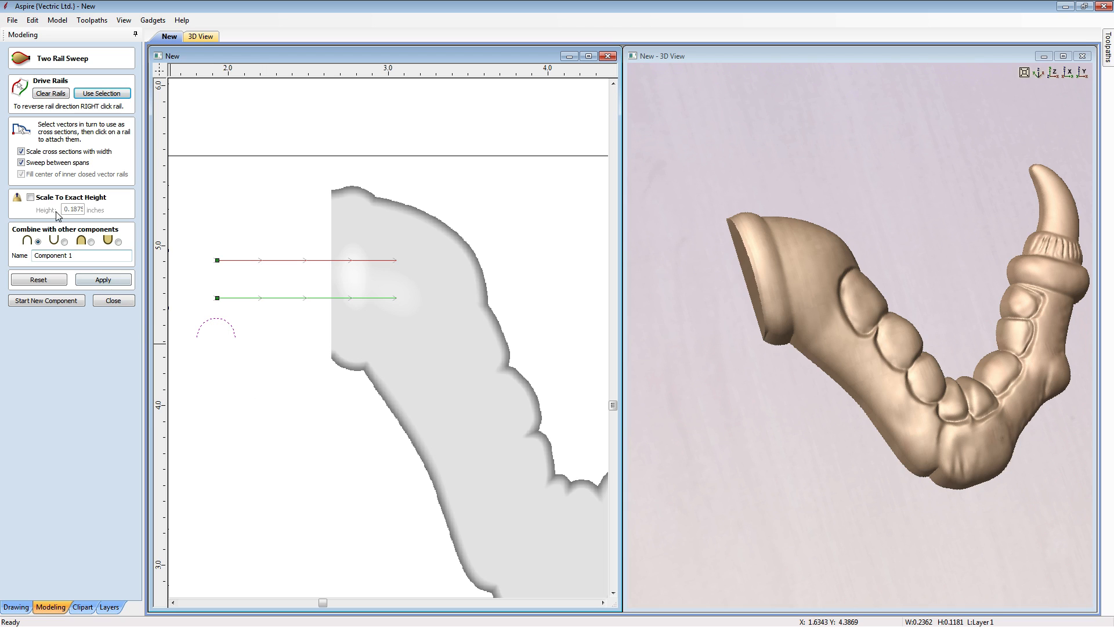
pyautogui.click(20, 151)
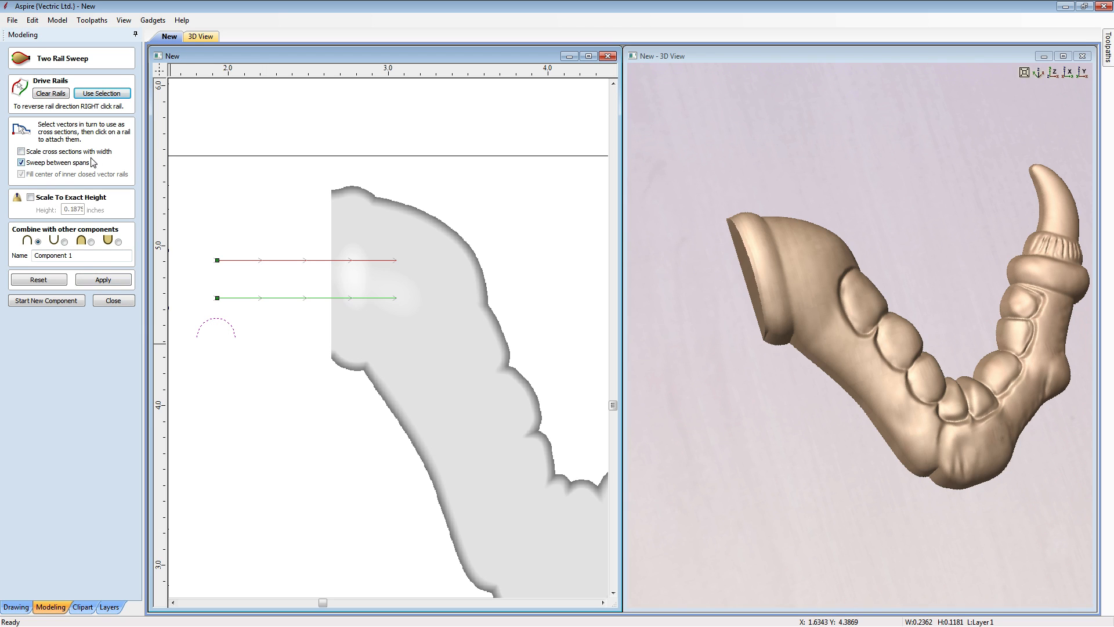
pyautogui.click(91, 242)
pyautogui.moveTo(100, 258); pyautogui.dragTo(16, 262)
pyautogui.write('Bolt Channel')
pyautogui.click(103, 279)
pyautogui.click(113, 301)
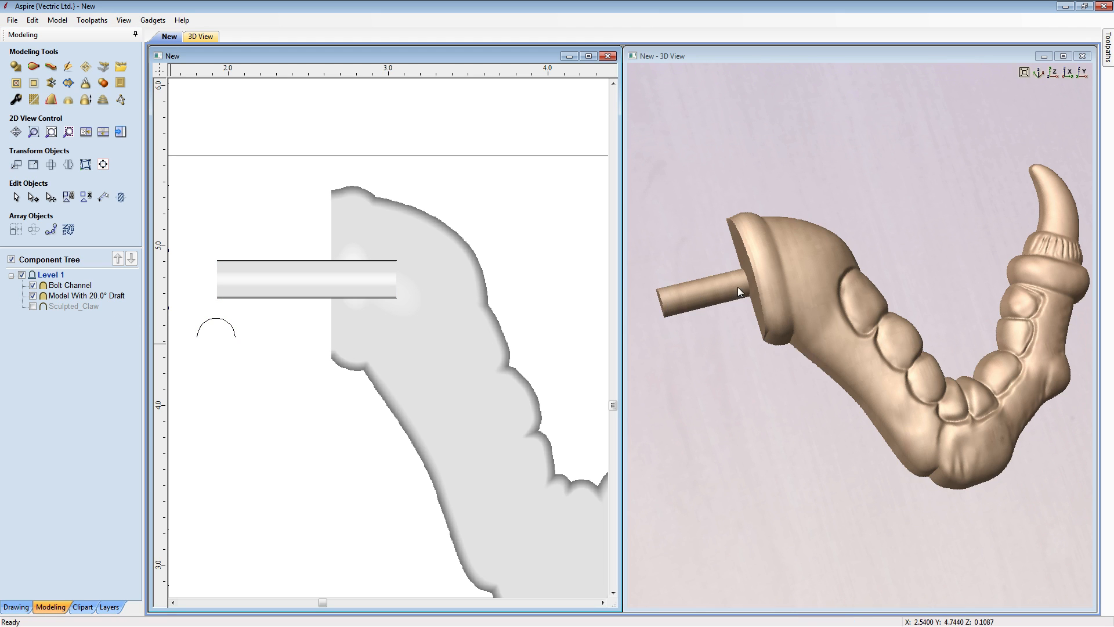
# - Examine the bolt channel where it enters the claw's flat end in 3D
pyautogui.click(712, 398)
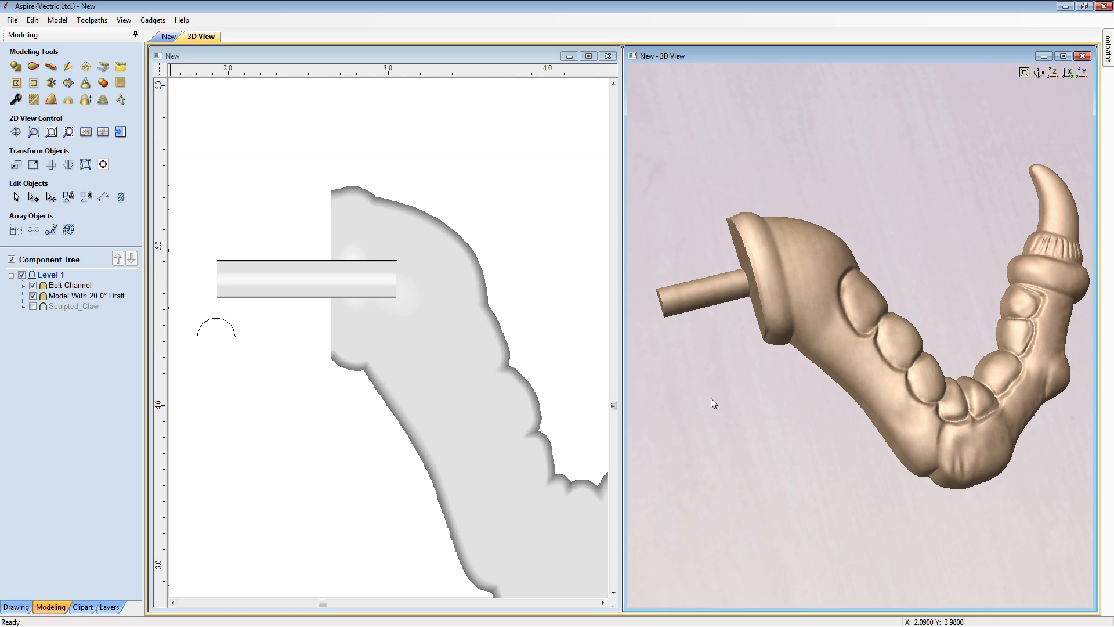
pyautogui.moveTo(841, 448); pyautogui.dragTo(956, 368)
pyautogui.moveTo(880, 397); pyautogui.dragTo(982, 159)
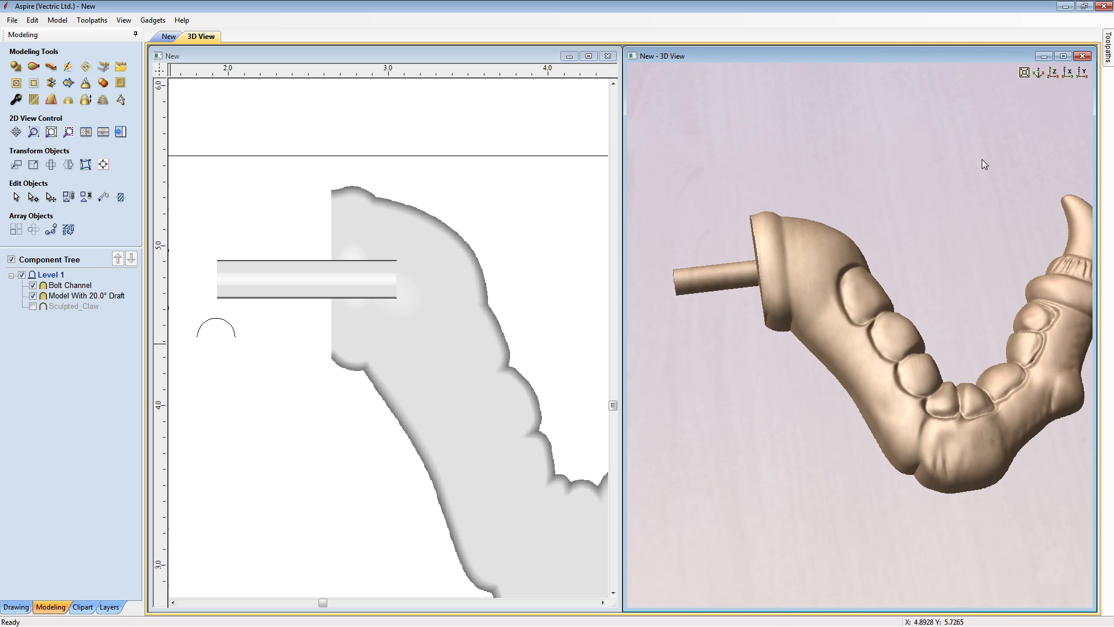
pyautogui.click(1038, 72)
pyautogui.scroll(6, 884, 414)
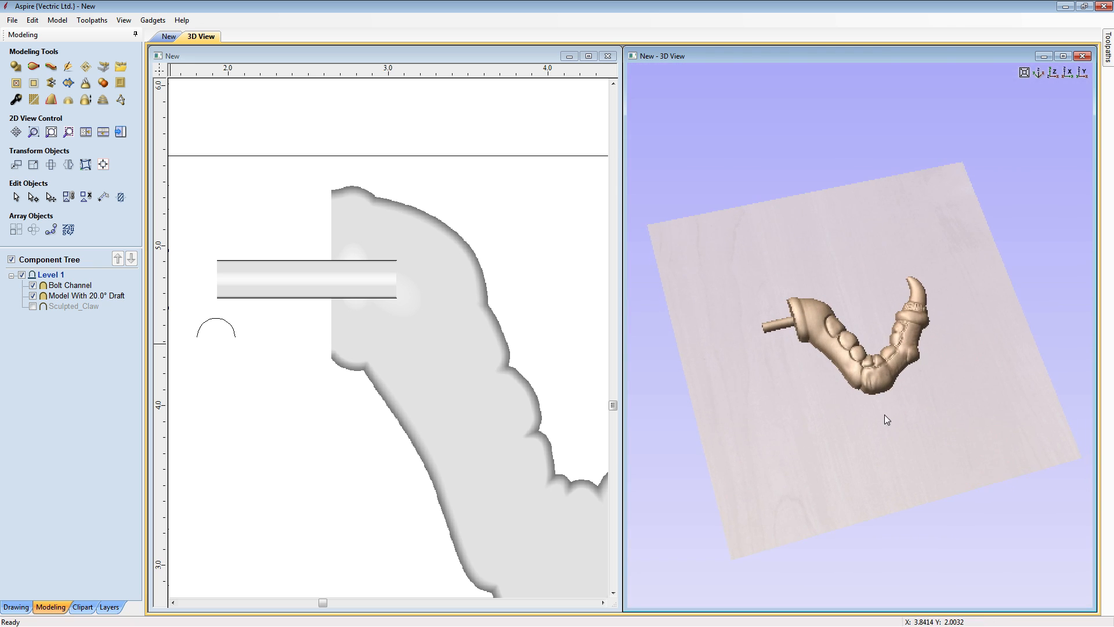
pyautogui.moveTo(898, 344); pyautogui.dragTo(786, 258)
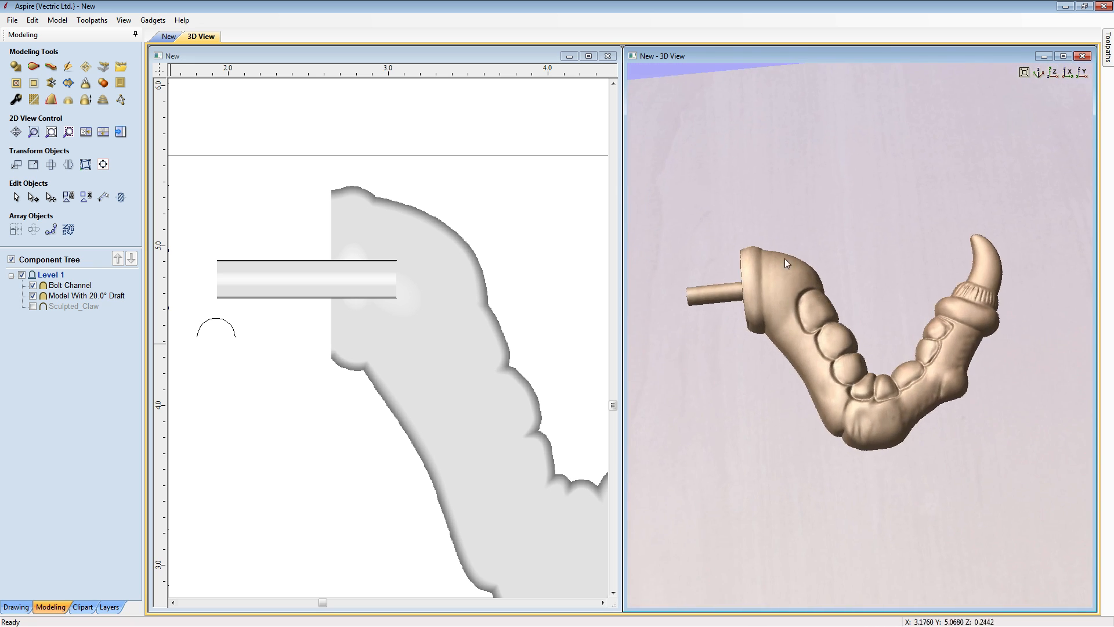
# - Delete the small semicircular arc below the bolt channel
pyautogui.click(558, 274)
pyautogui.press('f')
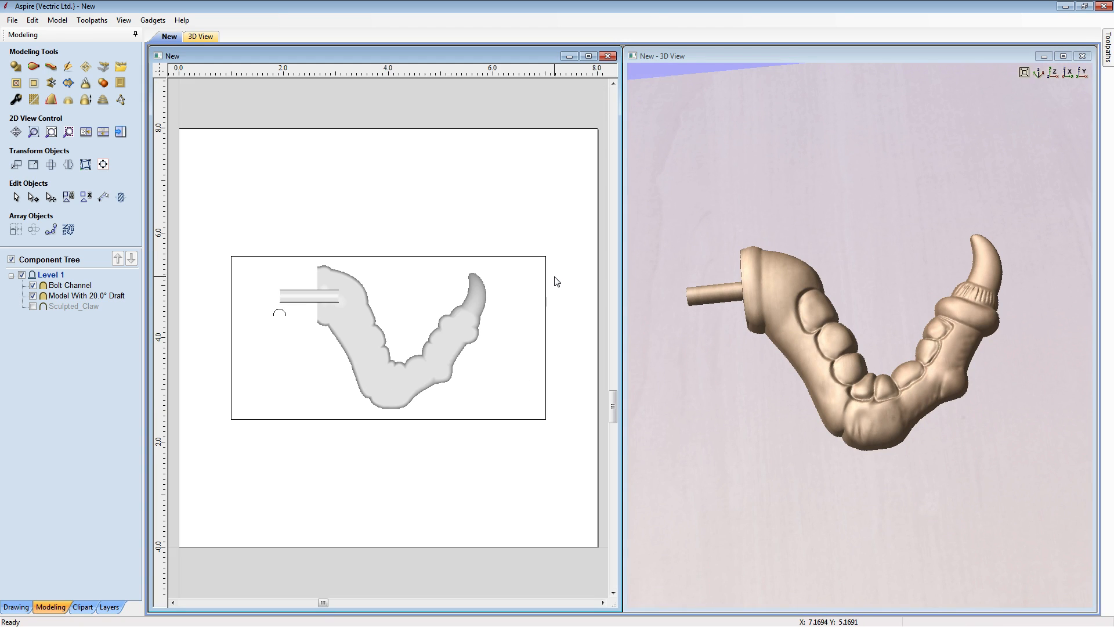
pyautogui.click(297, 298)
pyautogui.click(301, 321)
pyautogui.click(282, 315)
# - Copy the bolt channel with its two rails to above the layout rectangle, and rotate the copy 90 degrees to vertical
pyautogui.moveTo(260, 275); pyautogui.dragTo(350, 317)
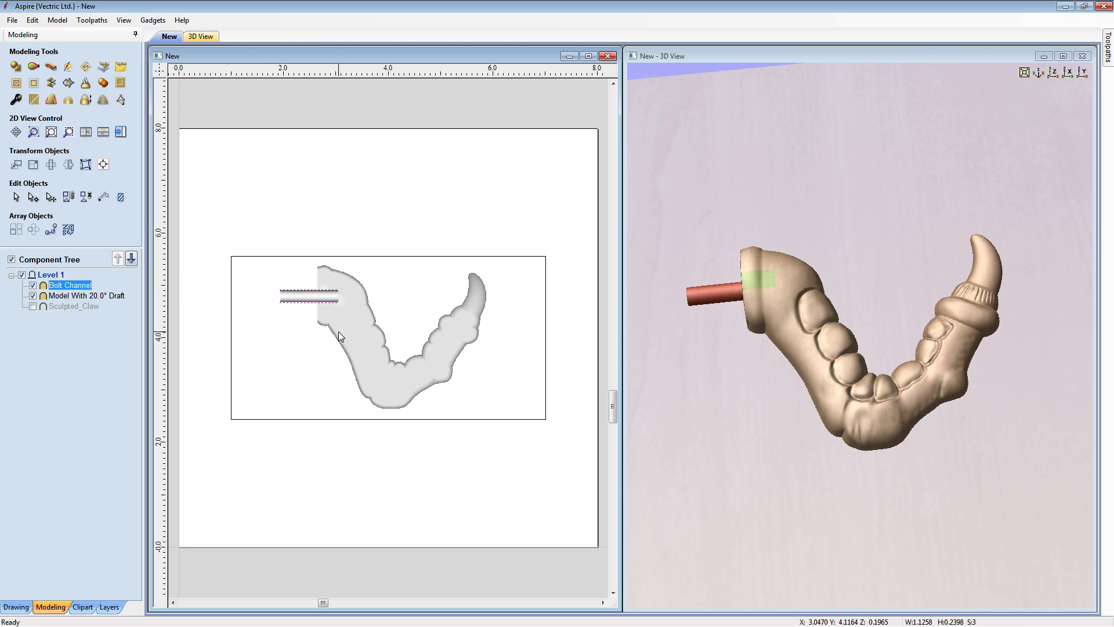
pyautogui.click(316, 299)
pyautogui.moveTo(318, 297); pyautogui.dragTo(318, 224)
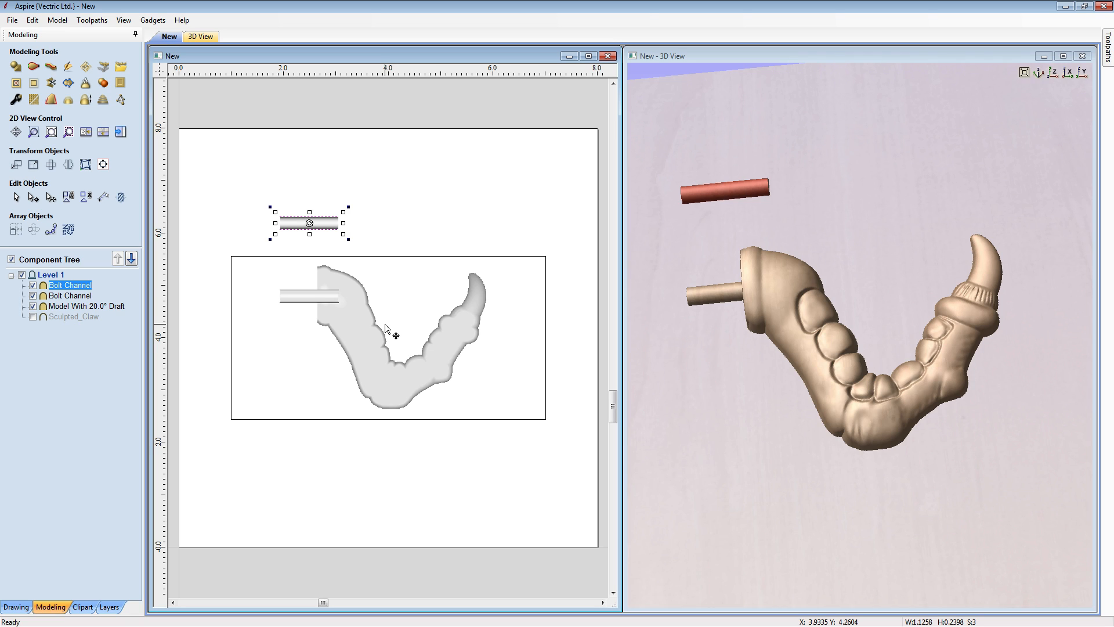
pyautogui.press('9')
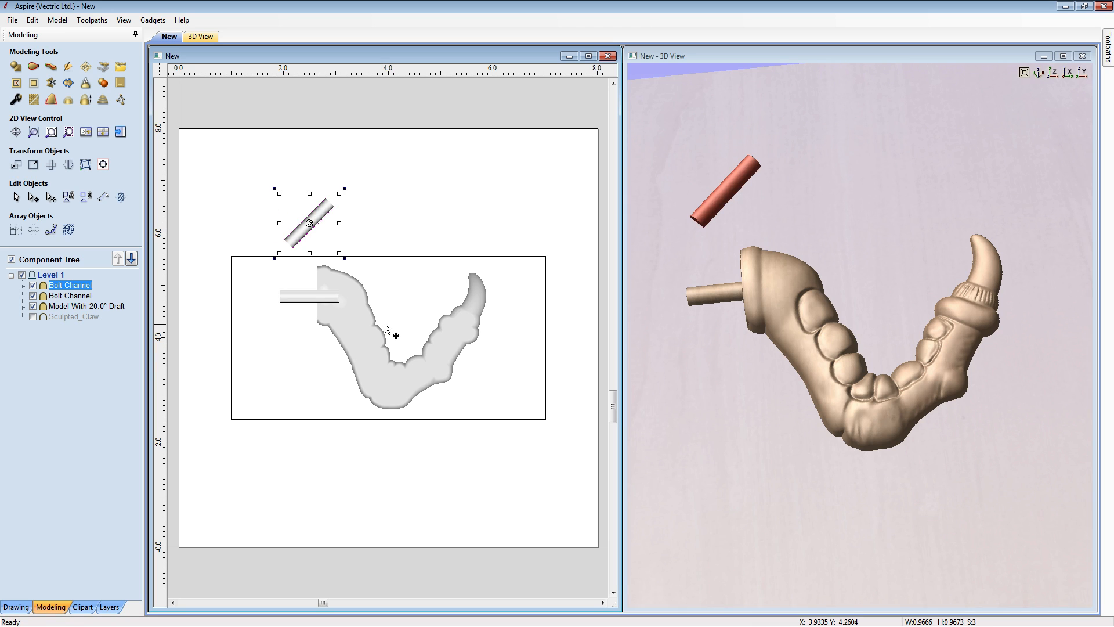
pyautogui.press('9')
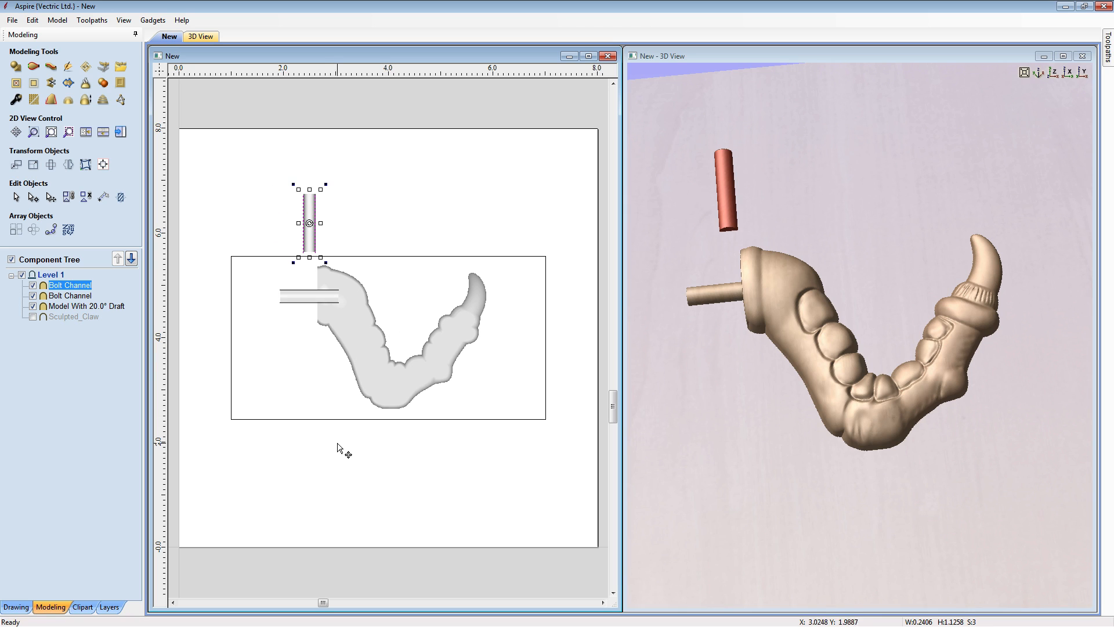
# - Move the vertical channel with its rails onto the claw's thick end, and place a copy at the claw's tip
pyautogui.moveTo(332, 261); pyautogui.dragTo(335, 270)
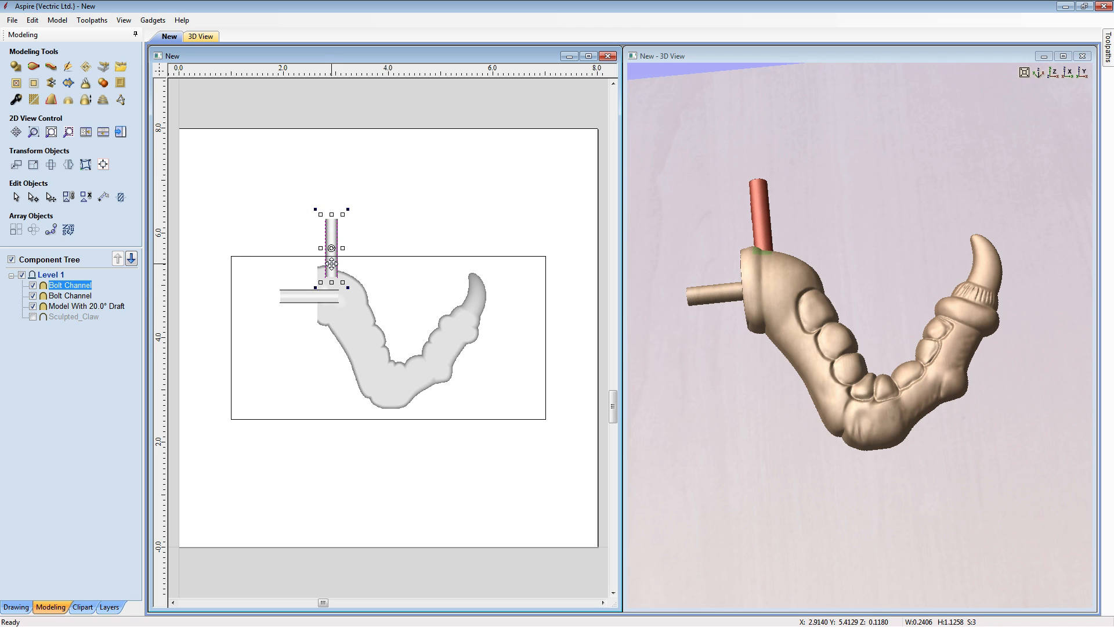
pyautogui.moveTo(336, 264); pyautogui.dragTo(475, 279)
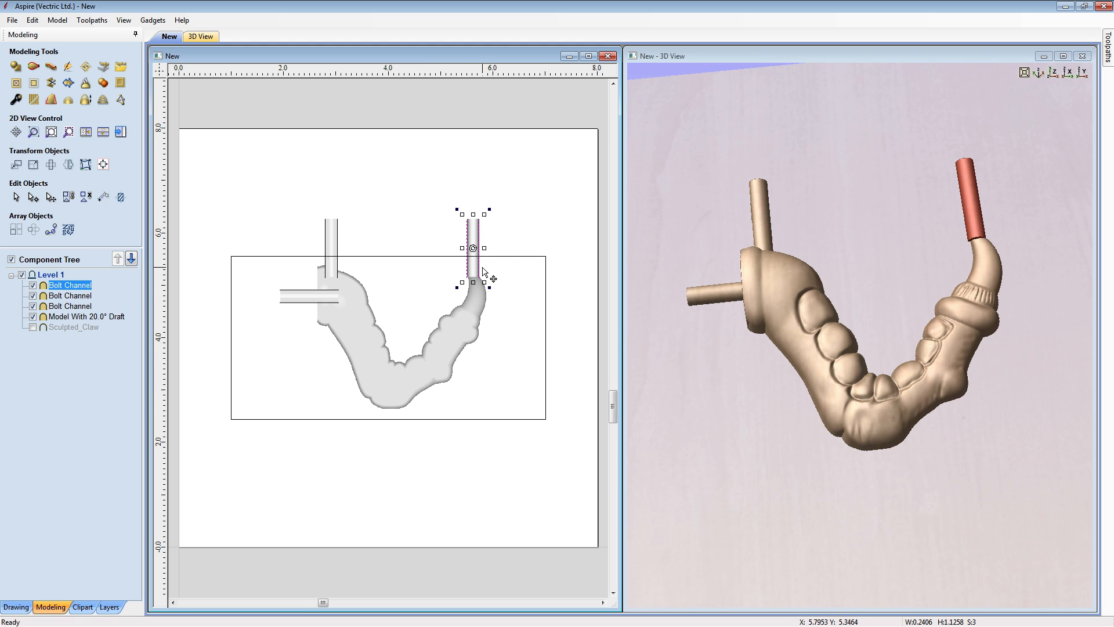
# - Shorten the channel at the claw's tip to about 0.77 inches and narrow it to less than the tip's width
pyautogui.scroll(4, 483, 272)
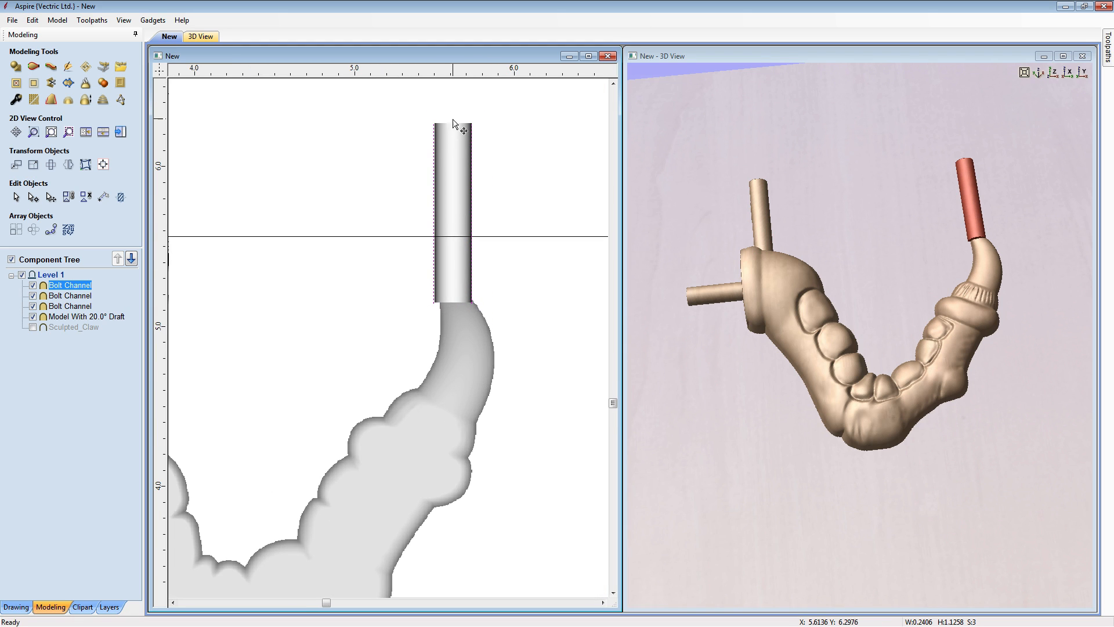
pyautogui.moveTo(454, 123); pyautogui.dragTo(453, 179)
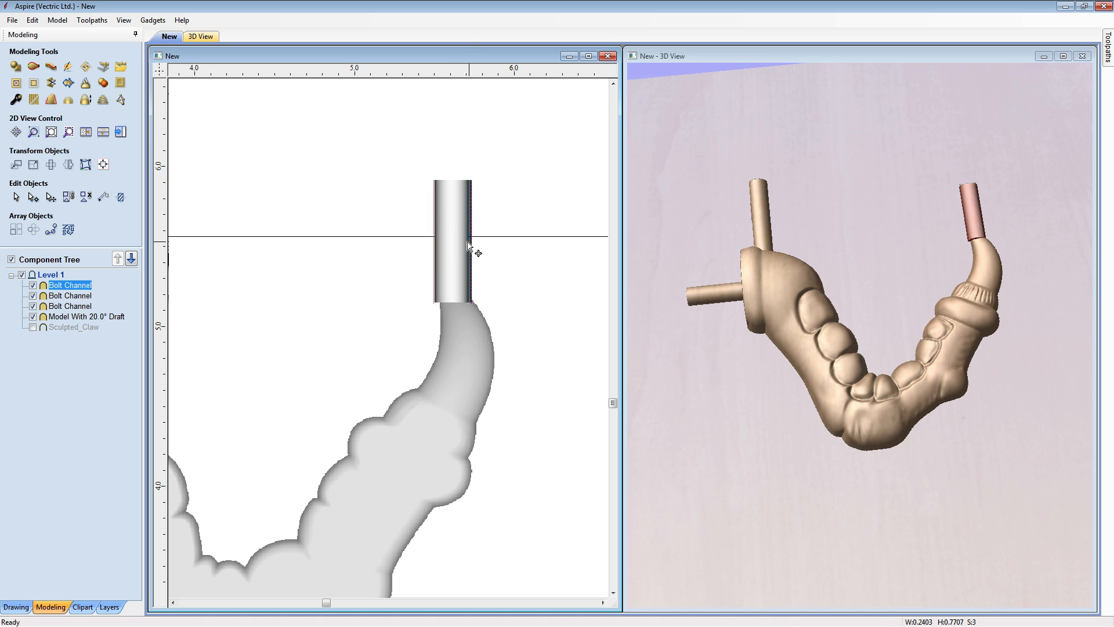
pyautogui.moveTo(468, 244)
pyautogui.mouseDown()
pyautogui.moveTo(454, 246)
pyautogui.moveTo(467, 264)
pyautogui.mouseUp()
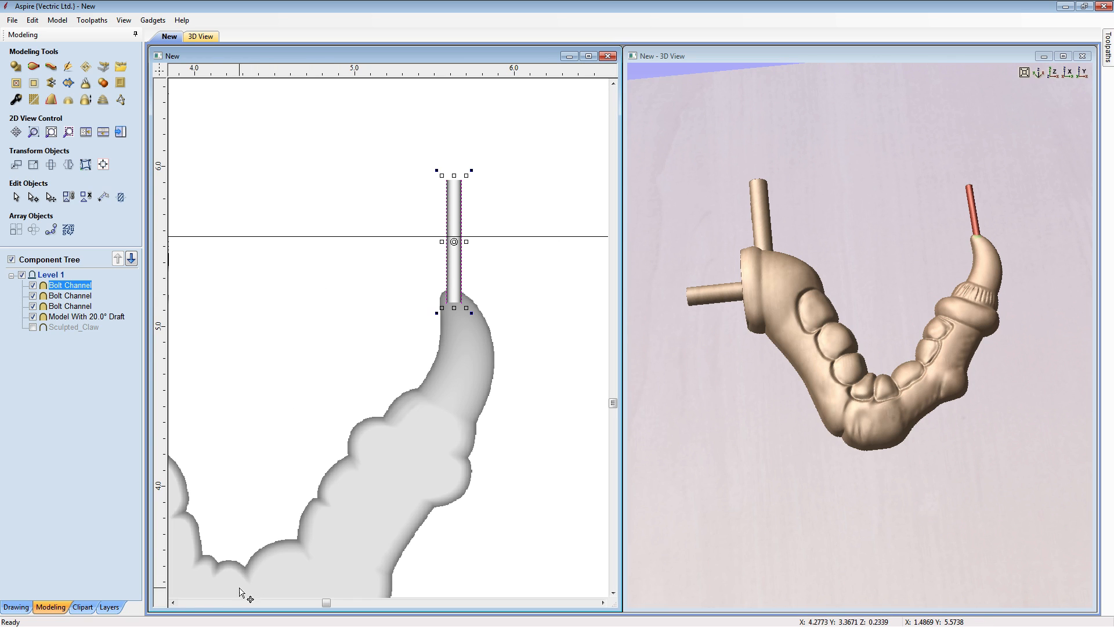
# - Resize the vertical channel at the claw's thick end to about 0.44 inches wide and 0.90 inches high
pyautogui.click(173, 602)
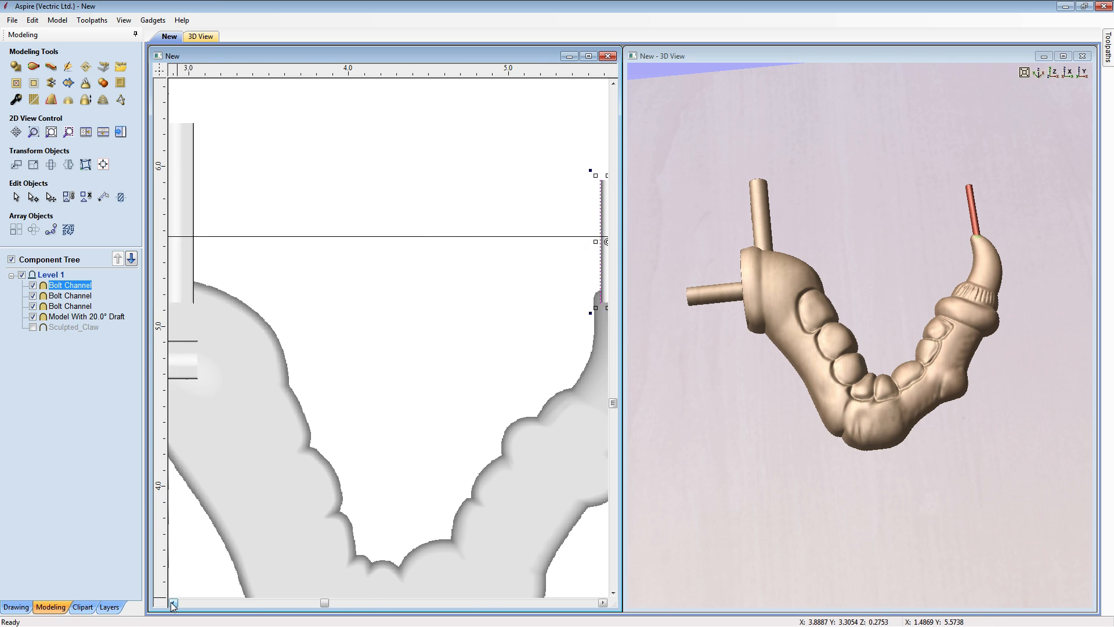
pyautogui.click(172, 603)
pyautogui.click(290, 208)
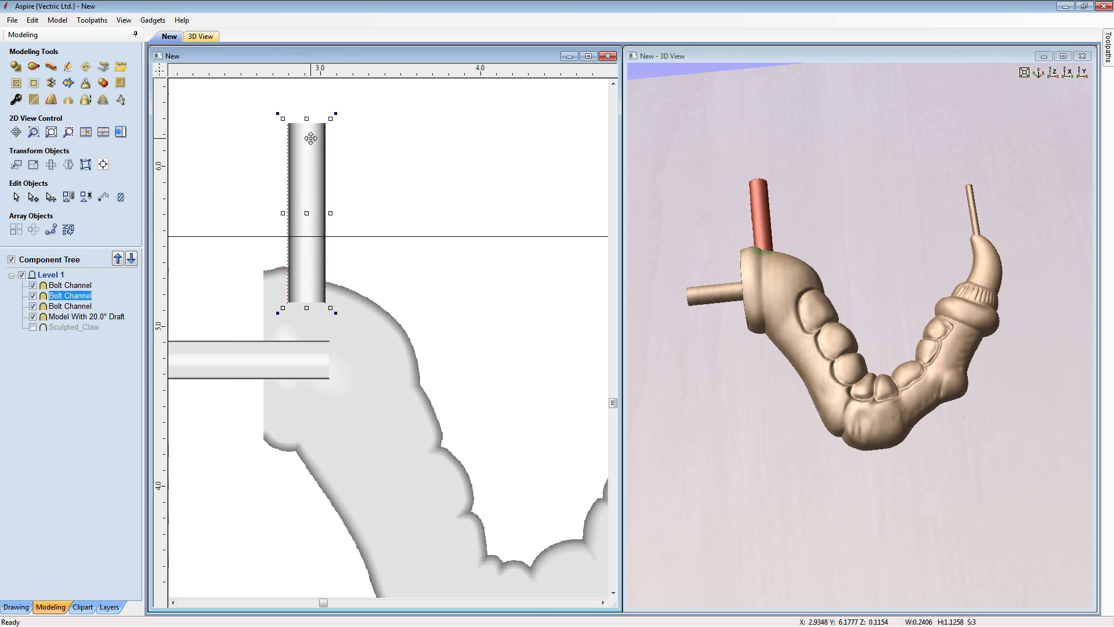
pyautogui.moveTo(307, 119); pyautogui.dragTo(307, 155)
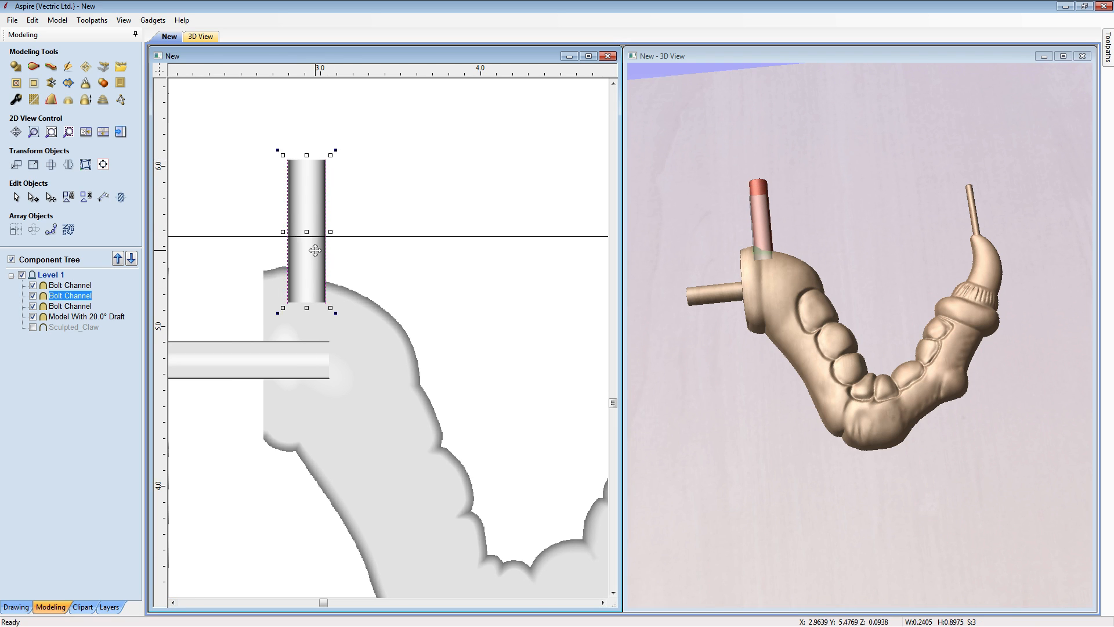
pyautogui.moveTo(330, 232); pyautogui.dragTo(319, 256)
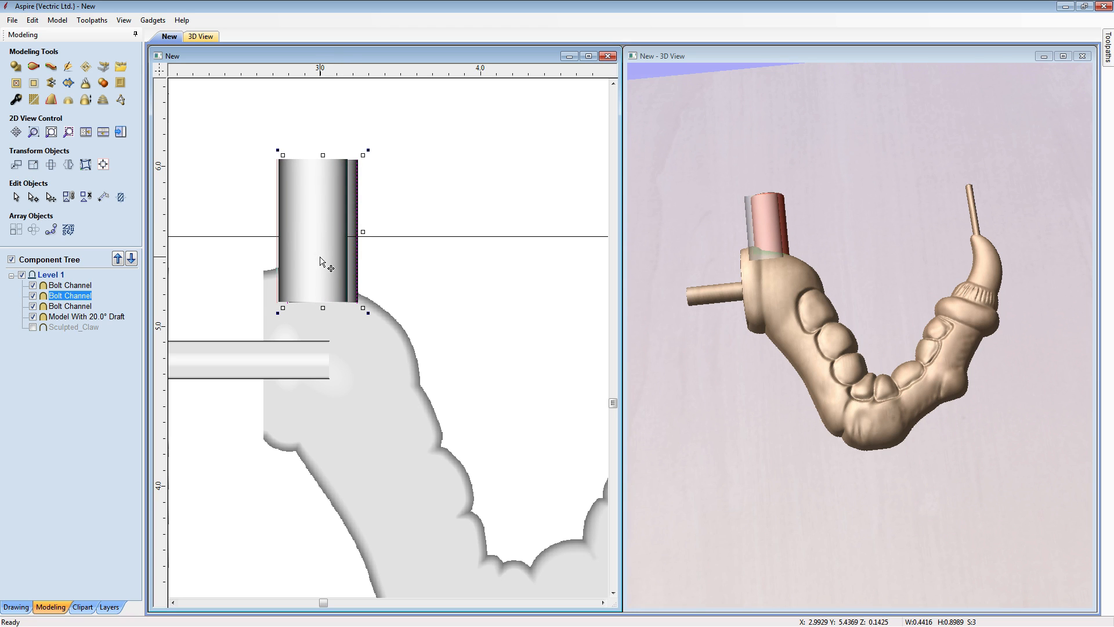
pyautogui.click(426, 206)
# - Examine how the three channels meet the claw in 3D and in the full 2D layout
pyautogui.moveTo(848, 273); pyautogui.dragTo(737, 281)
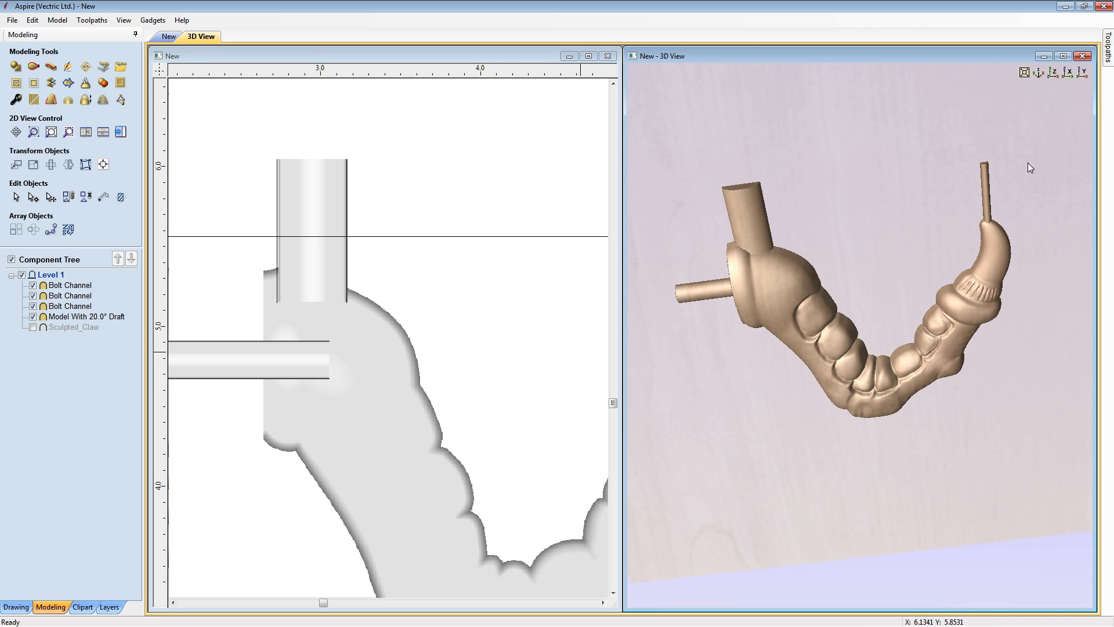
pyautogui.click(1039, 73)
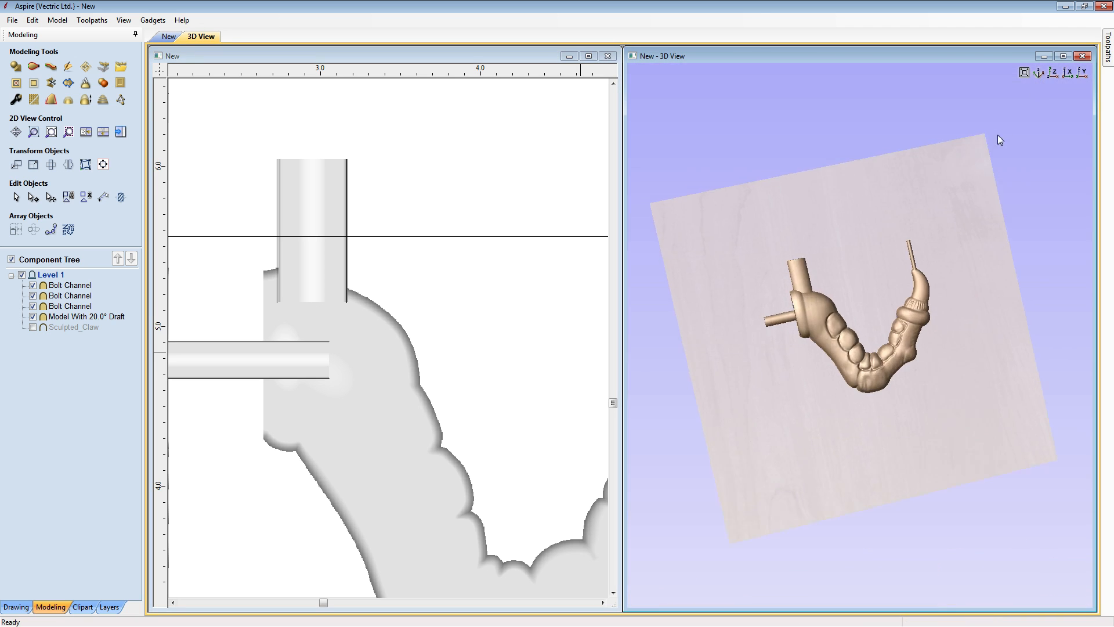
pyautogui.moveTo(836, 440); pyautogui.dragTo(879, 328)
pyautogui.scroll(5, 879, 329)
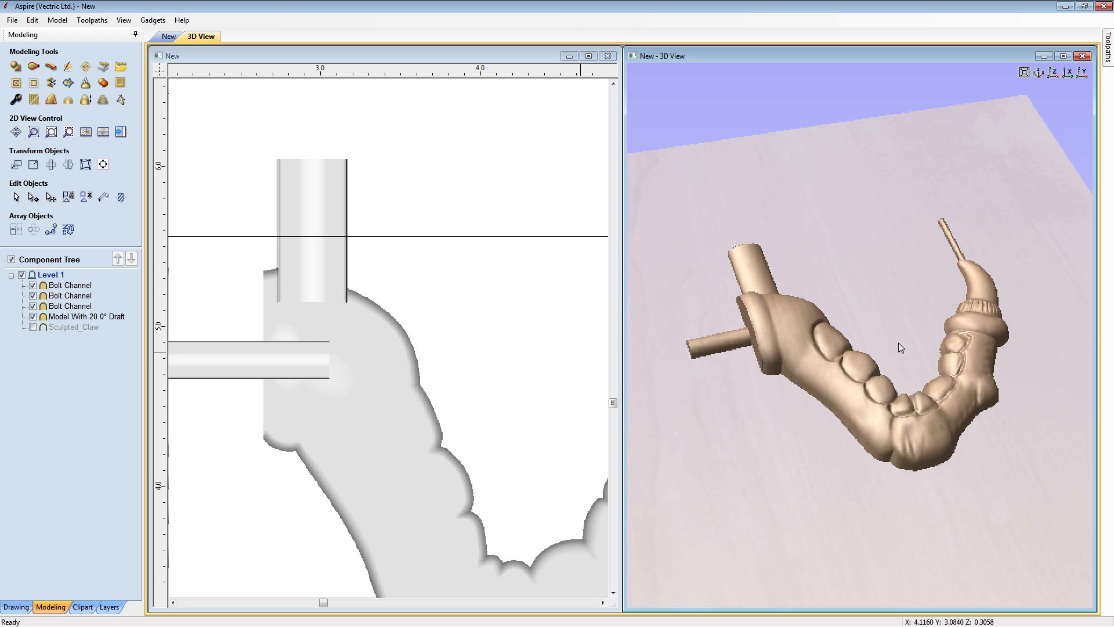
pyautogui.click(502, 322)
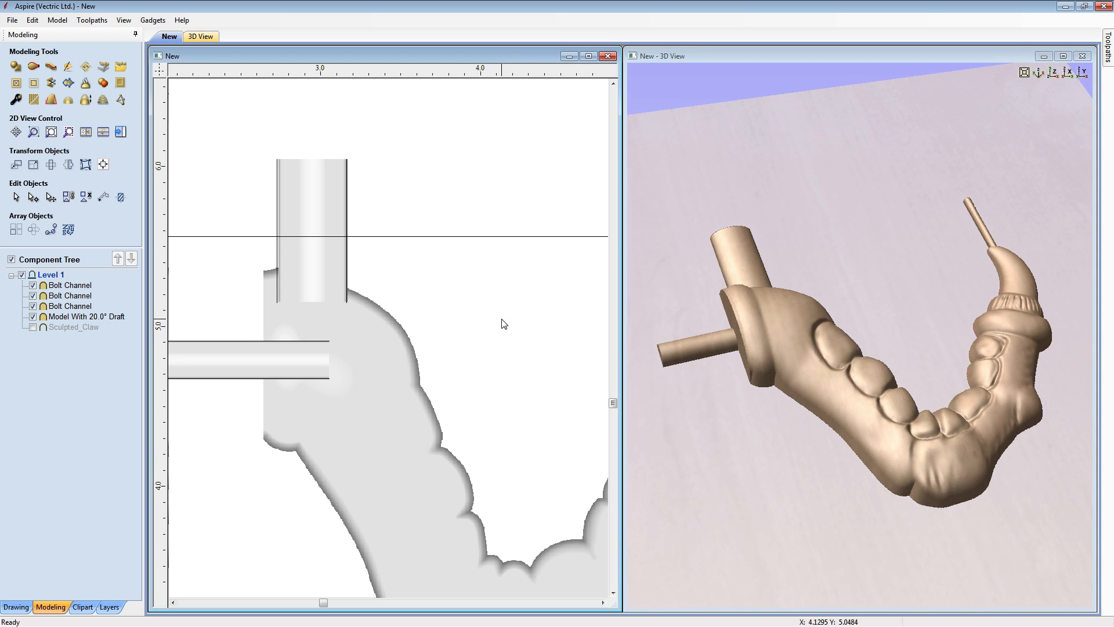
pyautogui.press('F6')
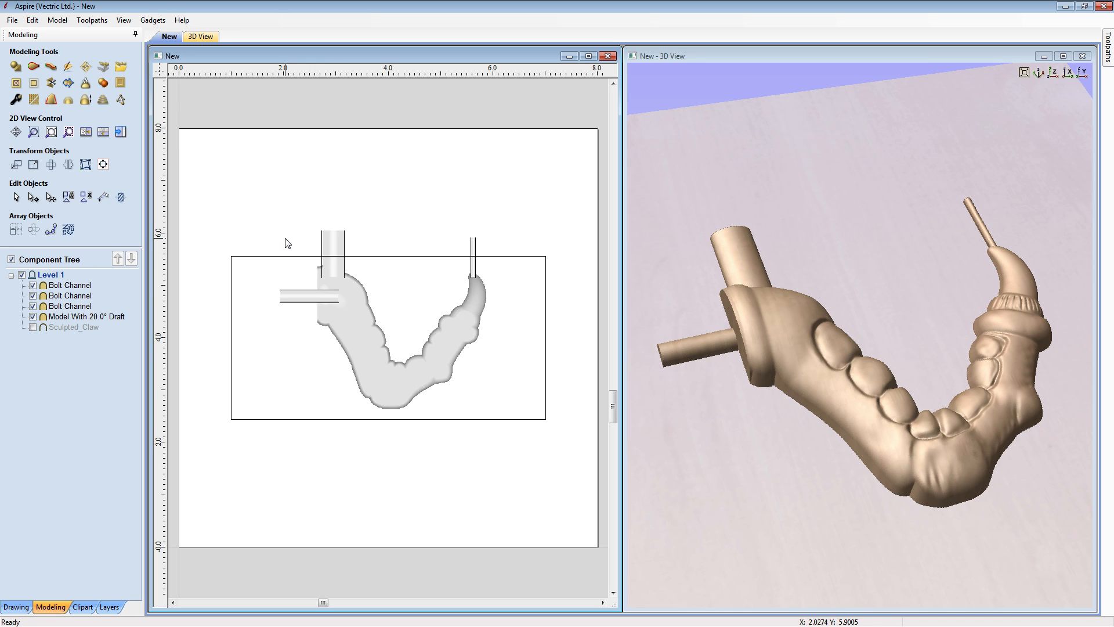
pyautogui.click(359, 317)
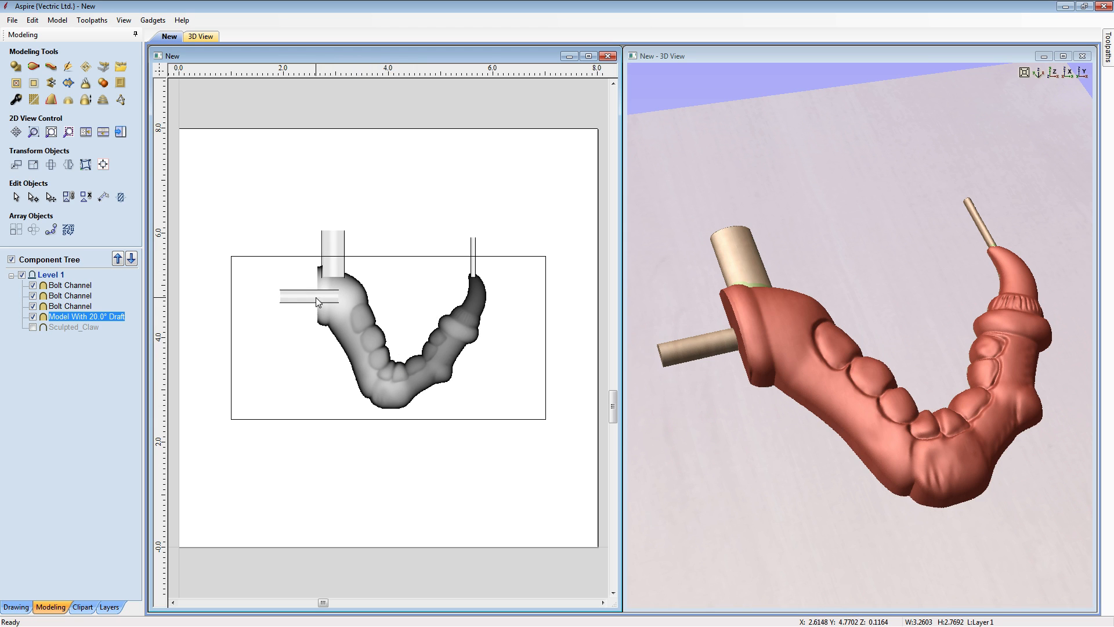
pyautogui.click(395, 281)
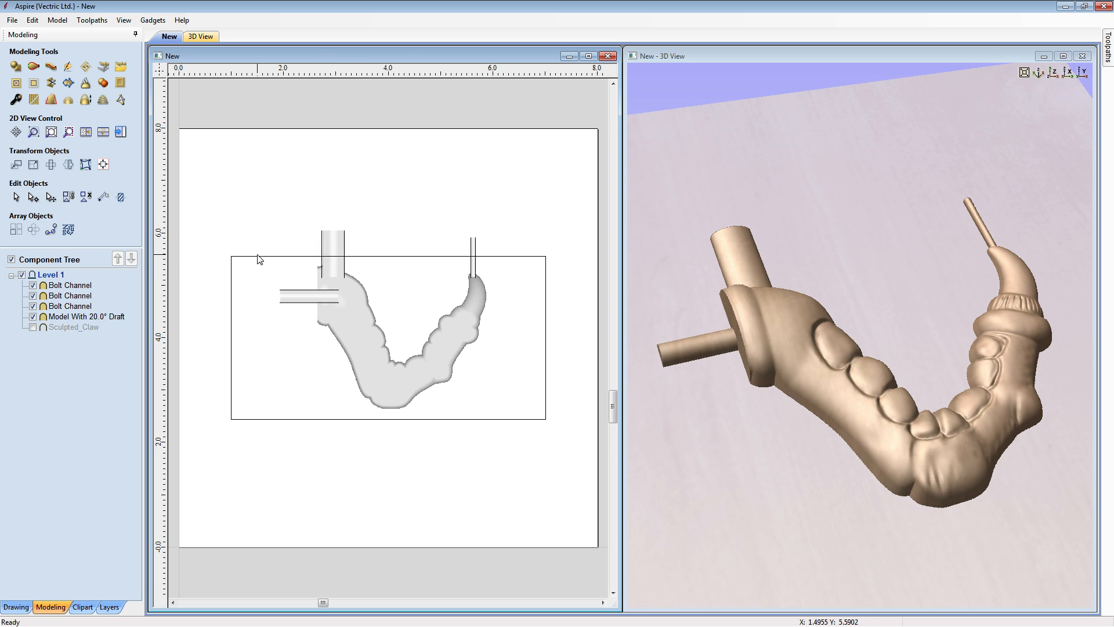
# - Draw a 6-inch straight line along the upper edge of the layout rectangle, from corner to corner
pyautogui.click(28, 607)
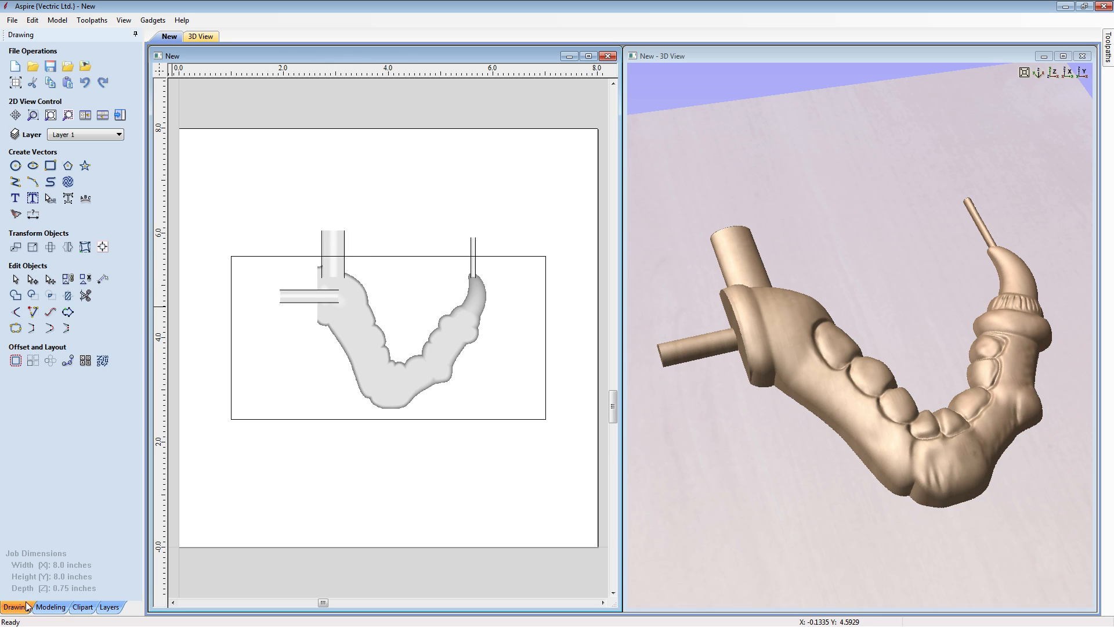
pyautogui.click(17, 184)
pyautogui.click(231, 255)
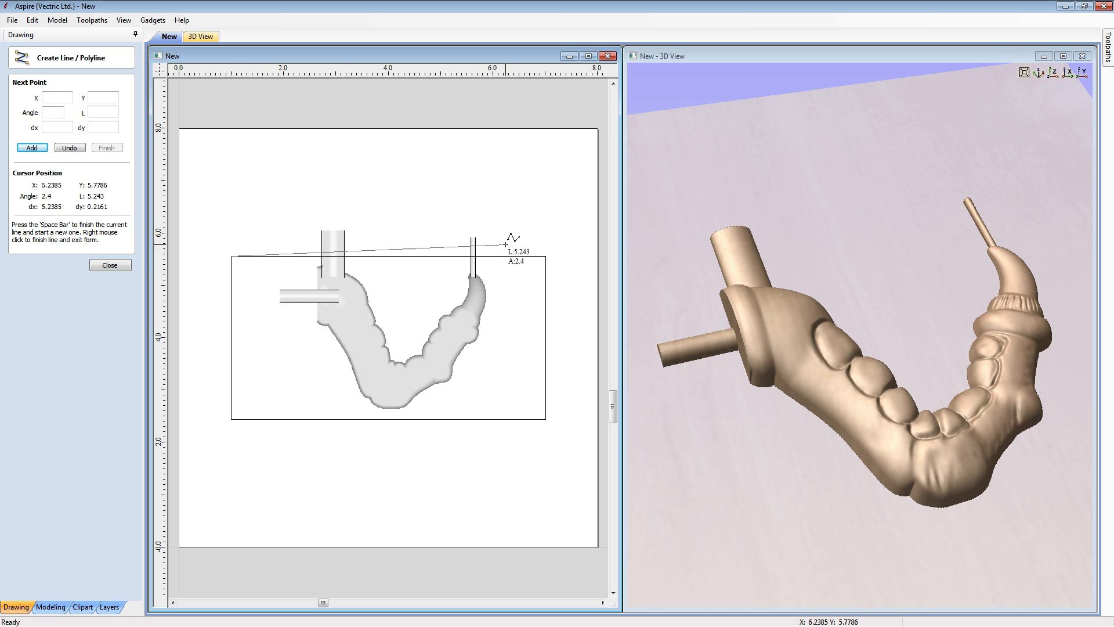
pyautogui.click(546, 256)
pyautogui.rightClick(545, 255)
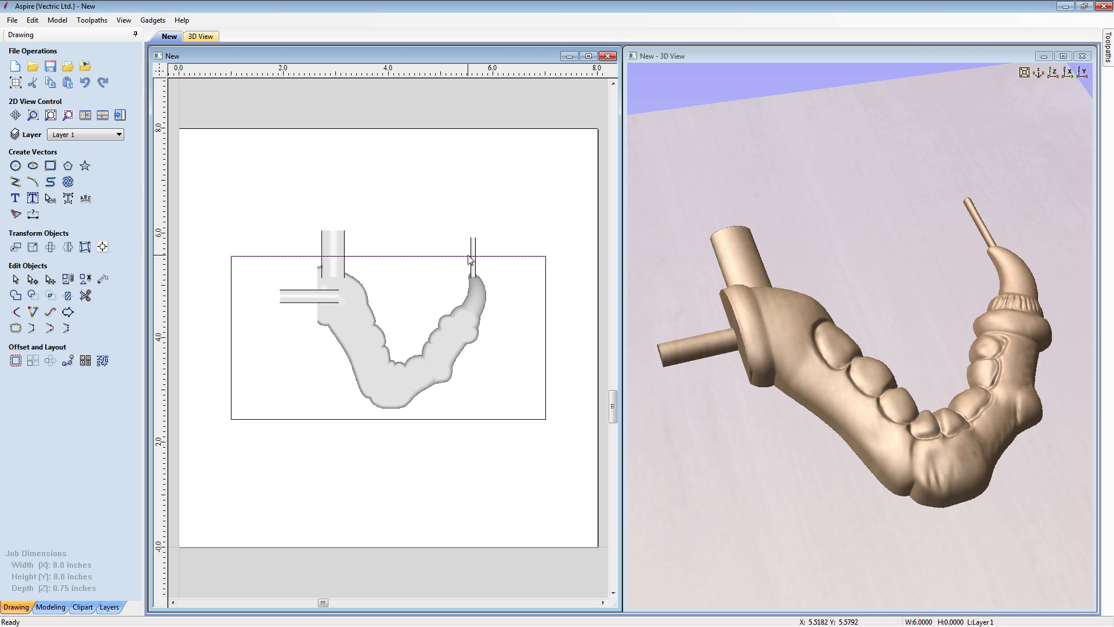
# - Move the new line up by a relative Y distance of 0.125 inches
pyautogui.click(15, 247)
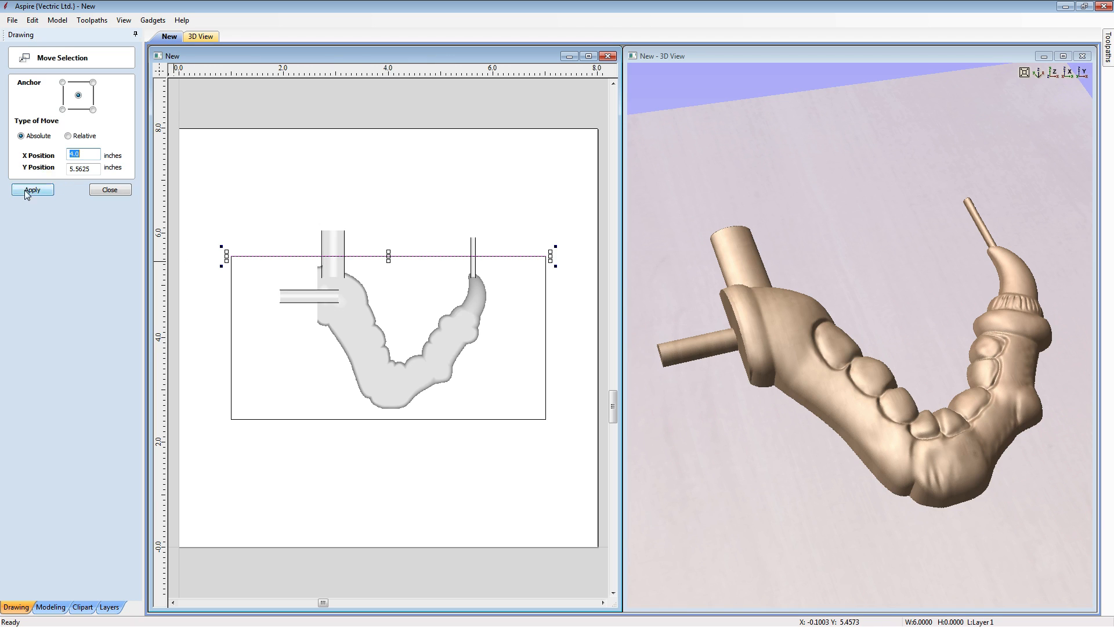
pyautogui.click(69, 136)
pyautogui.doubleClick(81, 169)
pyautogui.write('0.')
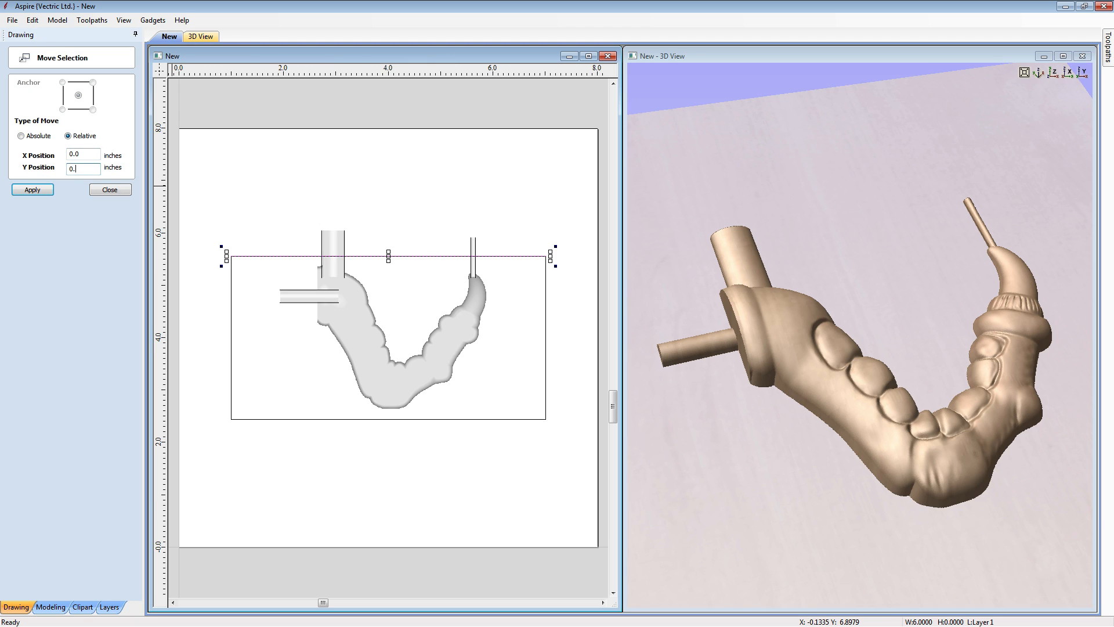
pyautogui.write('125')
pyautogui.click(34, 190)
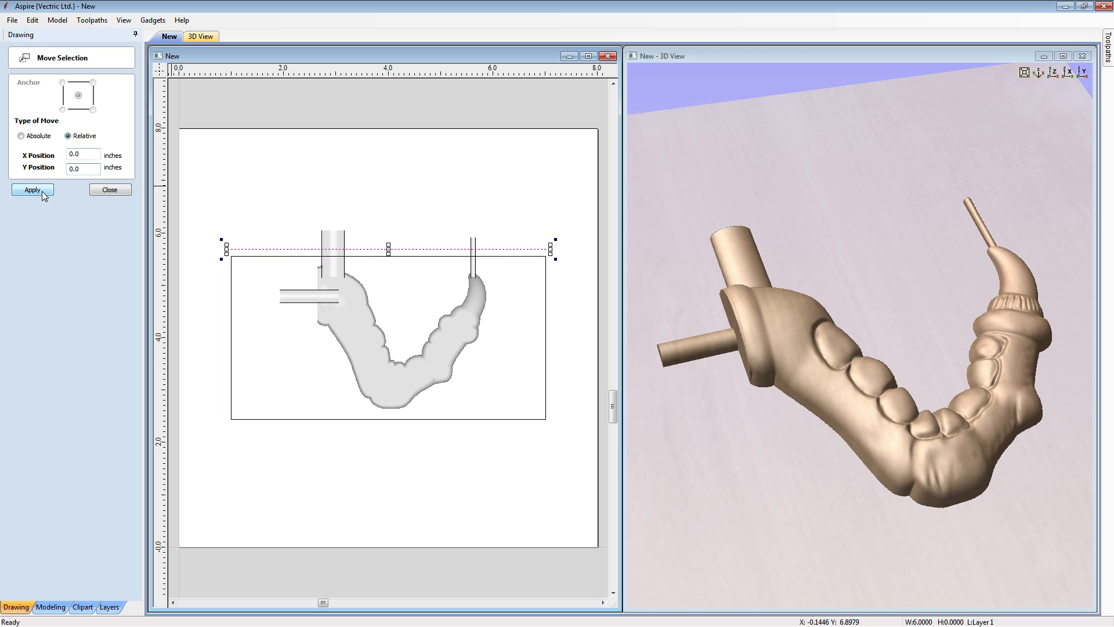
pyautogui.click(110, 191)
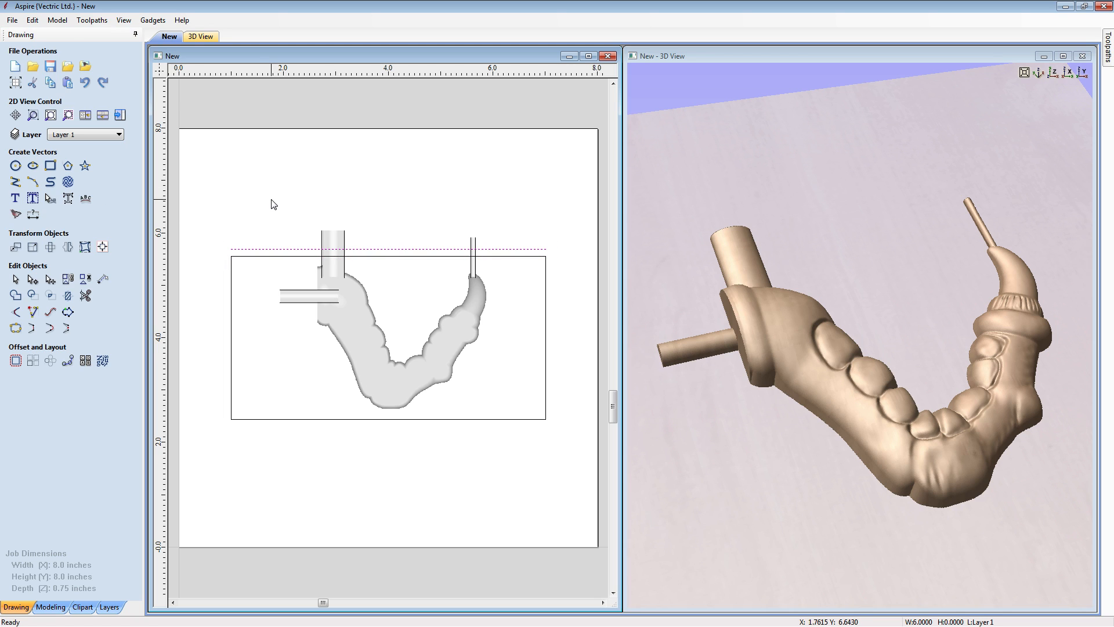
# - Trim the line outside the two vertical channels and the channel rails above it, rejoining the trimmed sections
pyautogui.click(590, 57)
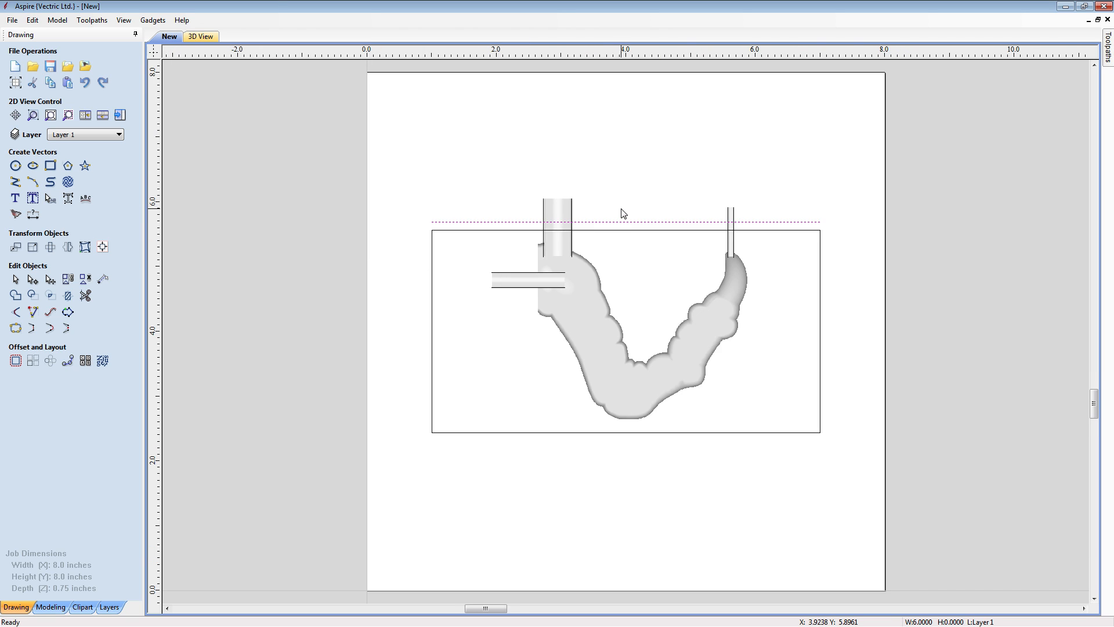
pyautogui.scroll(2, 622, 213)
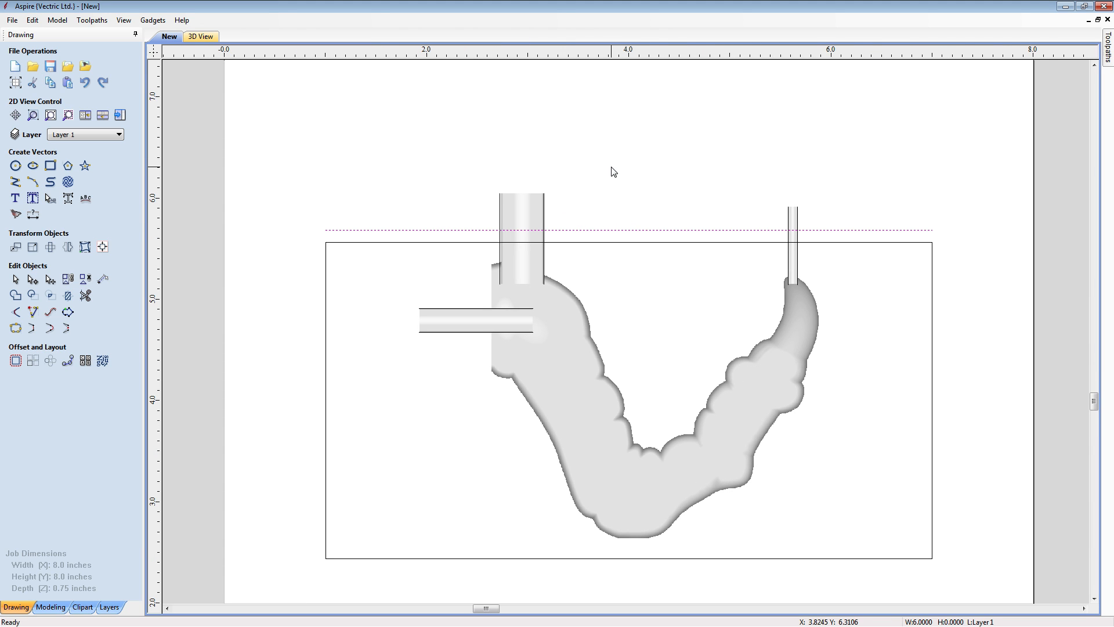
pyautogui.click(614, 172)
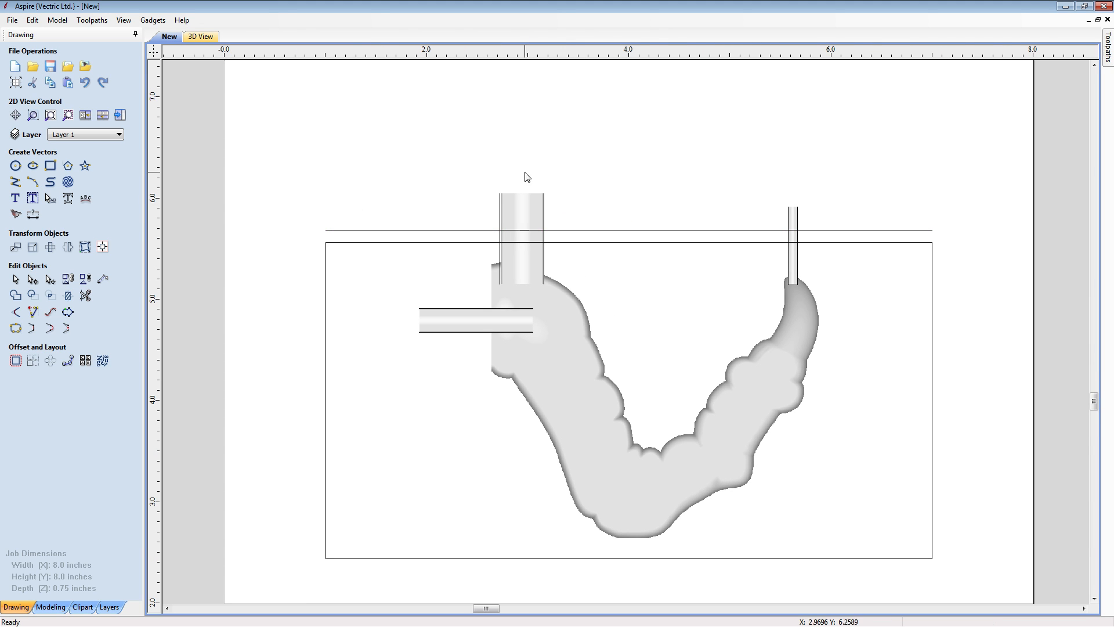
pyautogui.click(86, 297)
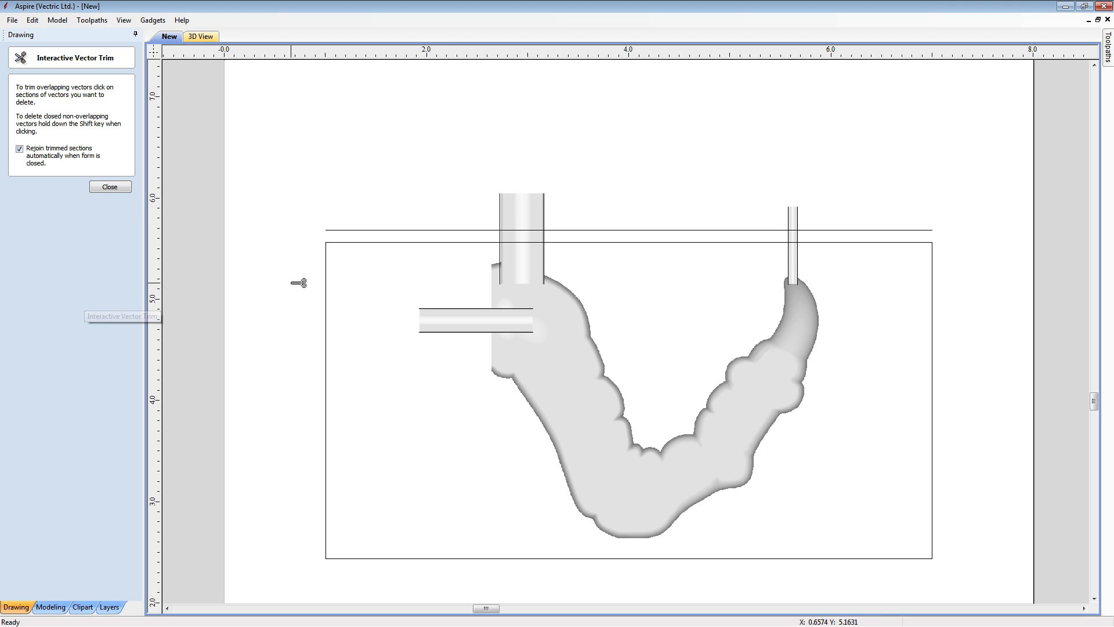
pyautogui.click(458, 231)
pyautogui.click(505, 206)
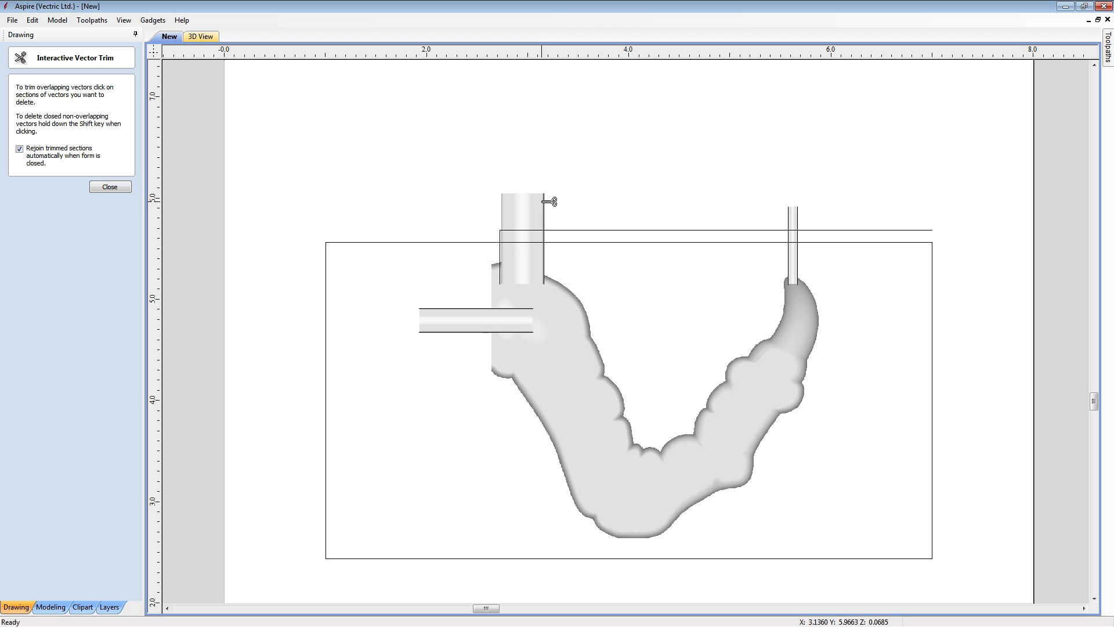
pyautogui.click(605, 229)
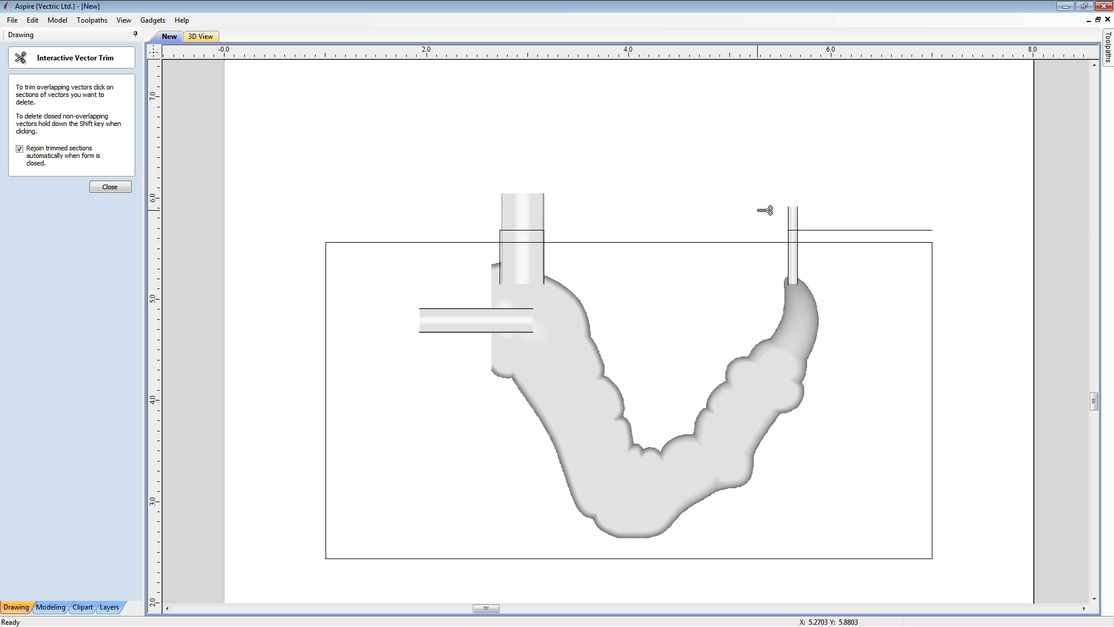
pyautogui.click(790, 211)
pyautogui.click(834, 230)
pyautogui.click(127, 186)
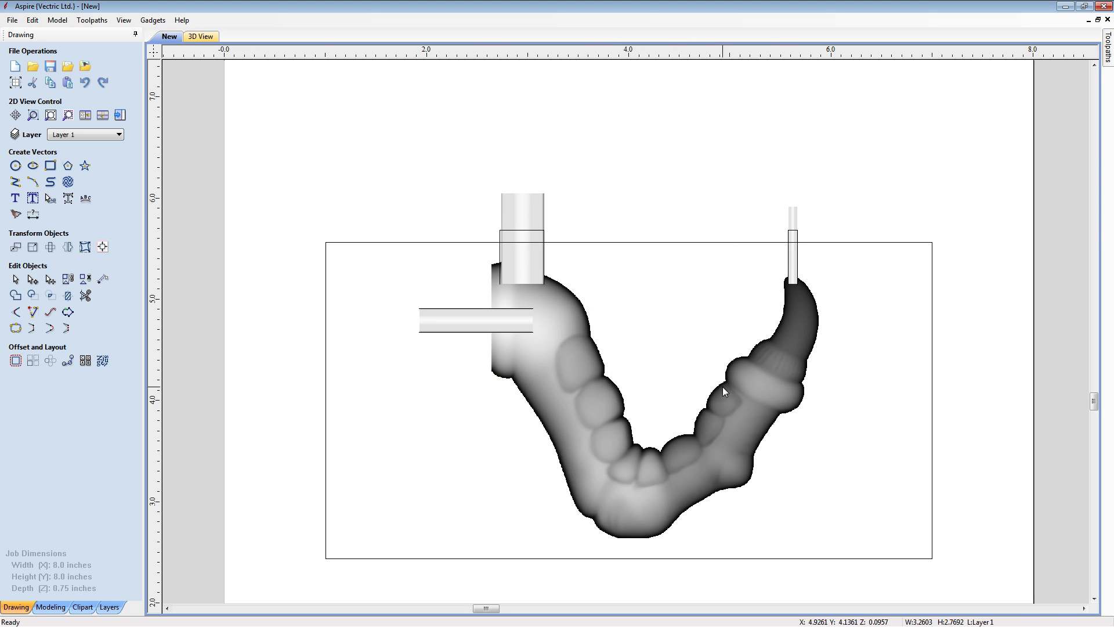
# - Create a vector boundary around the drafted claw component and select that outline
pyautogui.click(51, 608)
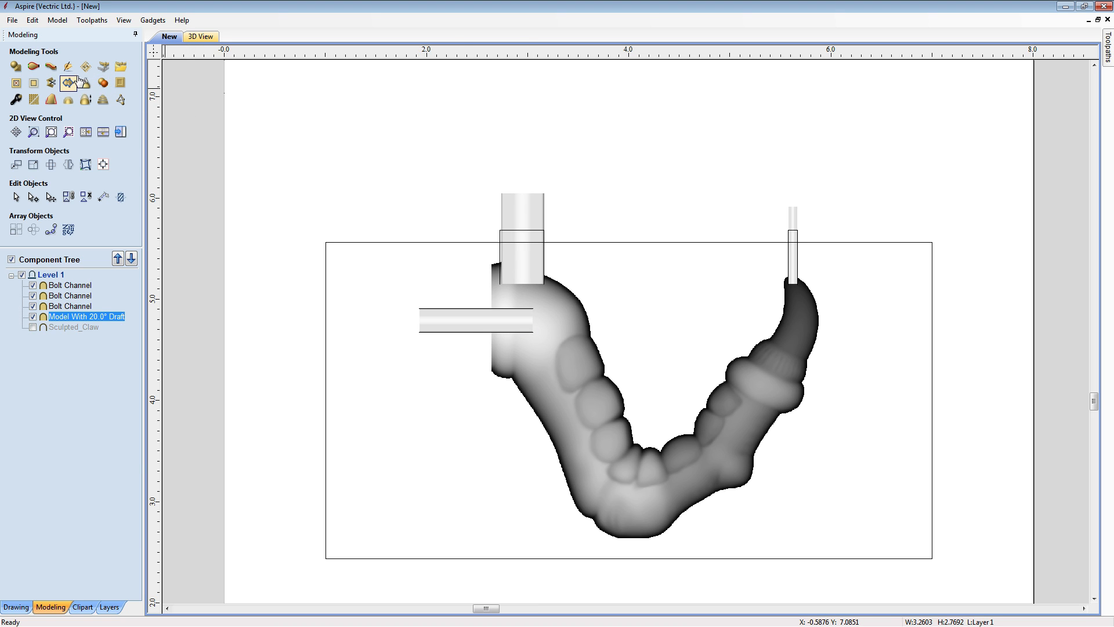
pyautogui.click(103, 85)
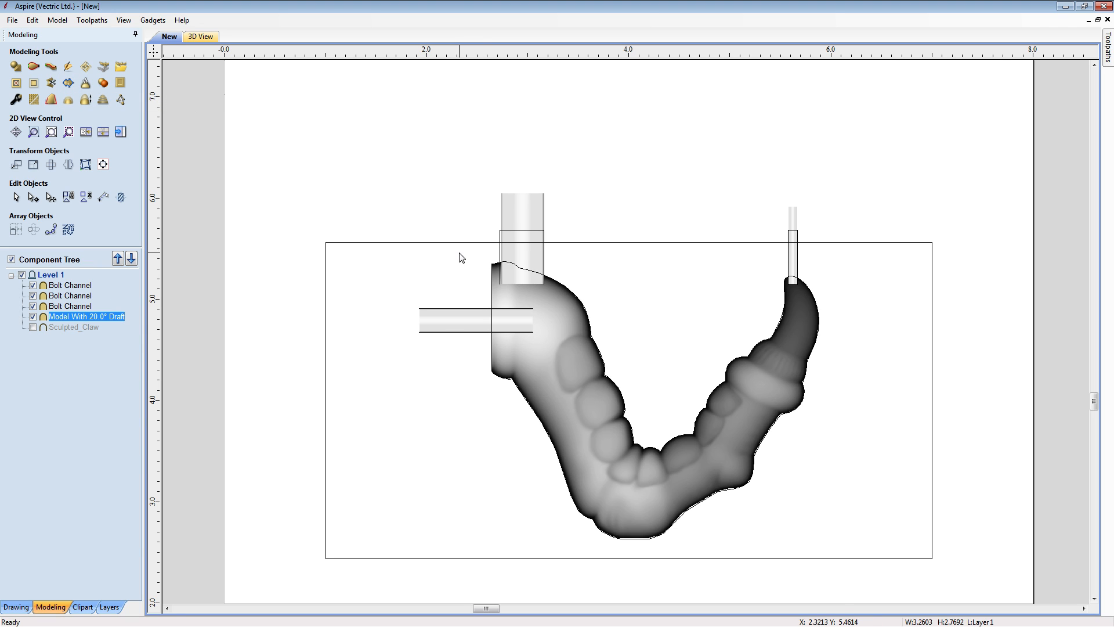
pyautogui.click(491, 266)
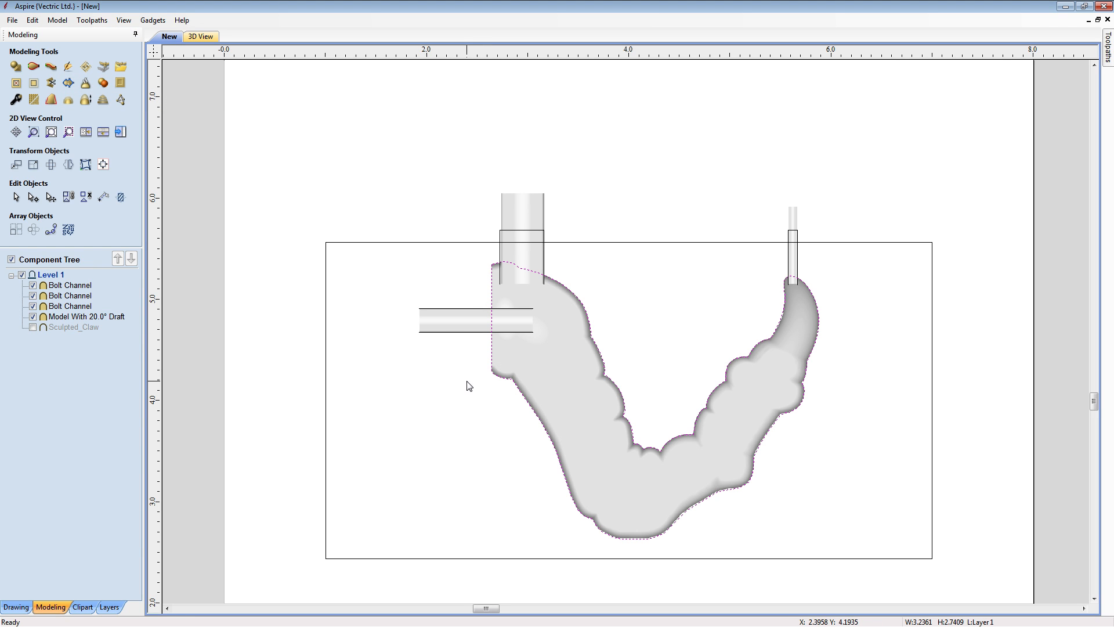
# - Join the two horizontal bolt channel rails into a closed outline with straight lines, and close both vertical channel outlines the same way
pyautogui.click(17, 607)
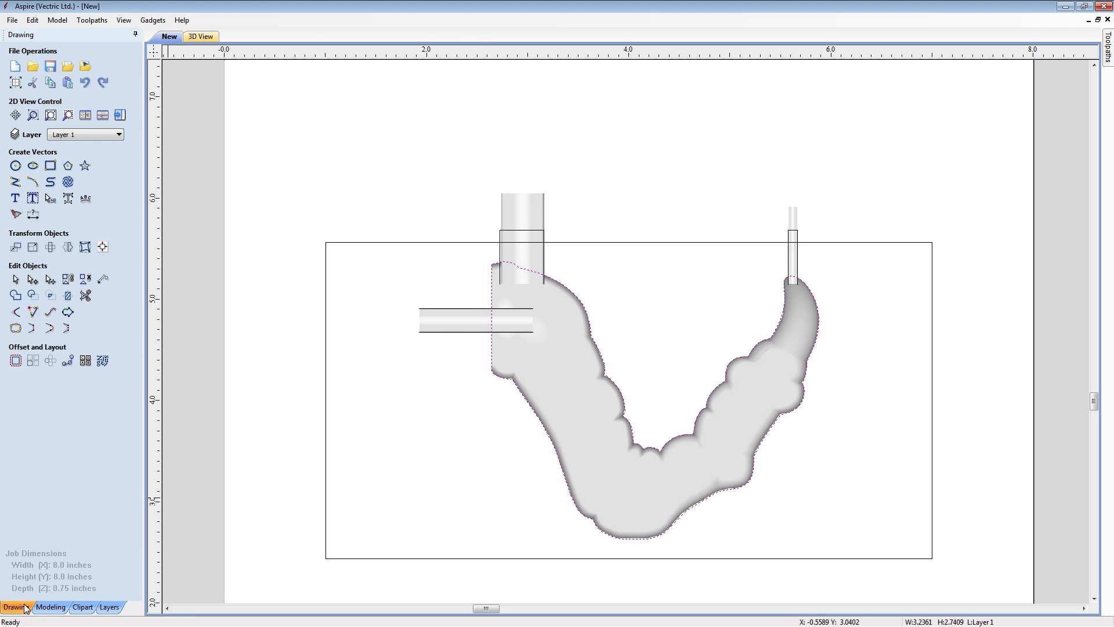
pyautogui.click(435, 398)
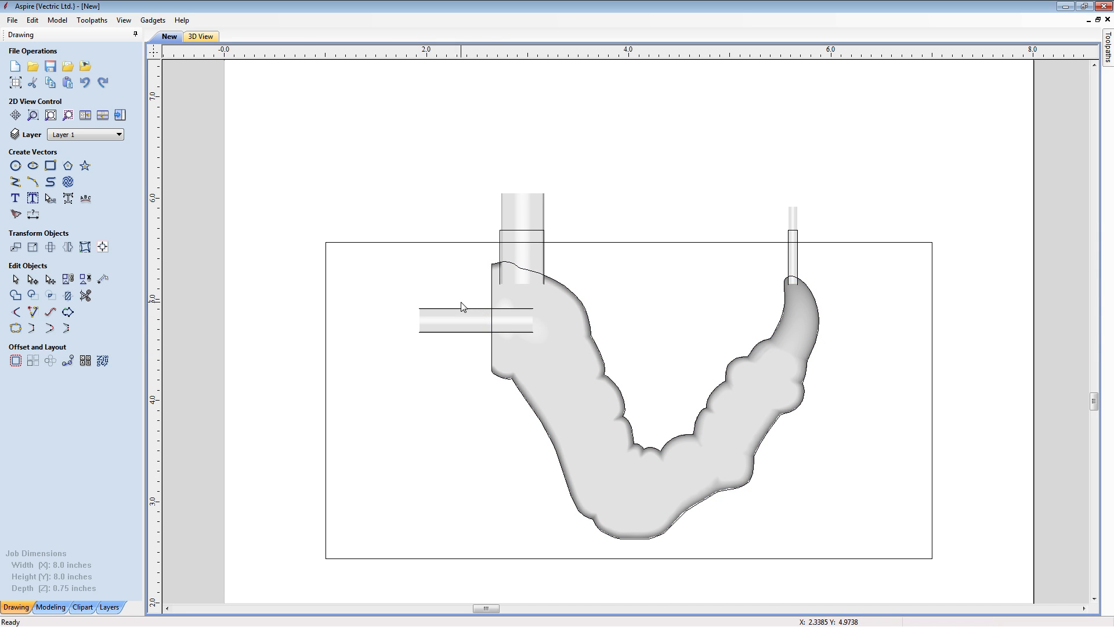
pyautogui.click(488, 309)
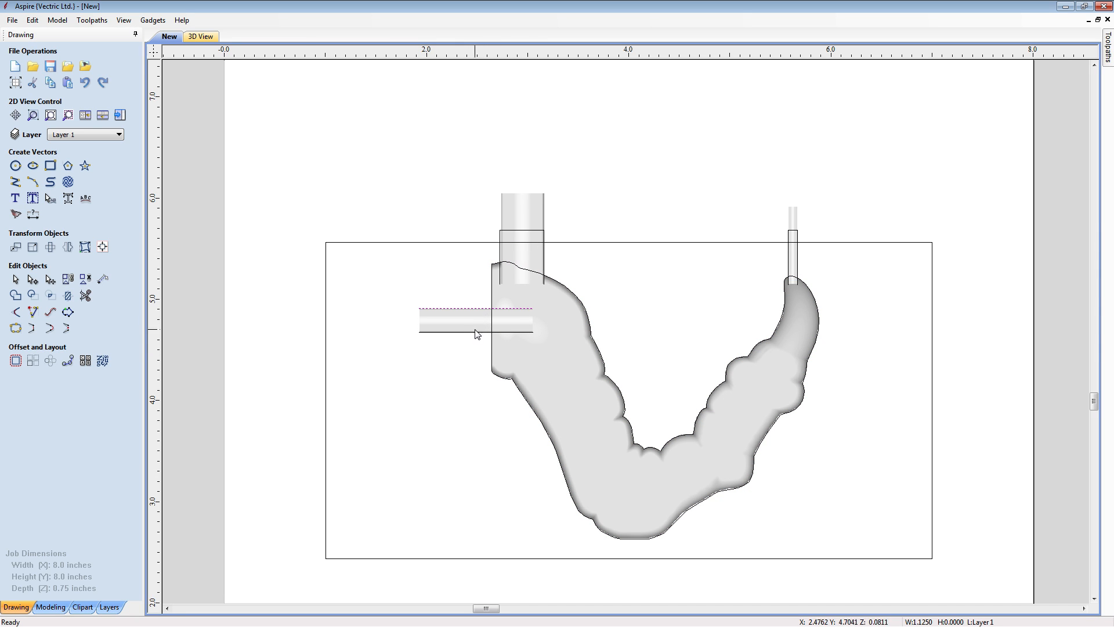
pyautogui.keyDown('shift'); pyautogui.click(464, 332); pyautogui.keyUp('shift')
pyautogui.click(32, 330)
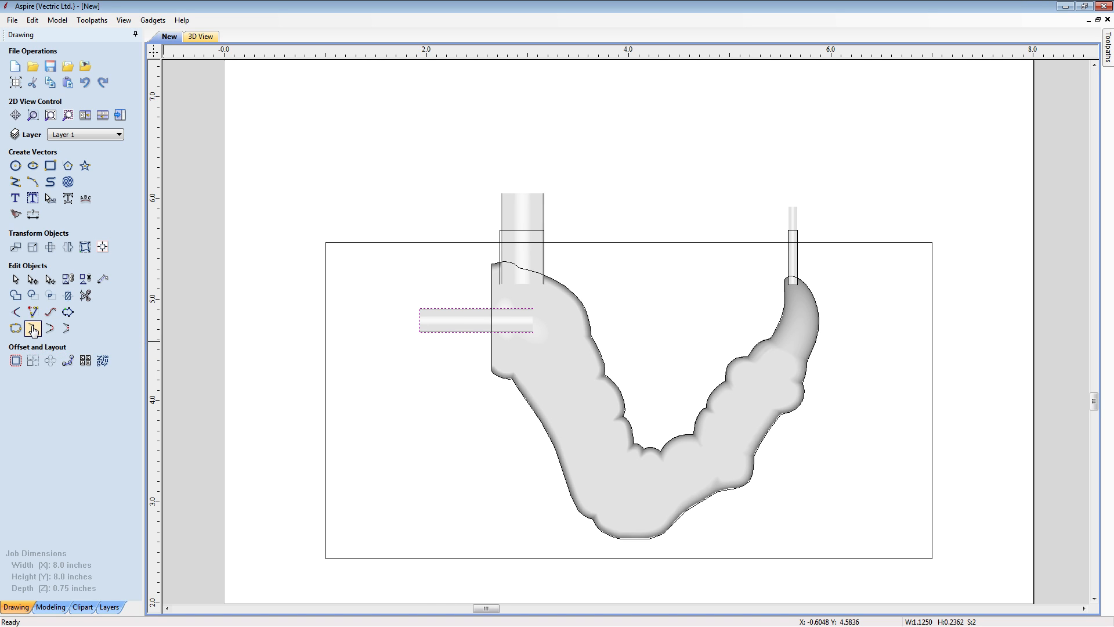
pyautogui.click(510, 231)
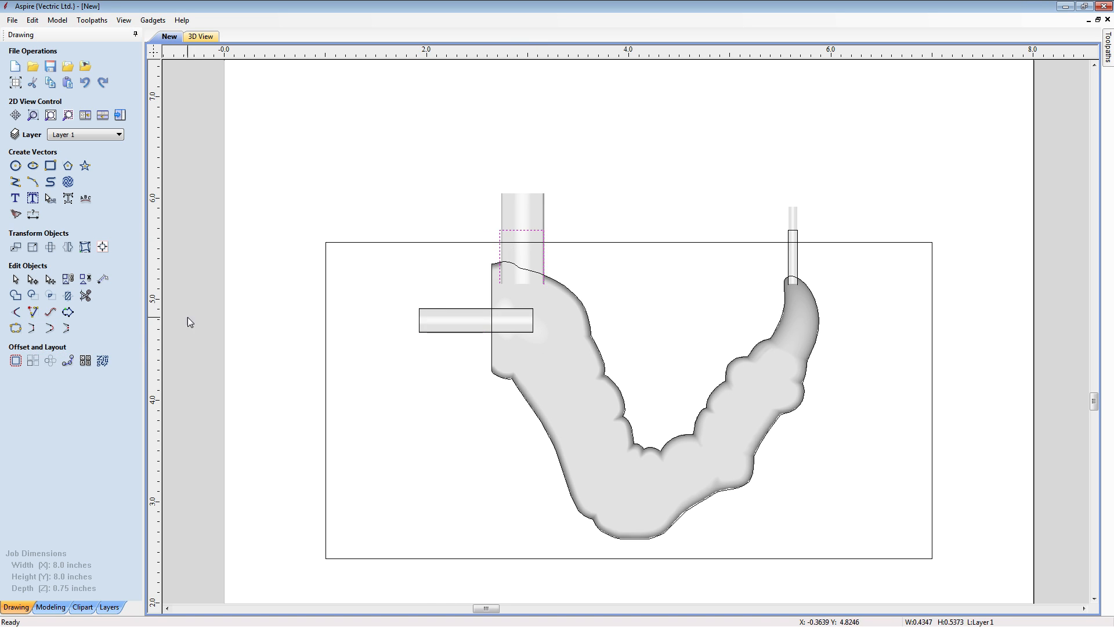
pyautogui.click(797, 233)
pyautogui.click(32, 328)
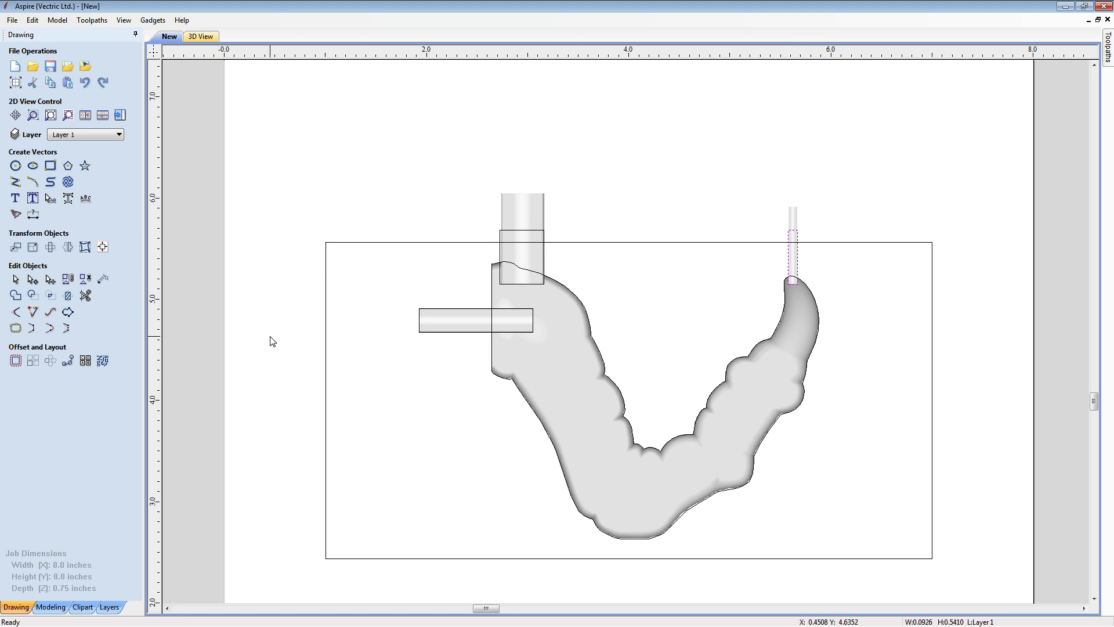
# - Weld the three closed channel outlines with the claw boundary into a single outline vector
pyautogui.click(448, 310)
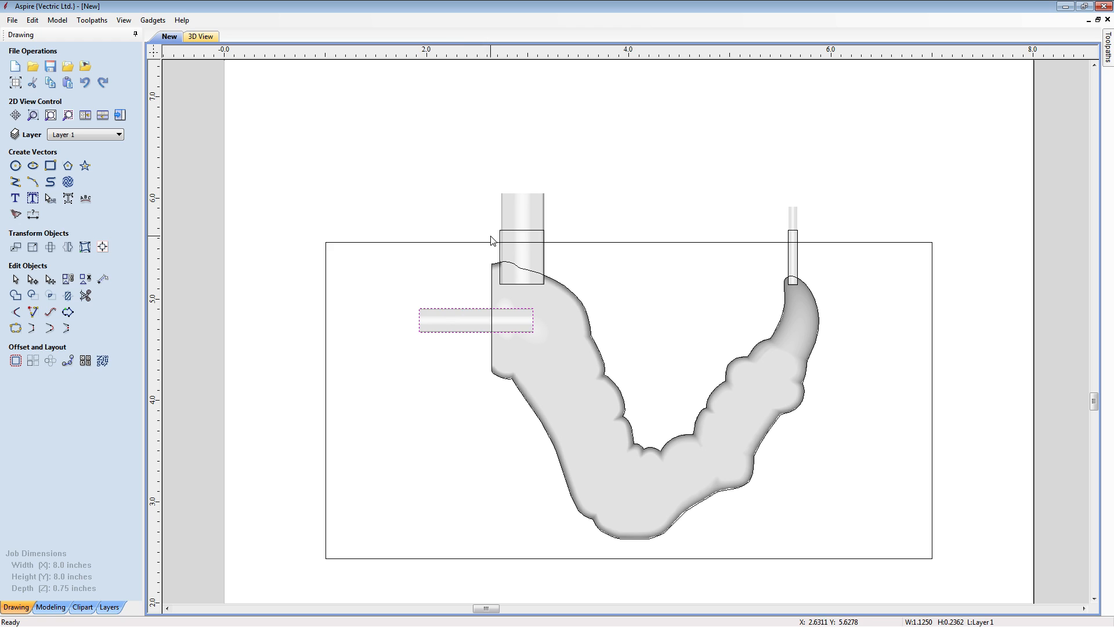
pyautogui.keyDown('shift'); pyautogui.click(508, 233); pyautogui.keyUp('shift')
pyautogui.keyDown('shift'); pyautogui.click(792, 235); pyautogui.keyUp('shift')
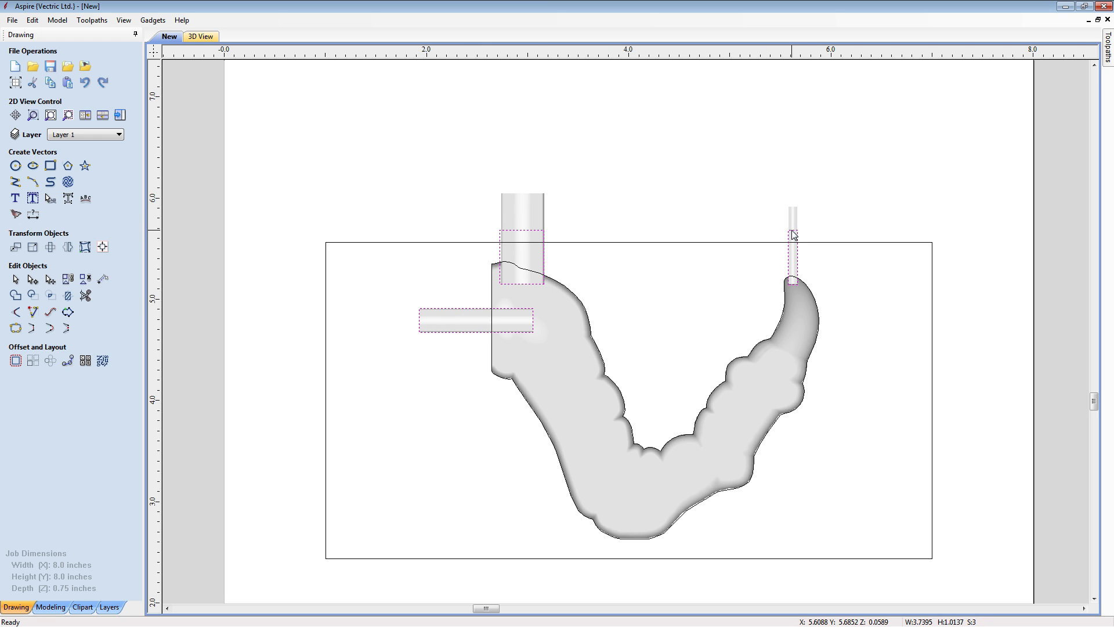
pyautogui.keyDown('shift'); pyautogui.click(812, 299); pyautogui.keyUp('shift')
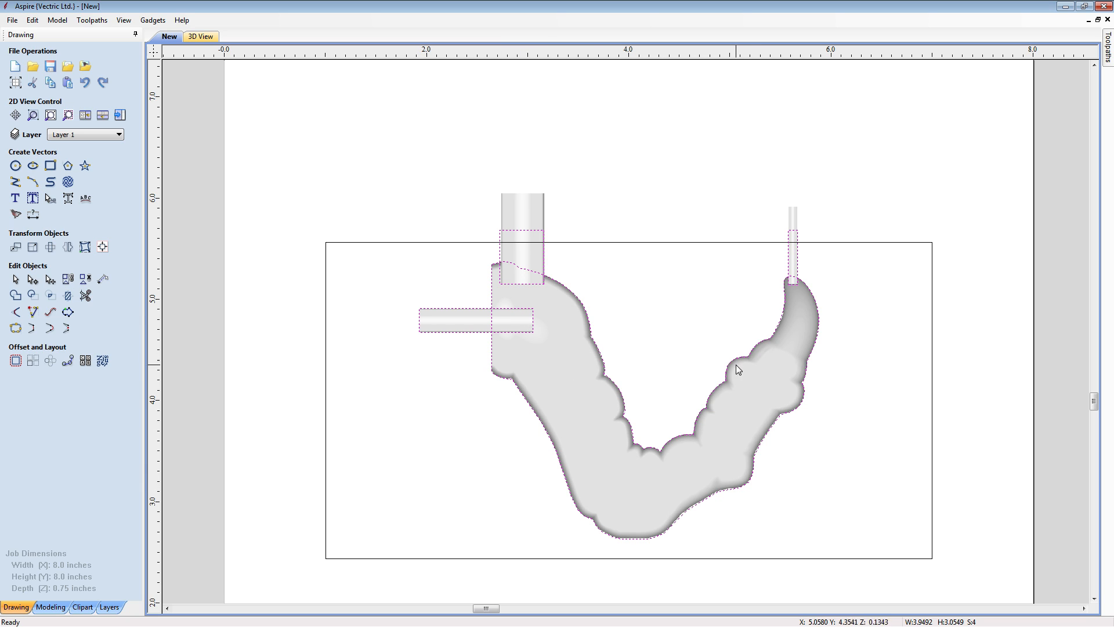
pyautogui.click(15, 296)
pyautogui.click(420, 451)
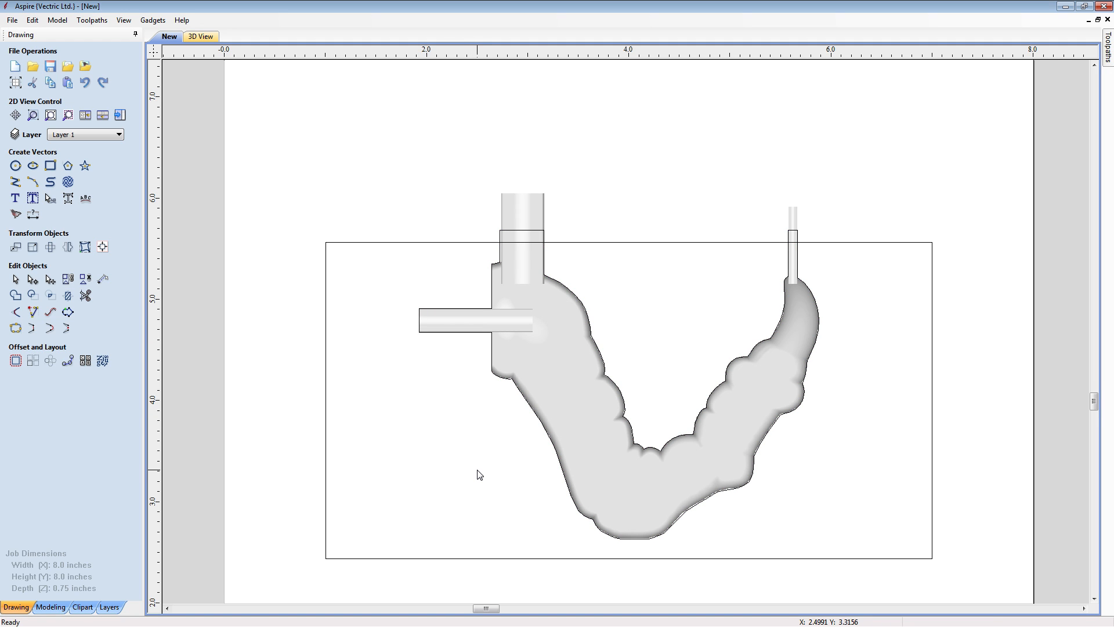
# - Show the 2D and 3D views side by side and examine the whole claw with its channels in 3D
pyautogui.press('F6')
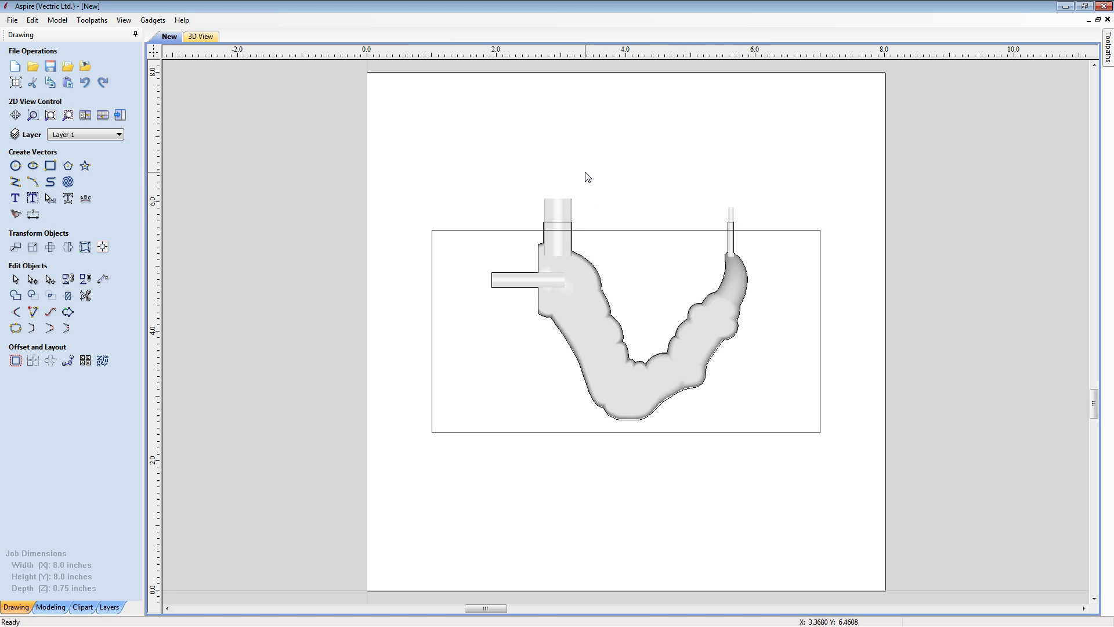
pyautogui.press('F4')
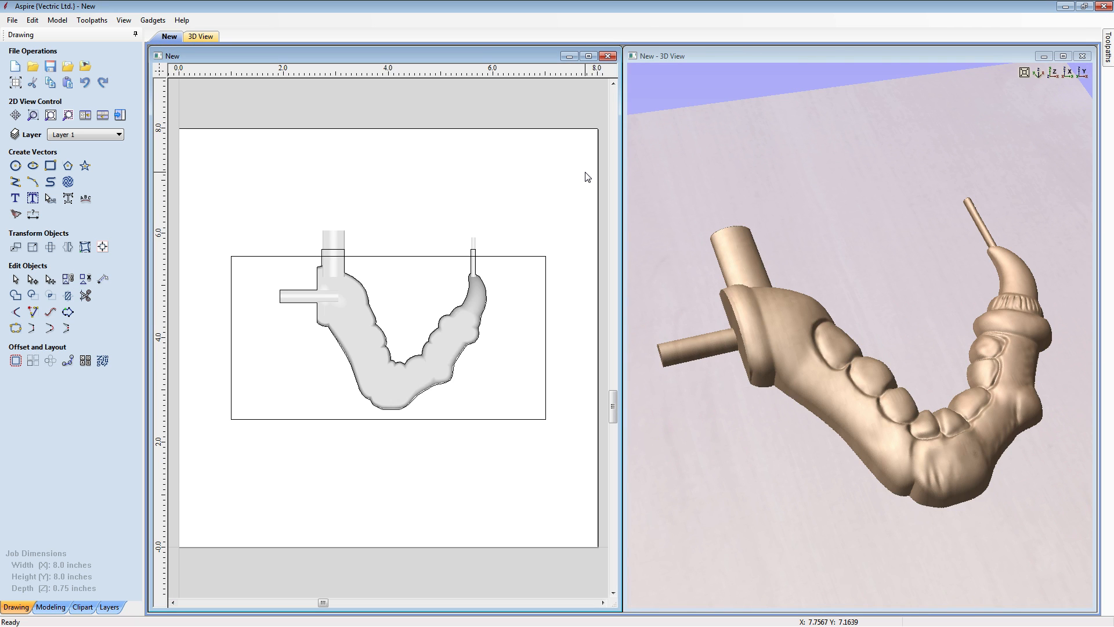
pyautogui.click(890, 305)
pyautogui.scroll(-5, 889, 305)
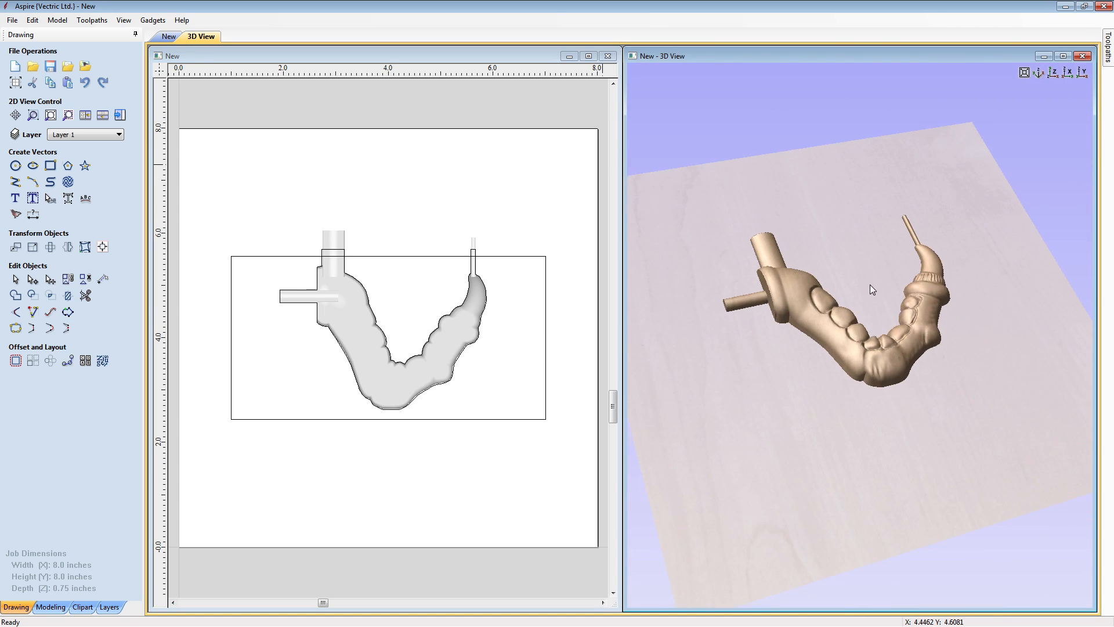
pyautogui.moveTo(900, 492); pyautogui.dragTo(921, 468)
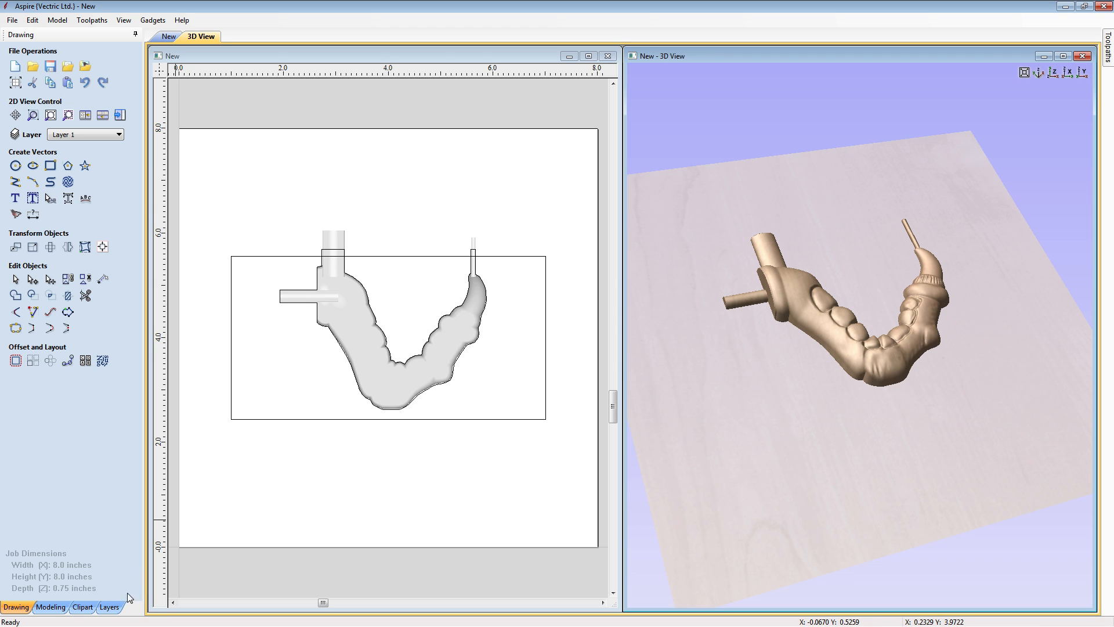
# - Add a zero plane beneath the claw and bolt channels, and check it in the 3D view
pyautogui.click(50, 606)
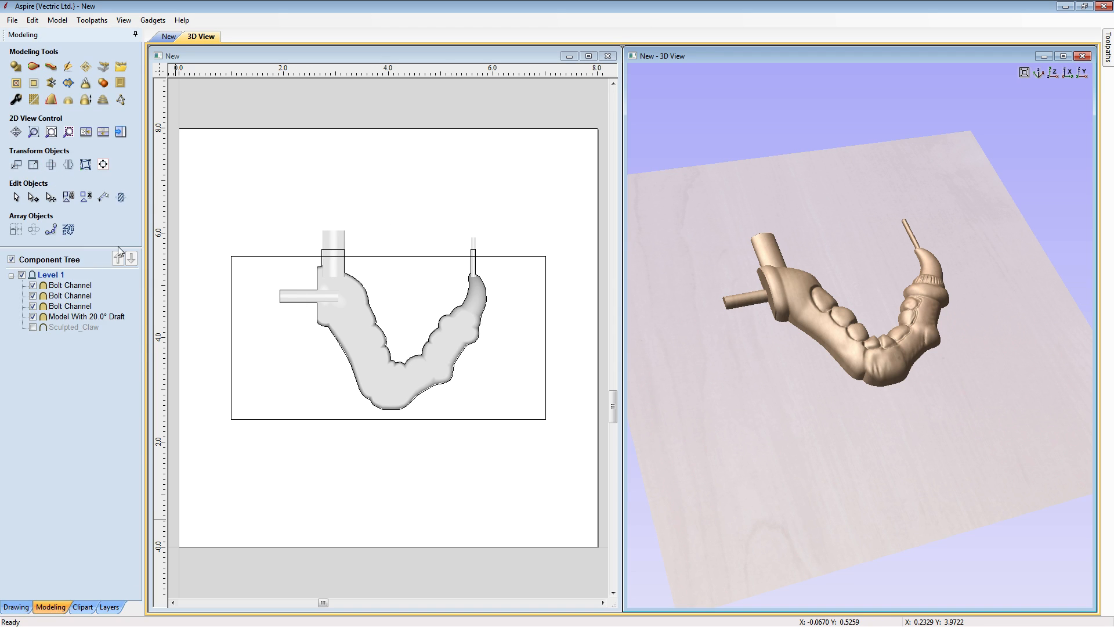
pyautogui.click(58, 21)
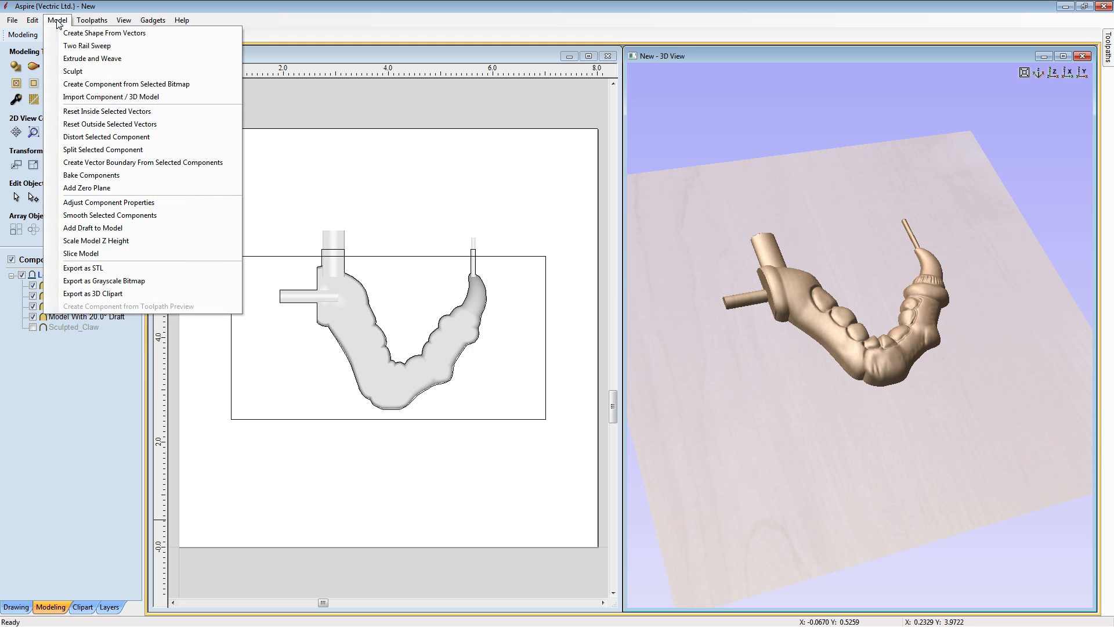
pyautogui.click(121, 192)
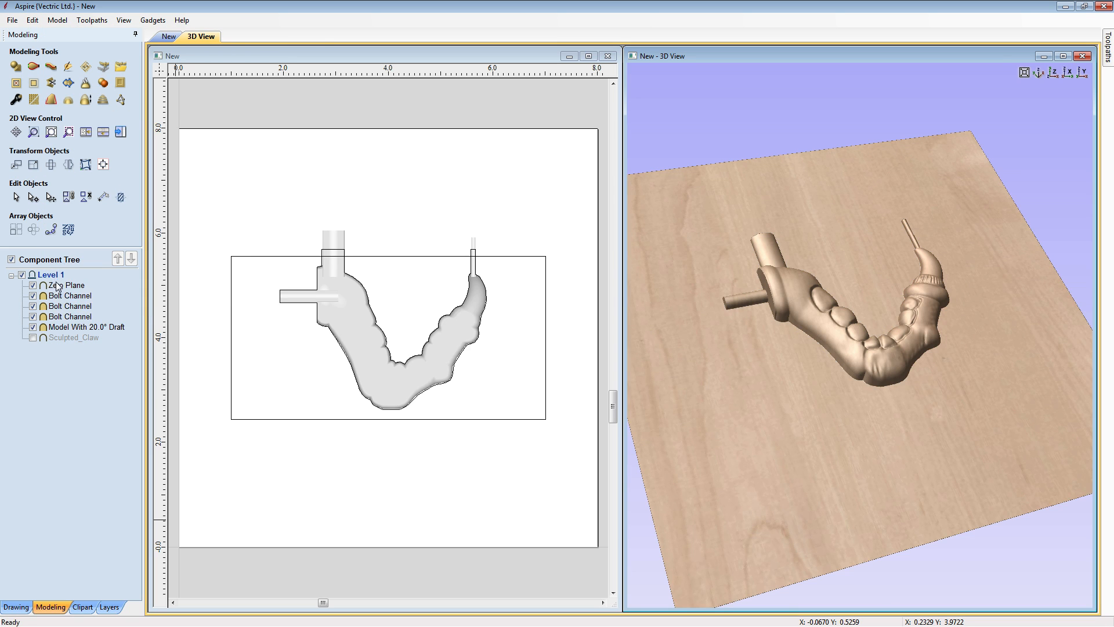
pyautogui.click(58, 286)
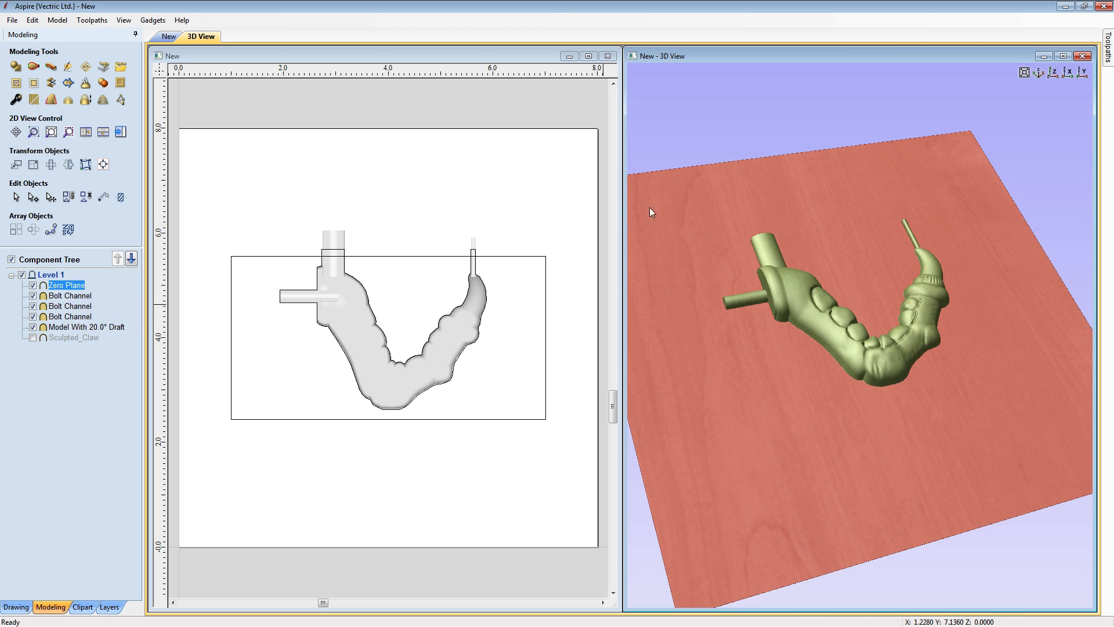
pyautogui.click(586, 218)
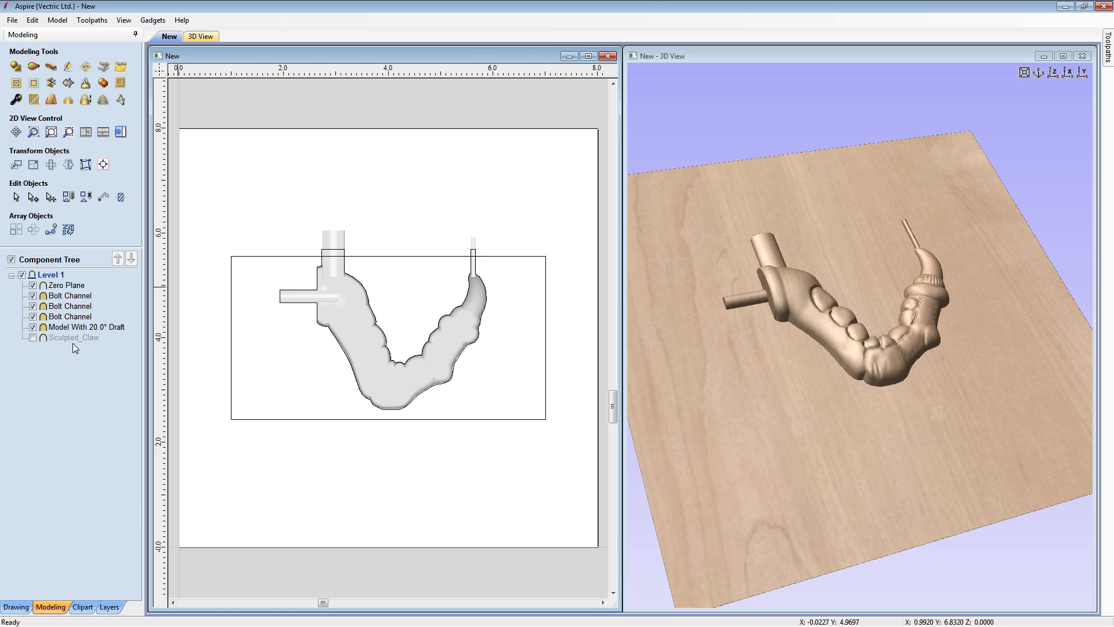
# - Insert a new component level and move the Zero Plane component from Level 1 into Level 2
pyautogui.moveTo(74, 290)
pyautogui.rightClick(62, 279)
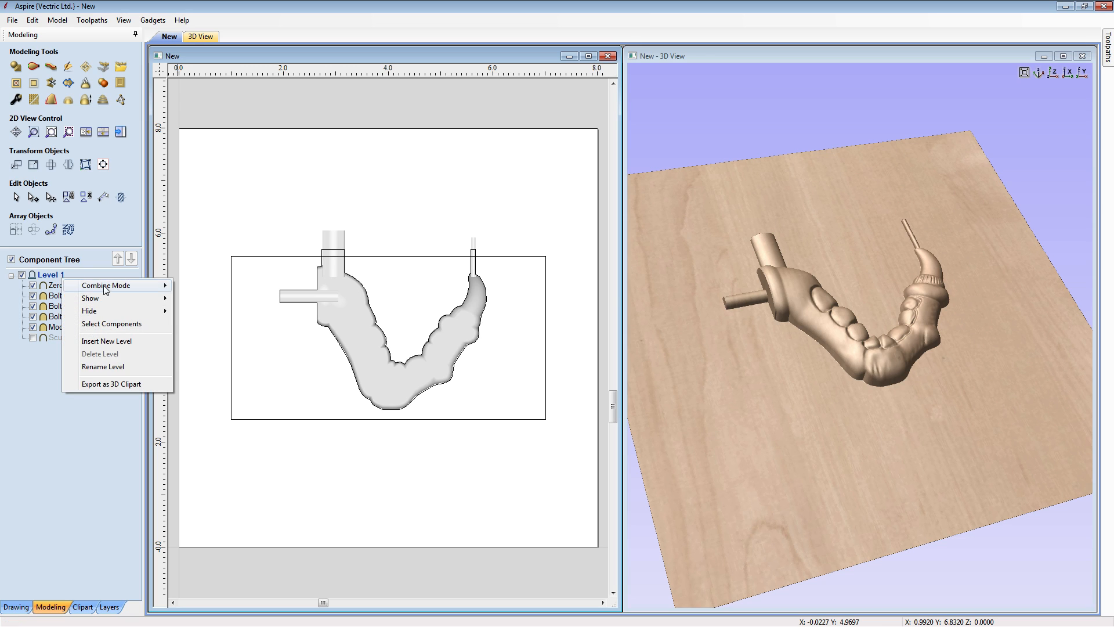
pyautogui.click(97, 342)
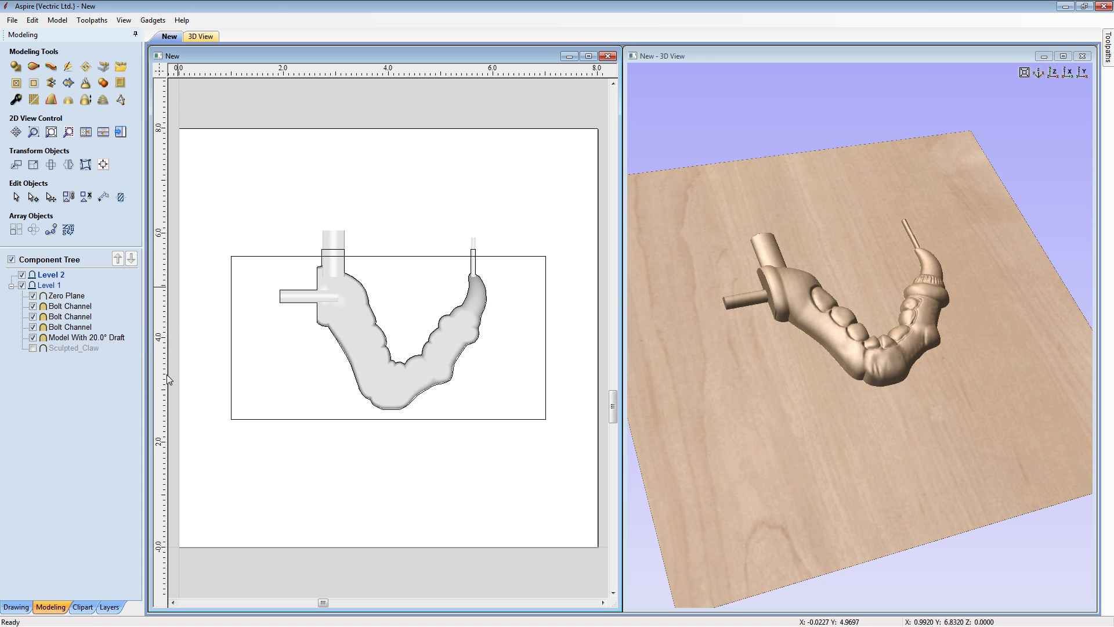
pyautogui.moveTo(65, 296)
pyautogui.mouseDown()
pyautogui.moveTo(64, 285)
pyautogui.moveTo(49, 352)
pyautogui.moveTo(54, 300)
pyautogui.mouseUp()
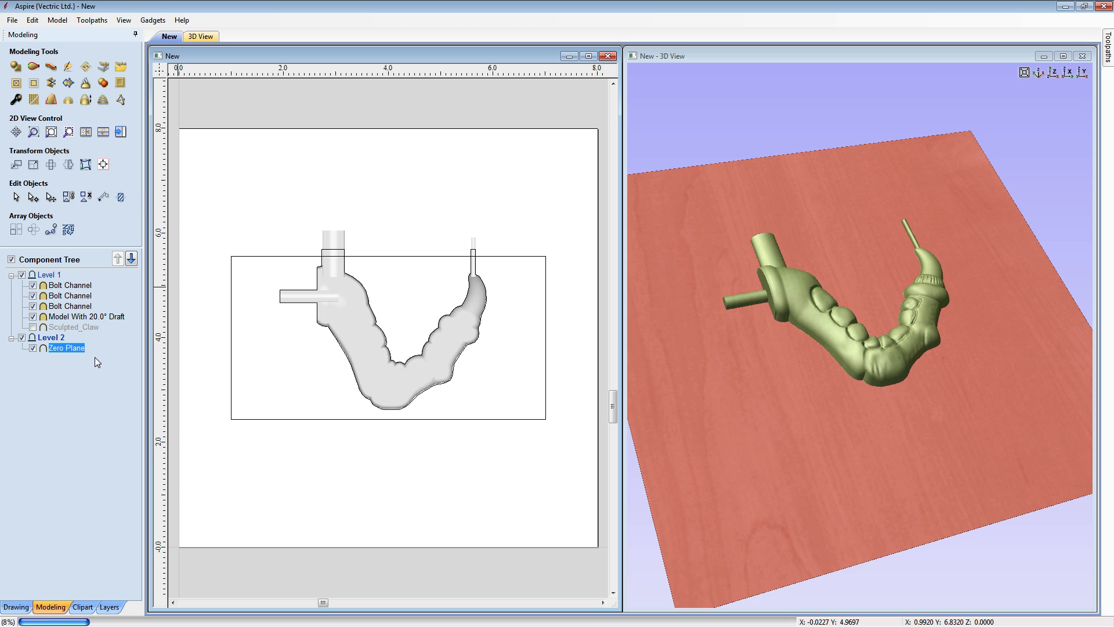
# - Set Level 1's combine mode to Subtract and inspect the recessed claw cavity in 3D
pyautogui.click(53, 276)
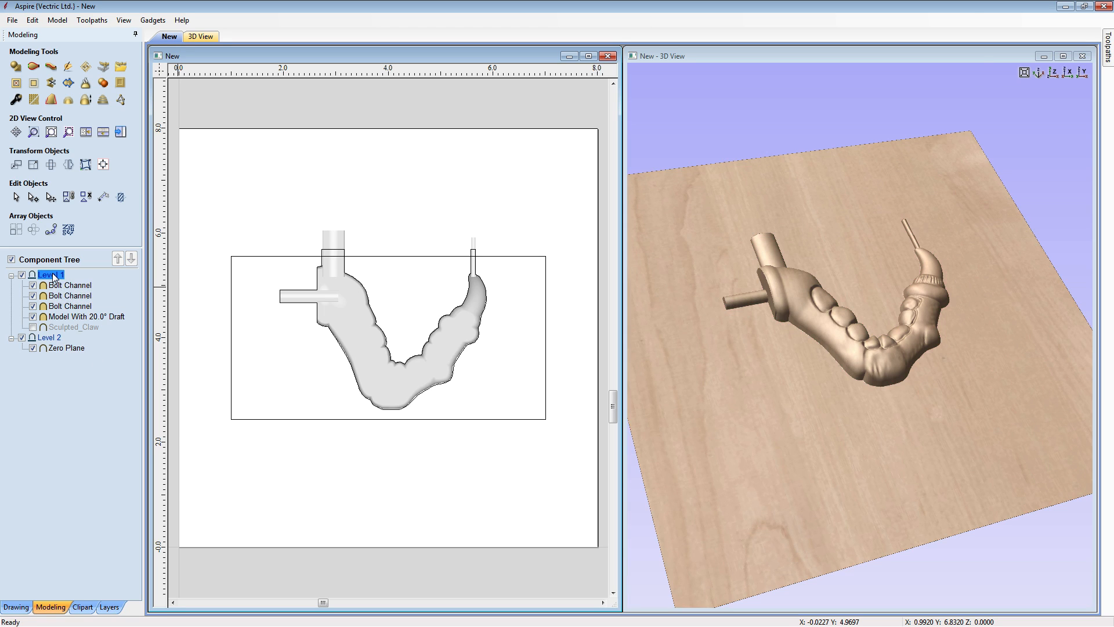
pyautogui.rightClick(53, 276)
pyautogui.moveTo(105, 283)
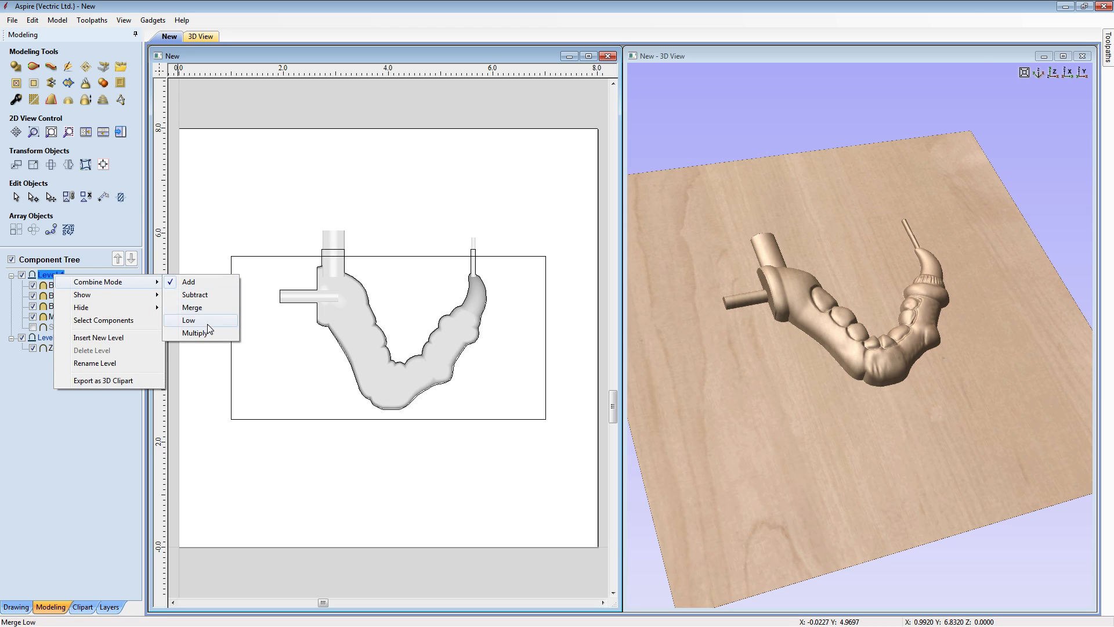
pyautogui.click(195, 295)
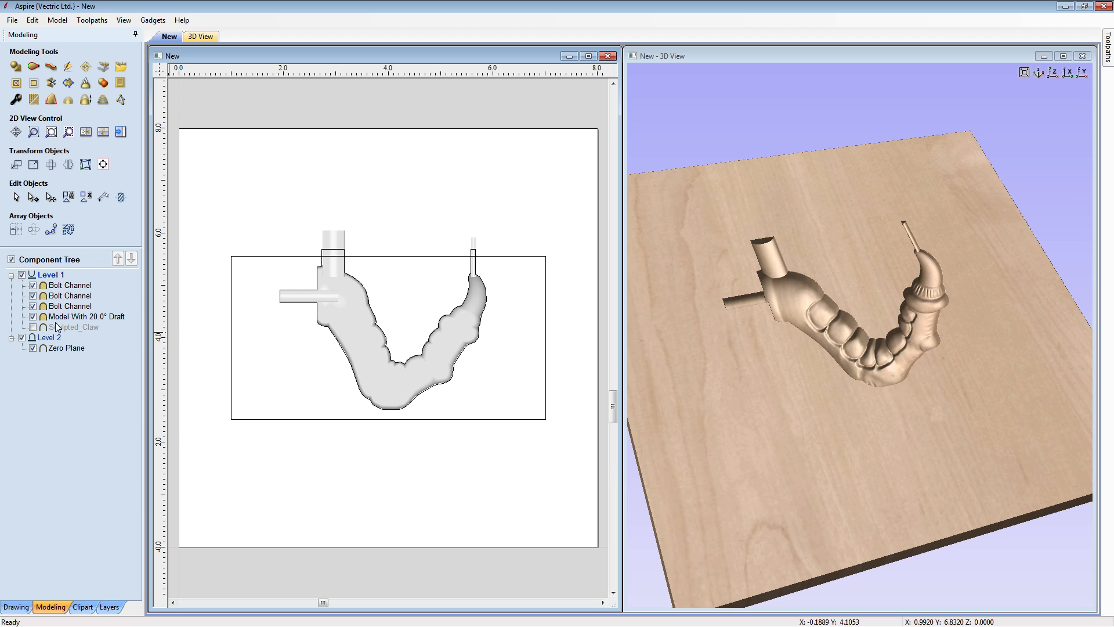
pyautogui.moveTo(56, 289)
pyautogui.moveTo(876, 428); pyautogui.dragTo(819, 409)
pyautogui.moveTo(820, 409); pyautogui.dragTo(852, 296, button='right')
pyautogui.moveTo(876, 438); pyautogui.dragTo(1041, 428)
pyautogui.click(1035, 76)
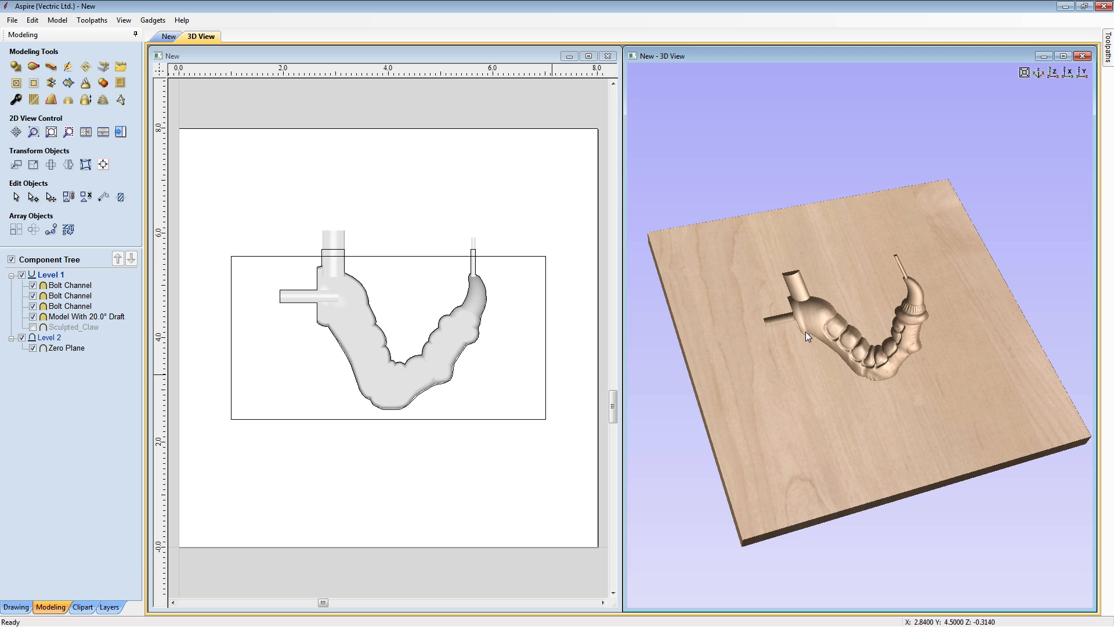
# - Move the claw, channels and all vectors together so their lower-left anchor sits at absolute X 1.0, Y 0.5 inches
pyautogui.moveTo(212, 199); pyautogui.dragTo(576, 484)
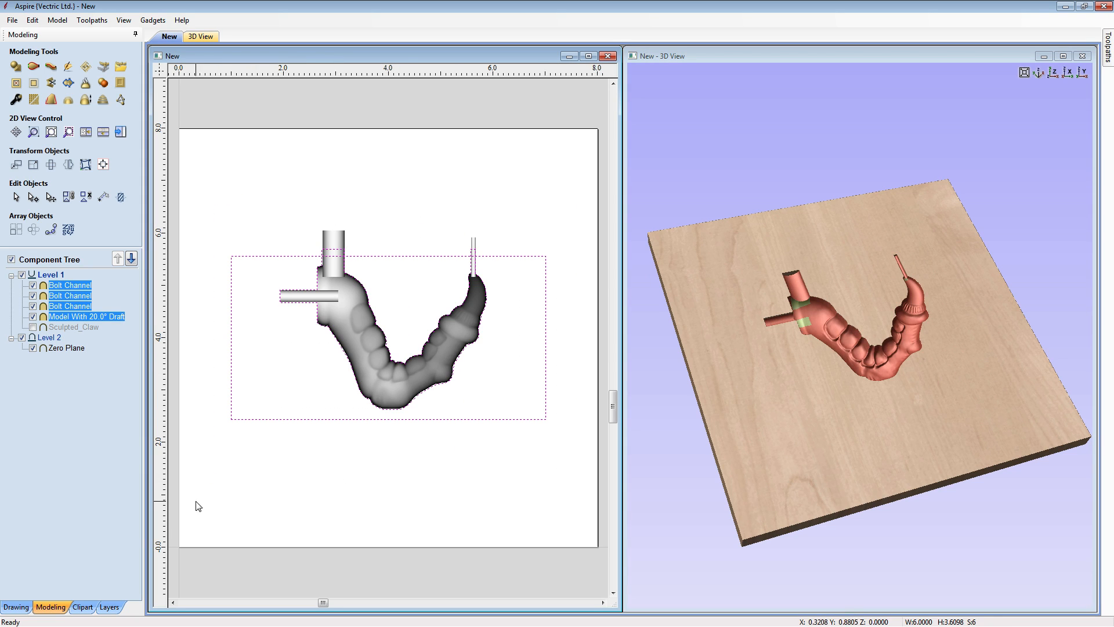
pyautogui.click(16, 165)
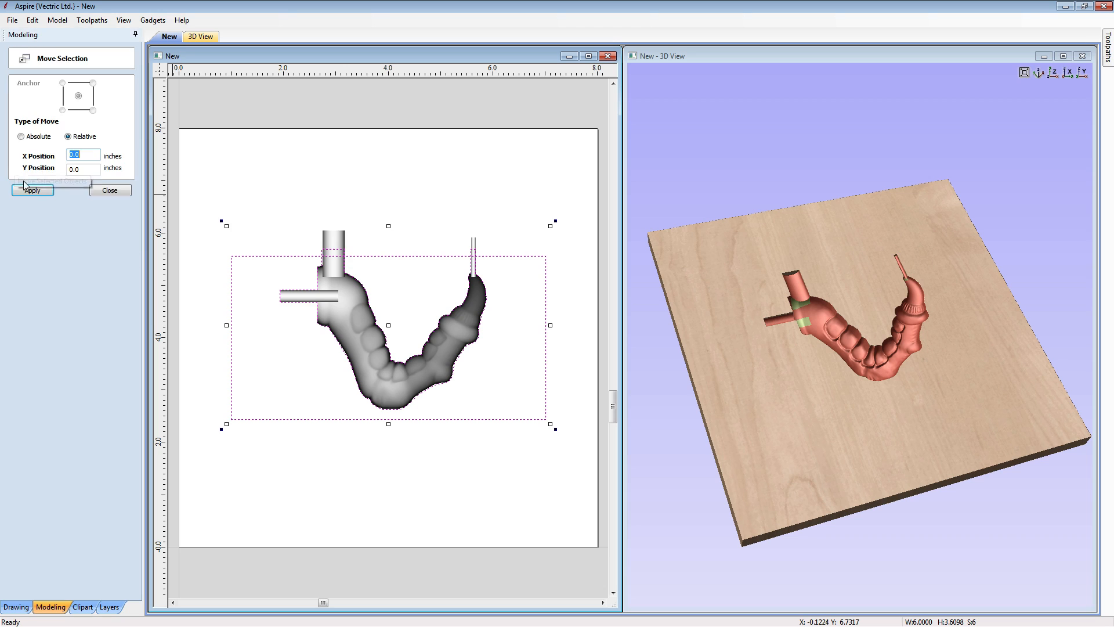
pyautogui.click(23, 136)
pyautogui.click(62, 110)
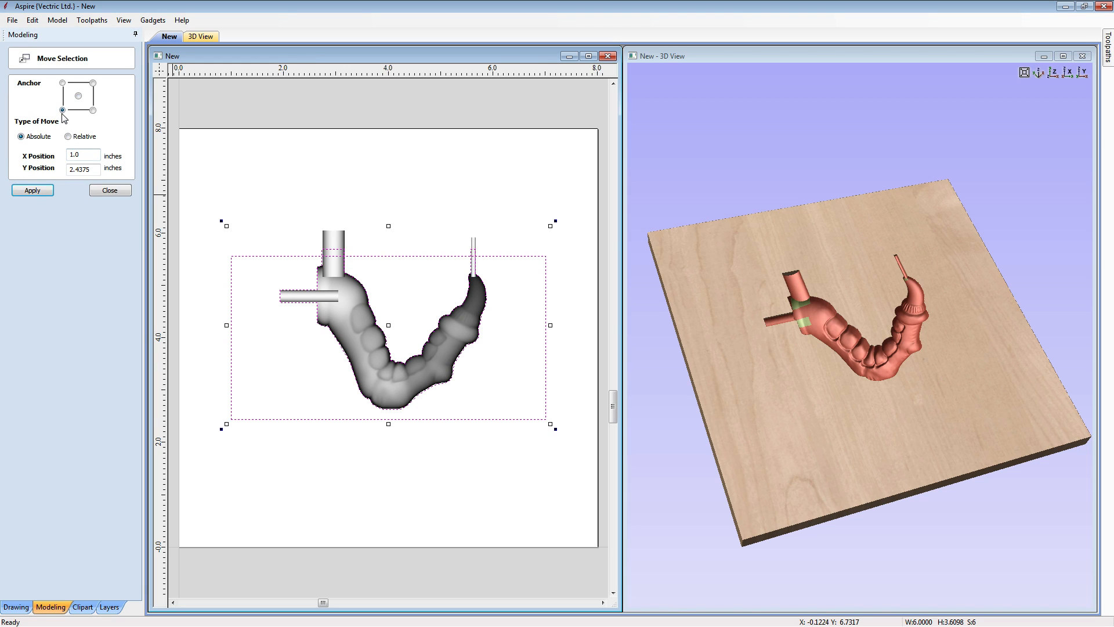
pyautogui.doubleClick(69, 170)
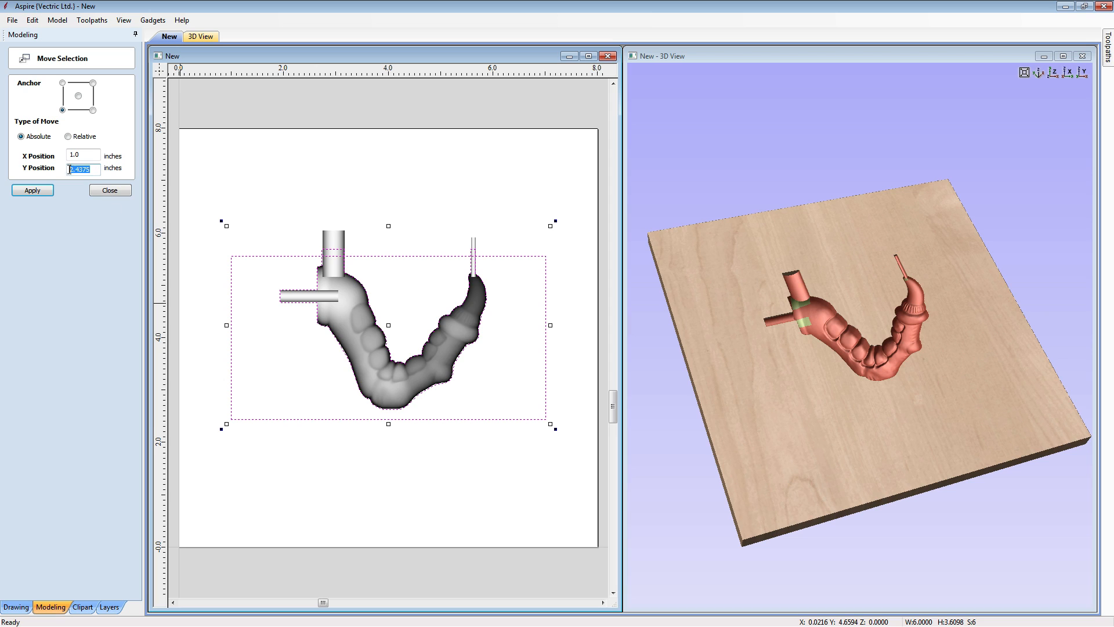
pyautogui.write('0.5')
pyautogui.click(34, 190)
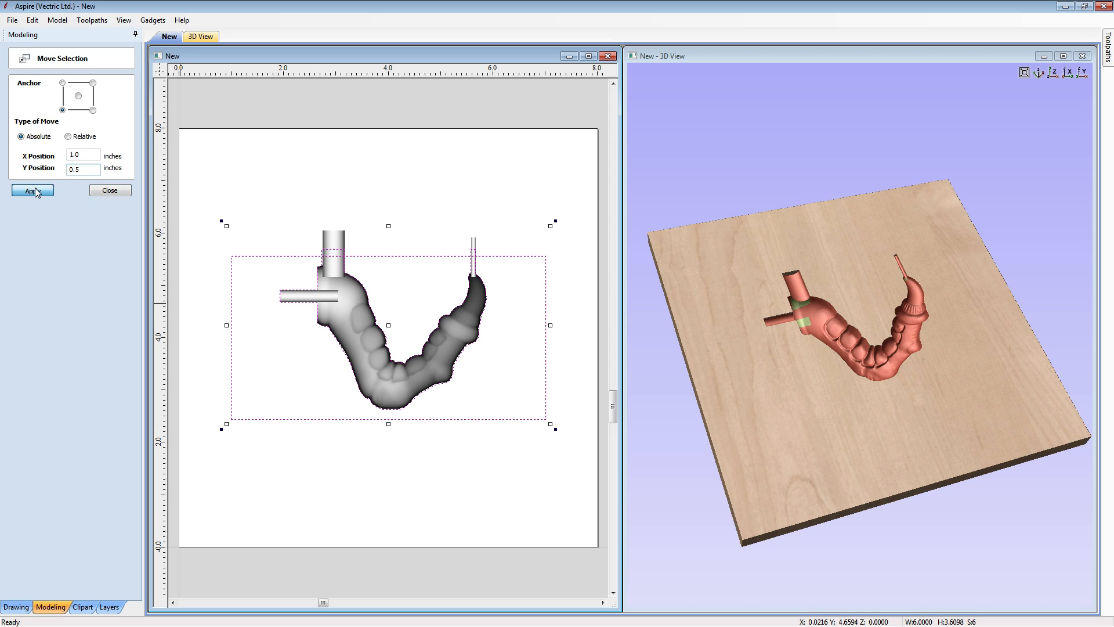
pyautogui.click(105, 190)
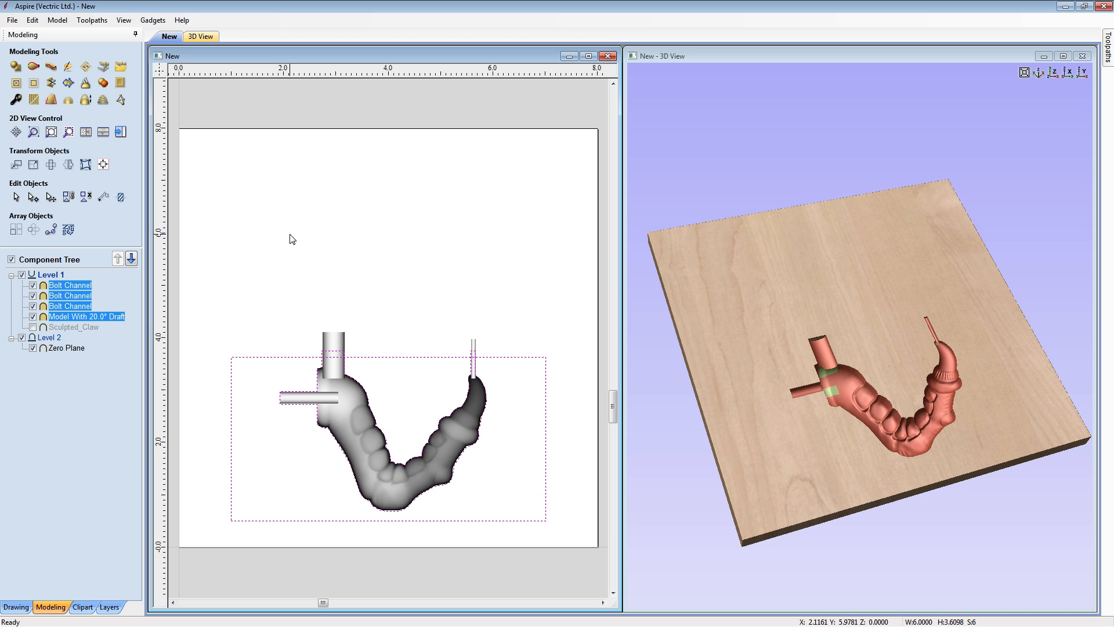
pyautogui.click(311, 286)
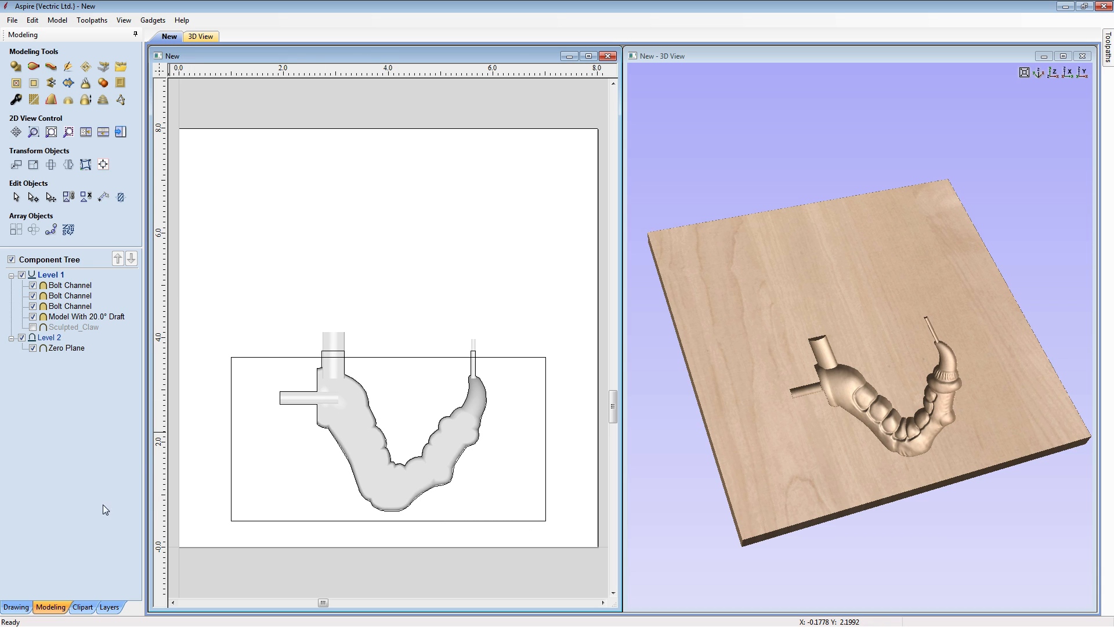
# - Draw three 0.32-inch diameter circles inside the rectangle, centred at about (1.8, 1.2), (4.4, 3.0) and (6.2, 1.1) inches
pyautogui.click(16, 607)
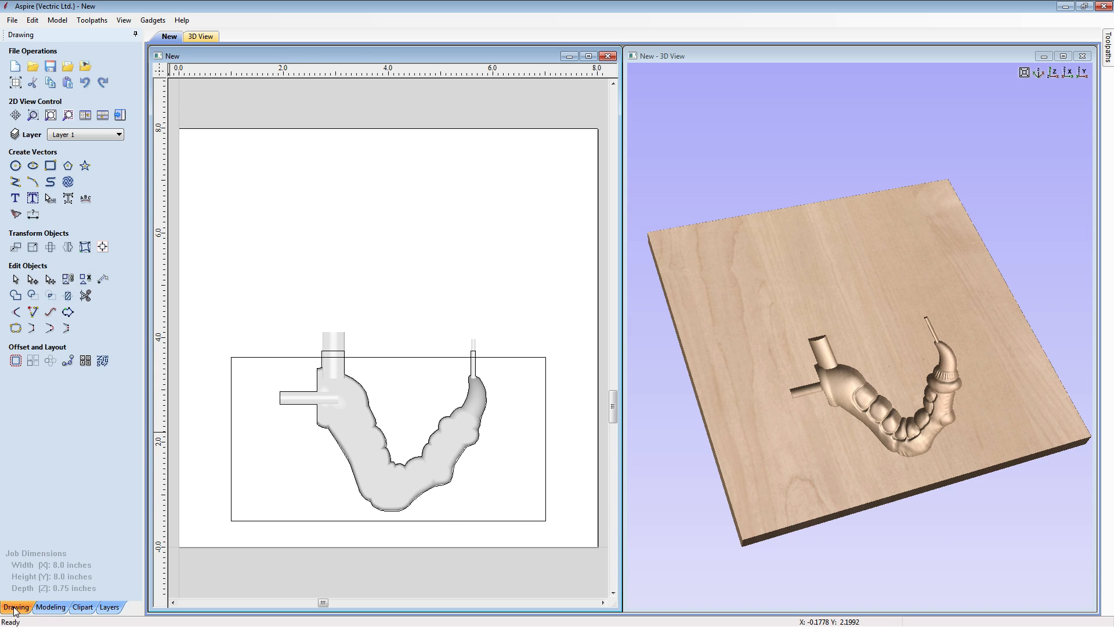
pyautogui.click(16, 165)
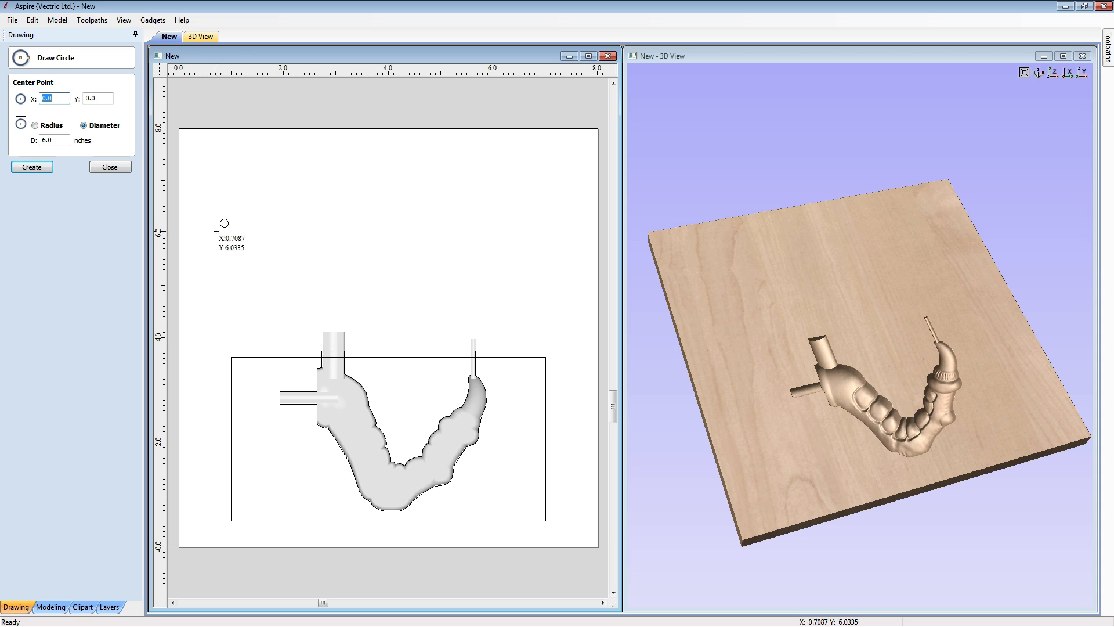
pyautogui.doubleClick(53, 140)
pyautogui.write('0.32')
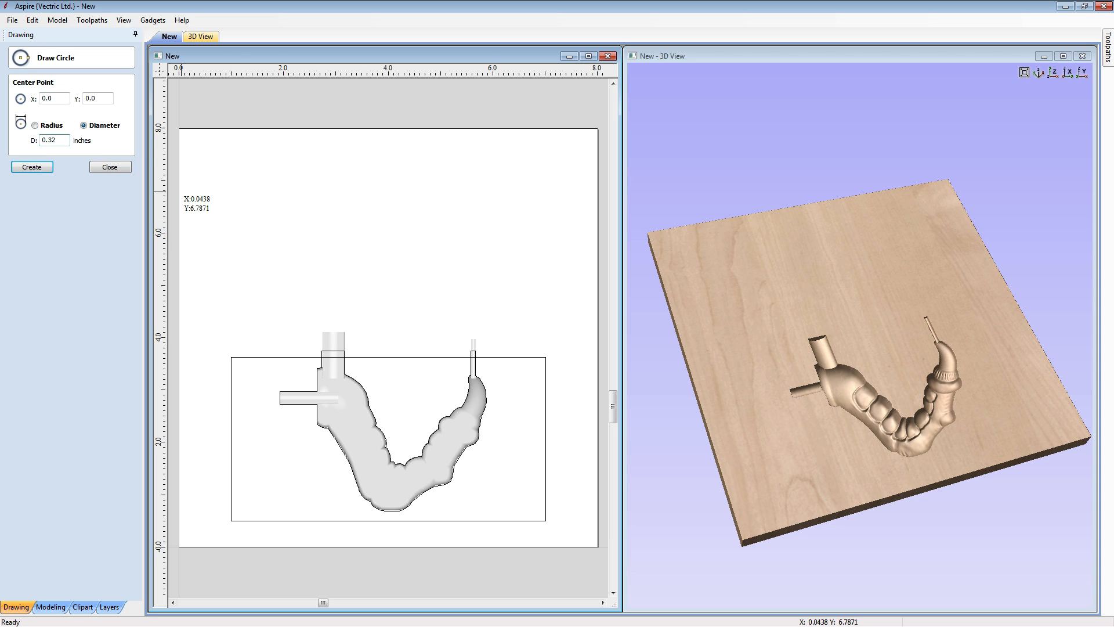
pyautogui.click(272, 483)
pyautogui.click(409, 388)
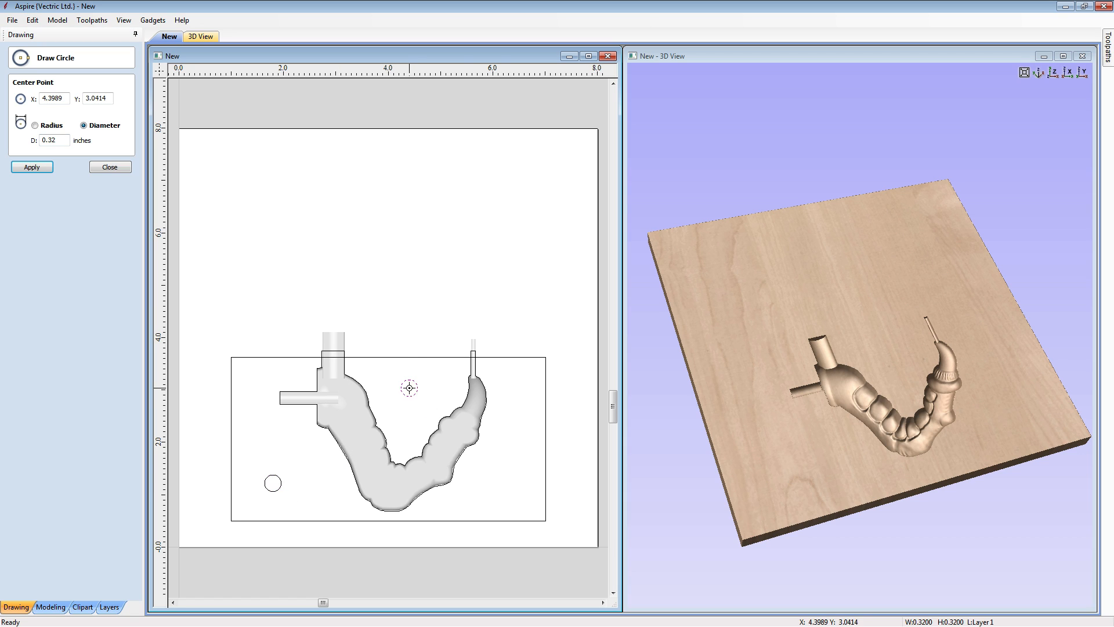
pyautogui.click(504, 489)
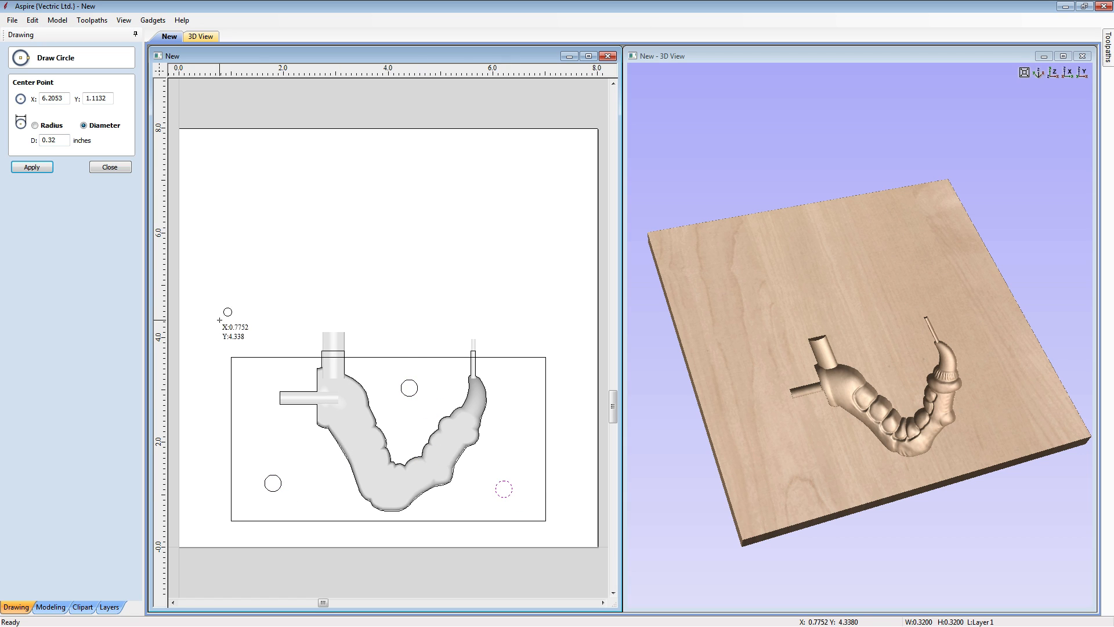
pyautogui.click(104, 168)
pyautogui.click(334, 230)
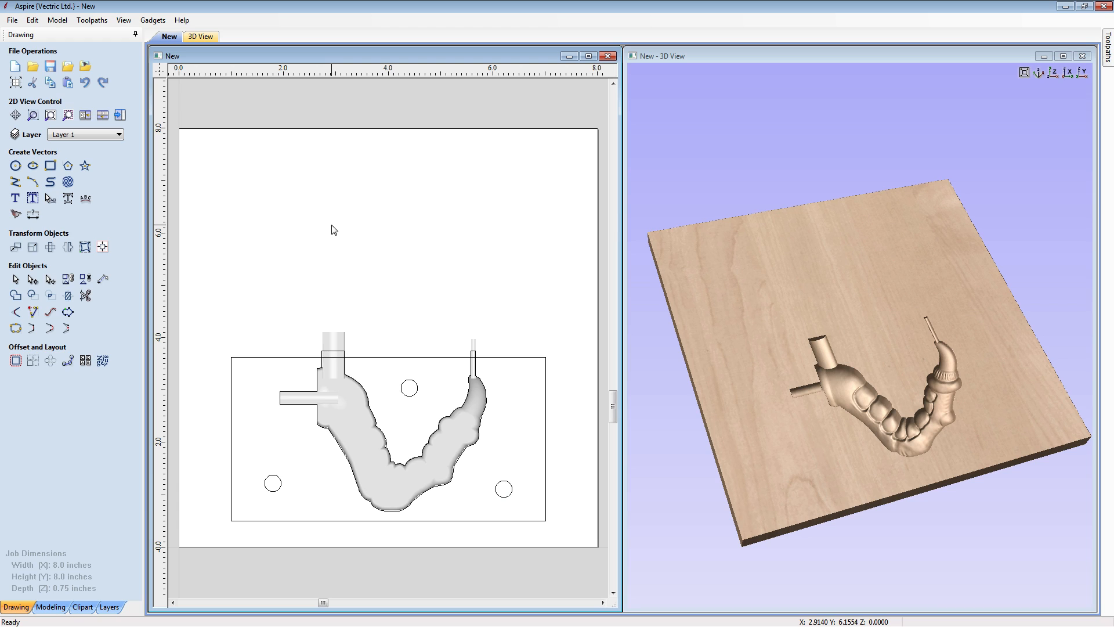
# - Create a vertically flipped mirrored copy of the claw components, rectangle, outline and circles about the job center
pyautogui.moveTo(219, 269); pyautogui.dragTo(569, 586)
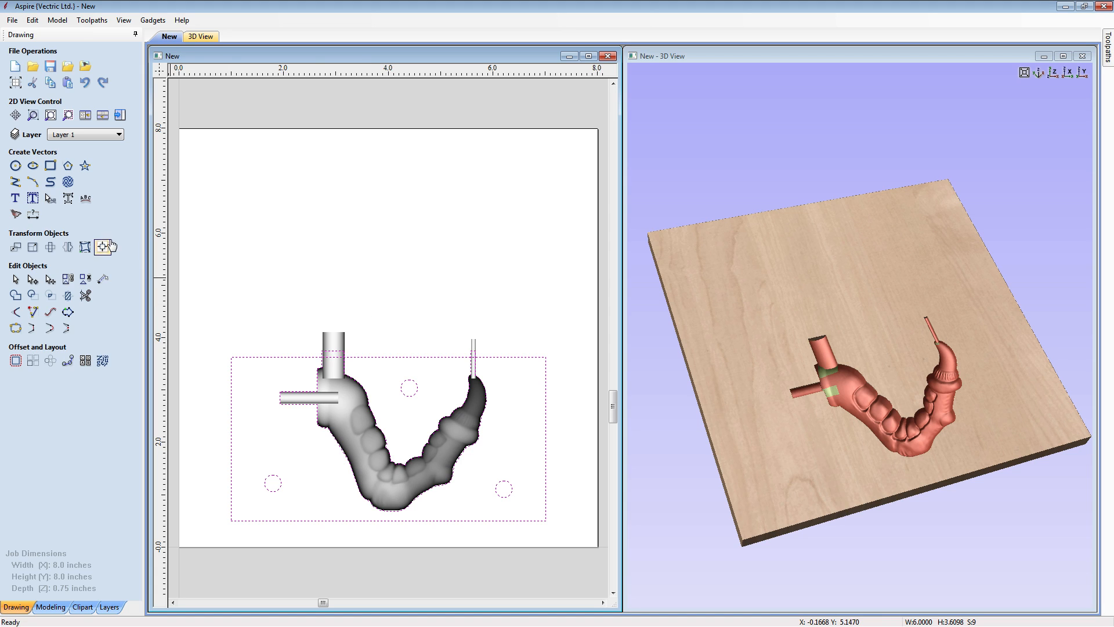
pyautogui.click(68, 247)
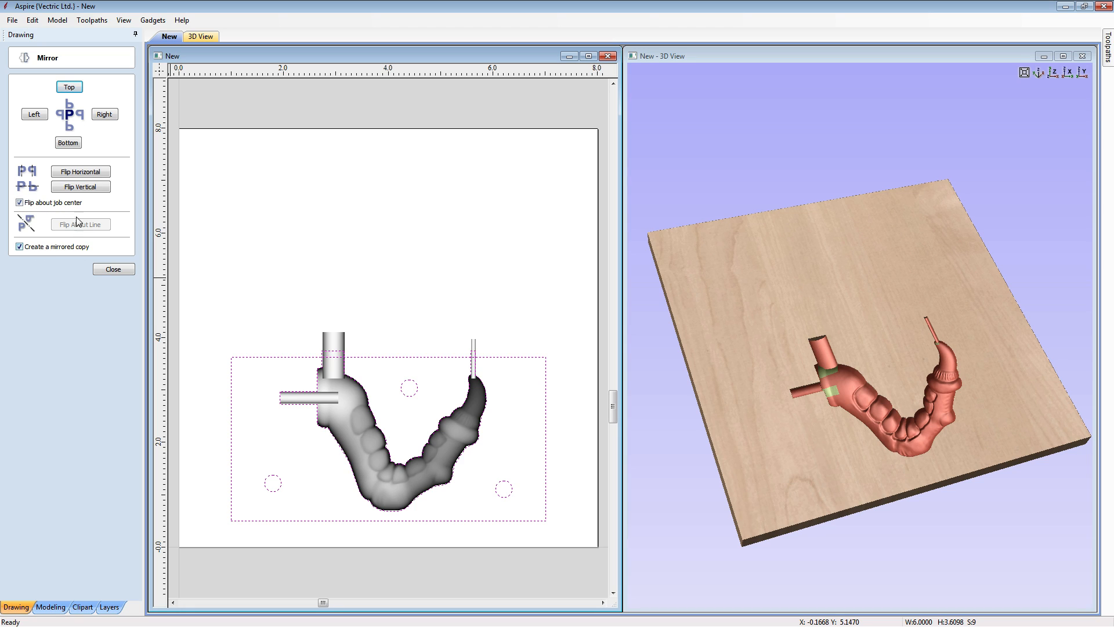
pyautogui.click(81, 187)
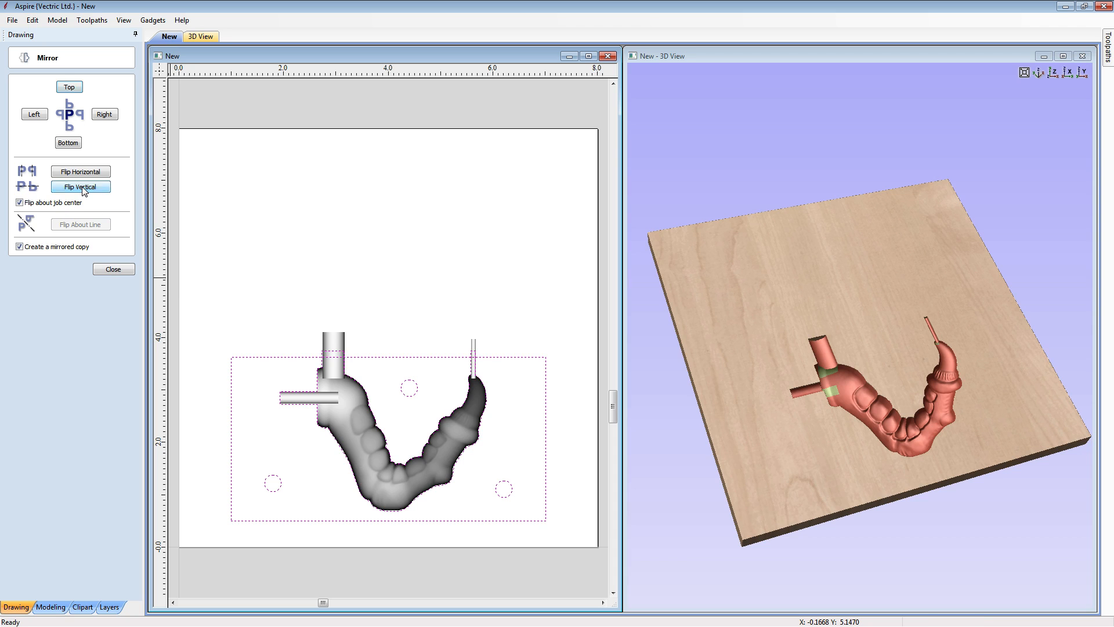
pyautogui.click(113, 269)
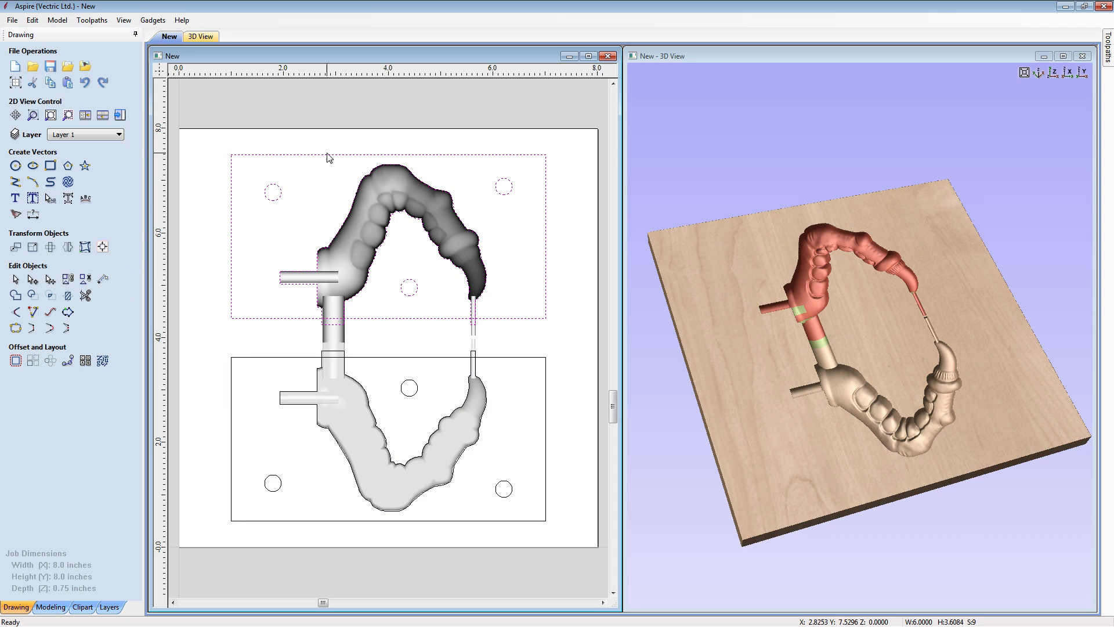
pyautogui.click(333, 120)
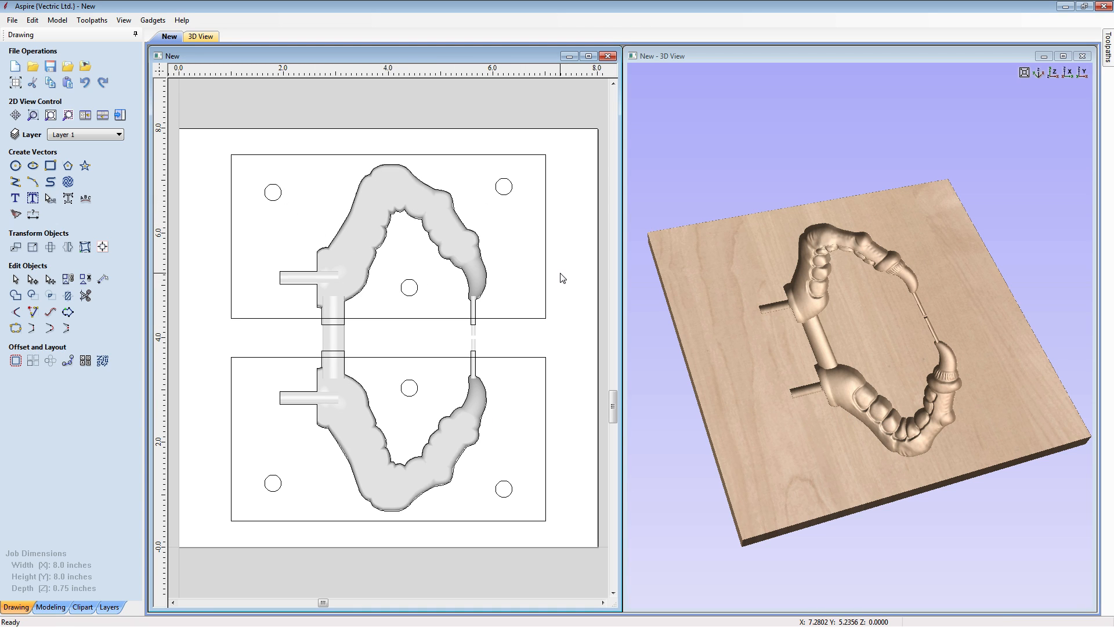
# - Switch to the toolpath workspace, inspect both cavities in 3D, and select the two claw-and-channel outline vectors
pyautogui.click(120, 116)
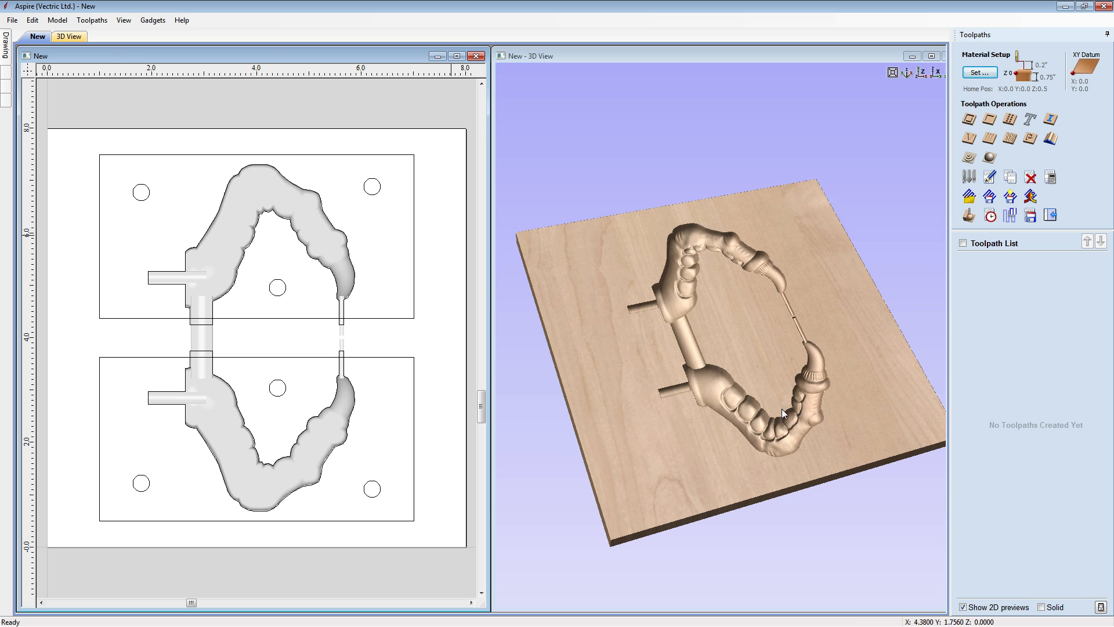
pyautogui.click(787, 454)
pyautogui.scroll(3, 757, 378)
pyautogui.click(456, 228)
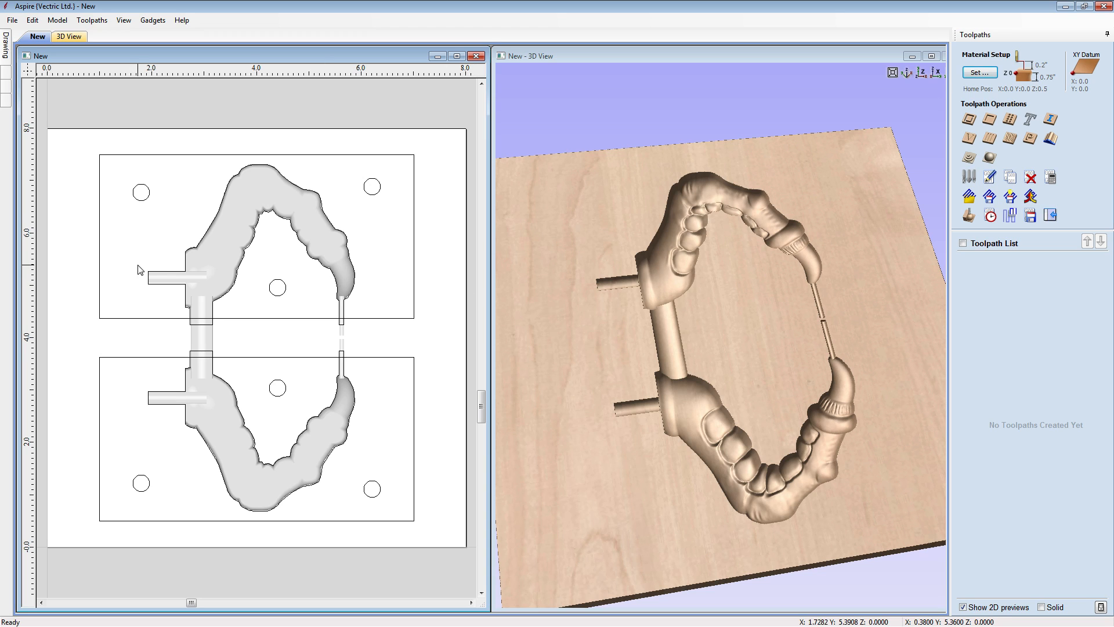
pyautogui.click(173, 277)
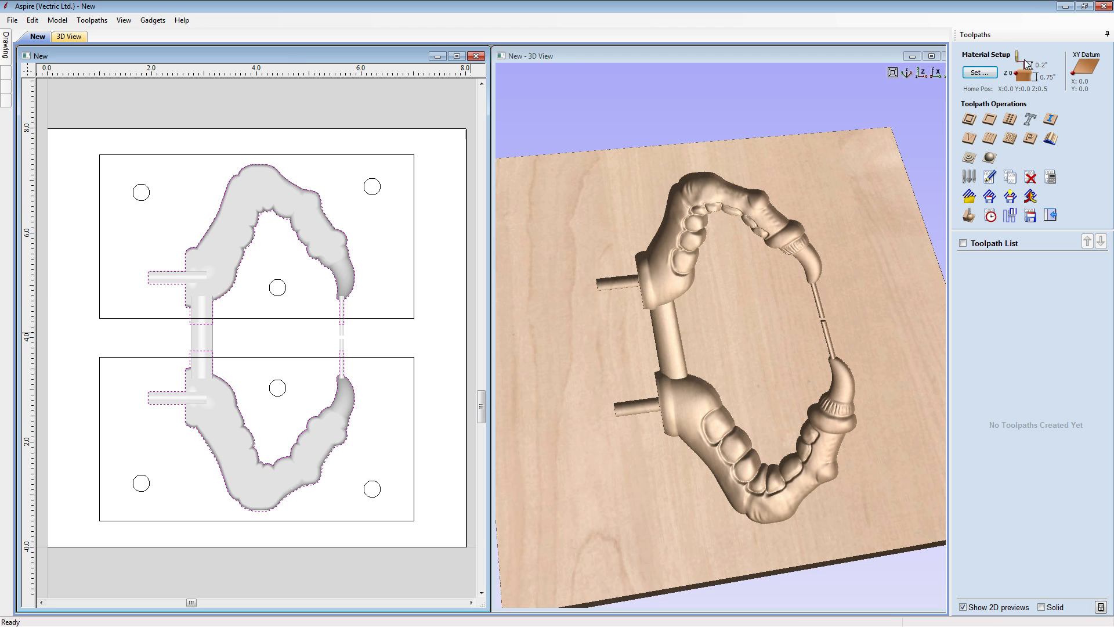
# - Configure the material setup with a 0.0-inch gap above the model in the 0.75-inch thick material
pyautogui.click(987, 72)
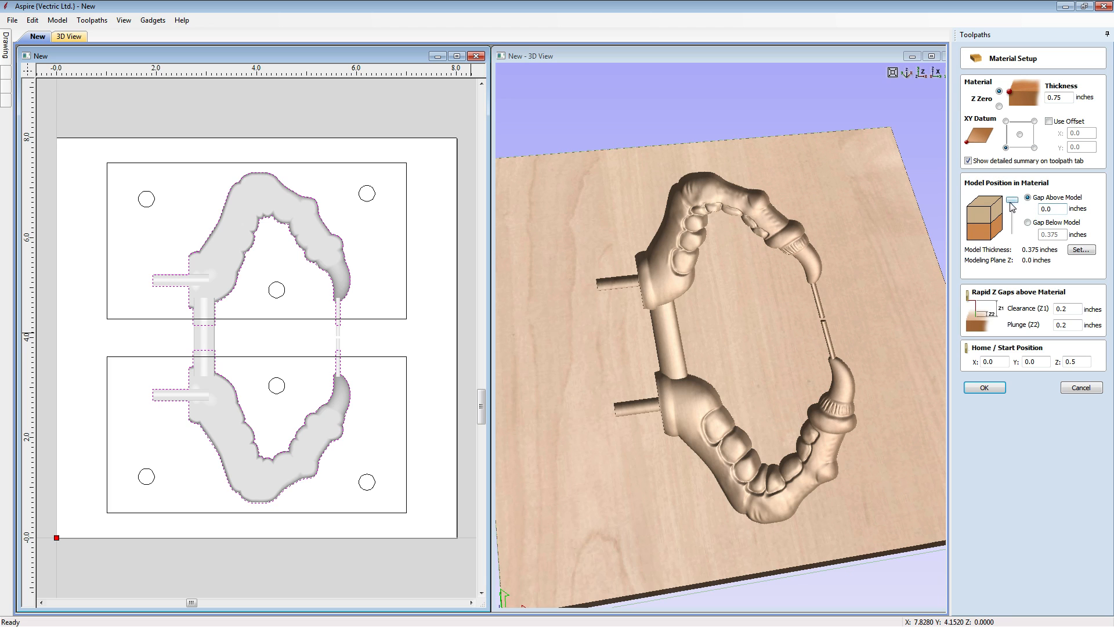
pyautogui.moveTo(1012, 206)
pyautogui.mouseDown()
pyautogui.moveTo(1014, 230)
pyautogui.moveTo(1014, 201)
pyautogui.mouseUp()
pyautogui.click(984, 389)
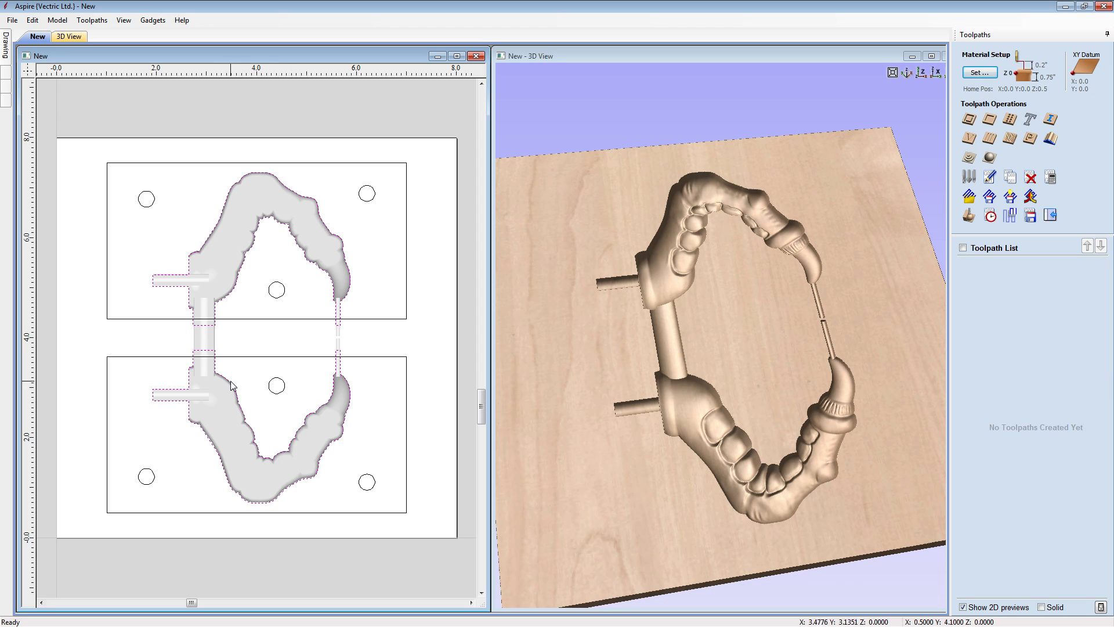
# - Start a 3D roughing toolpath and assign the Ball Nose (0.25 inch) tool to it
pyautogui.click(974, 157)
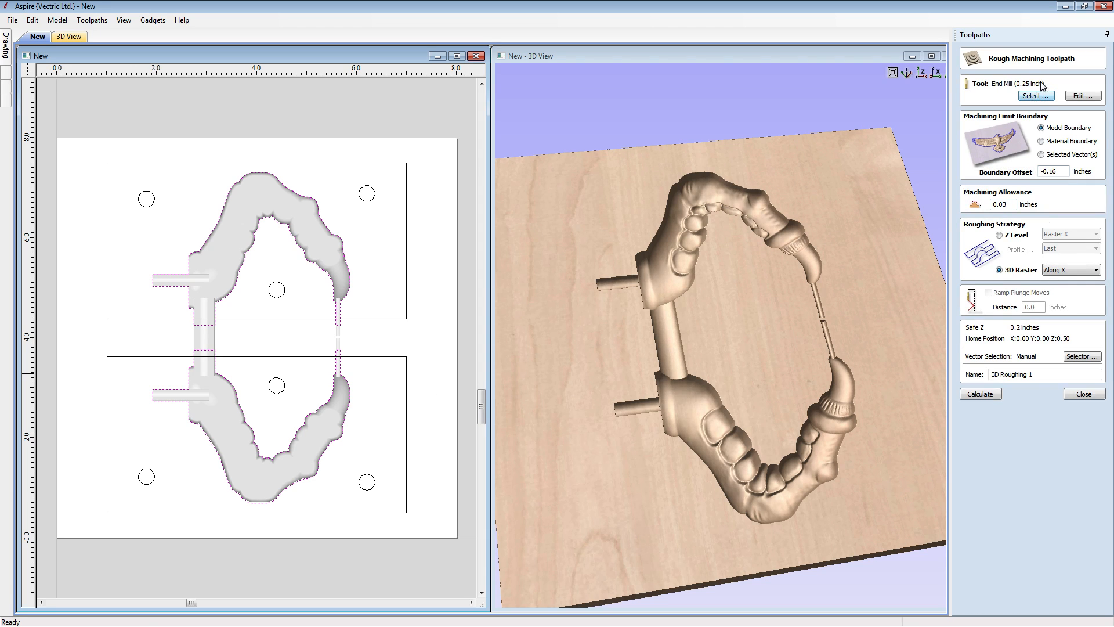
pyautogui.click(1026, 96)
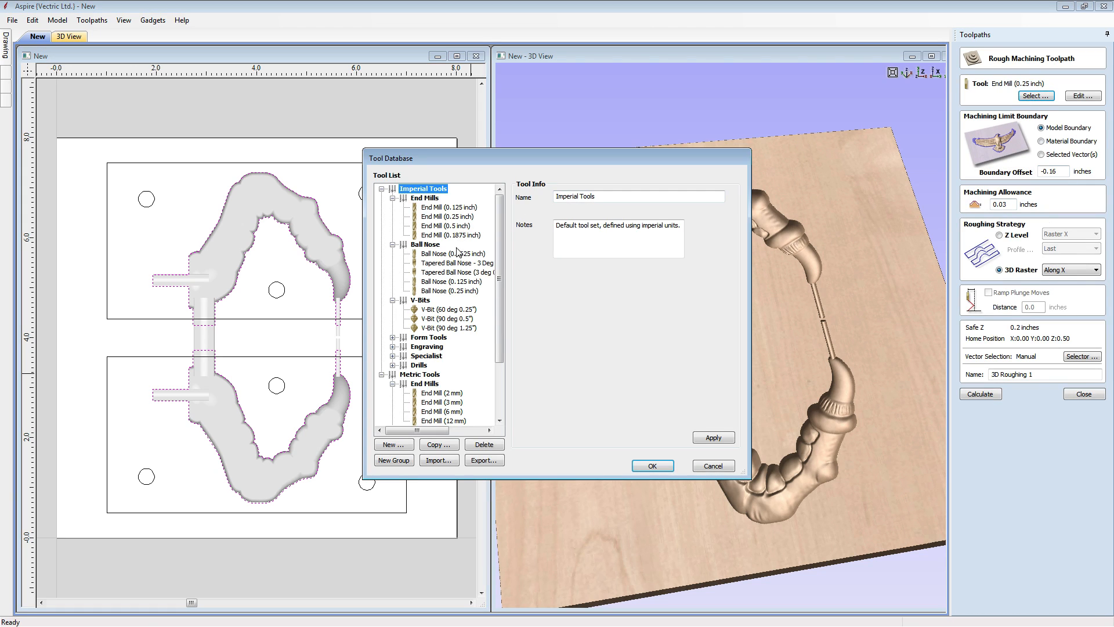
pyautogui.click(465, 292)
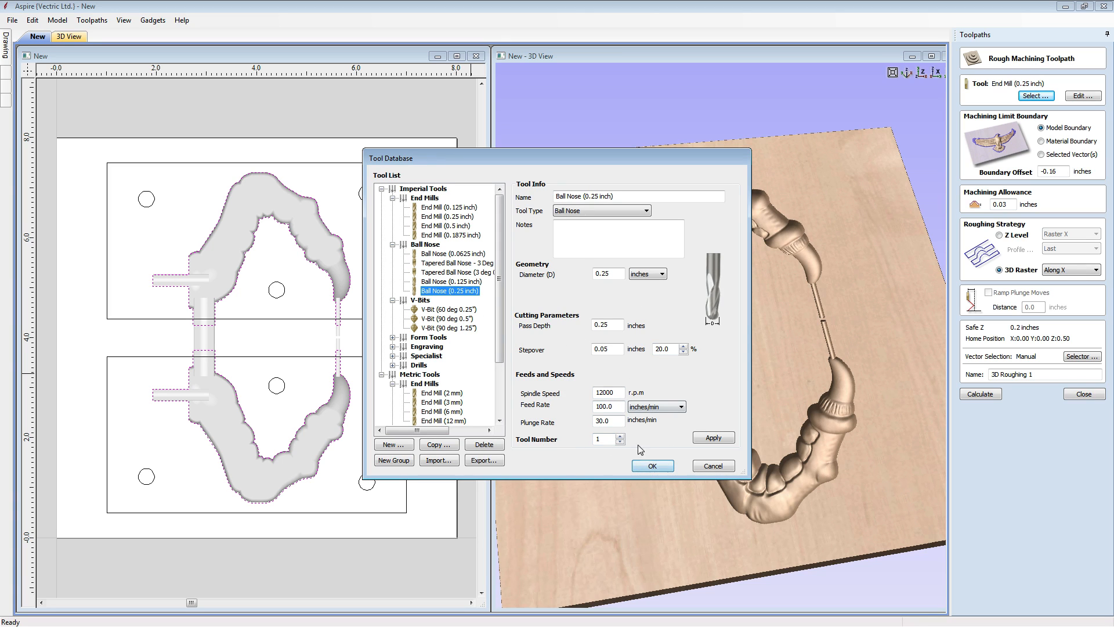
pyautogui.click(650, 467)
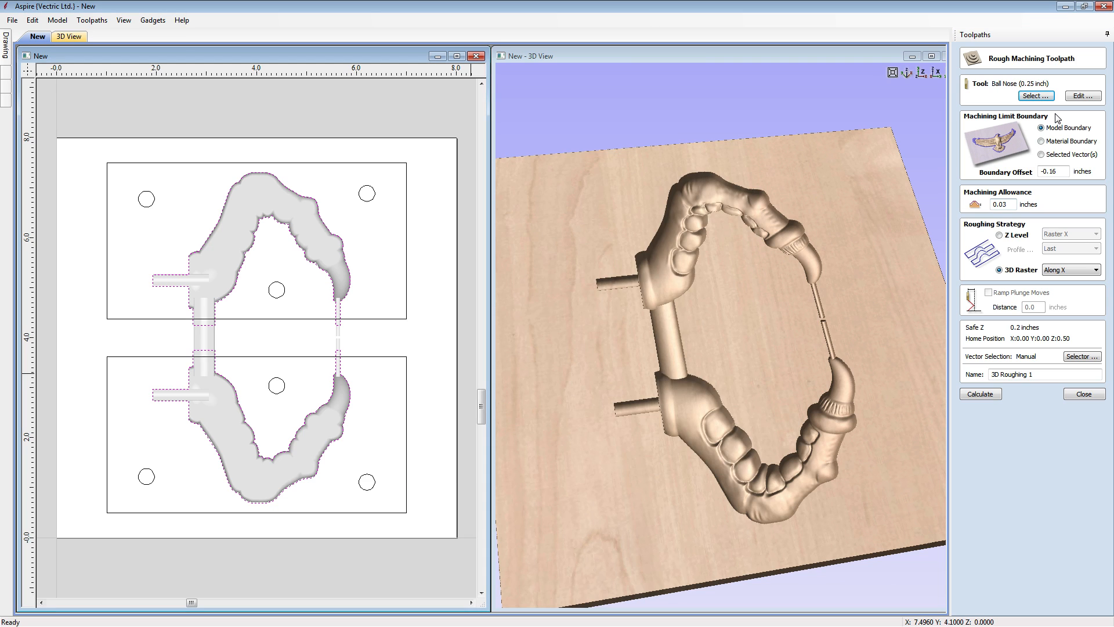
# - Limit the roughing to the selected vectors with a 0-inch boundary offset and calculate it as 3D Roughing
pyautogui.click(1041, 155)
pyautogui.doubleClick(1061, 169)
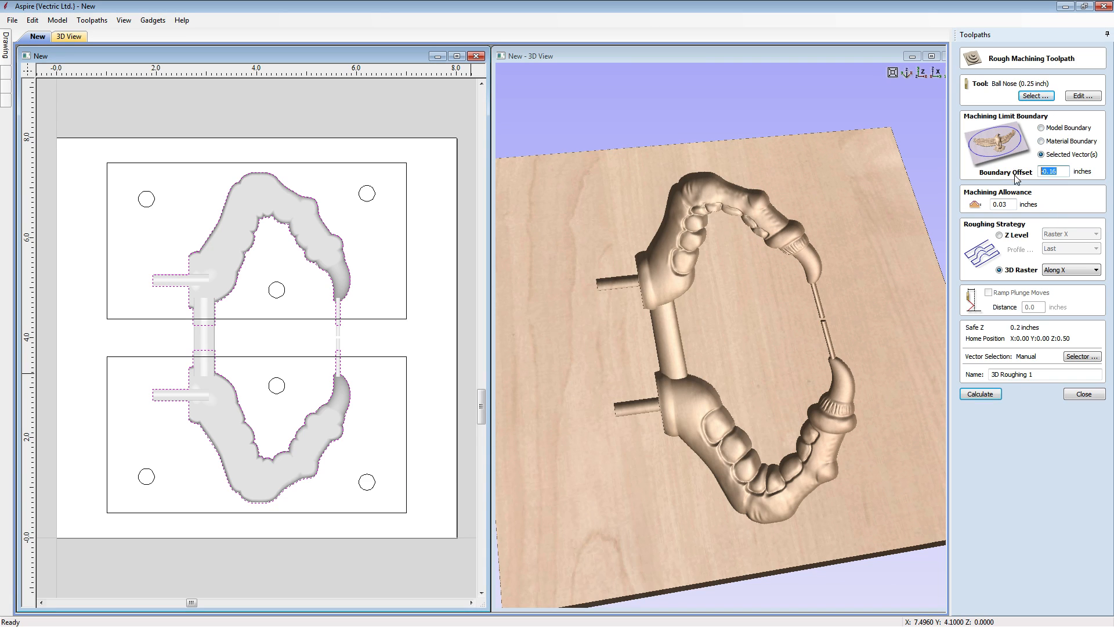
pyautogui.write('0')
pyautogui.click(1013, 272)
pyautogui.click(1042, 374)
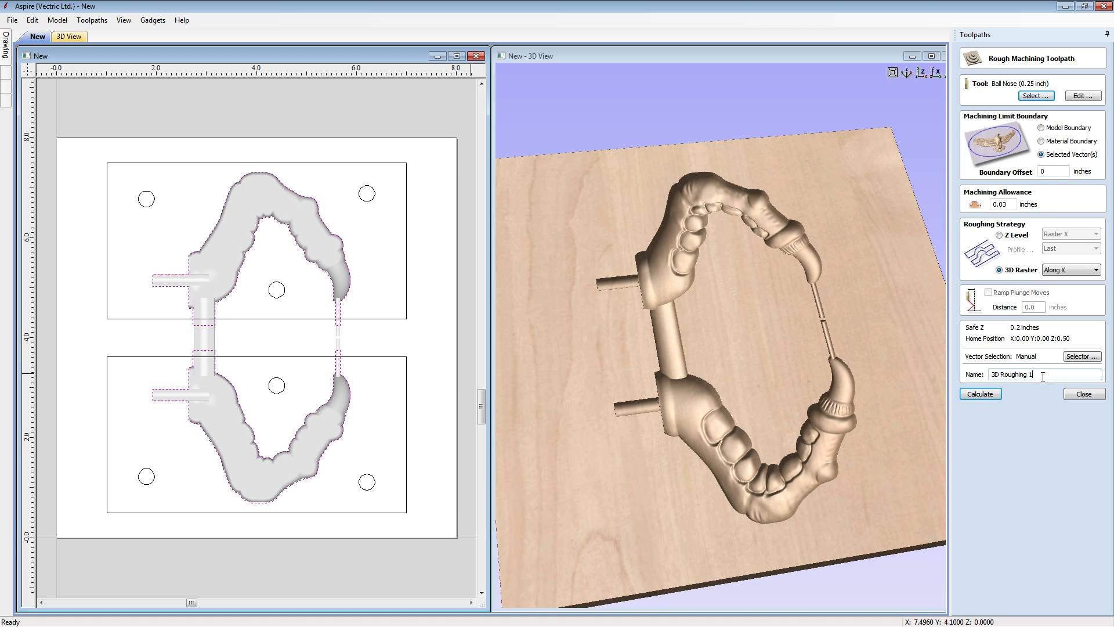
pyautogui.click(967, 397)
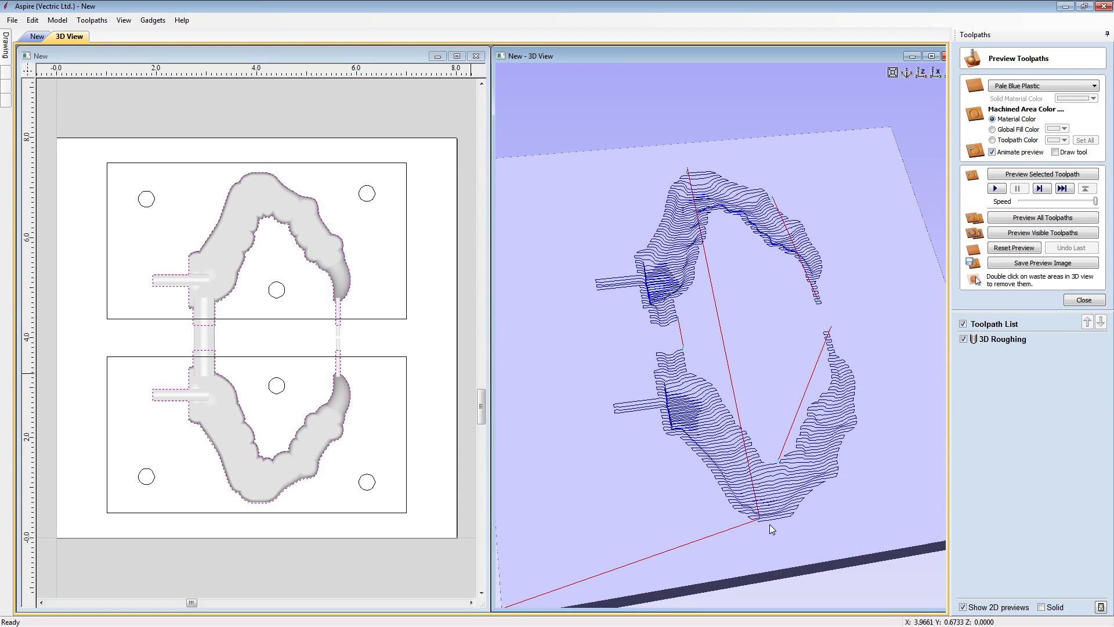
# - Inspect the roughing passes in 3D and simulate the 3D Roughing toolpath on the material
pyautogui.moveTo(849, 503); pyautogui.dragTo(778, 509)
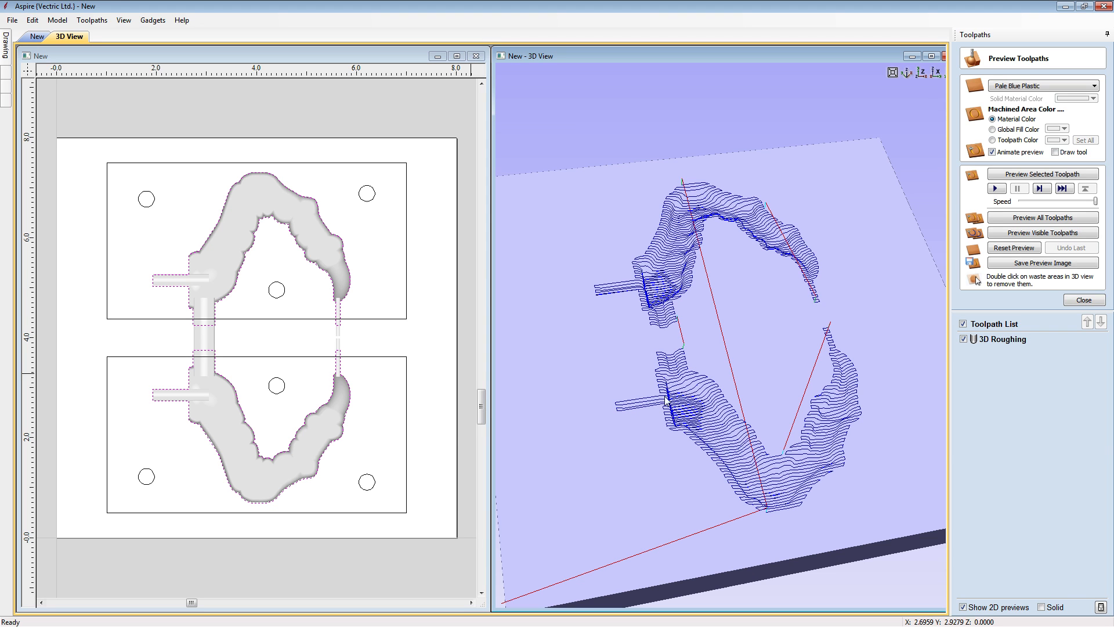
pyautogui.moveTo(735, 455); pyautogui.dragTo(690, 424)
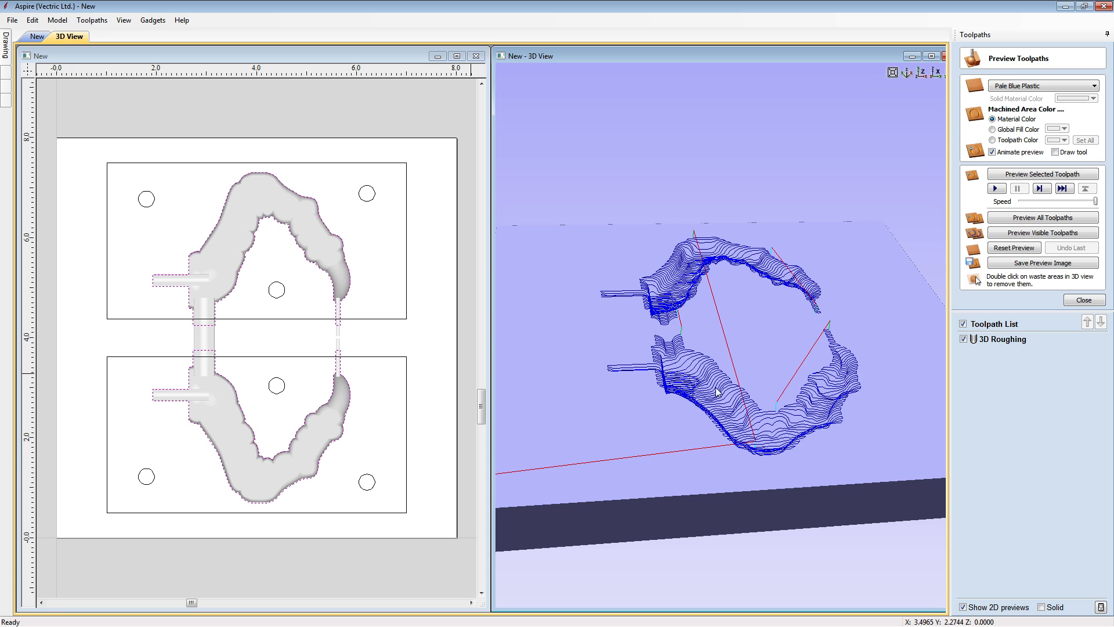
pyautogui.moveTo(810, 374); pyautogui.dragTo(711, 401)
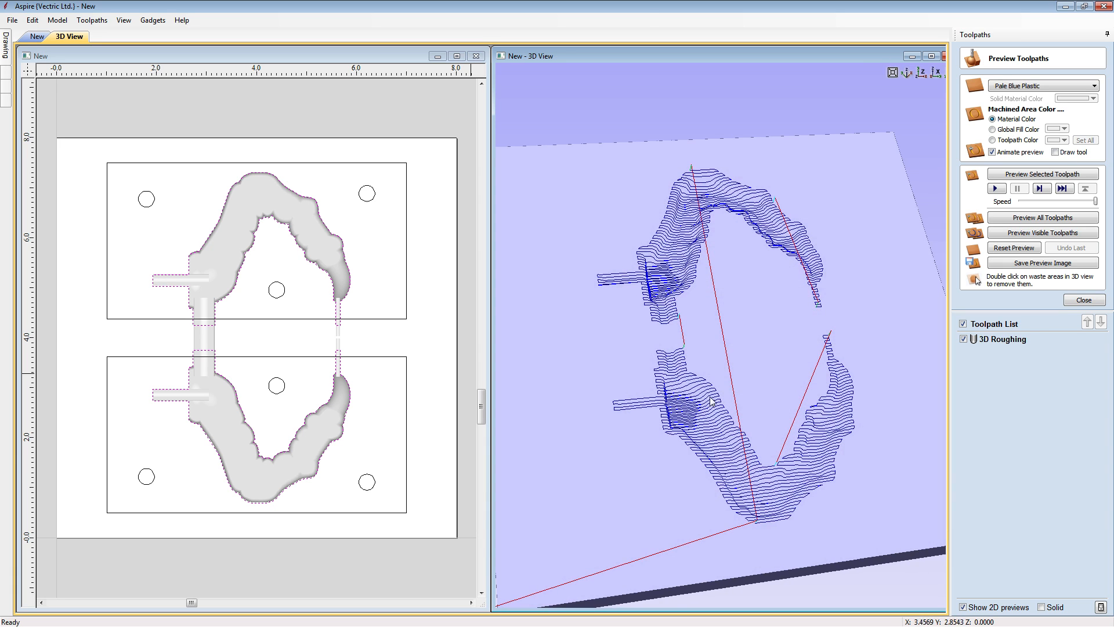
pyautogui.click(1030, 339)
pyautogui.click(1041, 179)
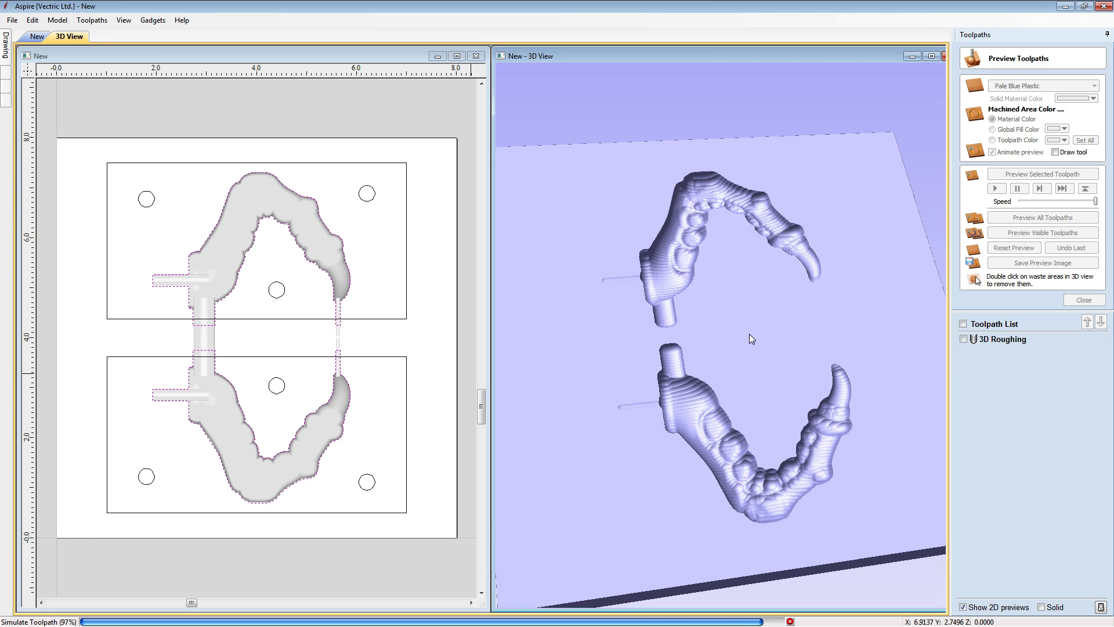
pyautogui.moveTo(749, 298); pyautogui.dragTo(812, 366)
pyautogui.click(1083, 300)
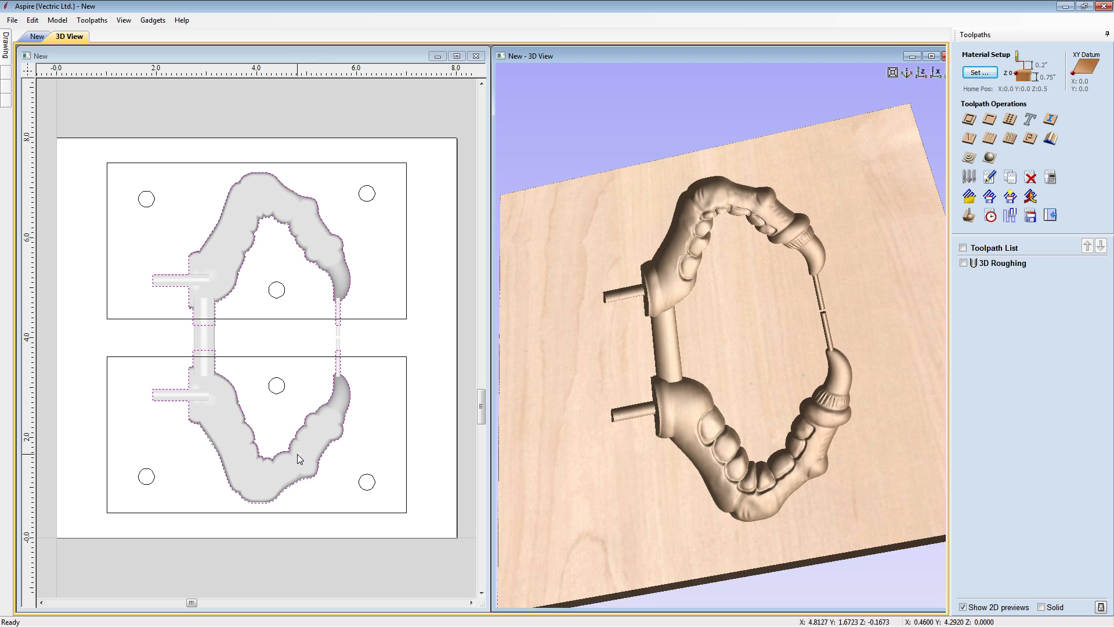
# - Calculate an offset-strategy finishing toolpath named 3D Finish with the 3-degree, 0.031-tip tapered ball nose, limited to the selected vectors
pyautogui.click(986, 160)
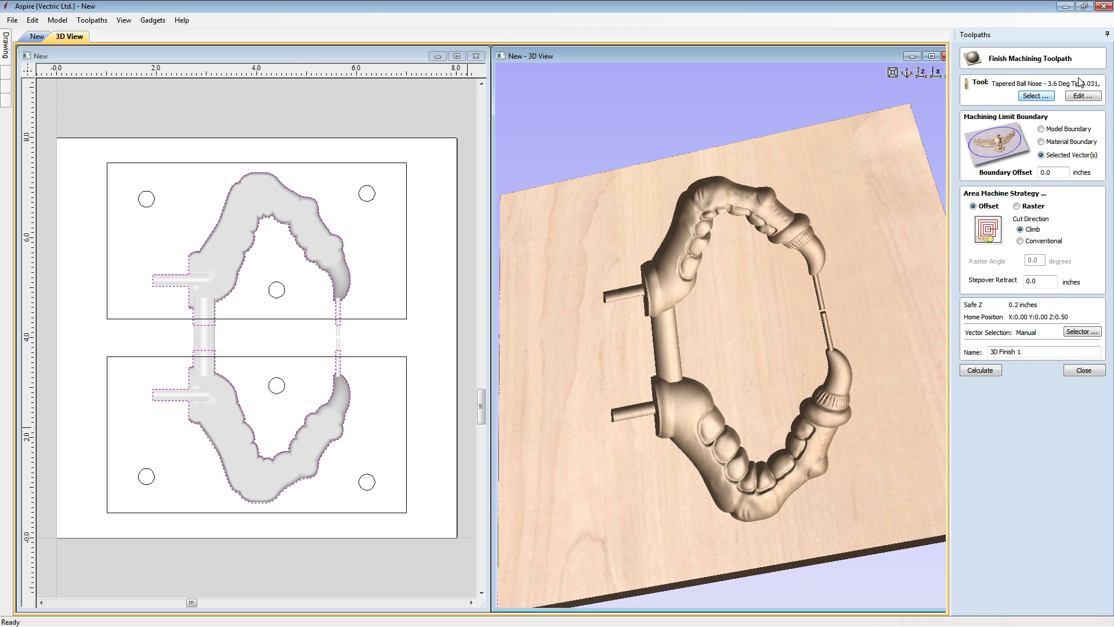
pyautogui.click(1035, 96)
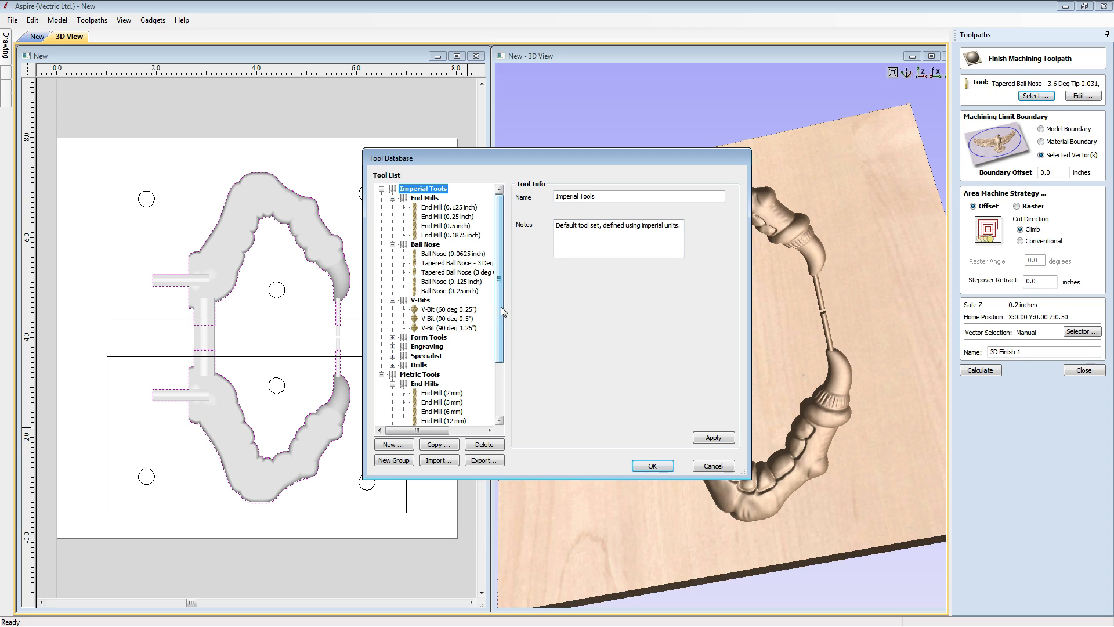
pyautogui.click(455, 266)
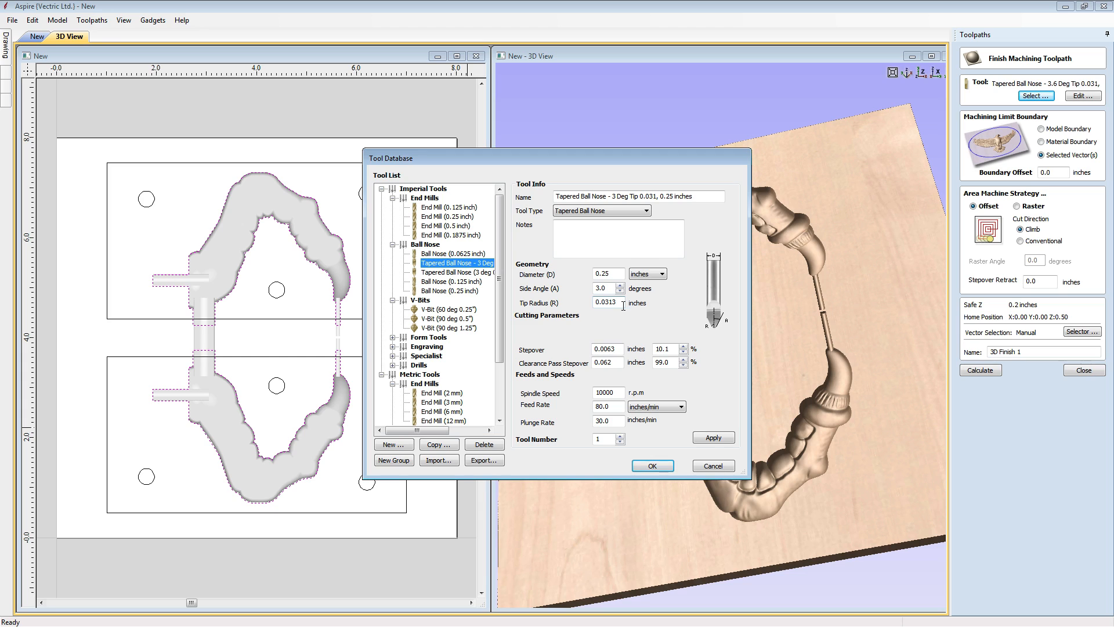
pyautogui.click(653, 466)
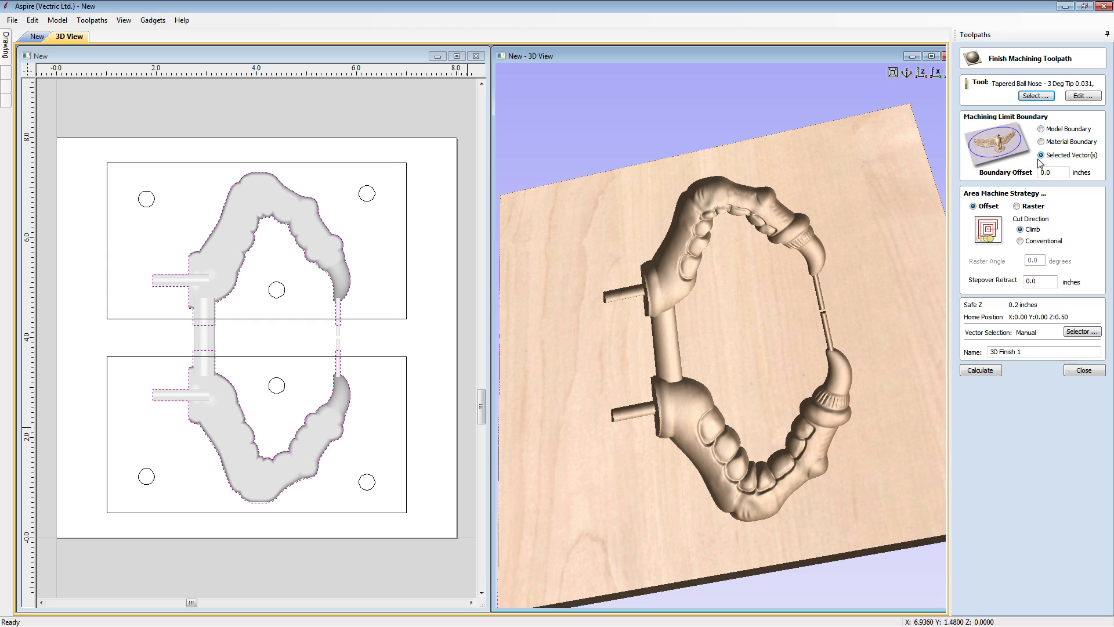
pyautogui.click(1023, 352)
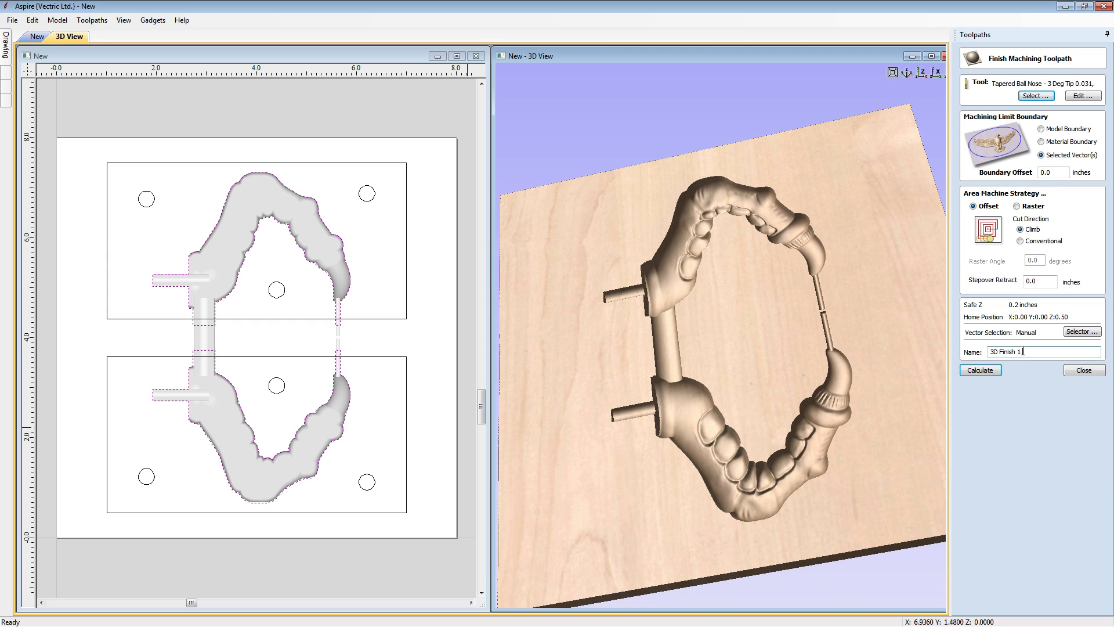
pyautogui.click(979, 369)
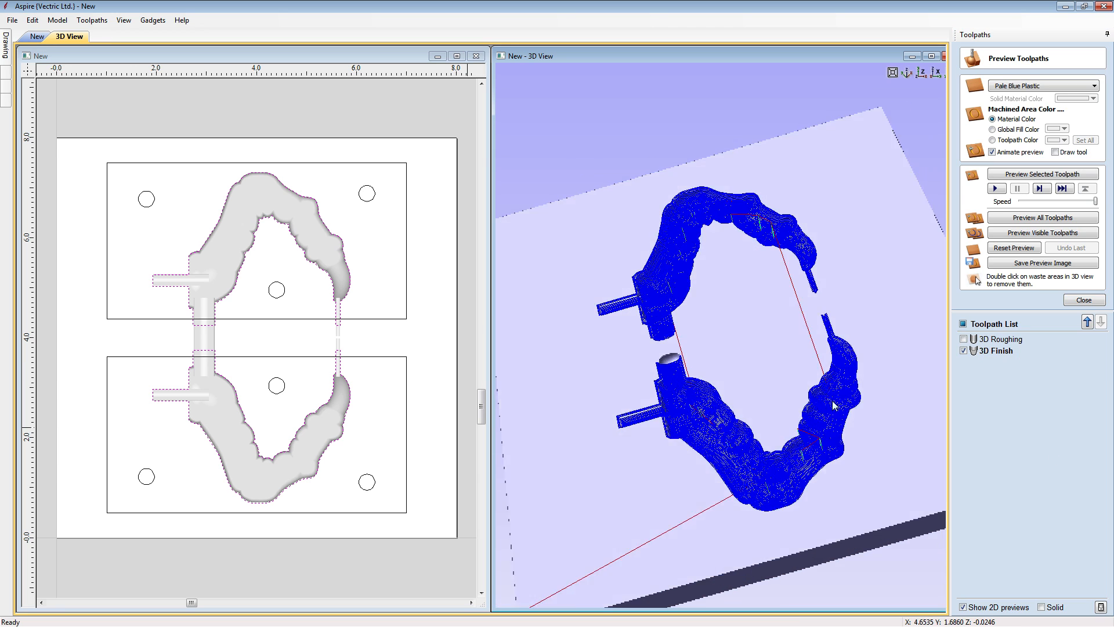
# - Simulate the 3D Finish toolpath and examine the carved cavities up close
pyautogui.click(1017, 182)
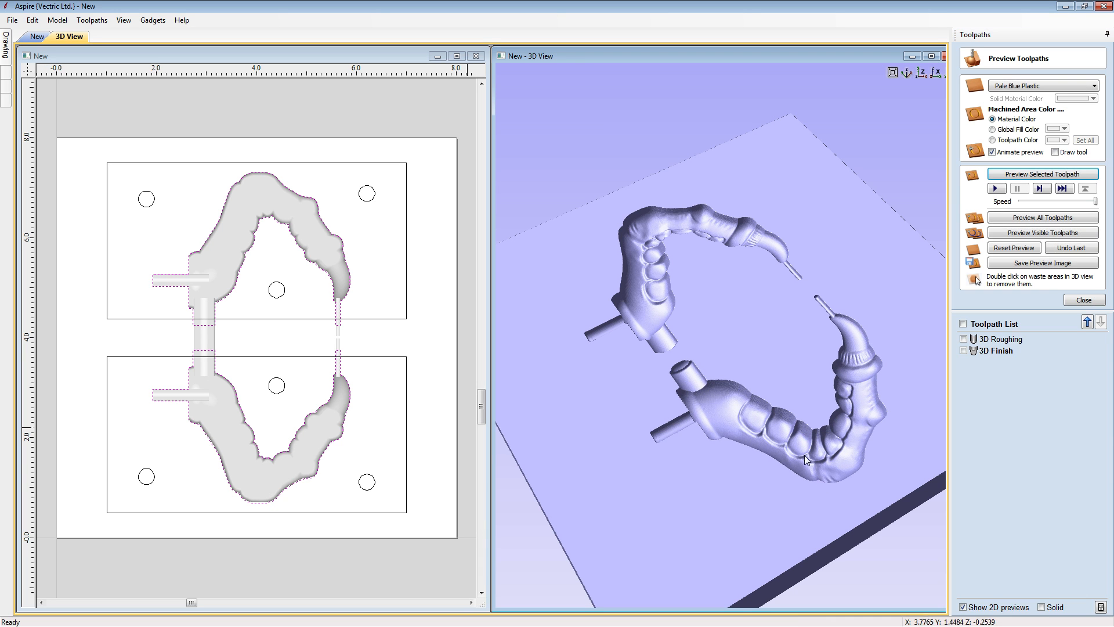
pyautogui.moveTo(805, 455)
pyautogui.mouseDown()
pyautogui.moveTo(696, 487)
pyautogui.moveTo(753, 421)
pyautogui.moveTo(753, 433)
pyautogui.moveTo(802, 466)
pyautogui.mouseUp()
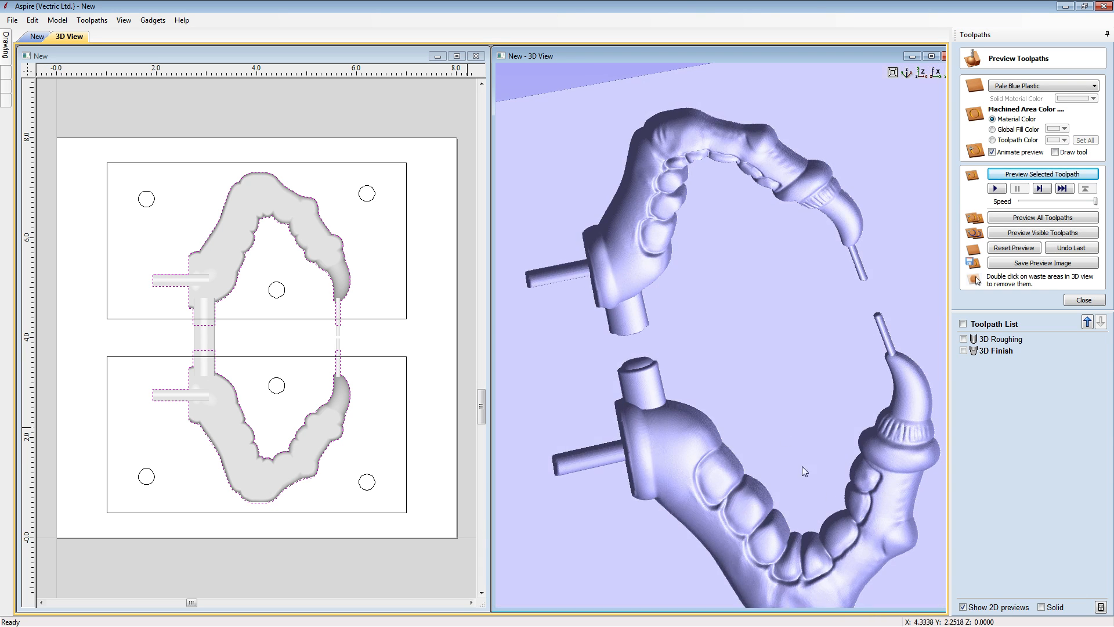
pyautogui.moveTo(727, 371); pyautogui.dragTo(775, 511)
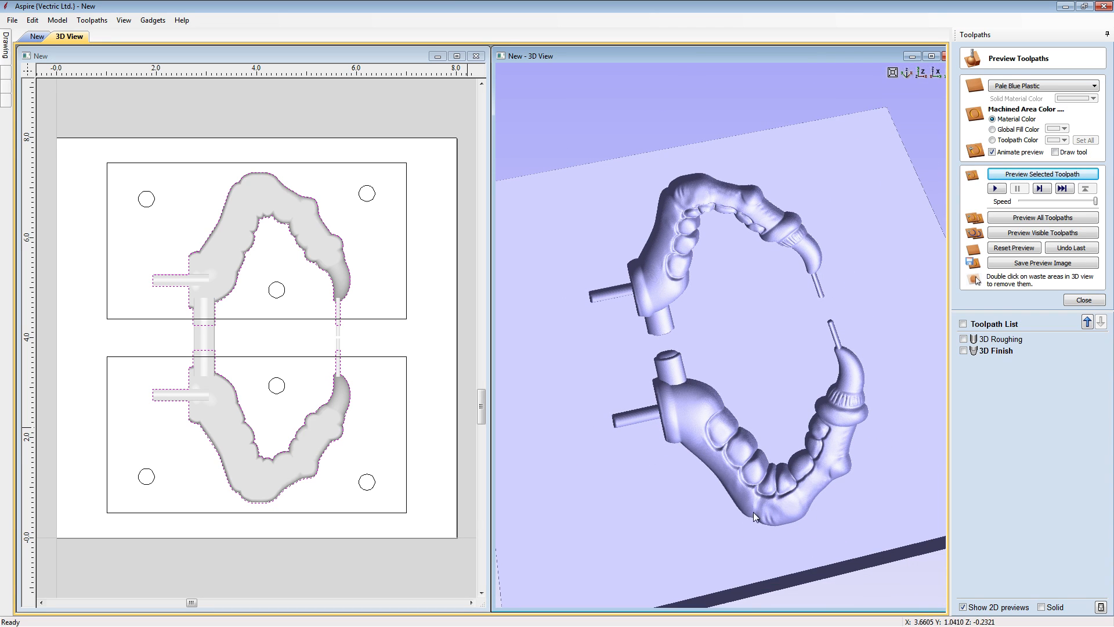
# - Change the 3D Finish toolpath to the Raster strategy, recalculate it and simulate all toolpaths
pyautogui.doubleClick(984, 349)
pyautogui.click(1017, 207)
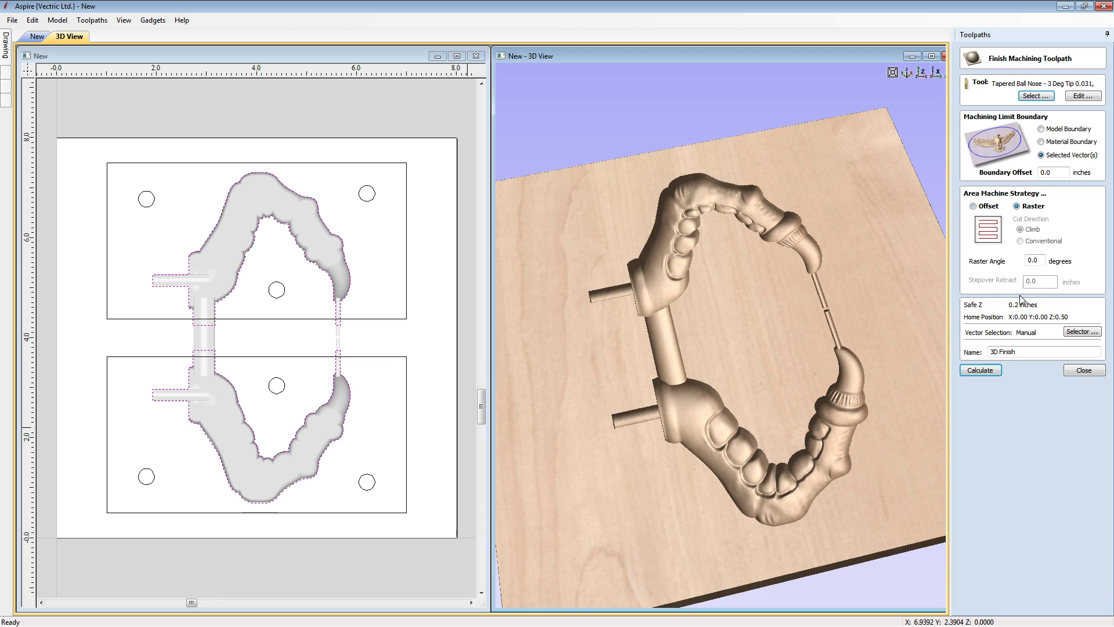
pyautogui.click(980, 371)
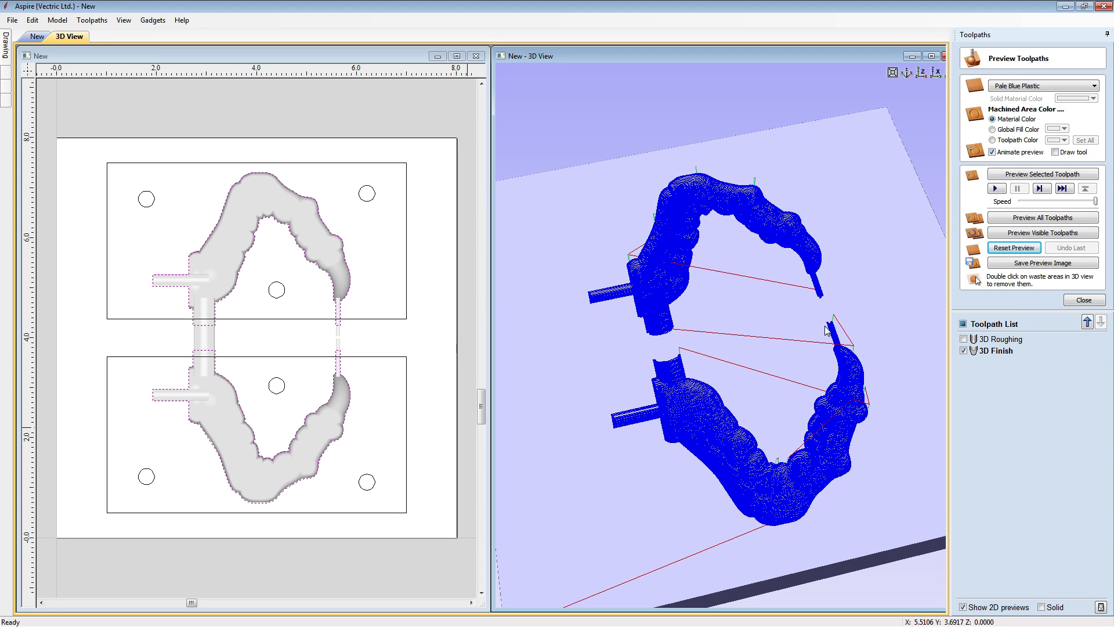
pyautogui.click(1023, 219)
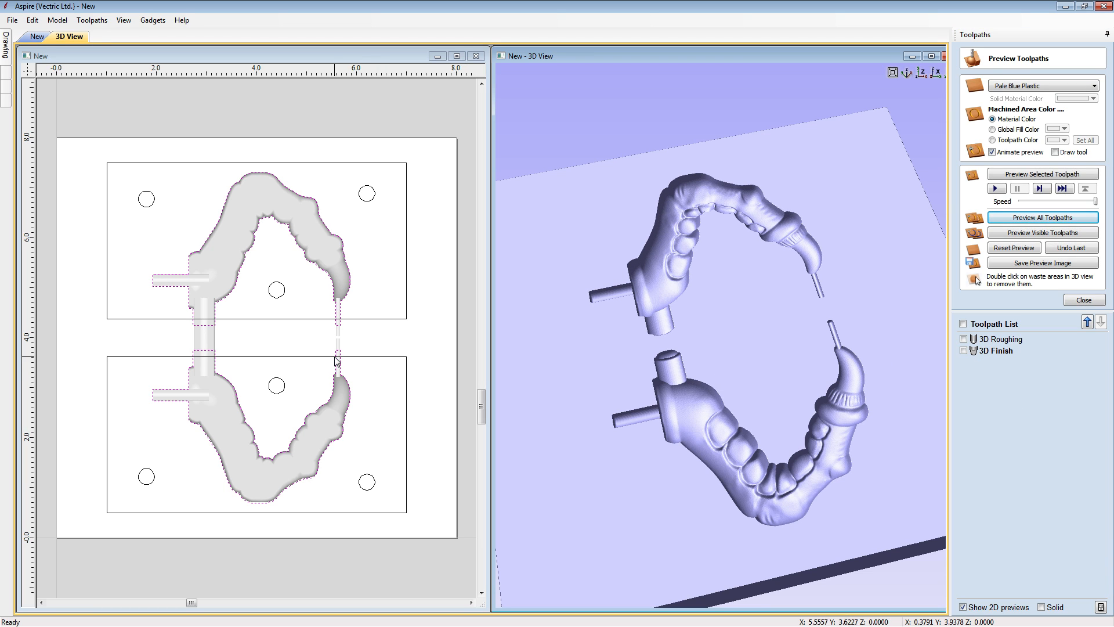
# - Set up an inside 2D profile toolpath with a 0.5-inch cut depth on the three circles in the lower rectangle
pyautogui.click(150, 474)
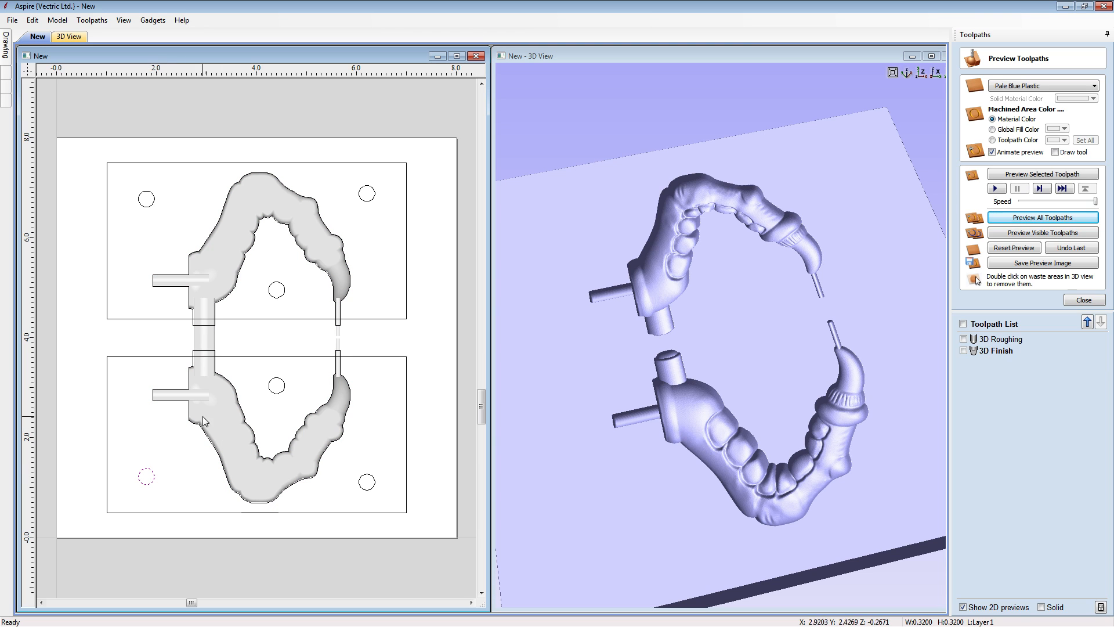
pyautogui.keyDown('shift'); pyautogui.click(268, 385); pyautogui.keyUp('shift')
pyautogui.keyDown('shift'); pyautogui.click(360, 475); pyautogui.keyUp('shift')
pyautogui.click(1073, 298)
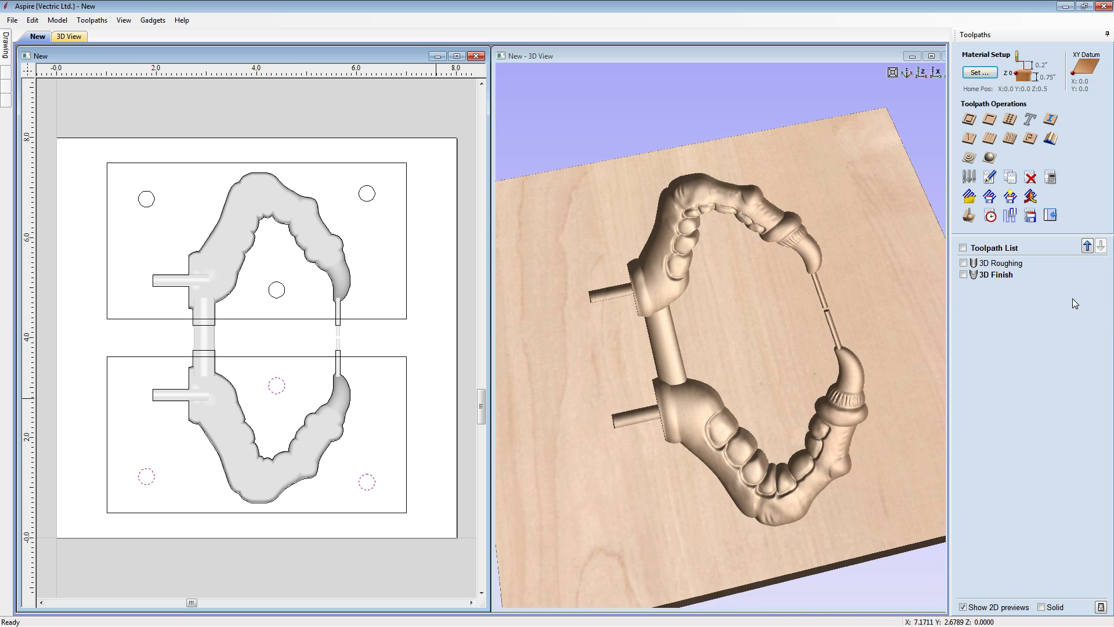
pyautogui.click(971, 123)
pyautogui.moveTo(1066, 102); pyautogui.dragTo(1039, 105)
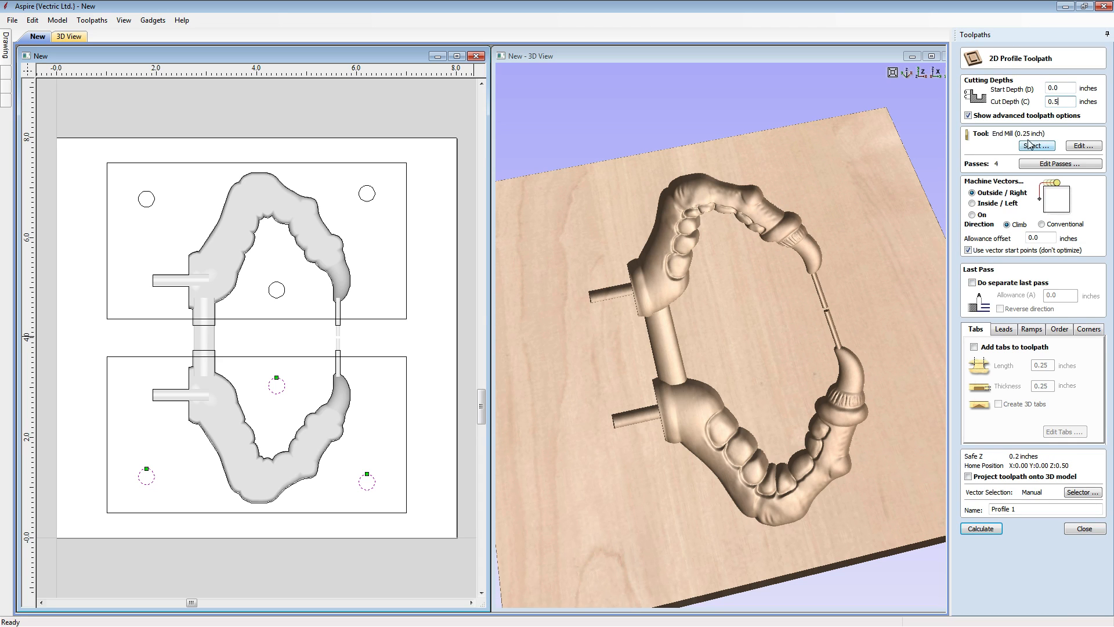
pyautogui.click(973, 203)
# - Add spiral ramps to the profile toolpath, then calculate and simulate it as Profile_dowels_0-5
pyautogui.click(1033, 329)
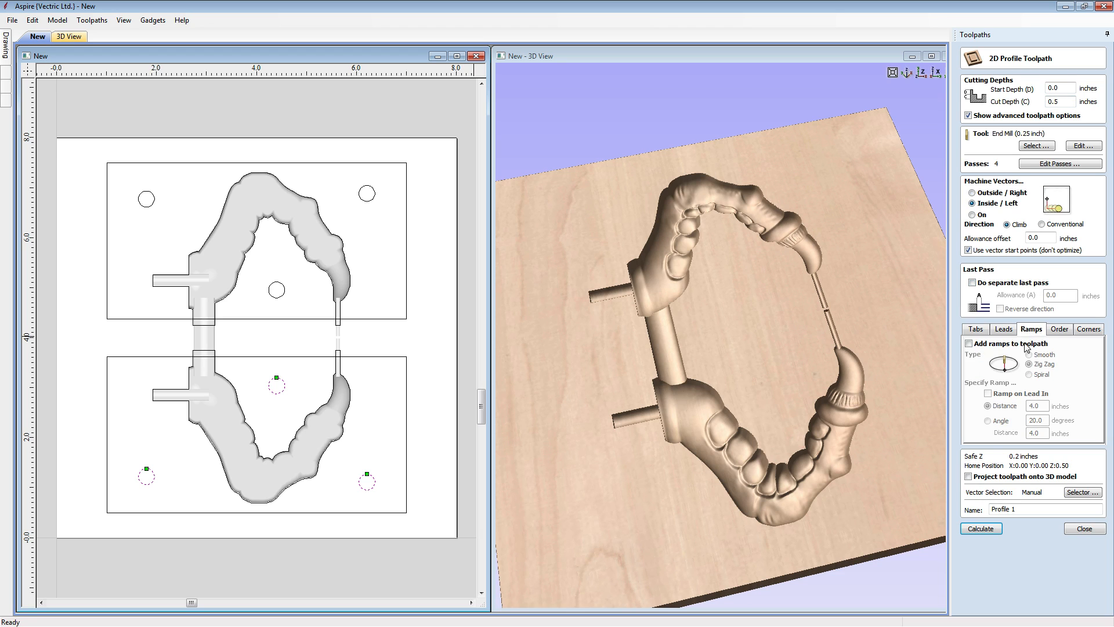
pyautogui.click(969, 344)
pyautogui.click(1029, 375)
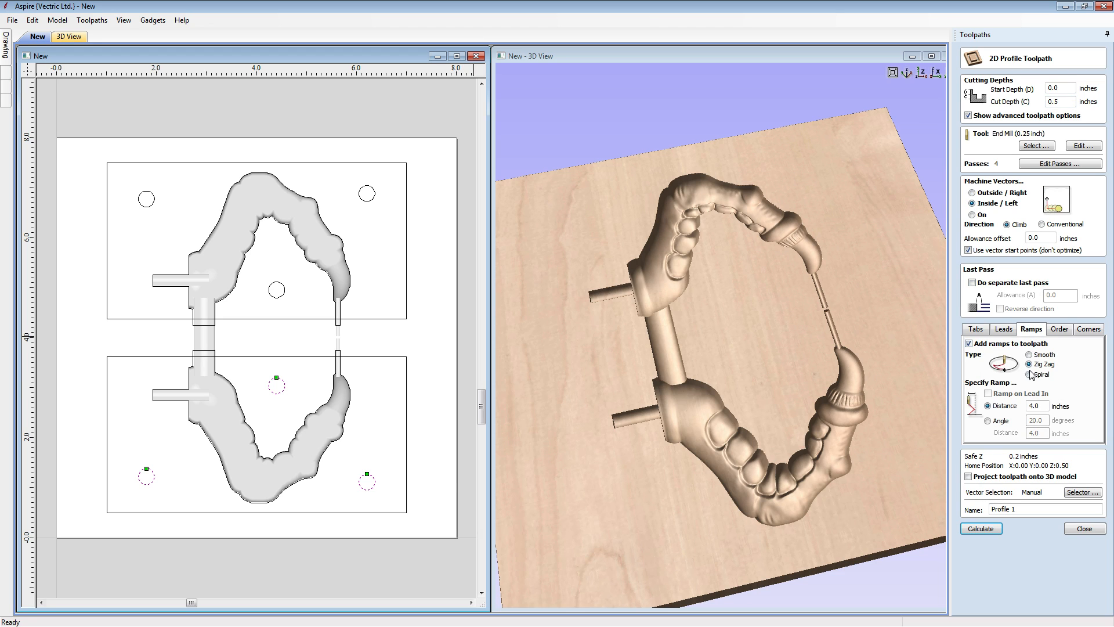
pyautogui.click(1025, 509)
pyautogui.press('BackSpace')
pyautogui.press('BackSpace')
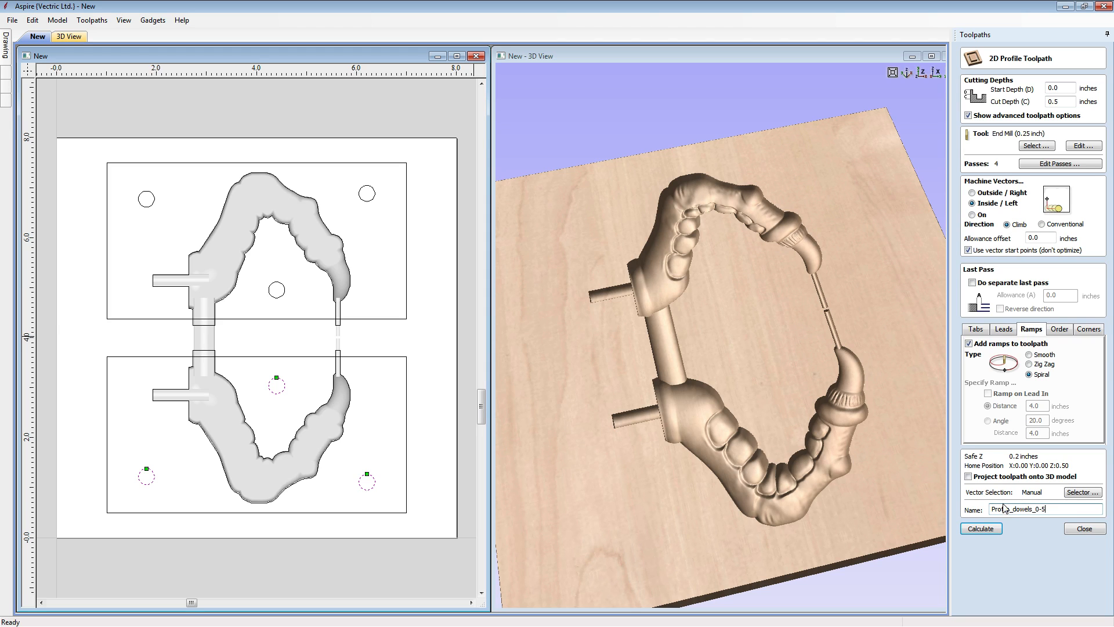
pyautogui.click(982, 528)
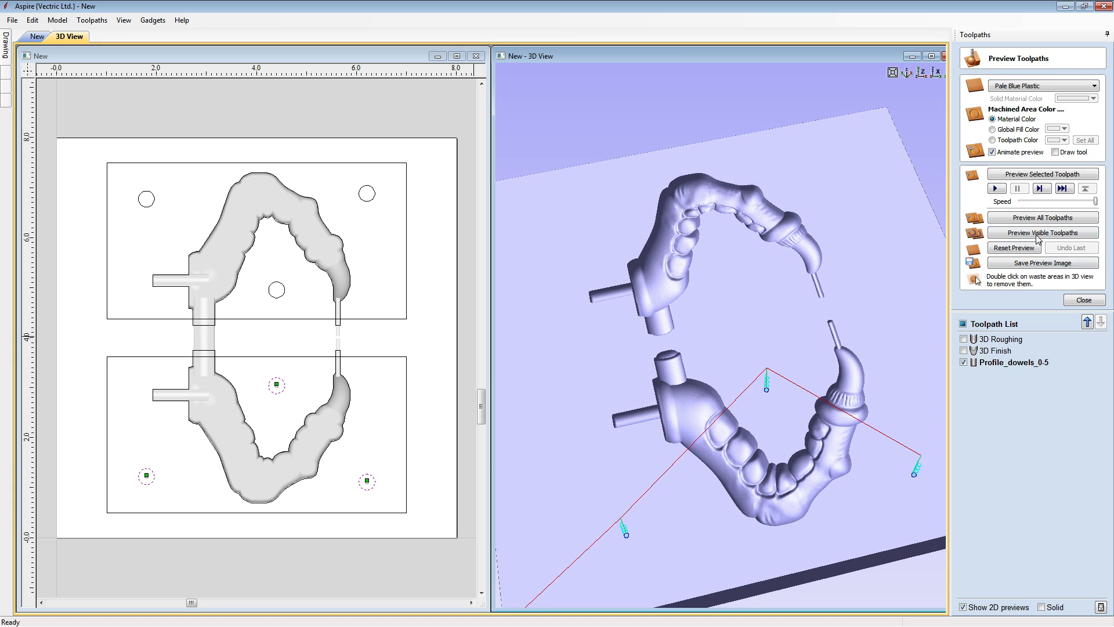
pyautogui.click(1028, 176)
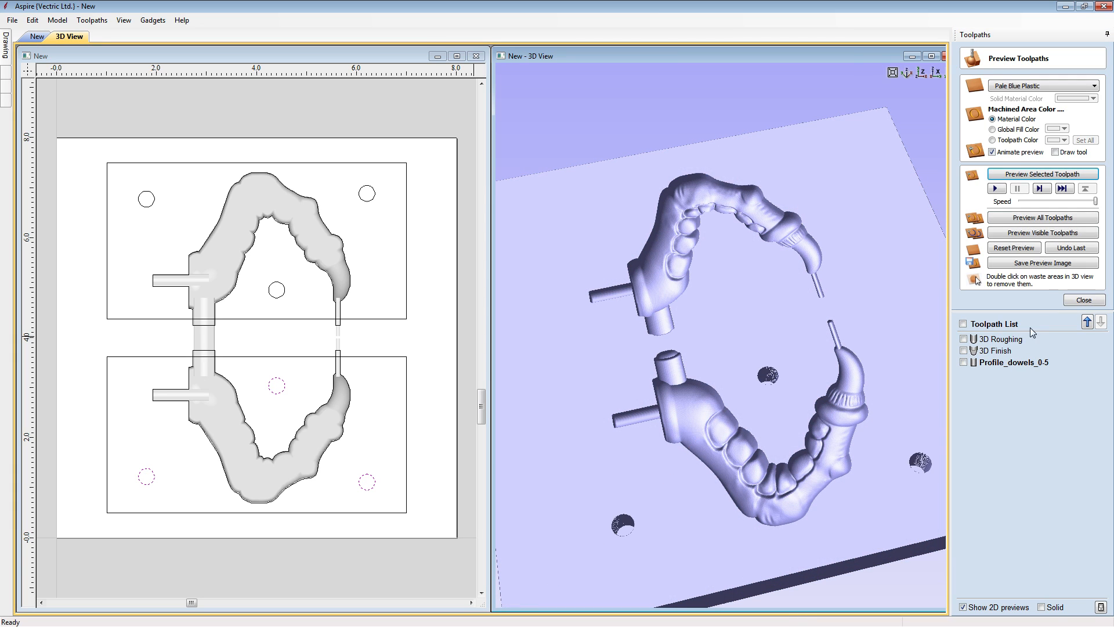
# - Duplicate the Profile_dowels_0-5 toolpath and rename the copy Profile_dowels_Through
pyautogui.rightClick(1005, 369)
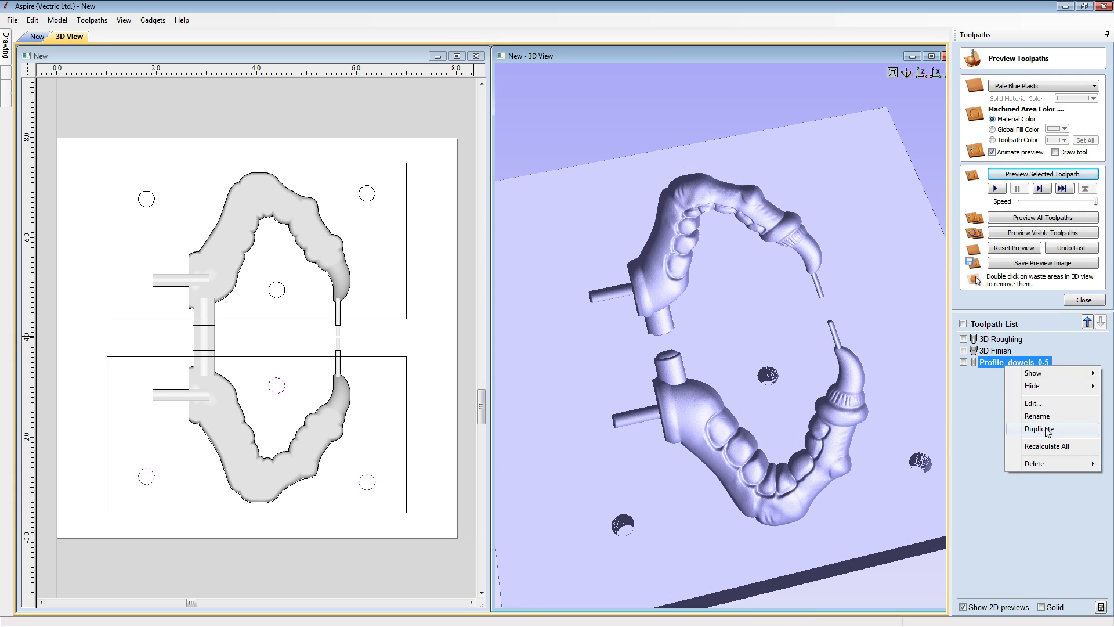
pyautogui.click(1024, 434)
pyautogui.doubleClick(1012, 375)
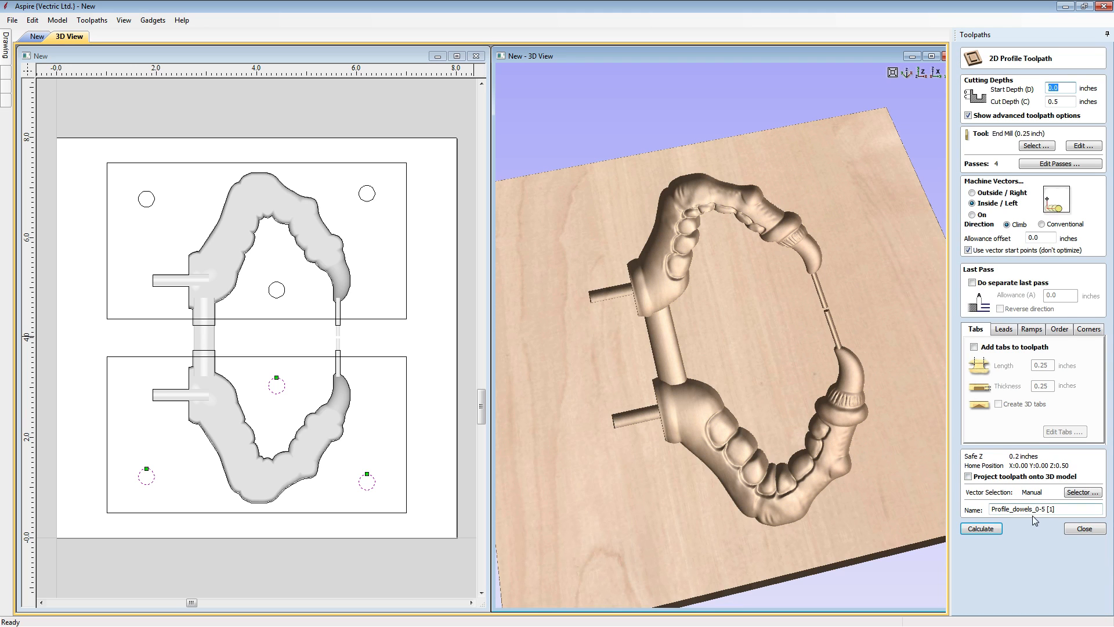
pyautogui.moveTo(1036, 509); pyautogui.dragTo(1066, 509)
pyautogui.write('Through')
# - Select the three circles in the upper rectangle and set the cut depth to the material thickness plus 0.01 (z+0.01), 0.76 inches
pyautogui.click(281, 296)
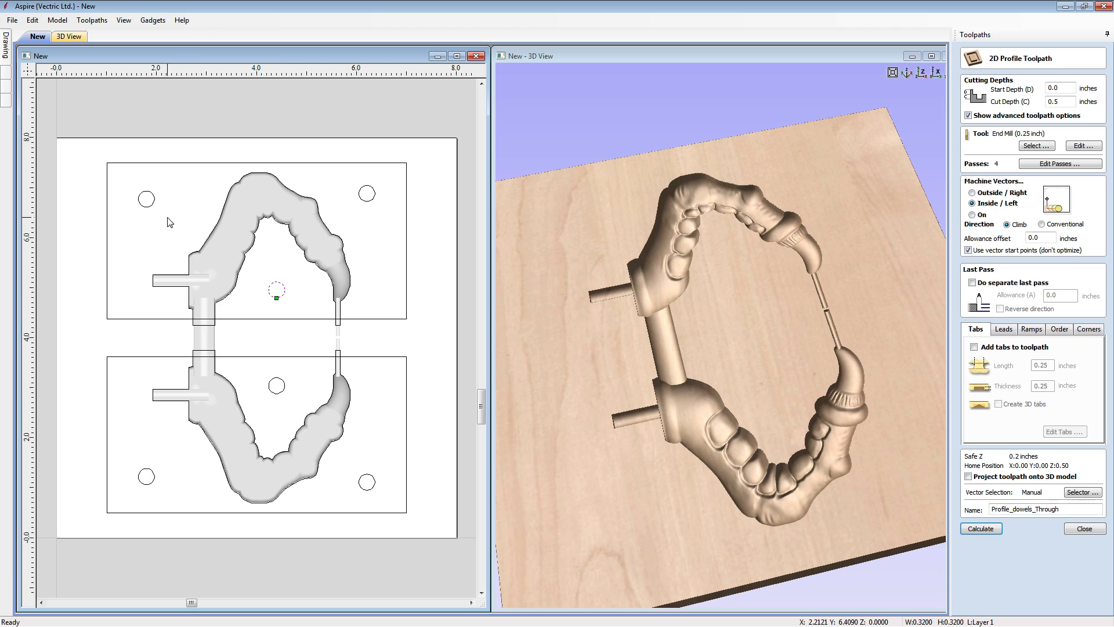
pyautogui.keyDown('shift'); pyautogui.click(148, 206); pyautogui.keyUp('shift')
pyautogui.keyDown('shift'); pyautogui.click(367, 201); pyautogui.keyUp('shift')
pyautogui.rightClick(414, 284)
pyautogui.moveTo(1066, 103); pyautogui.dragTo(1014, 103)
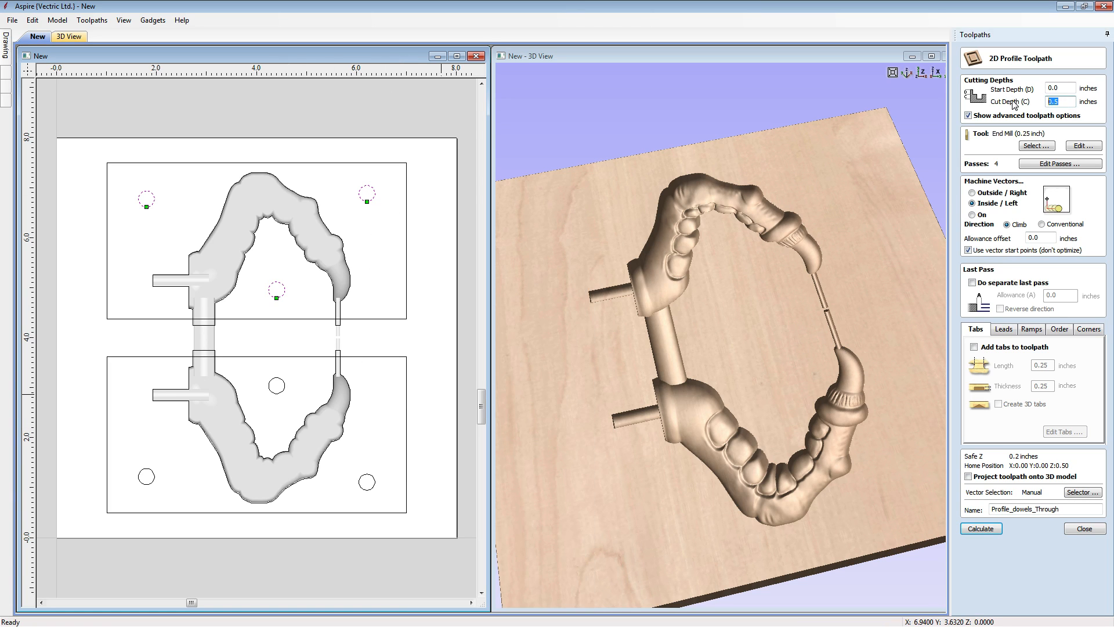
pyautogui.write('z+0.01=')
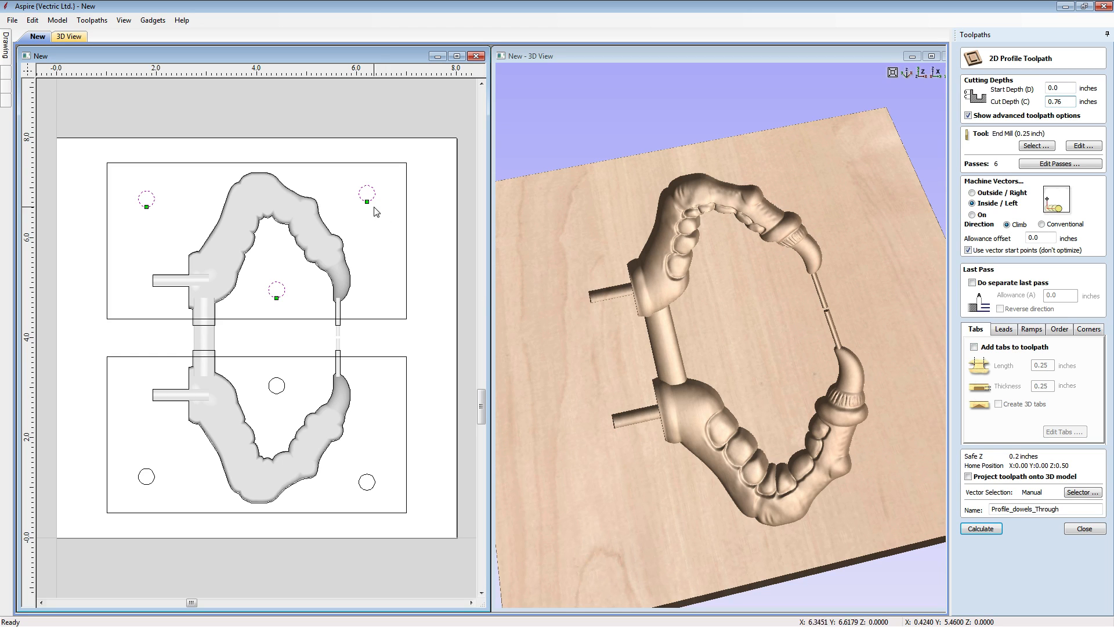
# - Set the allowance offset to -0.02 inches, then calculate and simulate the Profile_dowels_Through toolpath
pyautogui.doubleClick(1036, 237)
pyautogui.write('-0.0')
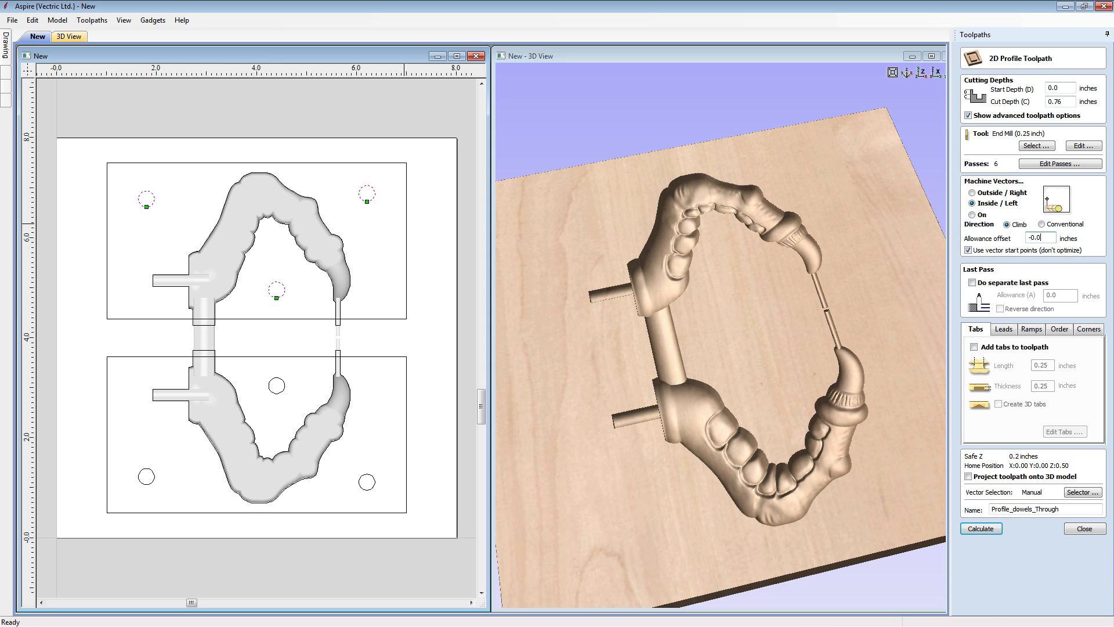
pyautogui.write('2')
pyautogui.click(989, 530)
pyautogui.click(538, 385)
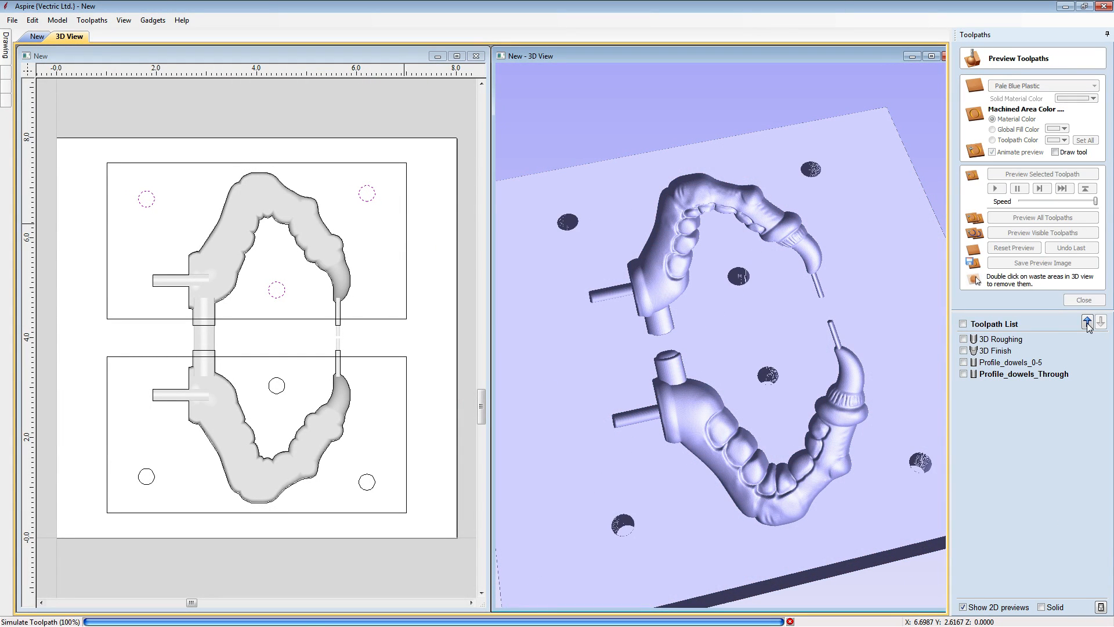
pyautogui.moveTo(734, 321); pyautogui.dragTo(767, 454)
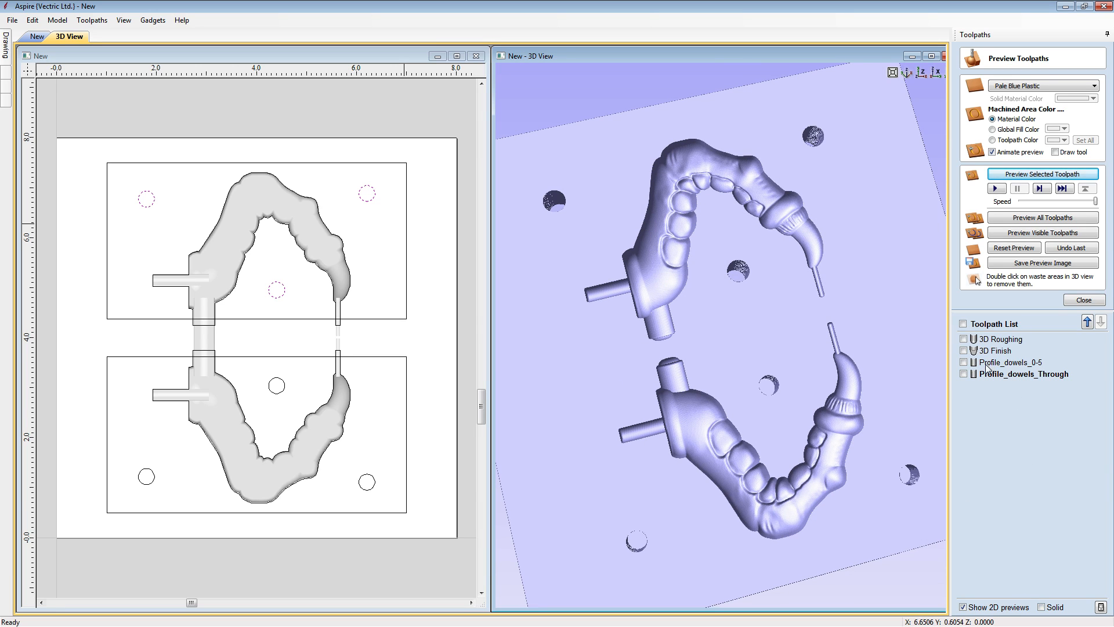
# - Examine the solid 2D preview of Profile_dowels_Through around the upper middle dowel circle, then hide the toolpath again
pyautogui.click(965, 374)
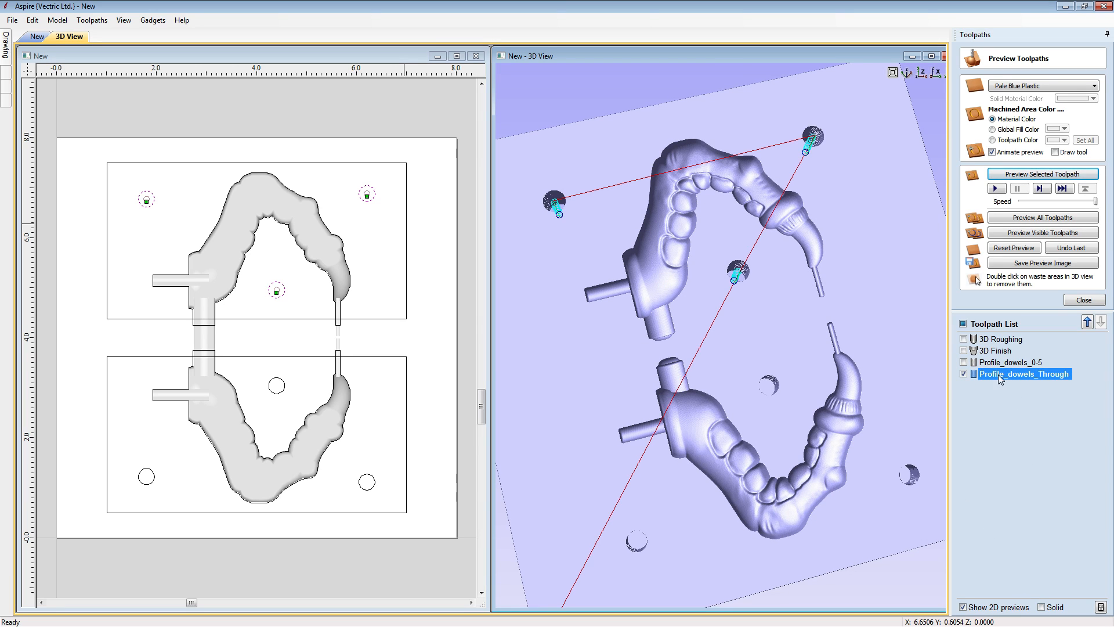
pyautogui.click(1042, 607)
pyautogui.click(276, 294)
pyautogui.scroll(5, 275, 294)
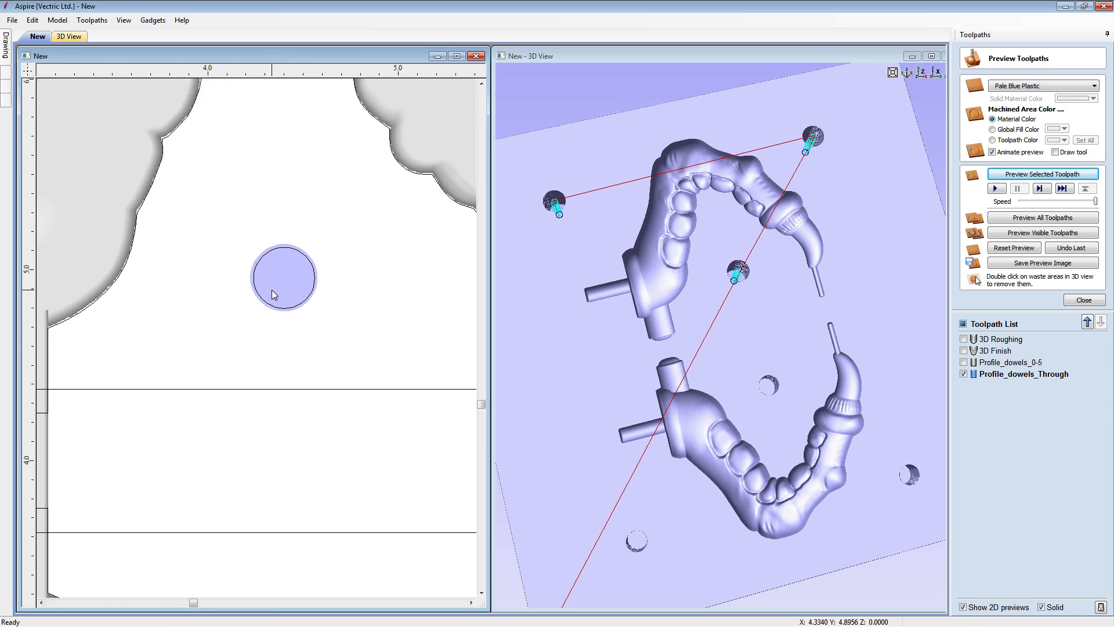
pyautogui.scroll(3, 274, 294)
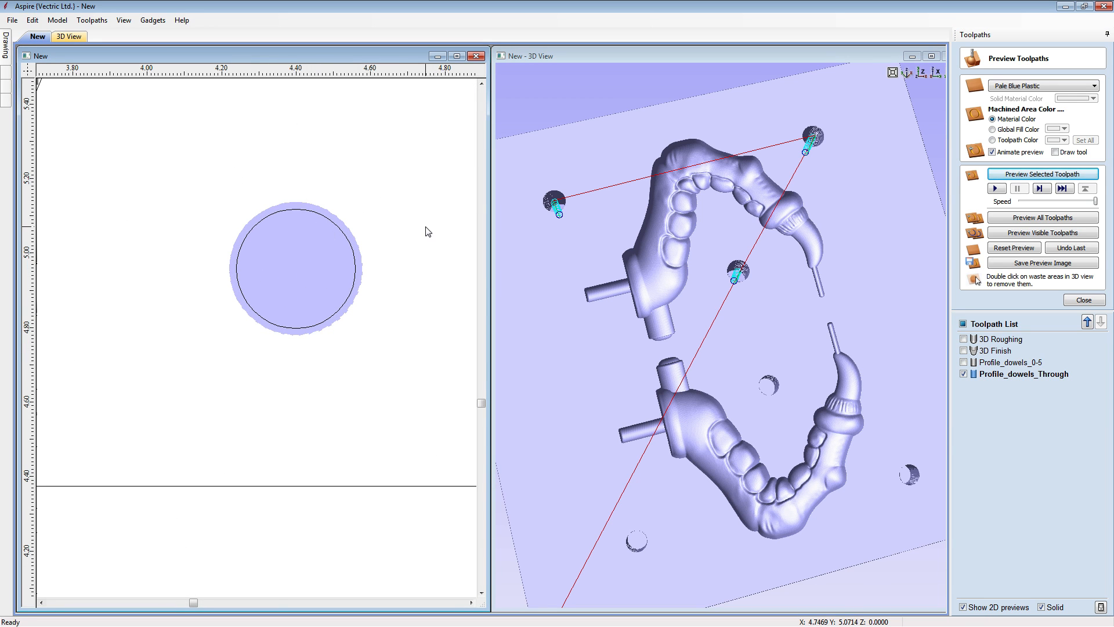
pyautogui.press('F3')
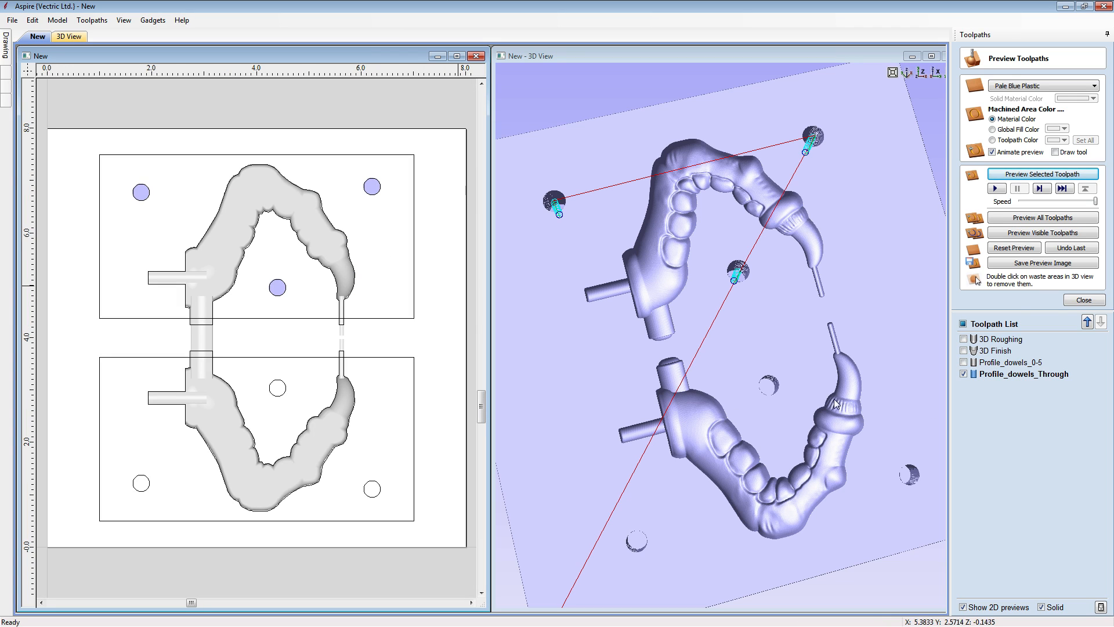
pyautogui.click(1041, 607)
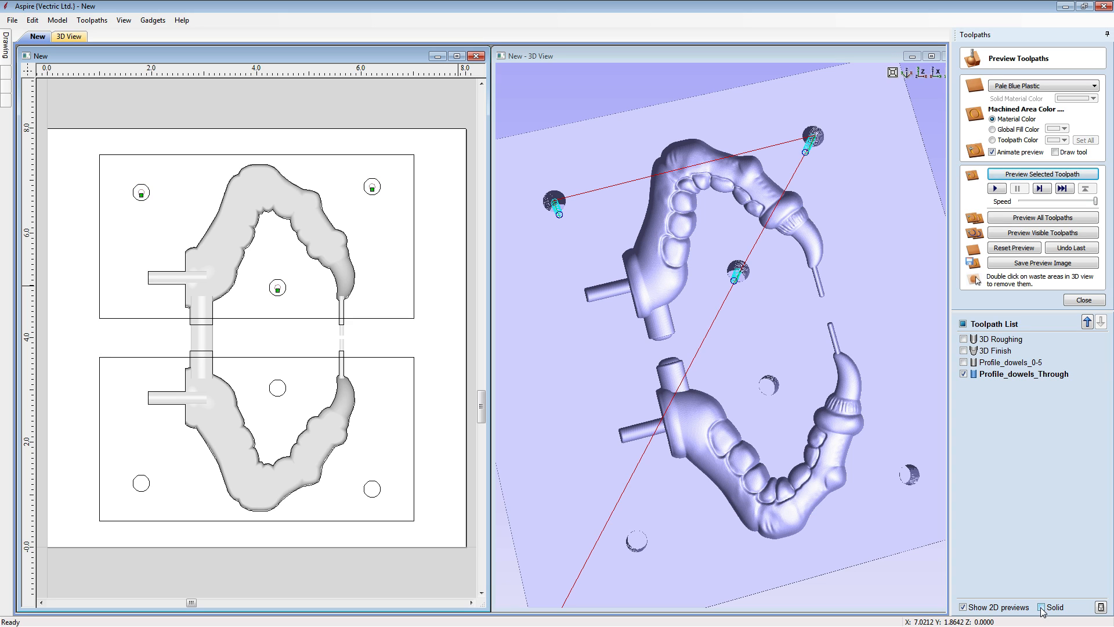
pyautogui.click(964, 374)
# - Set up an outside 2D profile toolpath on the two mold rectangles, keeping the 0.76-inch cut depth
pyautogui.click(383, 322)
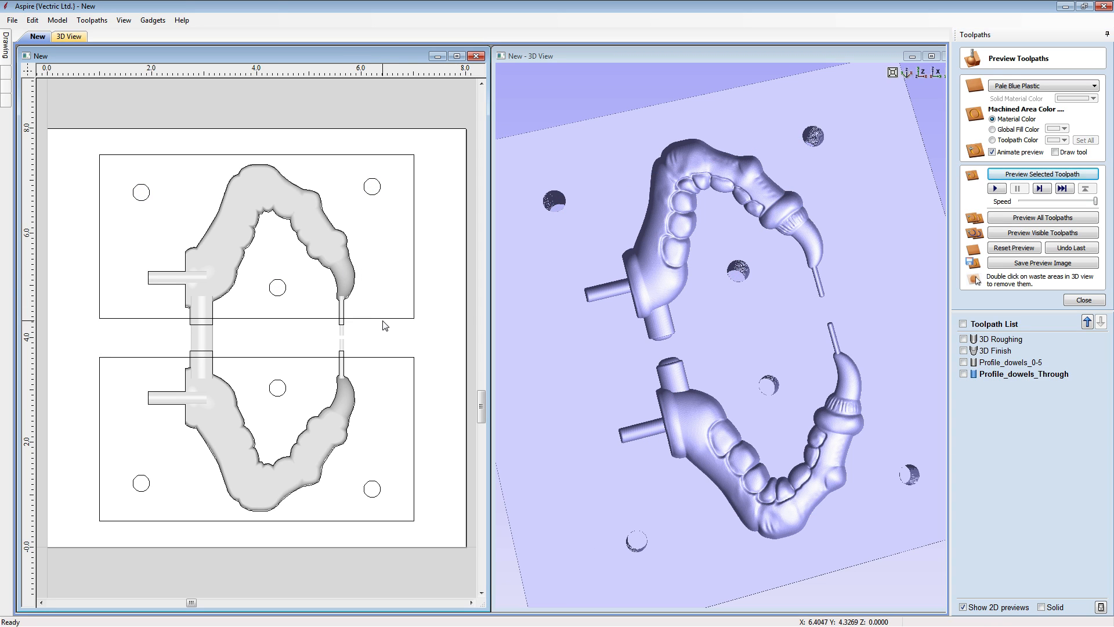
pyautogui.click(382, 319)
pyautogui.keyDown('shift'); pyautogui.click(384, 357); pyautogui.keyUp('shift')
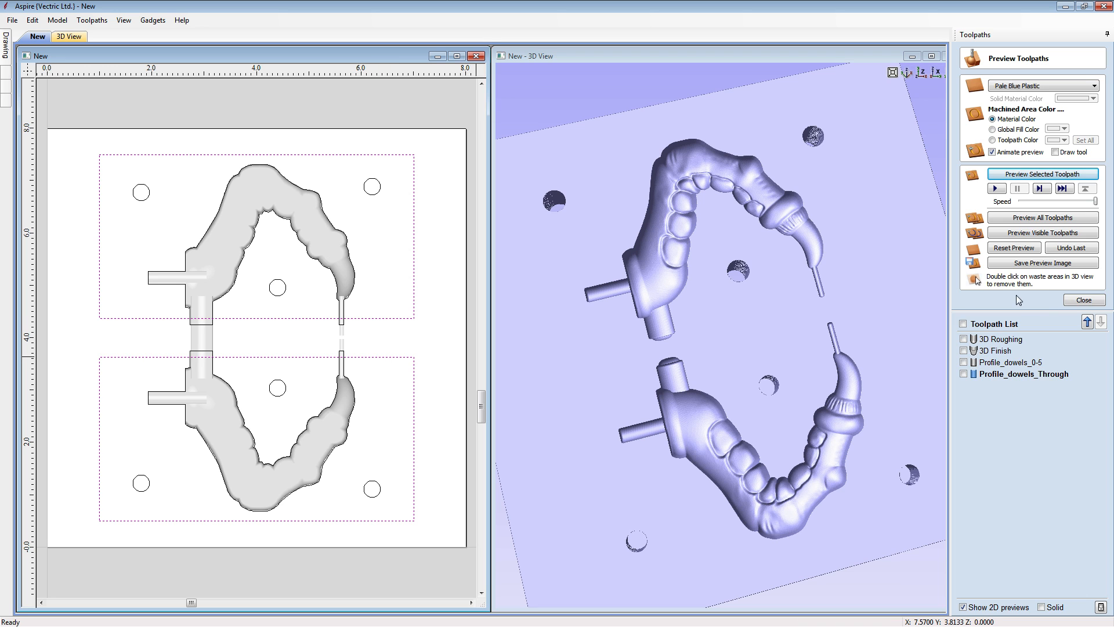
pyautogui.click(1082, 299)
pyautogui.click(968, 119)
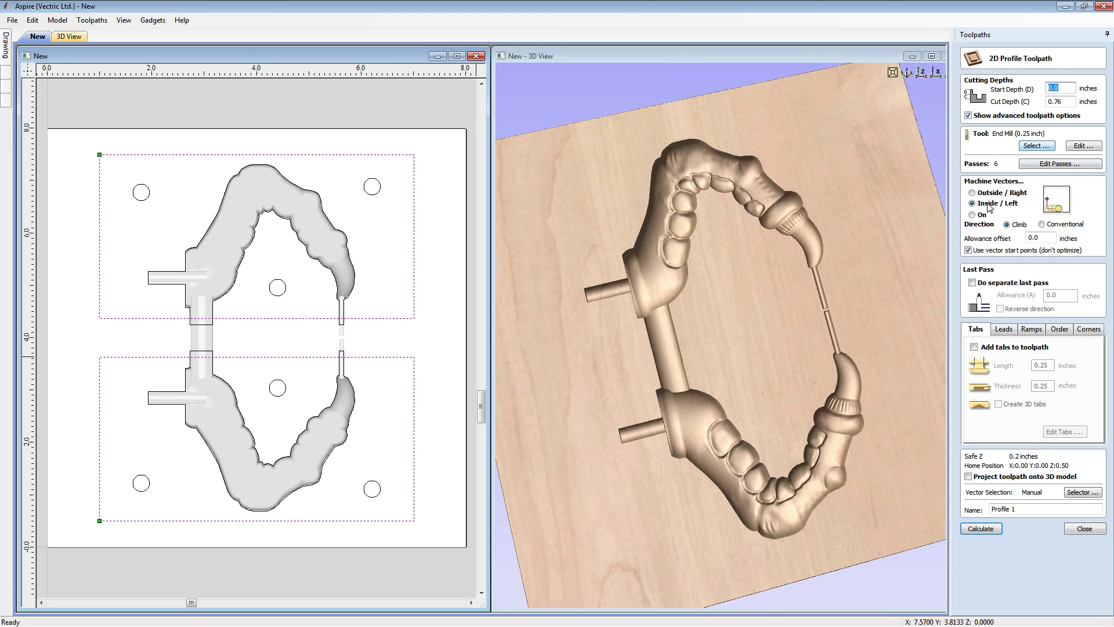
pyautogui.click(972, 193)
# - Add tabs to the profile toolpath with a length of 0.375 inches and a thickness of 0.15 inches
pyautogui.click(985, 347)
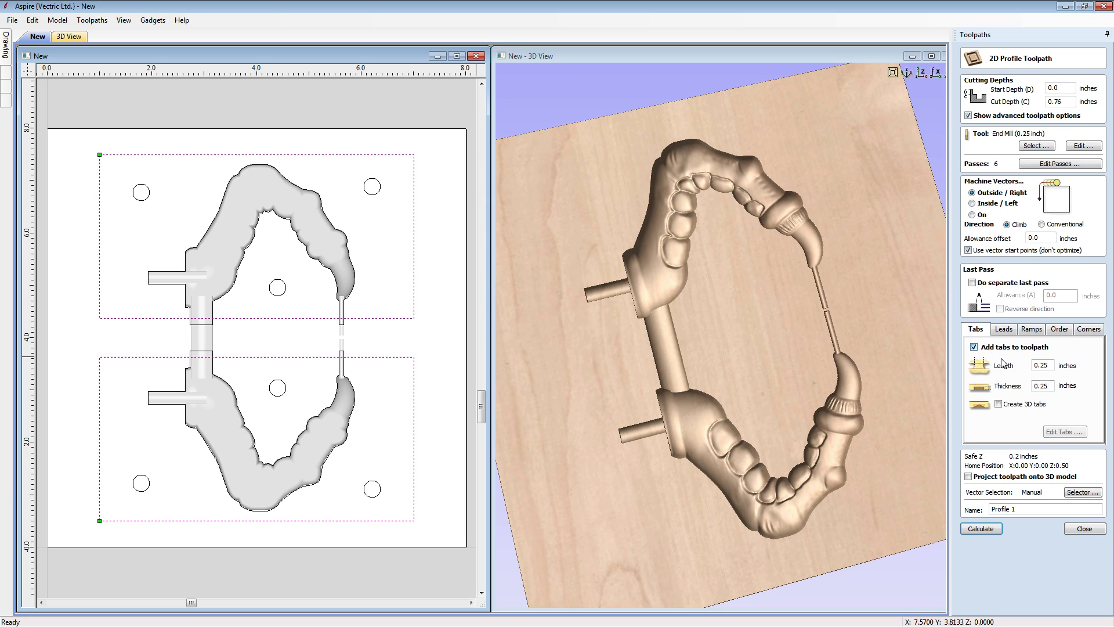
pyautogui.doubleClick(1042, 365)
pyautogui.write('0.375')
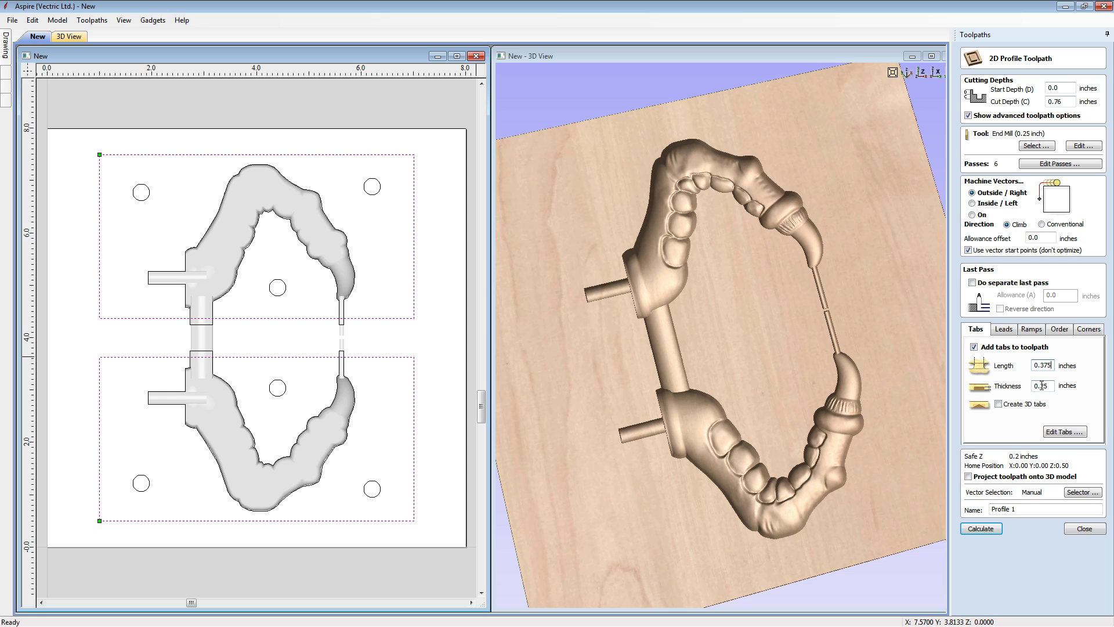
pyautogui.moveTo(1040, 386); pyautogui.dragTo(1044, 386)
pyautogui.write('1')
# - Place three tabs on each rectangle: two along its outer long edge and one midway along its inner long edge
pyautogui.click(1063, 433)
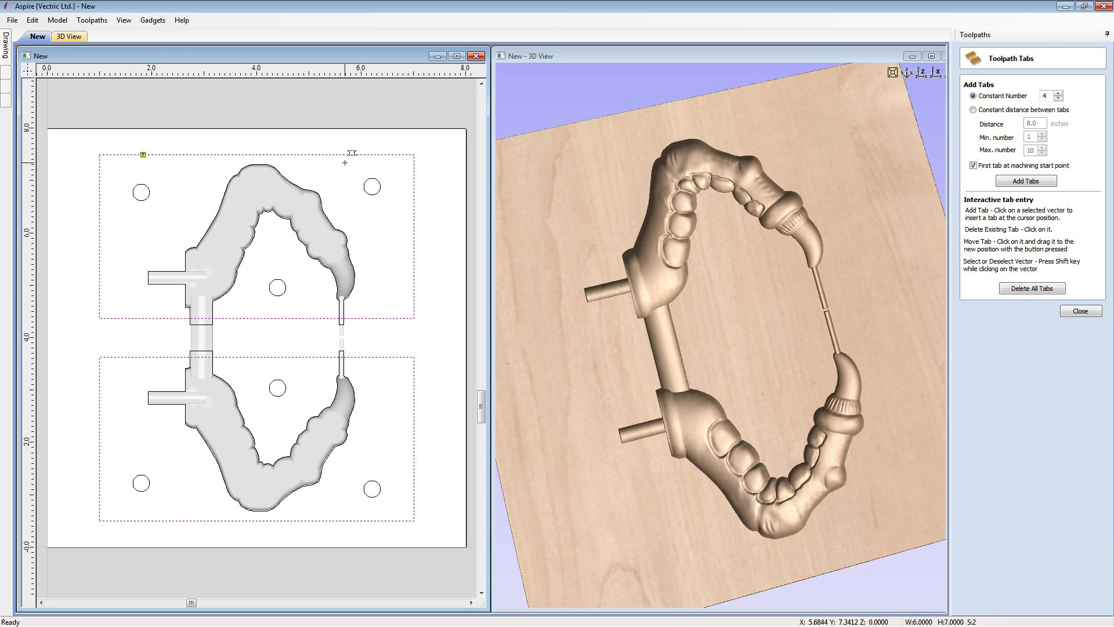
pyautogui.click(376, 154)
pyautogui.click(274, 318)
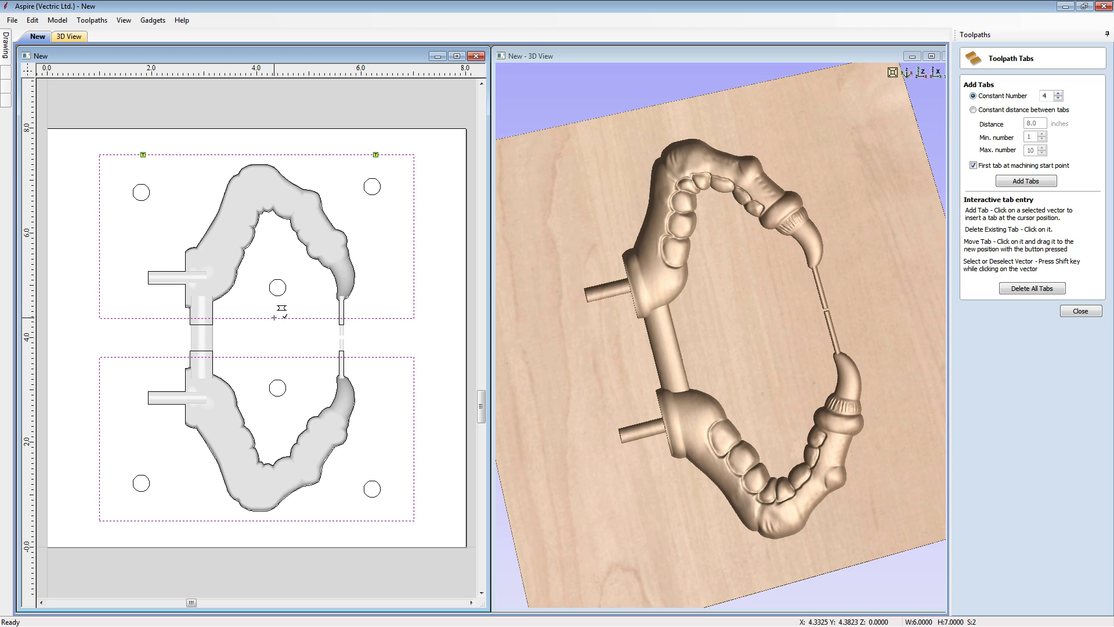
pyautogui.click(276, 357)
pyautogui.click(135, 521)
pyautogui.click(383, 521)
pyautogui.click(1081, 312)
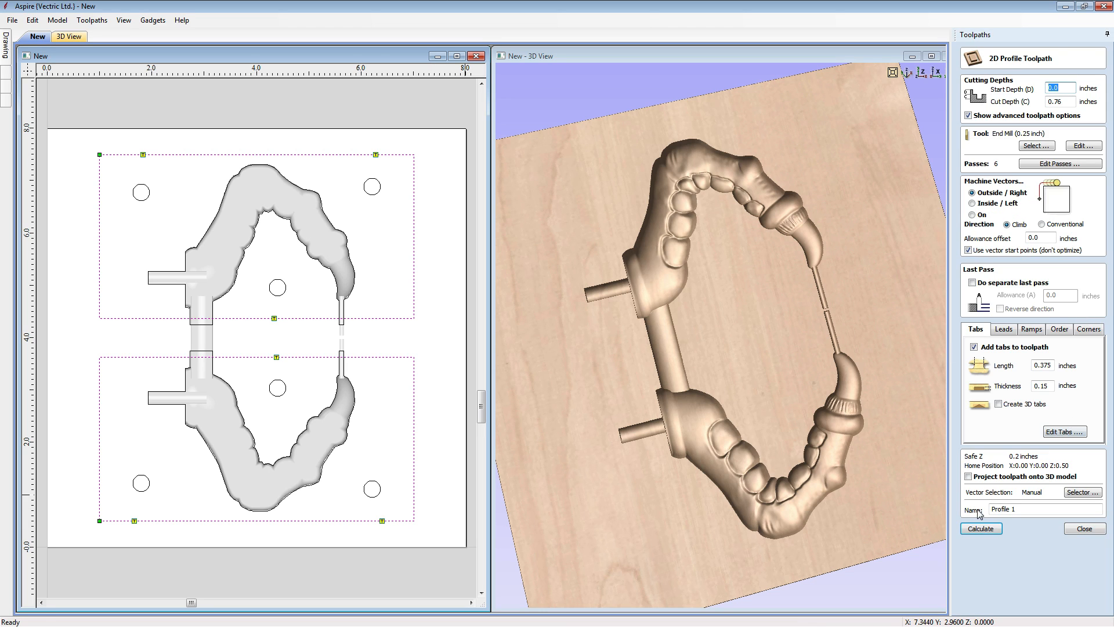
# - Name the profile toolpath Profile_Cutout, calculate and simulate it, and enlarge the 3D view to show both mold halves
pyautogui.click(1027, 509)
pyautogui.press('BackSpace')
pyautogui.press('BackSpace')
pyautogui.write('_Cutout')
pyautogui.click(993, 526)
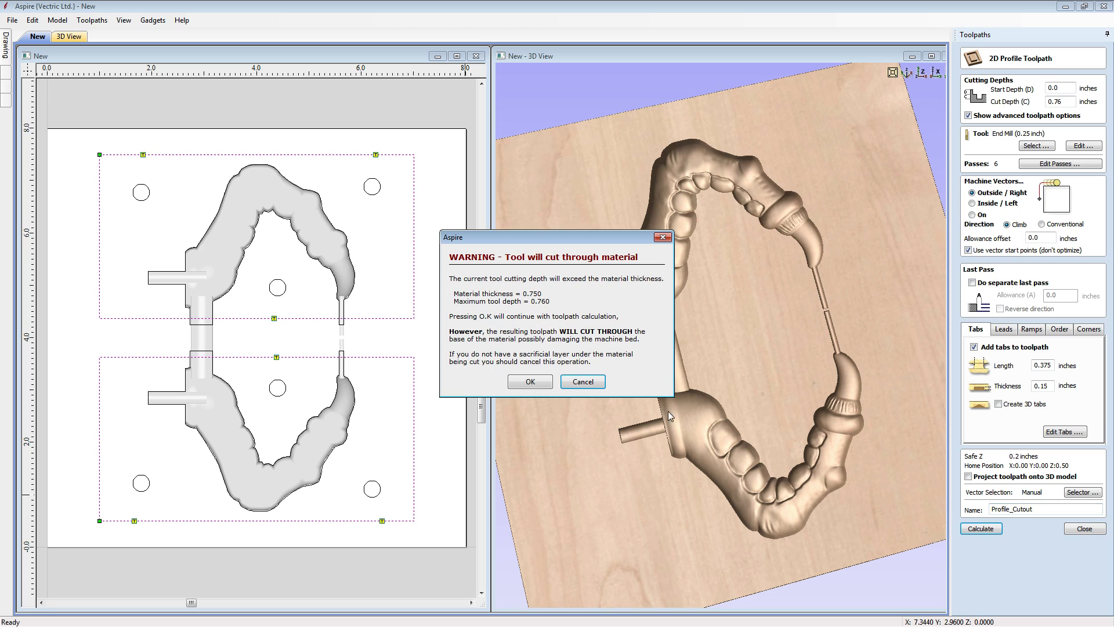
pyautogui.click(535, 384)
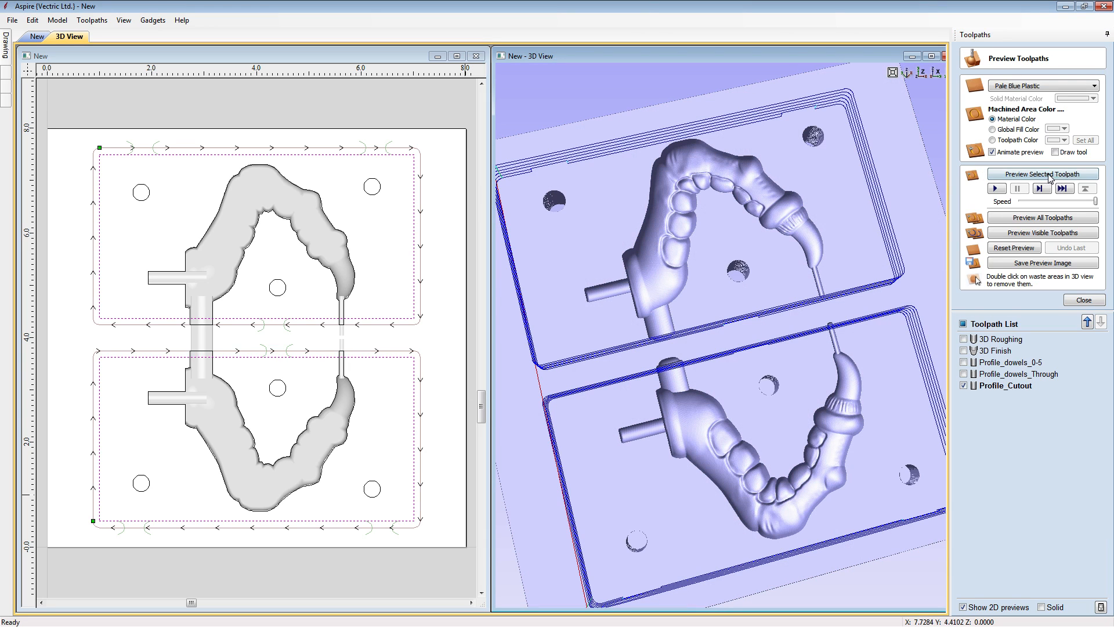
pyautogui.click(1049, 174)
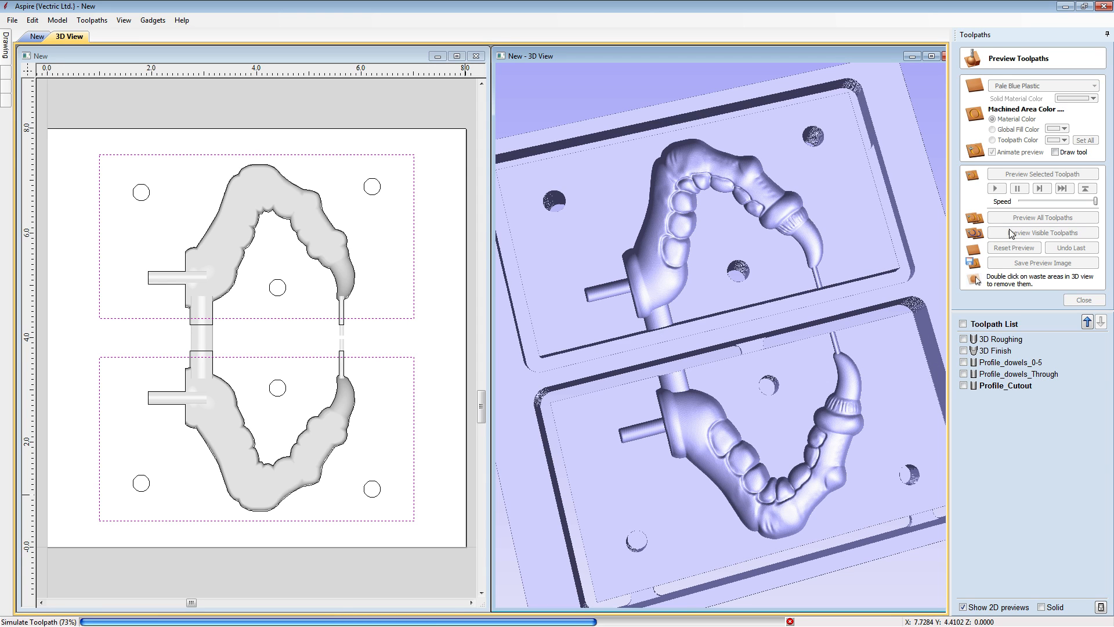
pyautogui.click(930, 57)
pyautogui.moveTo(761, 333); pyautogui.dragTo(537, 364)
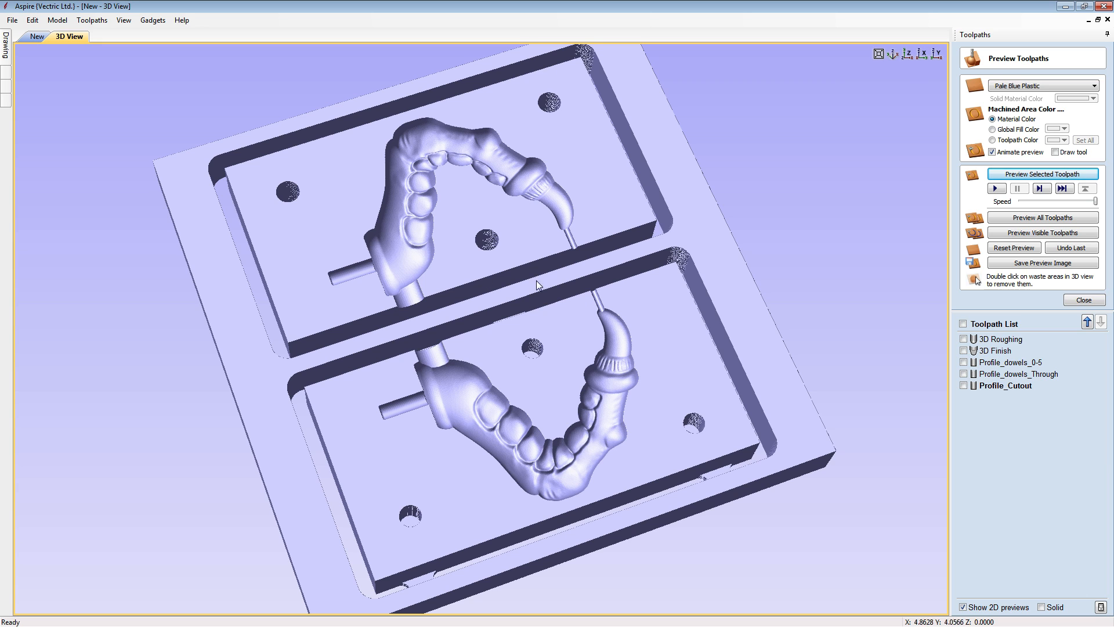
pyautogui.click(13, 22)
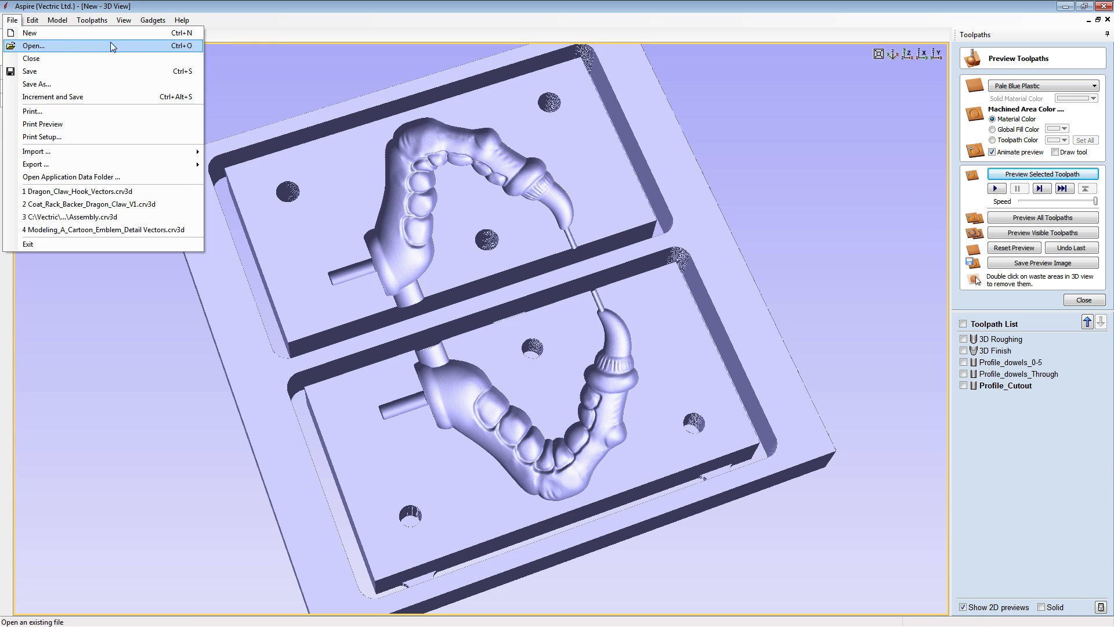
pyautogui.click(224, 34)
# - Keep the drawing tools displayed, start the Draw Circle tool and enter 10*i as the diameter to convert 10 mm to inches
pyautogui.moveTo(7, 40)
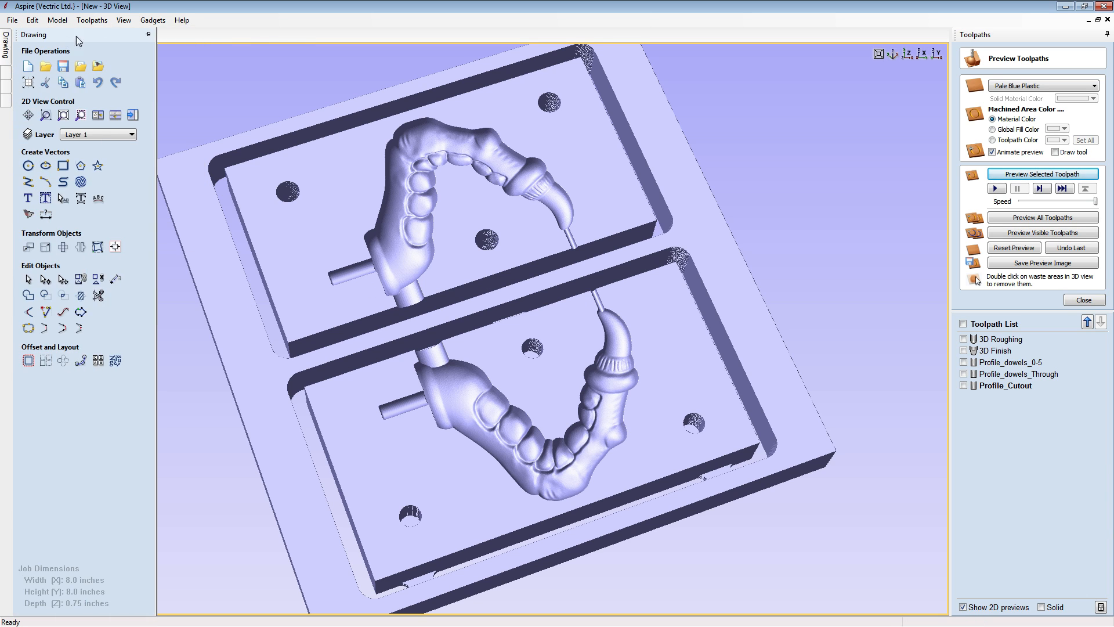
pyautogui.click(149, 35)
pyautogui.click(16, 166)
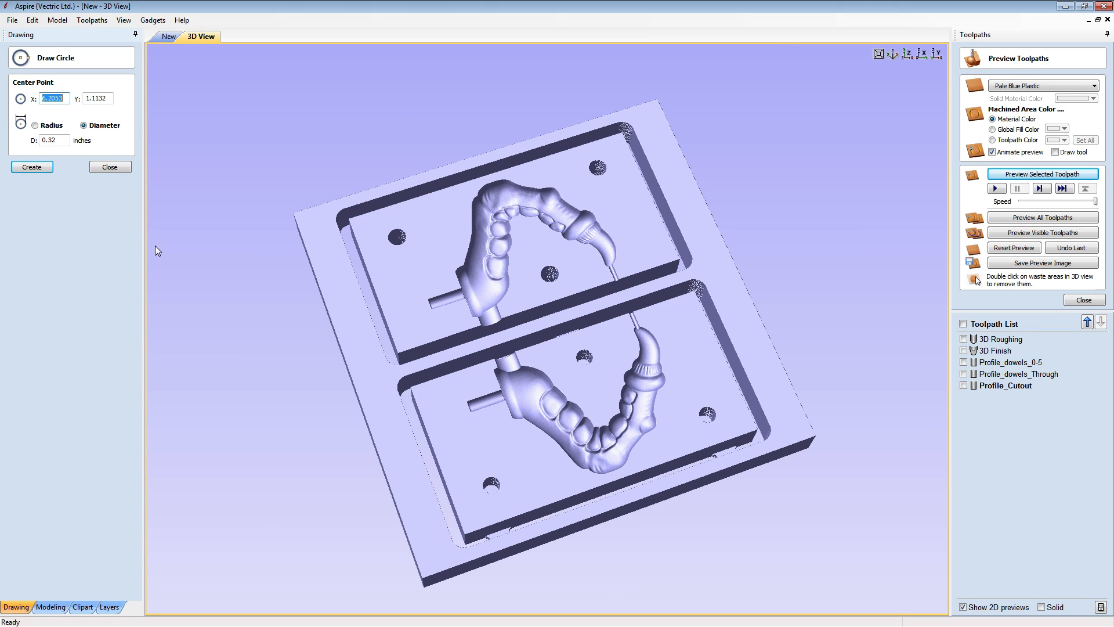
pyautogui.doubleClick(65, 140)
pyautogui.write('10*')
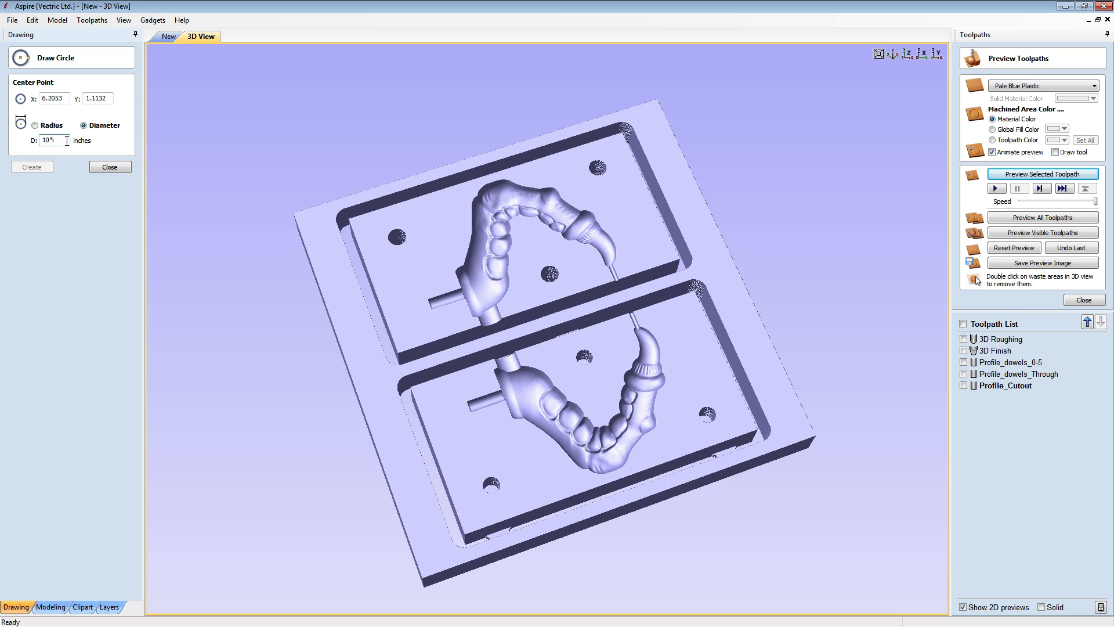
pyautogui.press('Tab')
# - Replace the circle's diameter by re-entering the conversion formula 10*i=, giving 0.3937 inches
pyautogui.moveTo(66, 141); pyautogui.dragTo(26, 144)
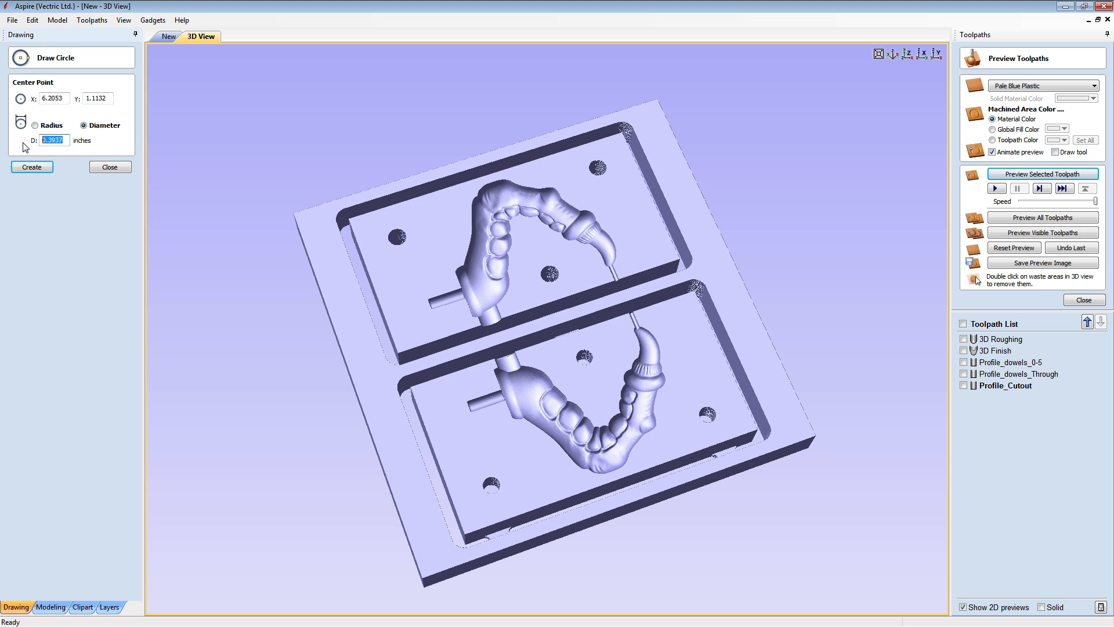
pyautogui.write('10*')
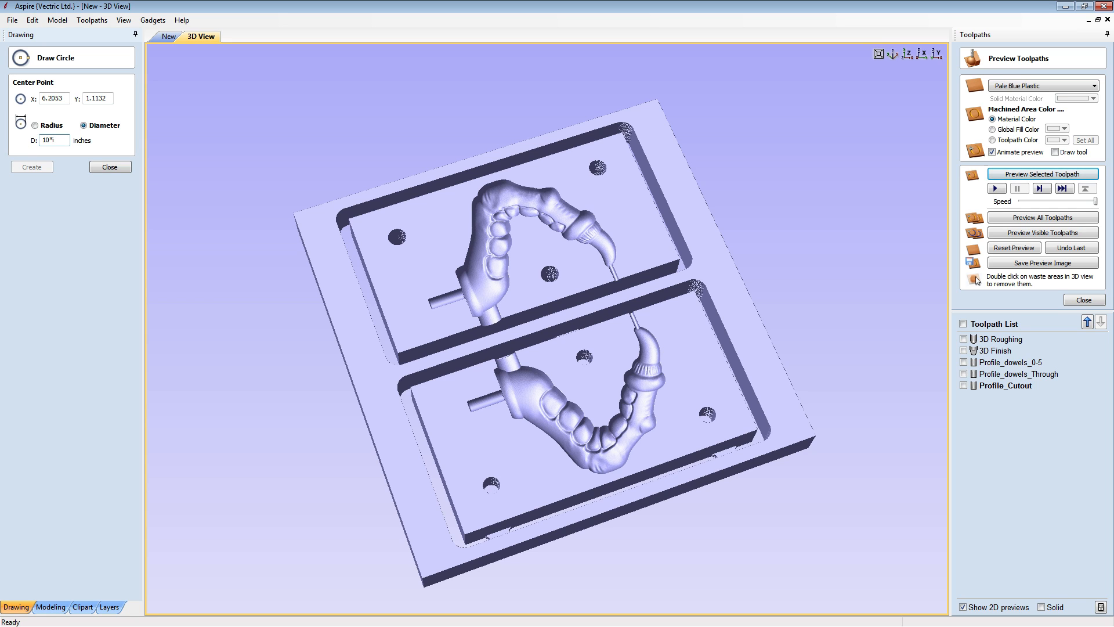
pyautogui.write('i=')
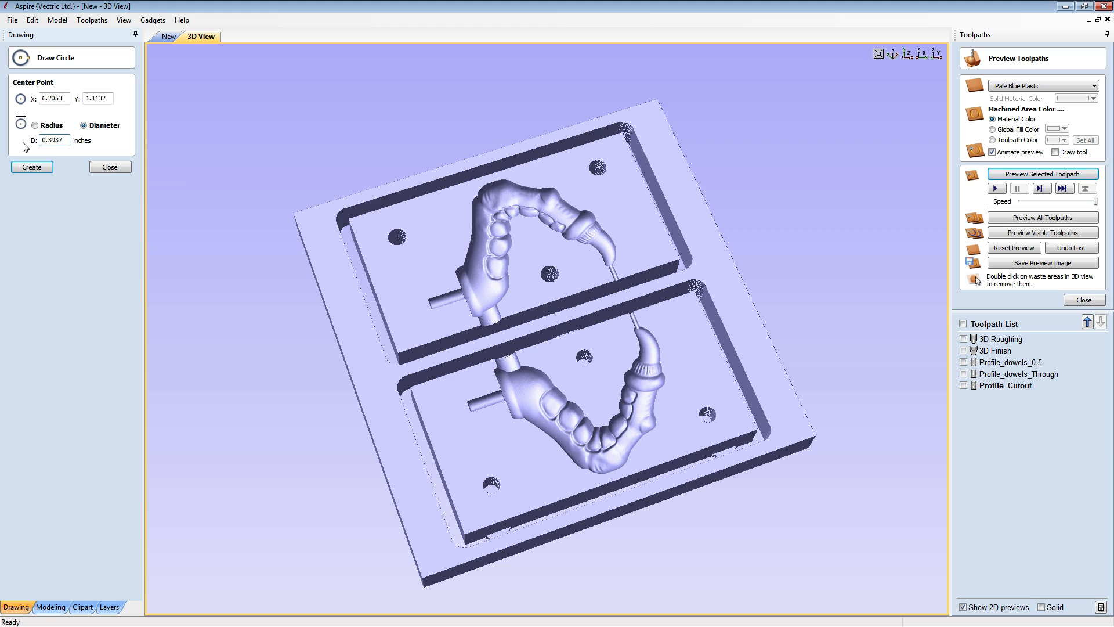